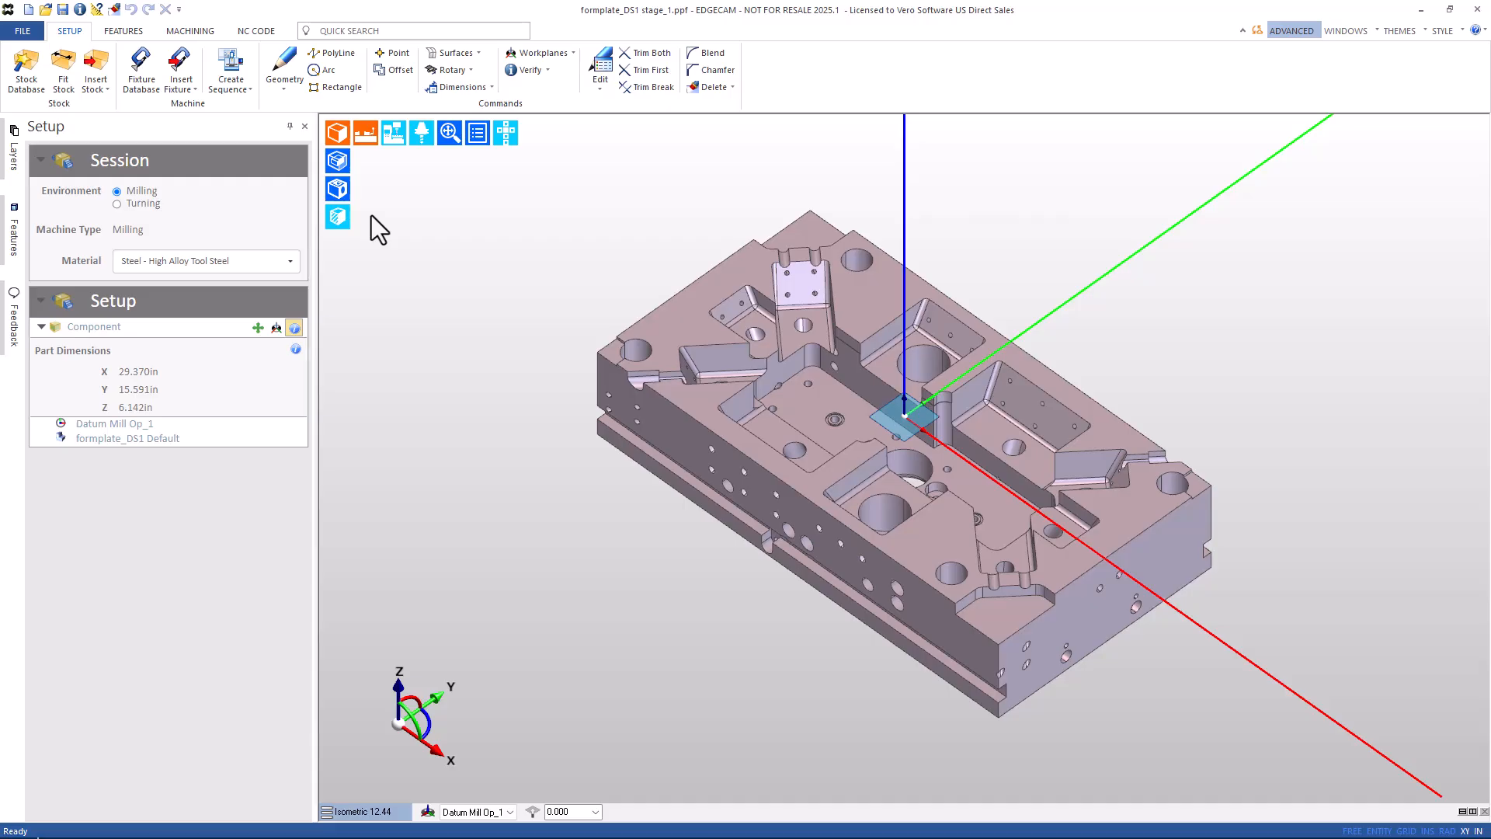
Run Find Features with 2D Bosses and Flat Faces excluded, yielding 32 features under Datum Mill Op_1.
click(122, 31)
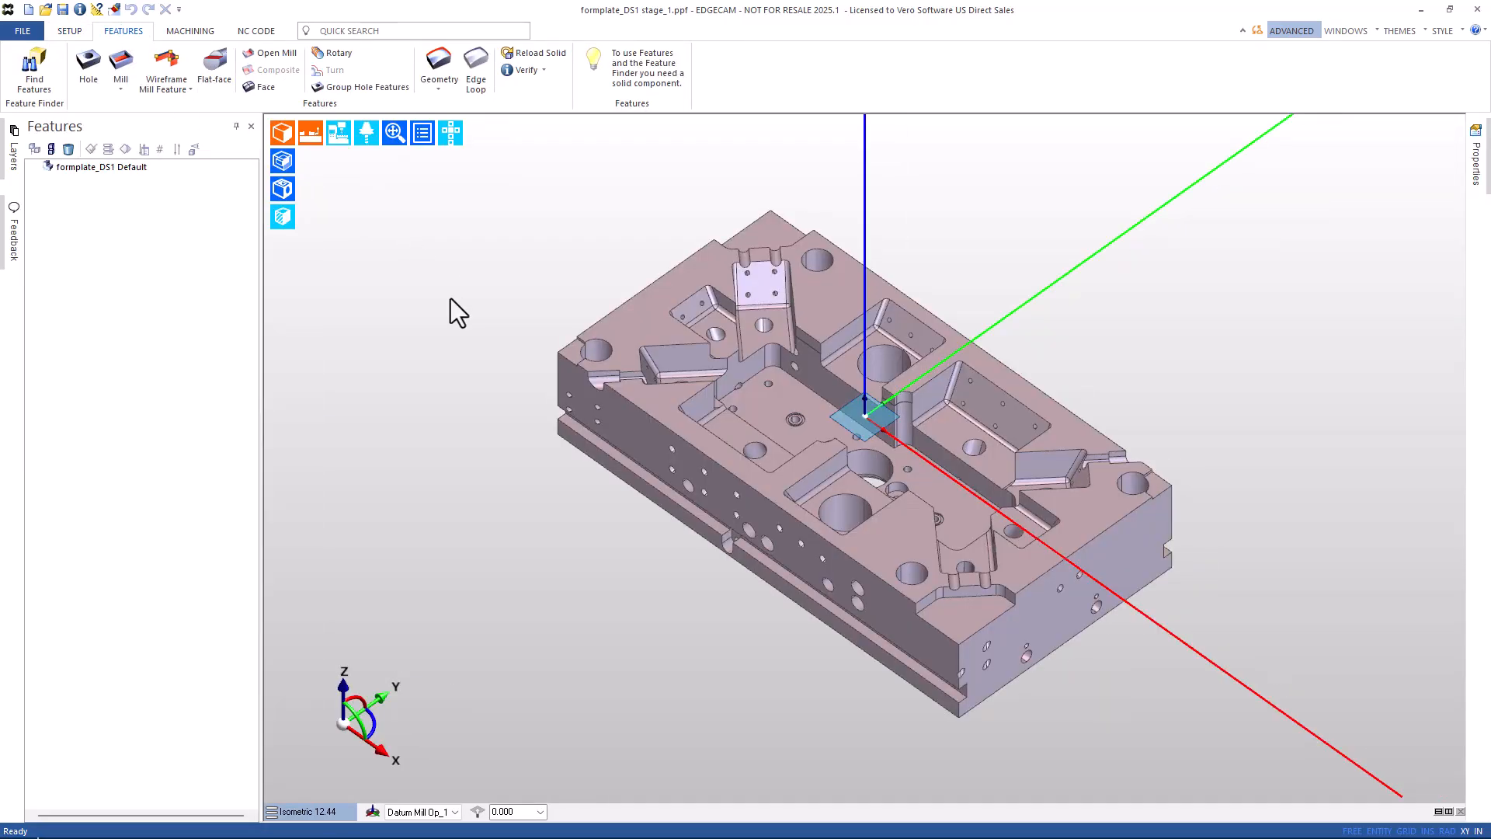
click(38, 78)
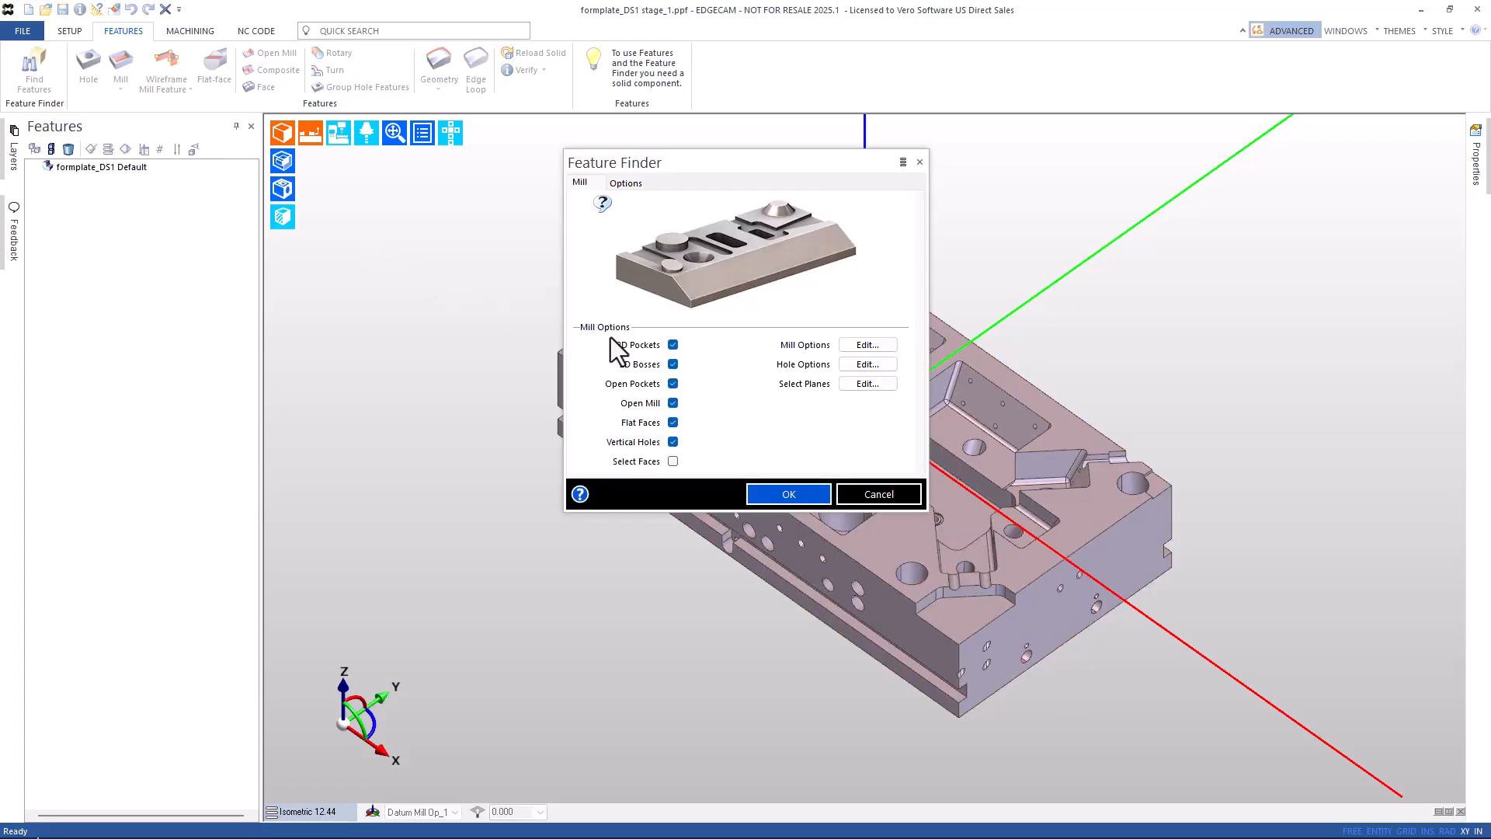
click(673, 365)
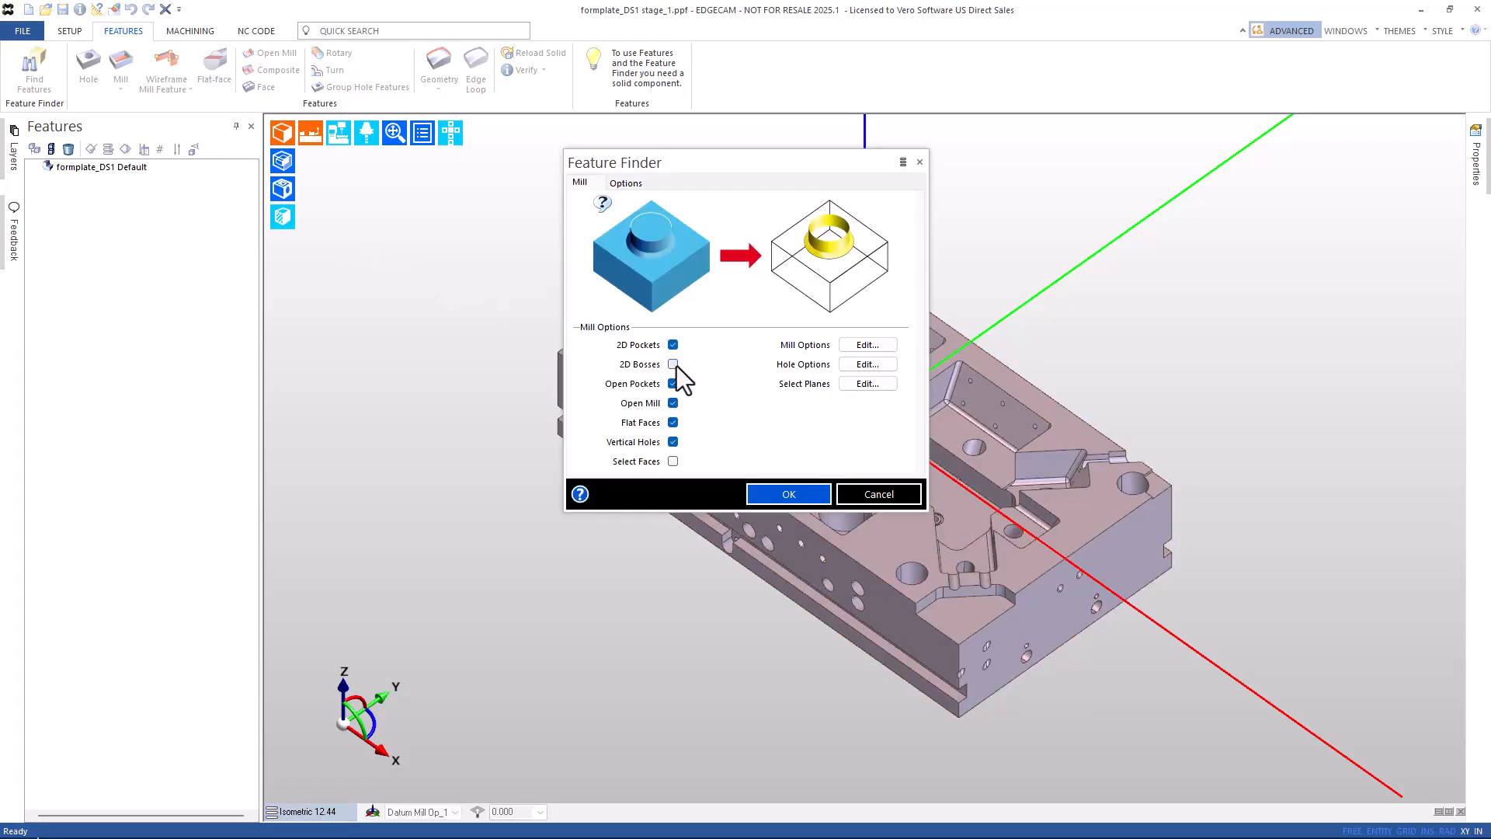
click(674, 423)
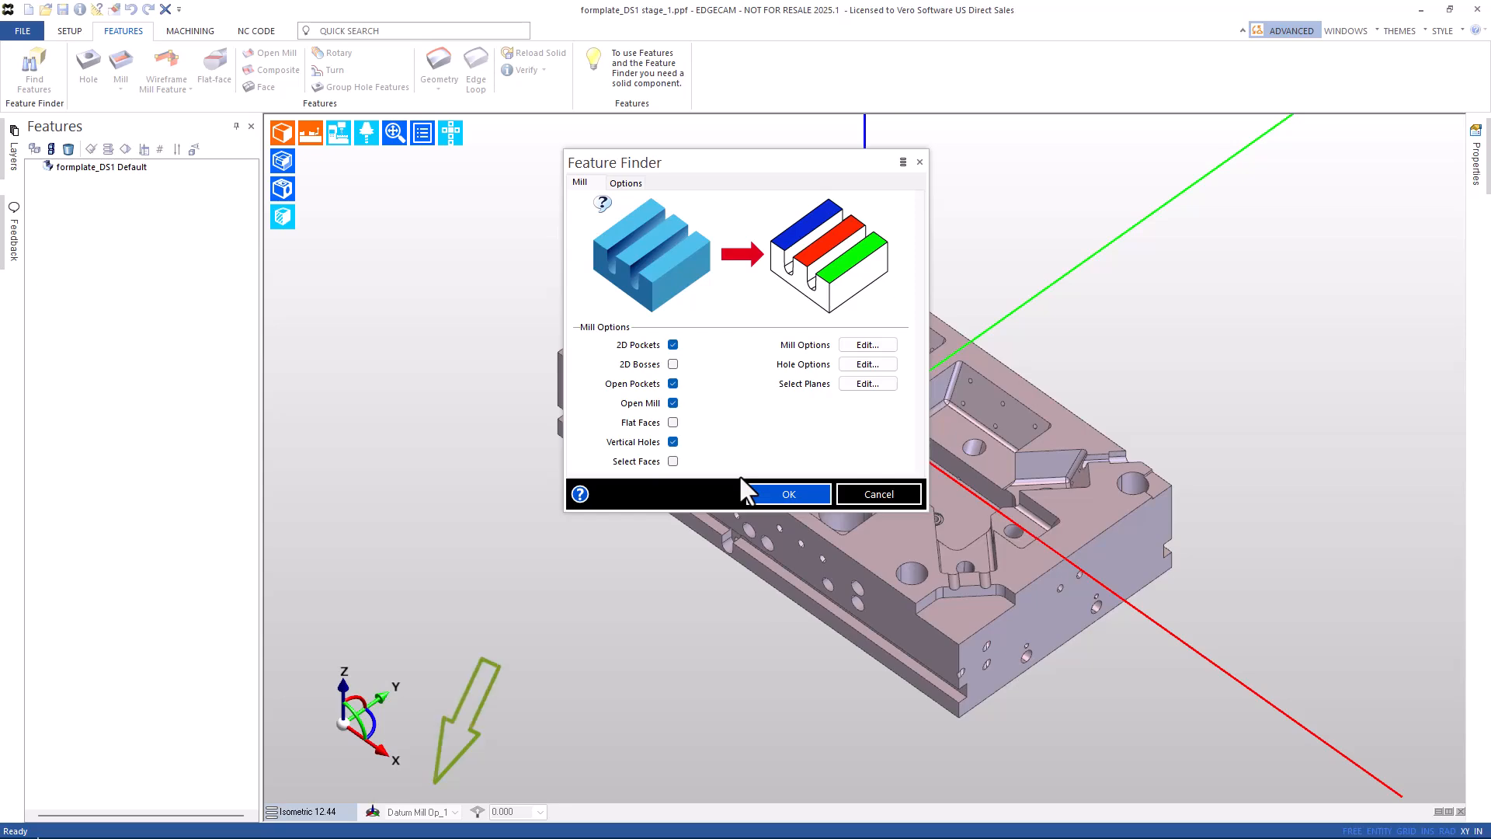
click(786, 497)
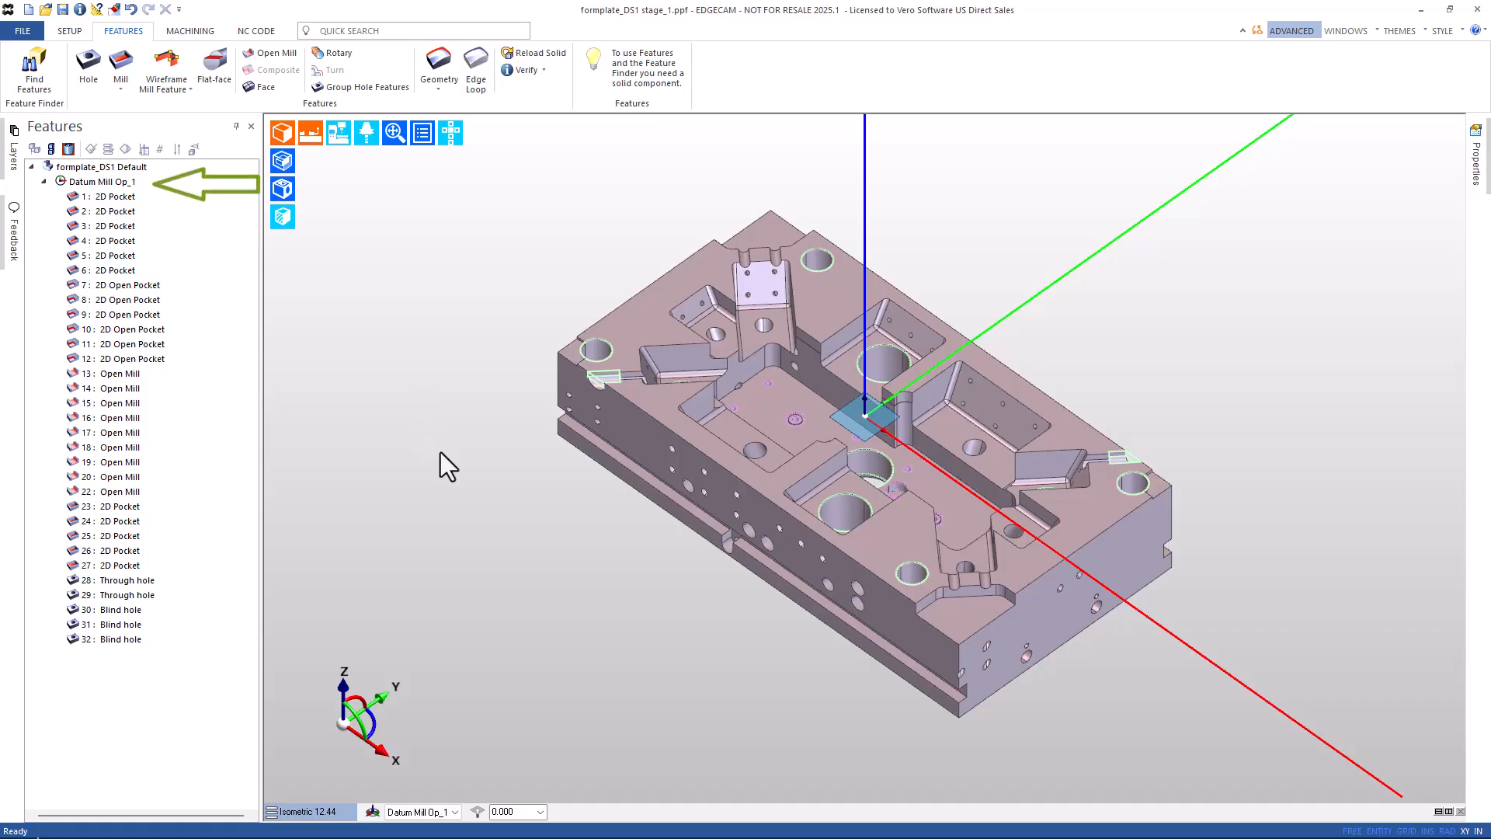
Switch to the Front workplane, find its features 33–45, and collapse the Datum Mill Op_1 group.
click(435, 811)
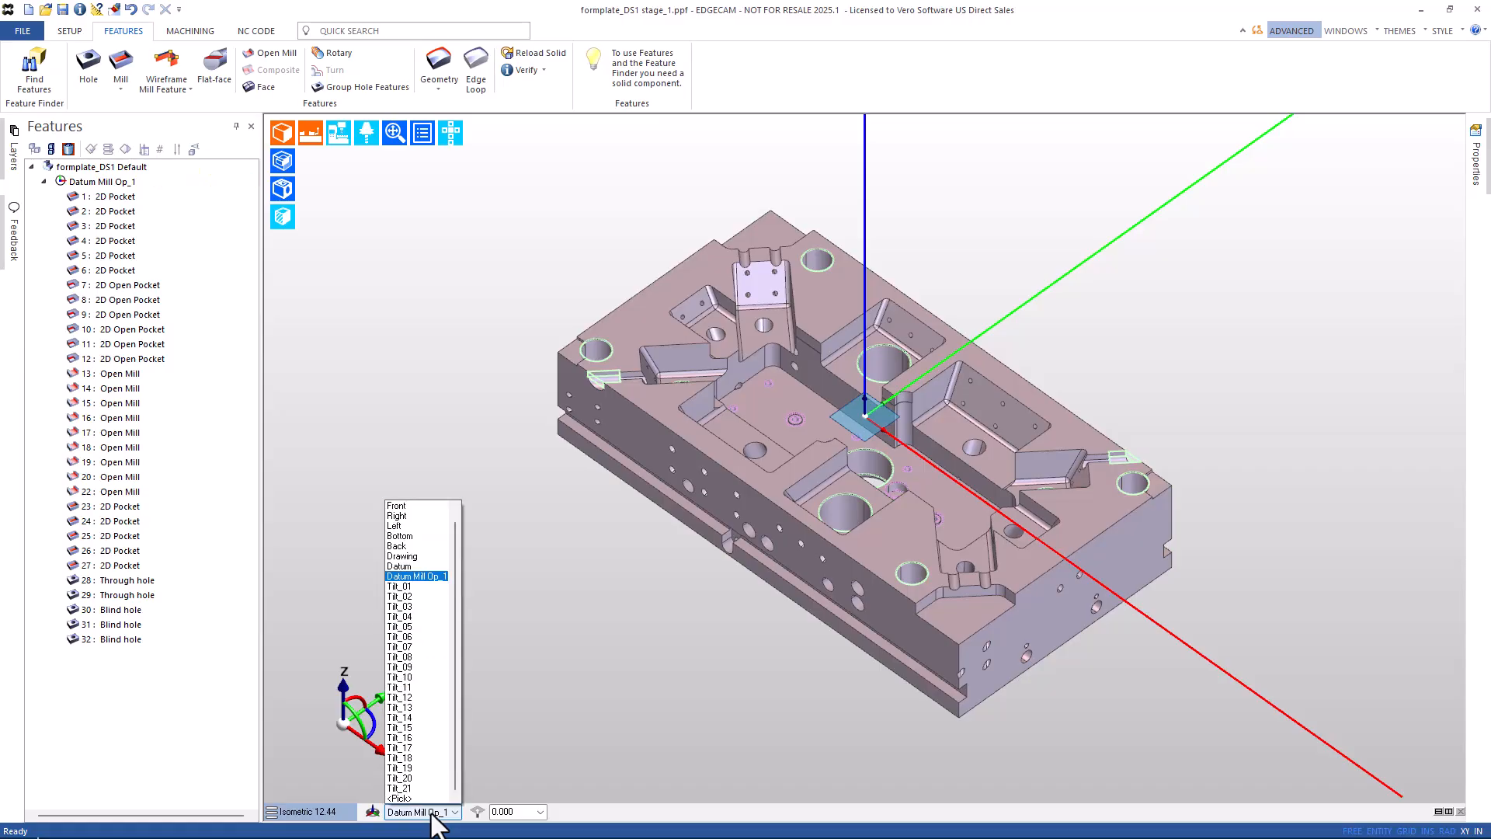
click(414, 507)
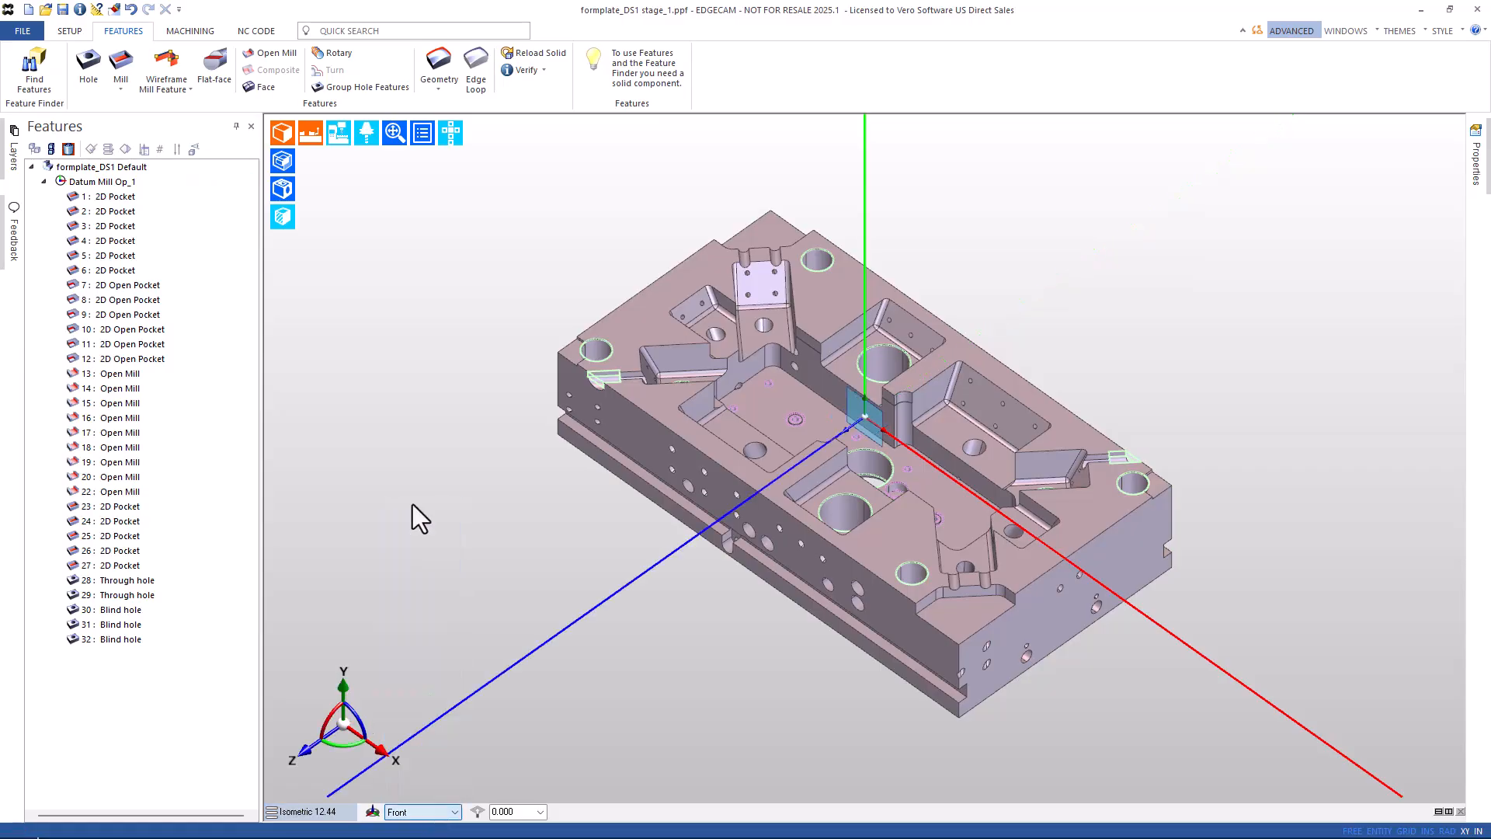
click(34, 68)
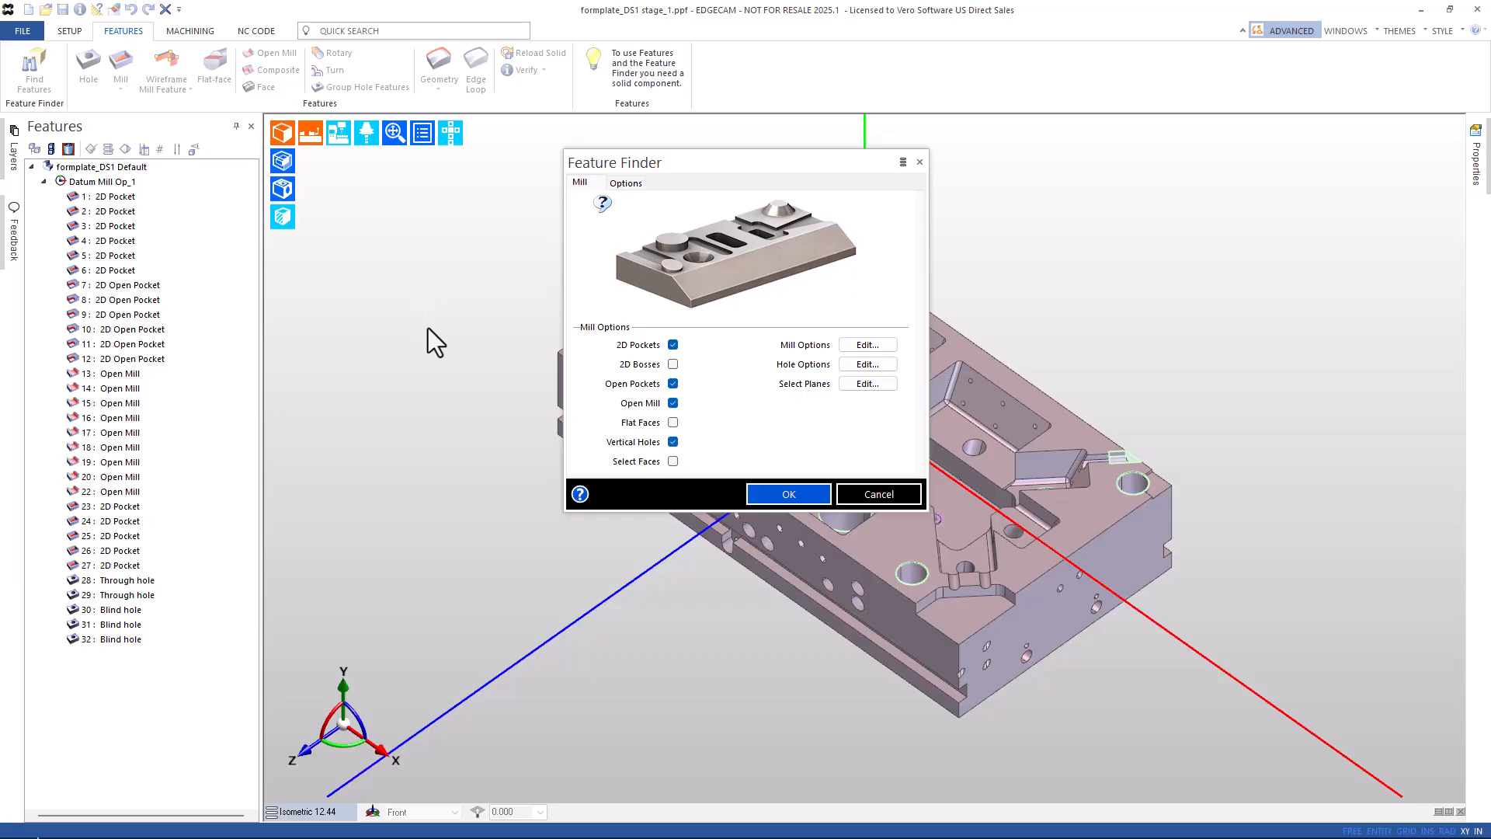
click(775, 495)
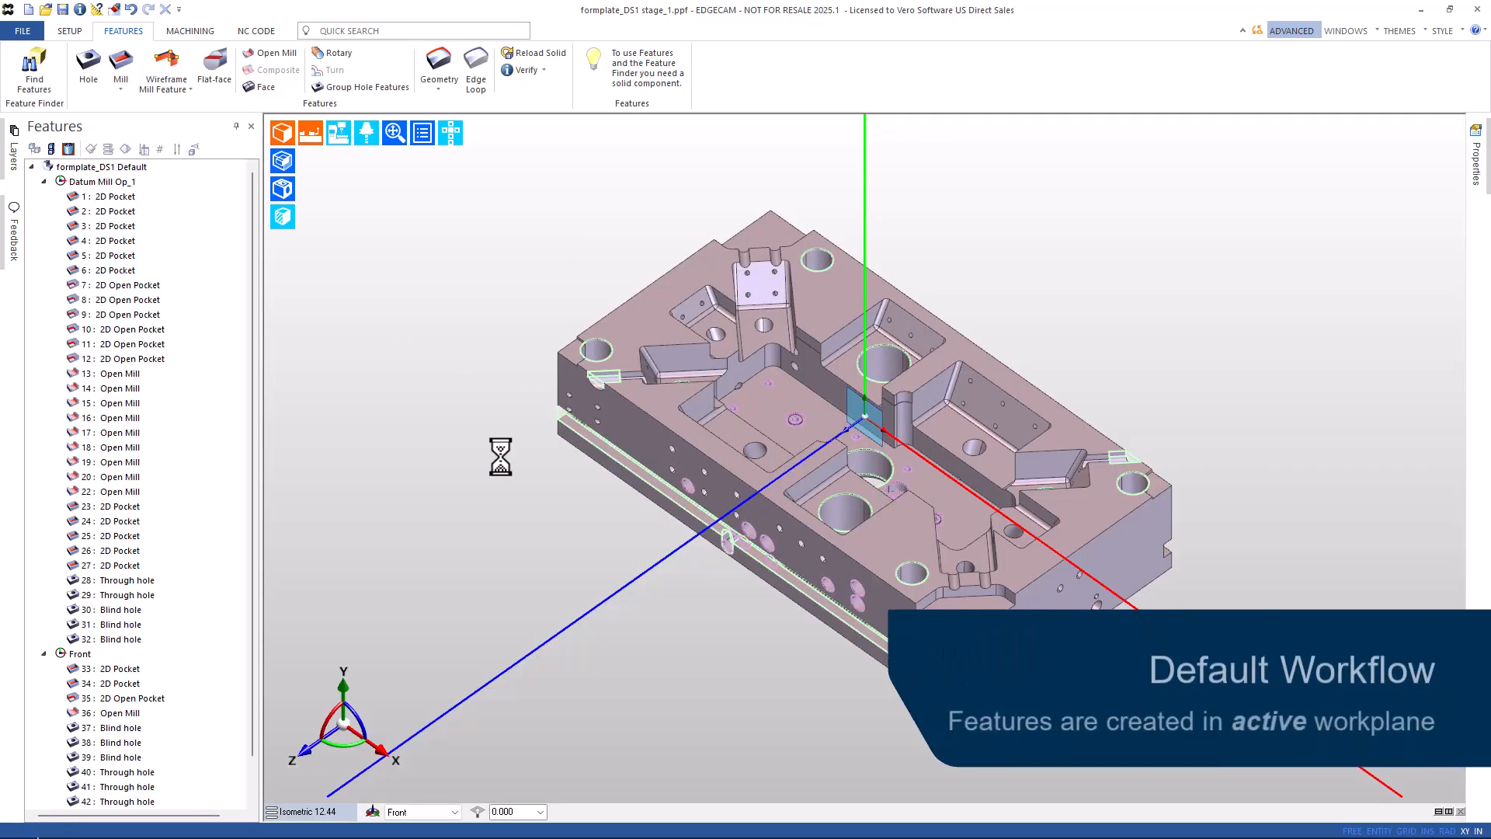
click(41, 181)
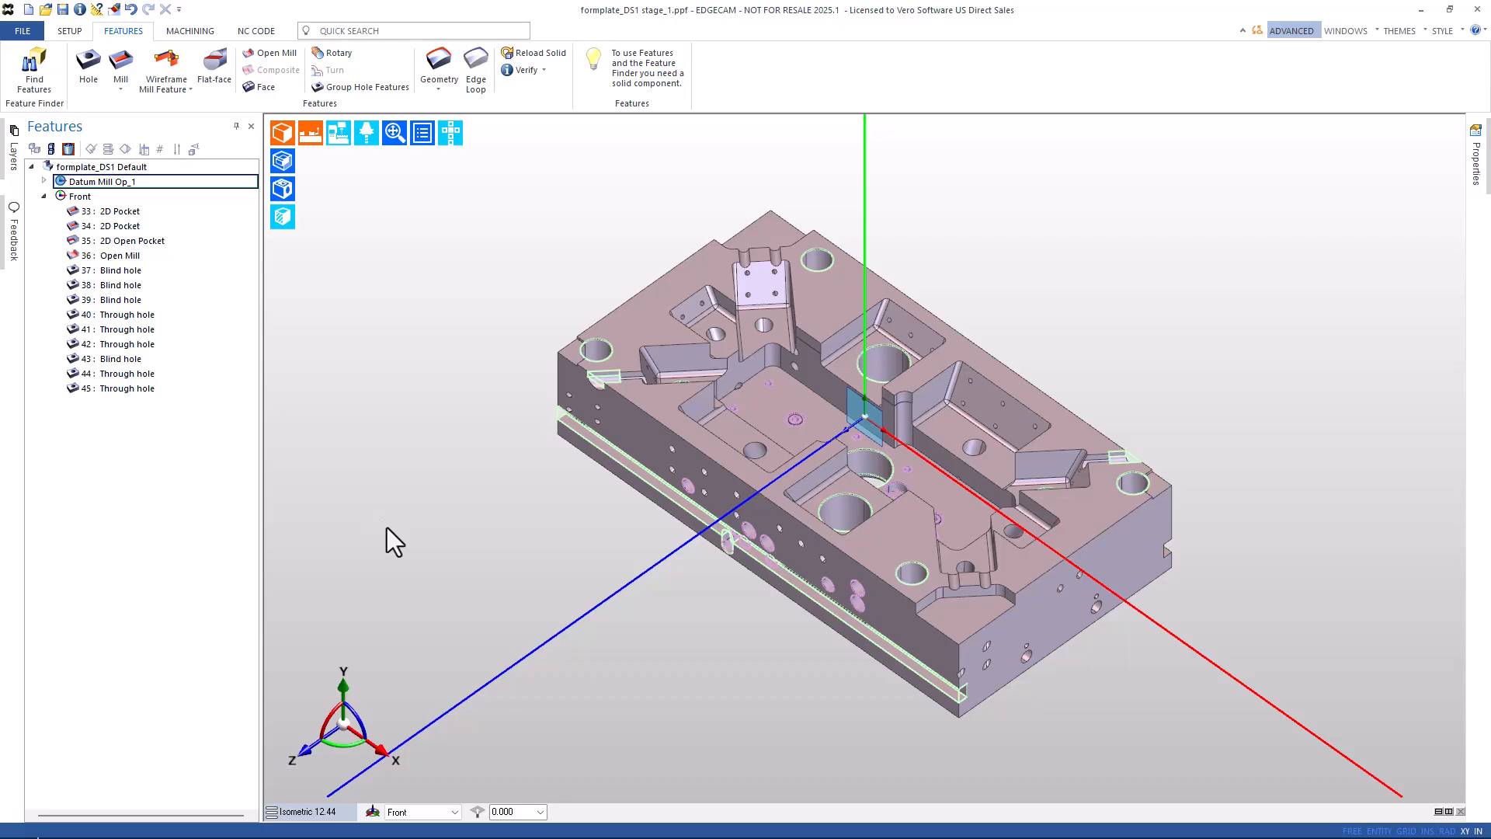
Activate the Tilt_01 workplane from the status-bar list, checking it against a pocket floor face.
click(435, 813)
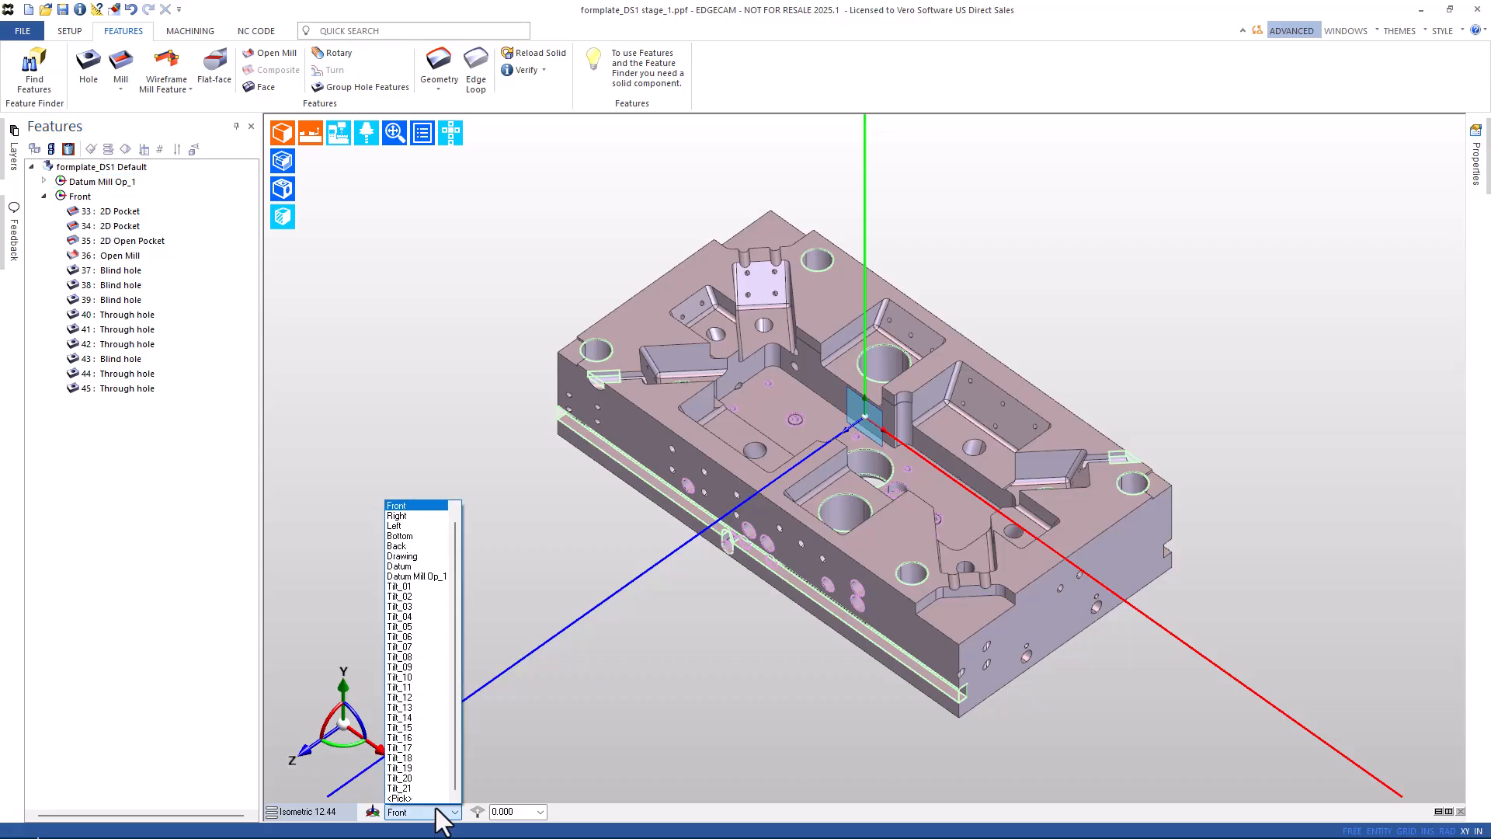
click(402, 586)
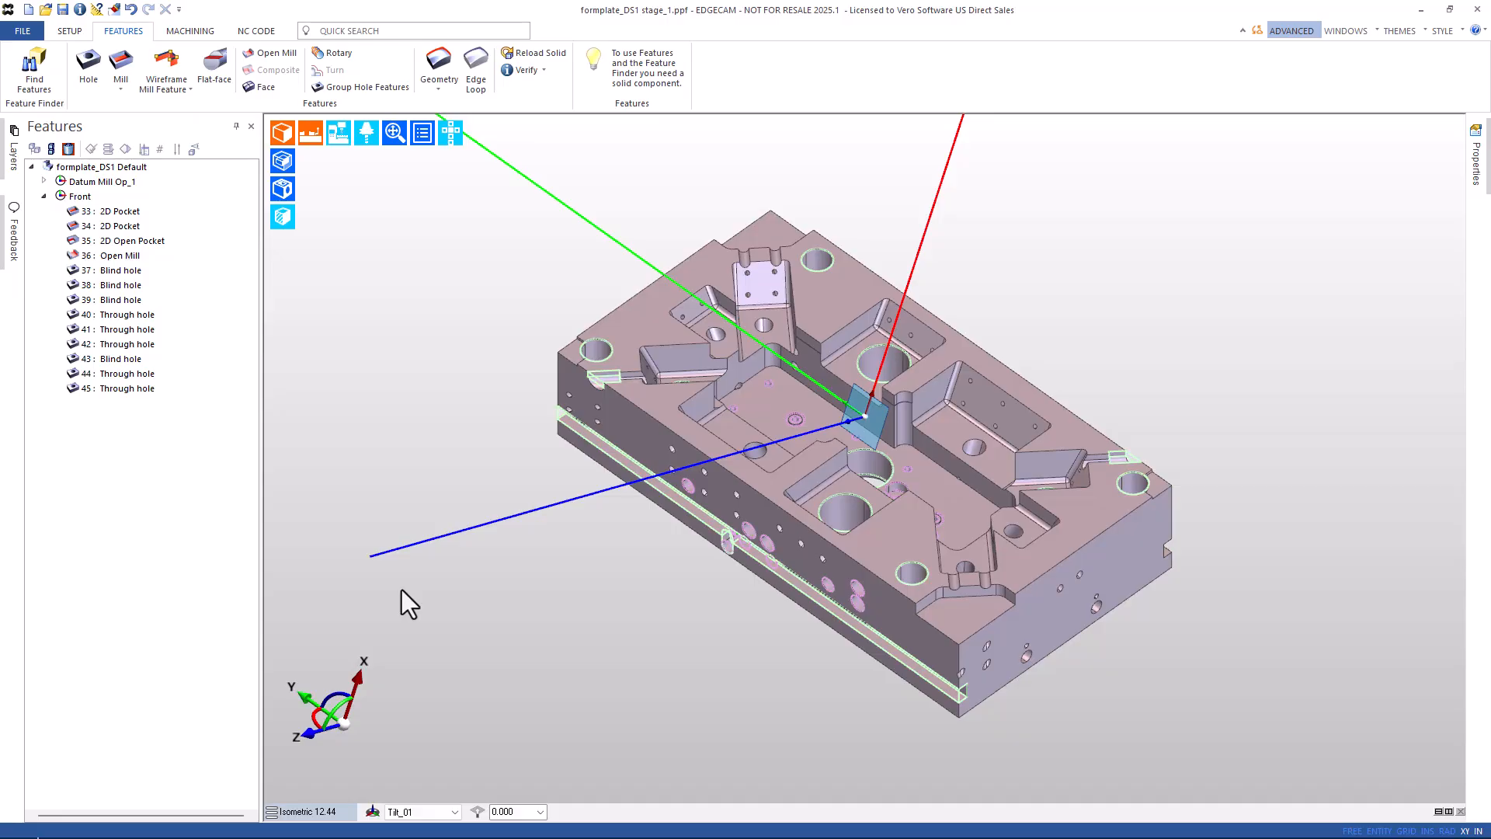
click(984, 398)
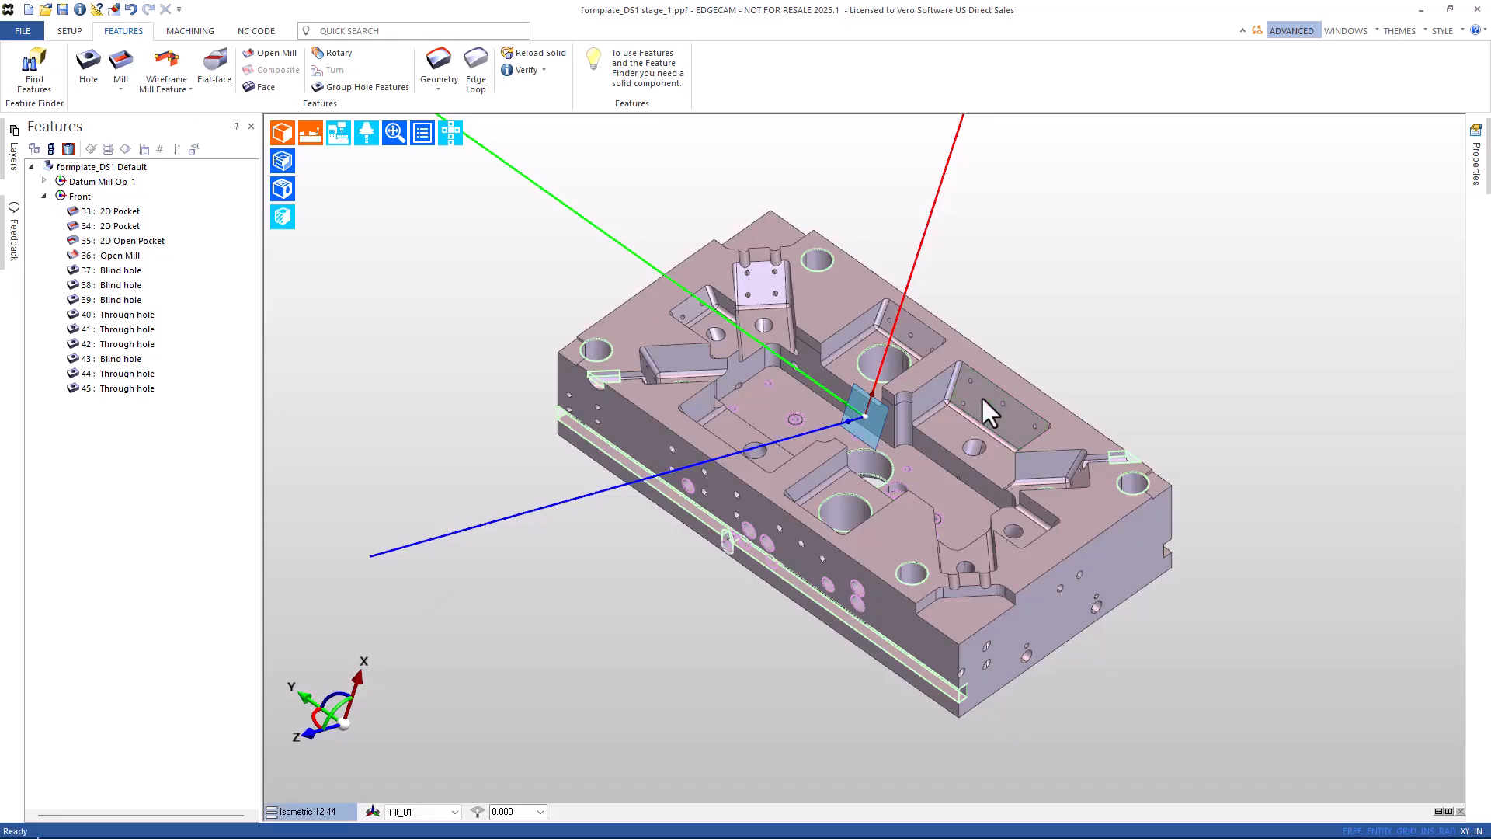
click(417, 812)
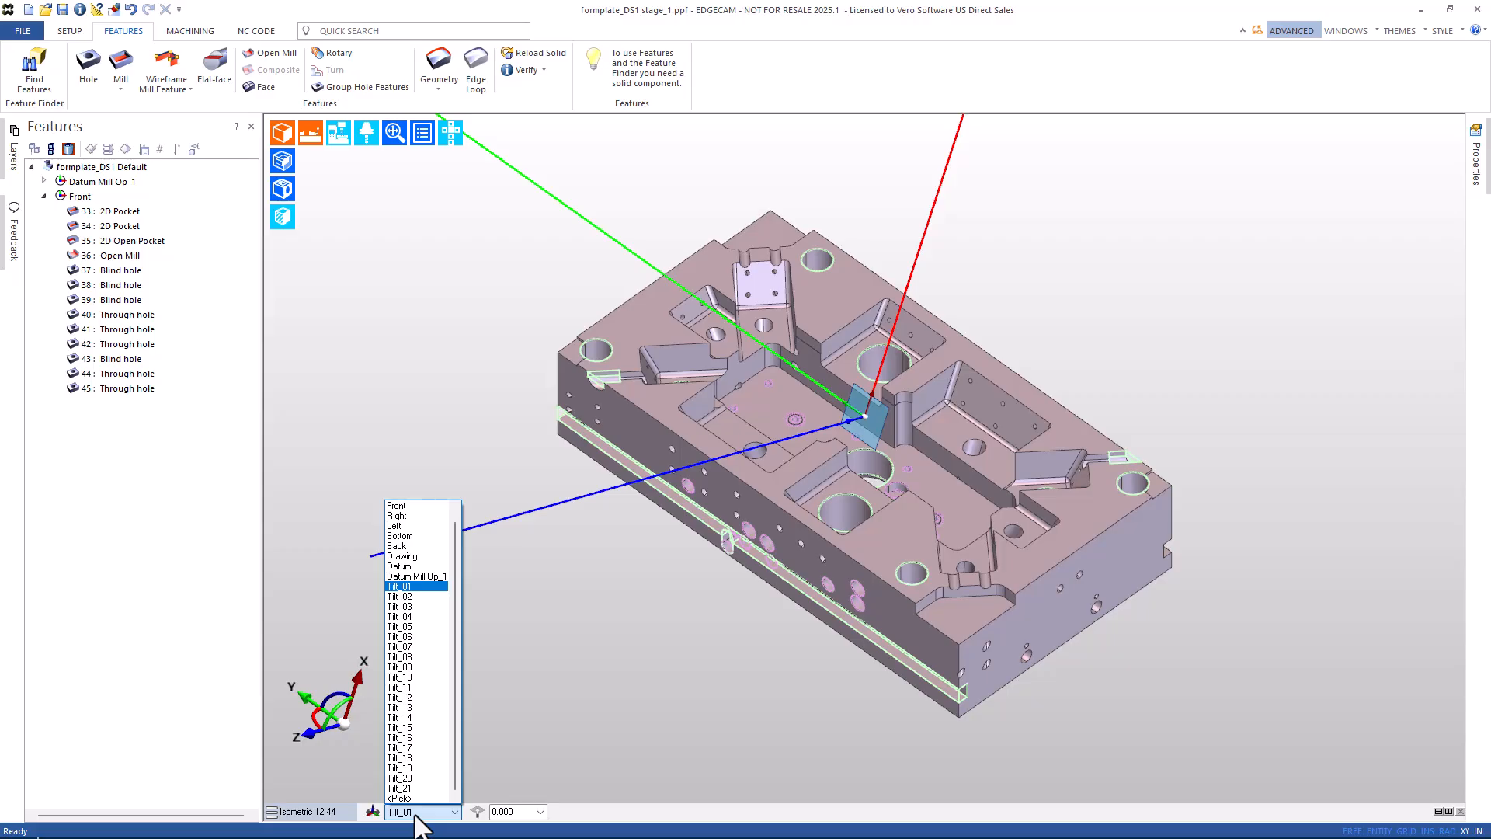
click(557, 697)
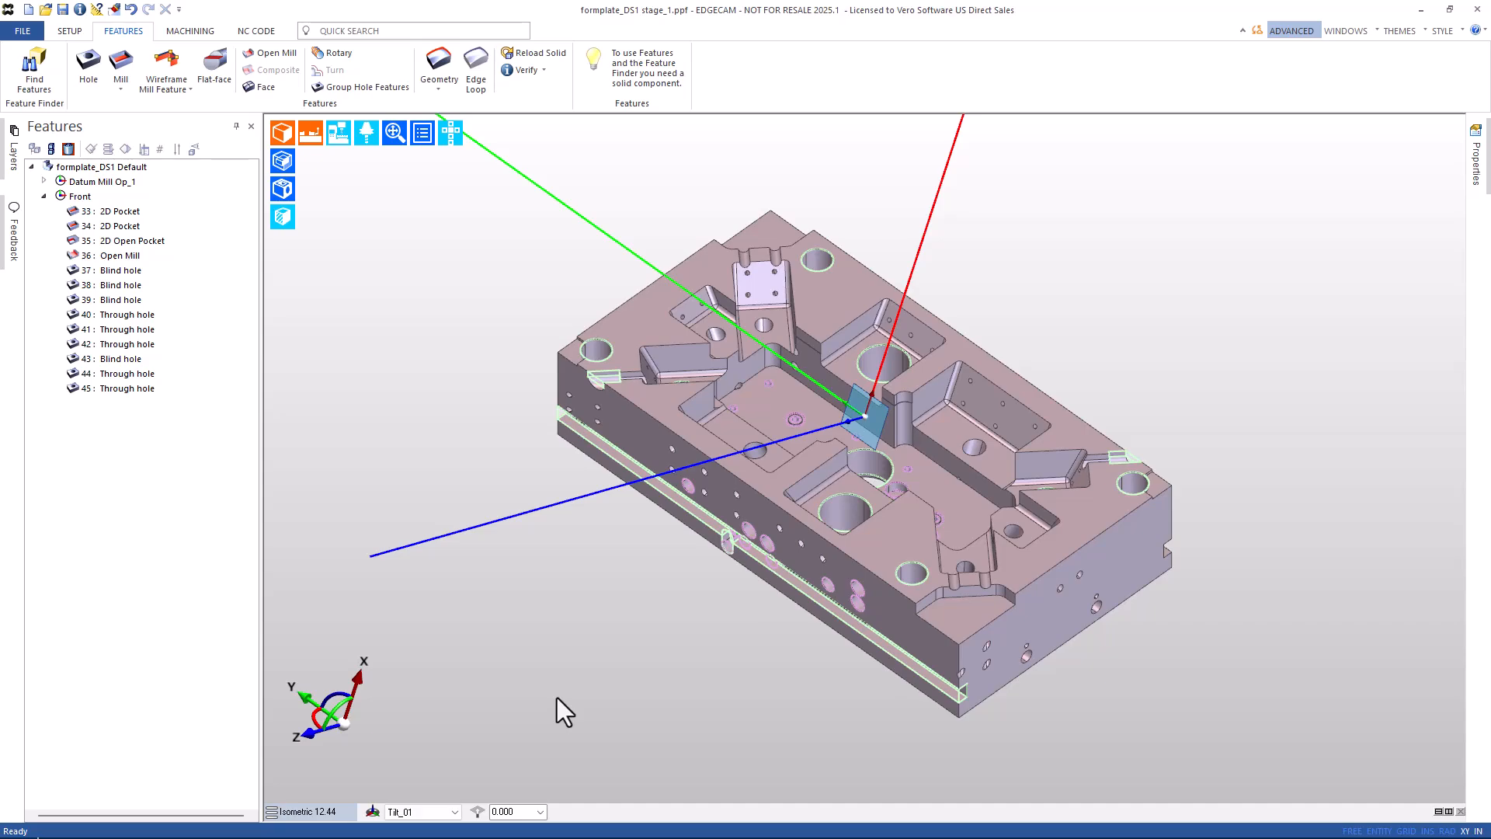
In Feature Finder's plane selection, pick Front, Right, Left, Back and Datum Mill Op_1.
click(34, 68)
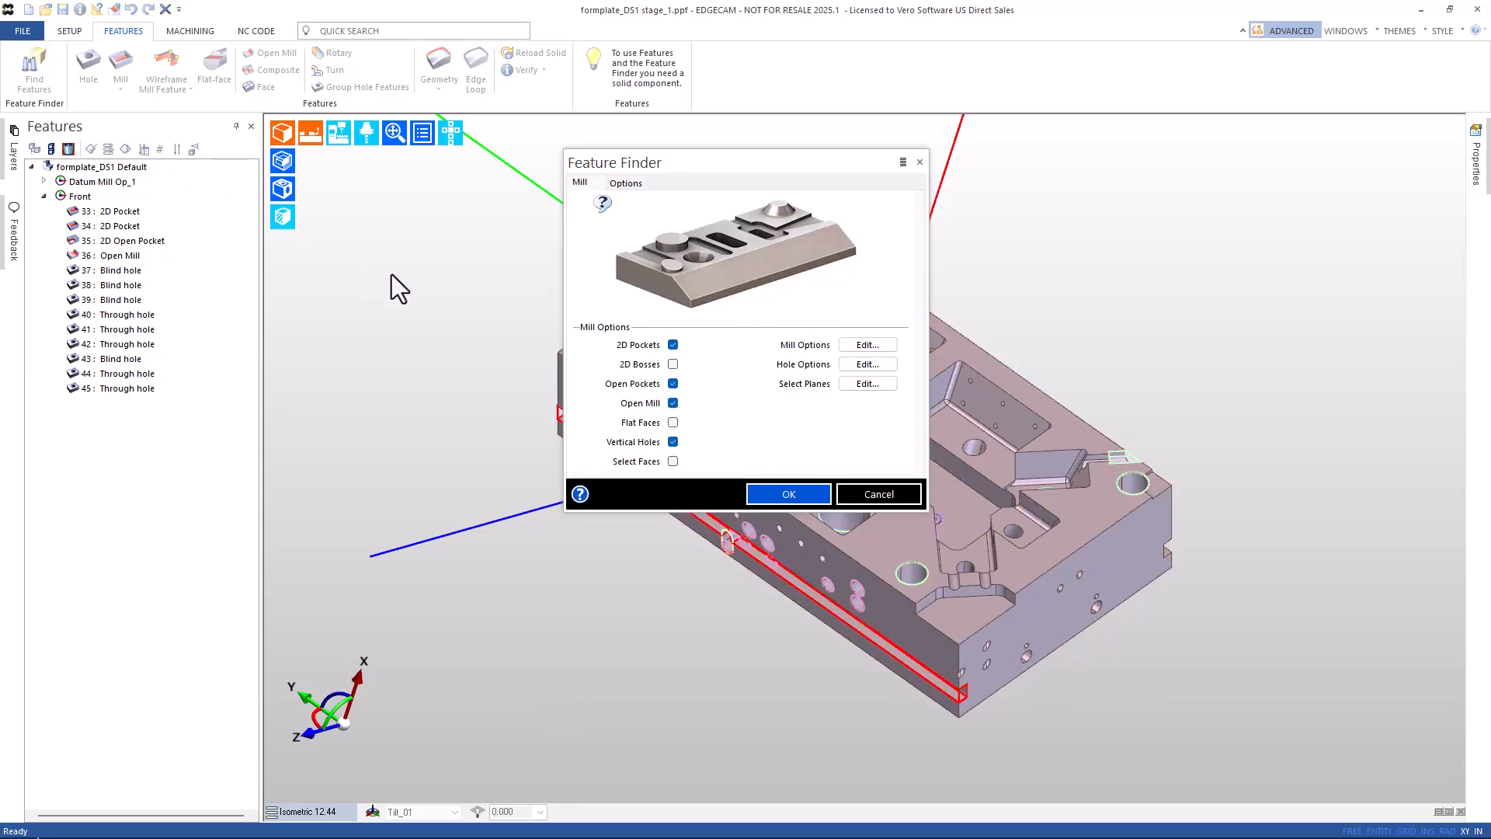
click(867, 383)
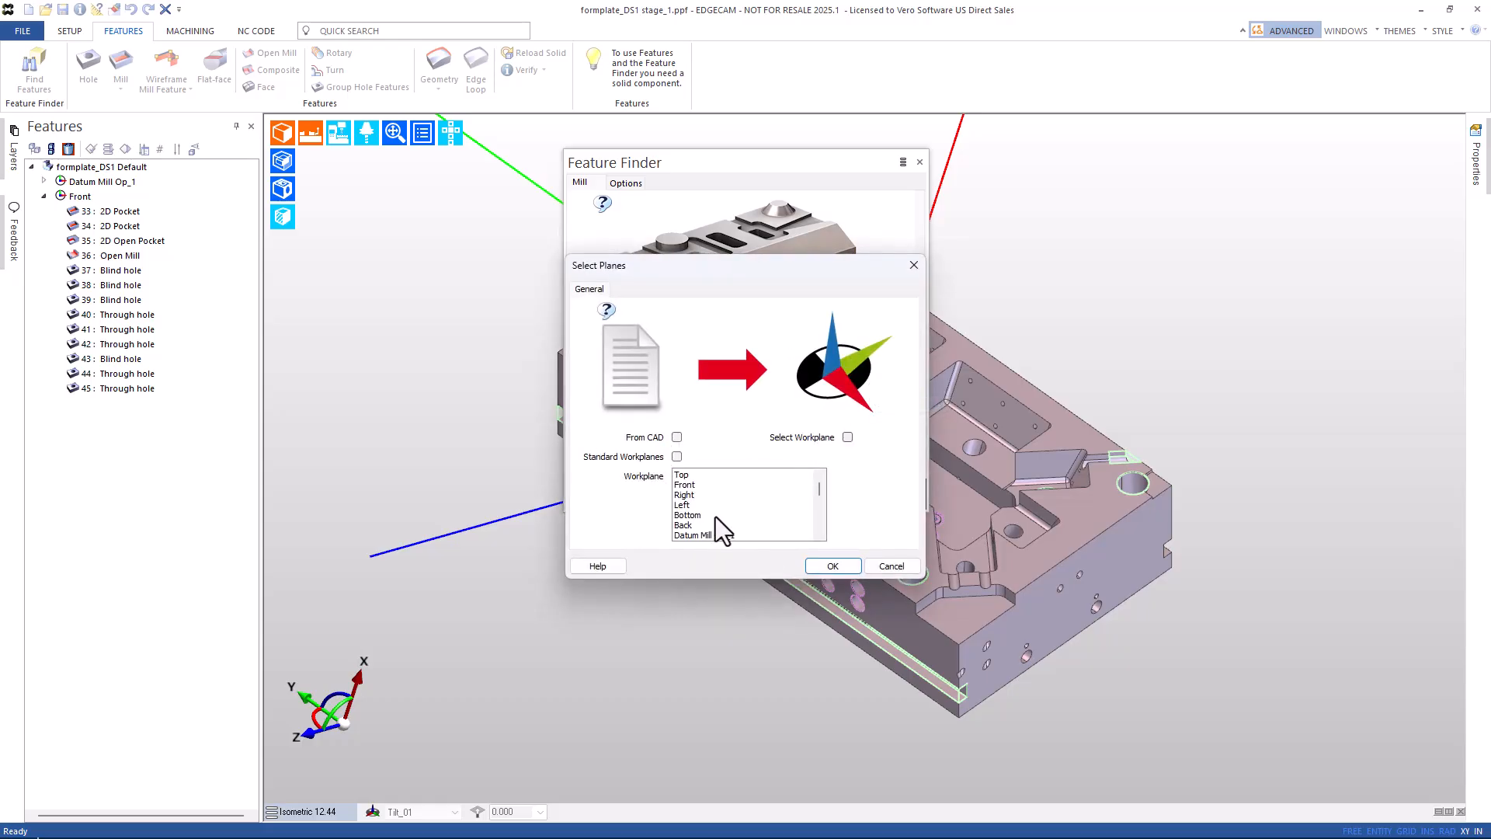
click(692, 487)
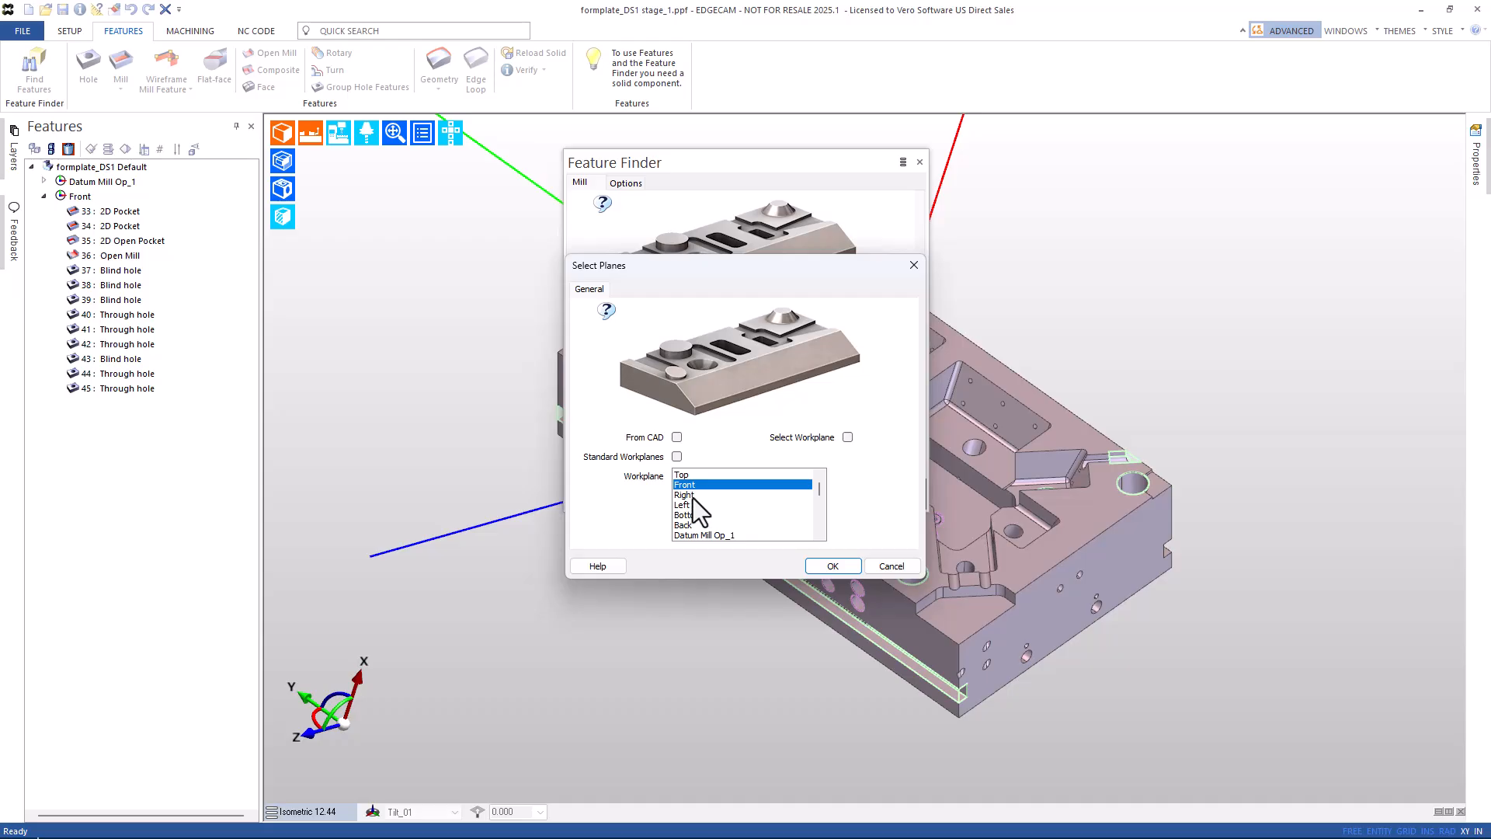
ctrl+click(692, 497)
ctrl+click(692, 506)
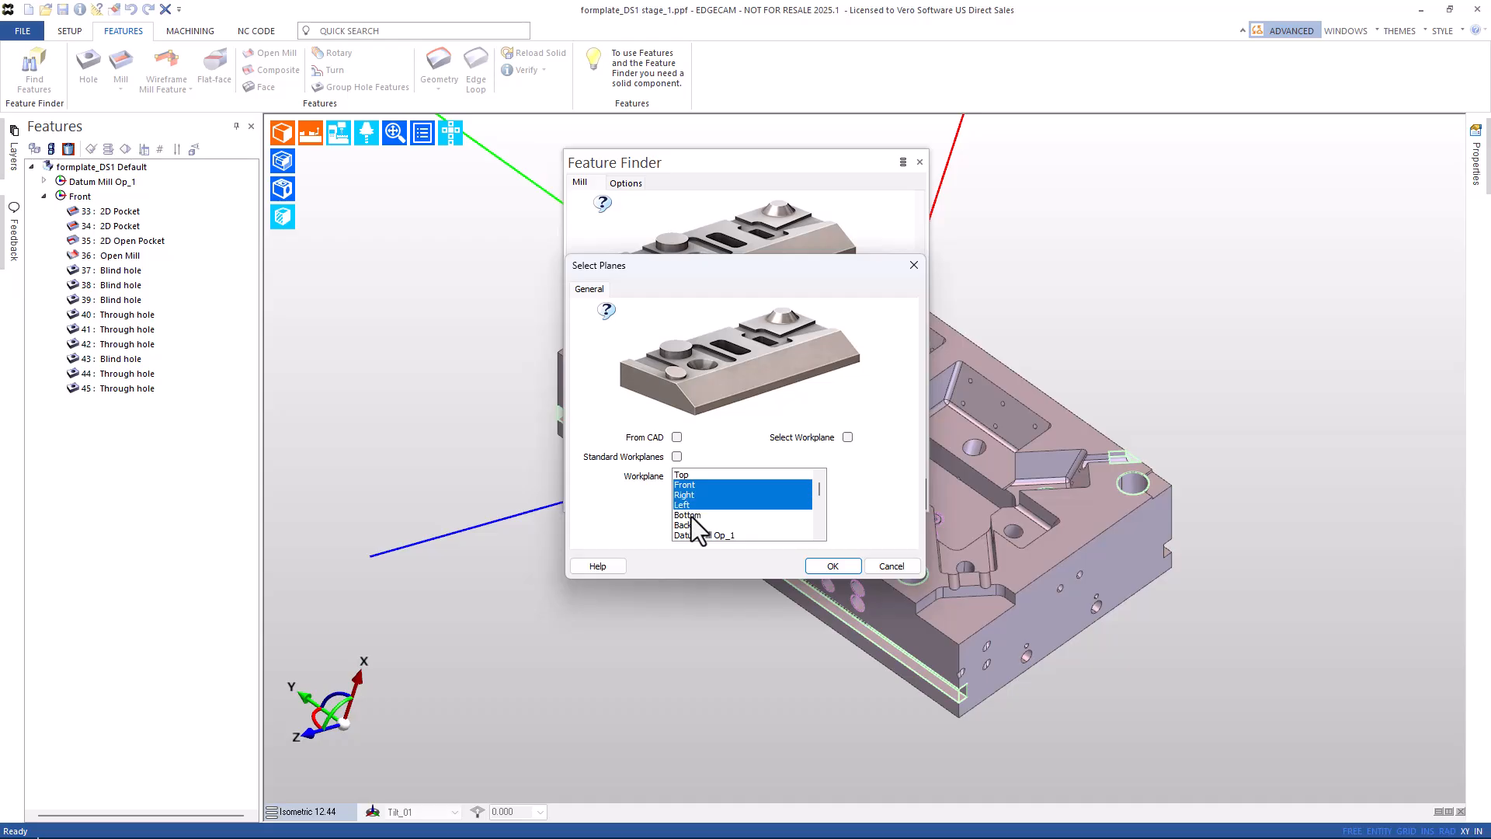
ctrl+click(688, 528)
ctrl+click(688, 538)
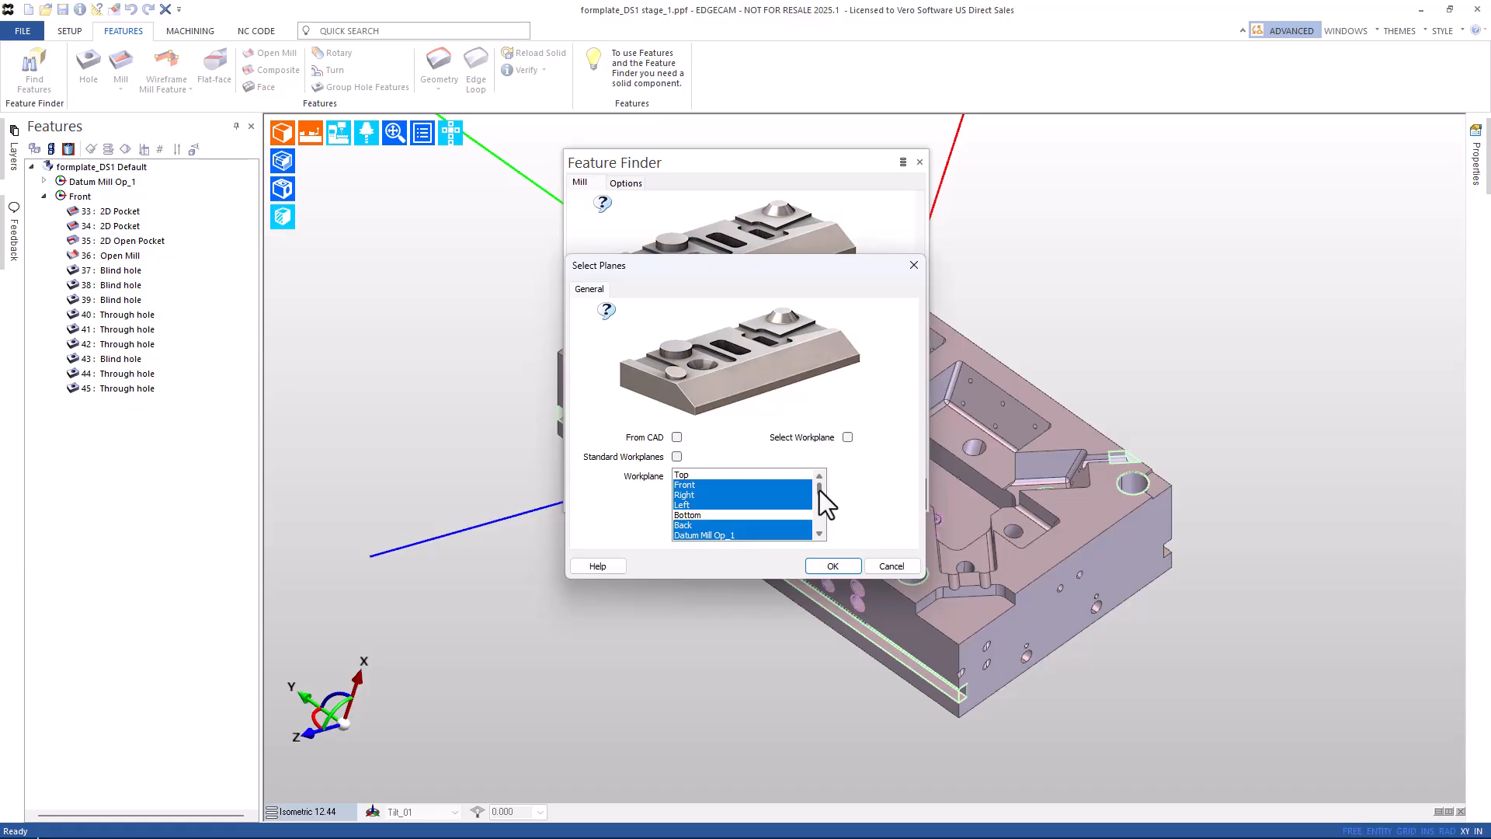
Add the Tilt_01–Tilt_21 workplanes and run the search, numbering features up to 142.
scroll(822, 494, down, 1)
scroll(824, 497, down, 1)
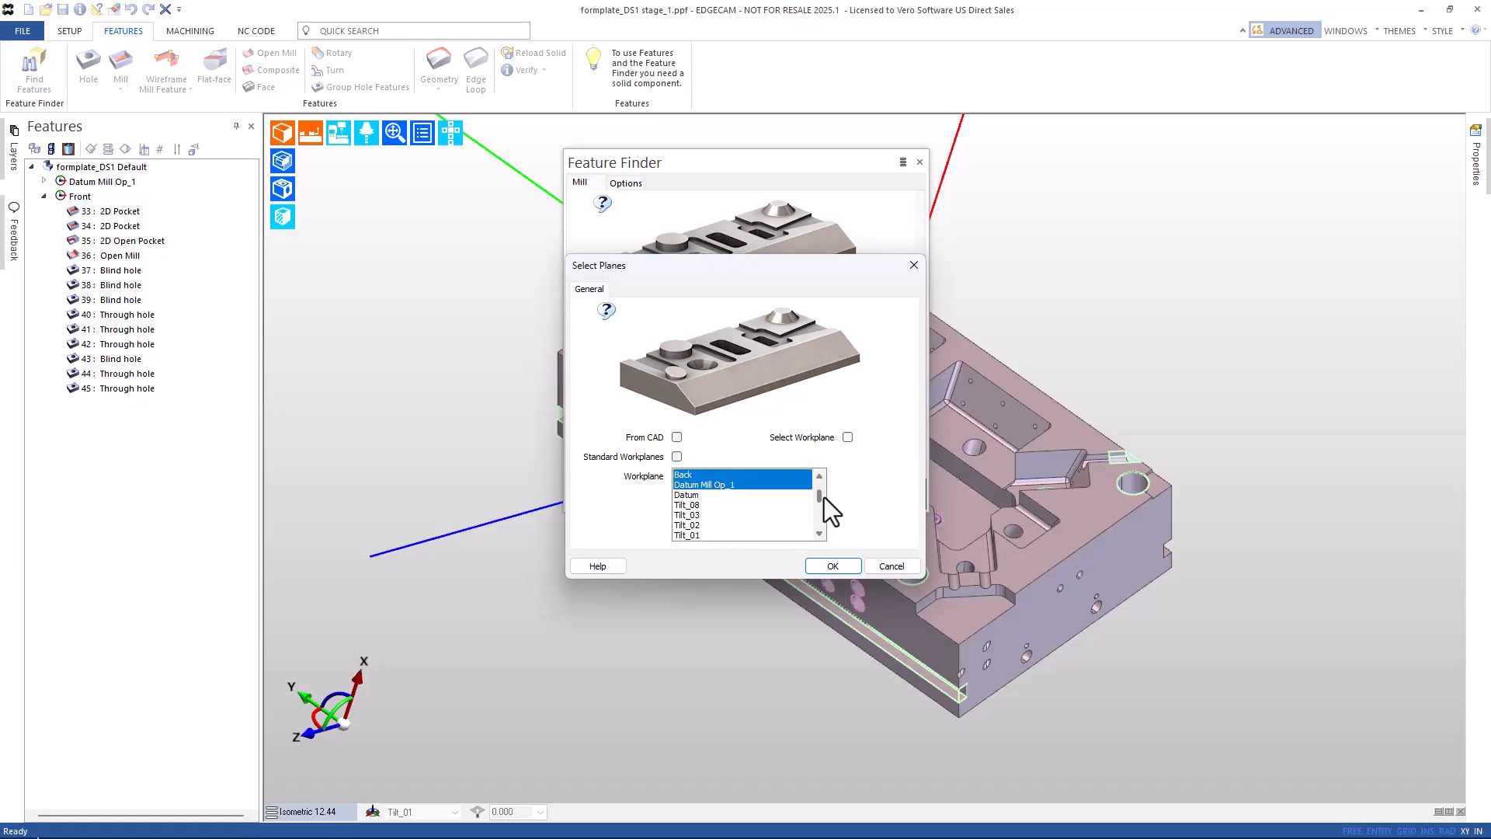
ctrl+click(699, 505)
ctrl+click(694, 515)
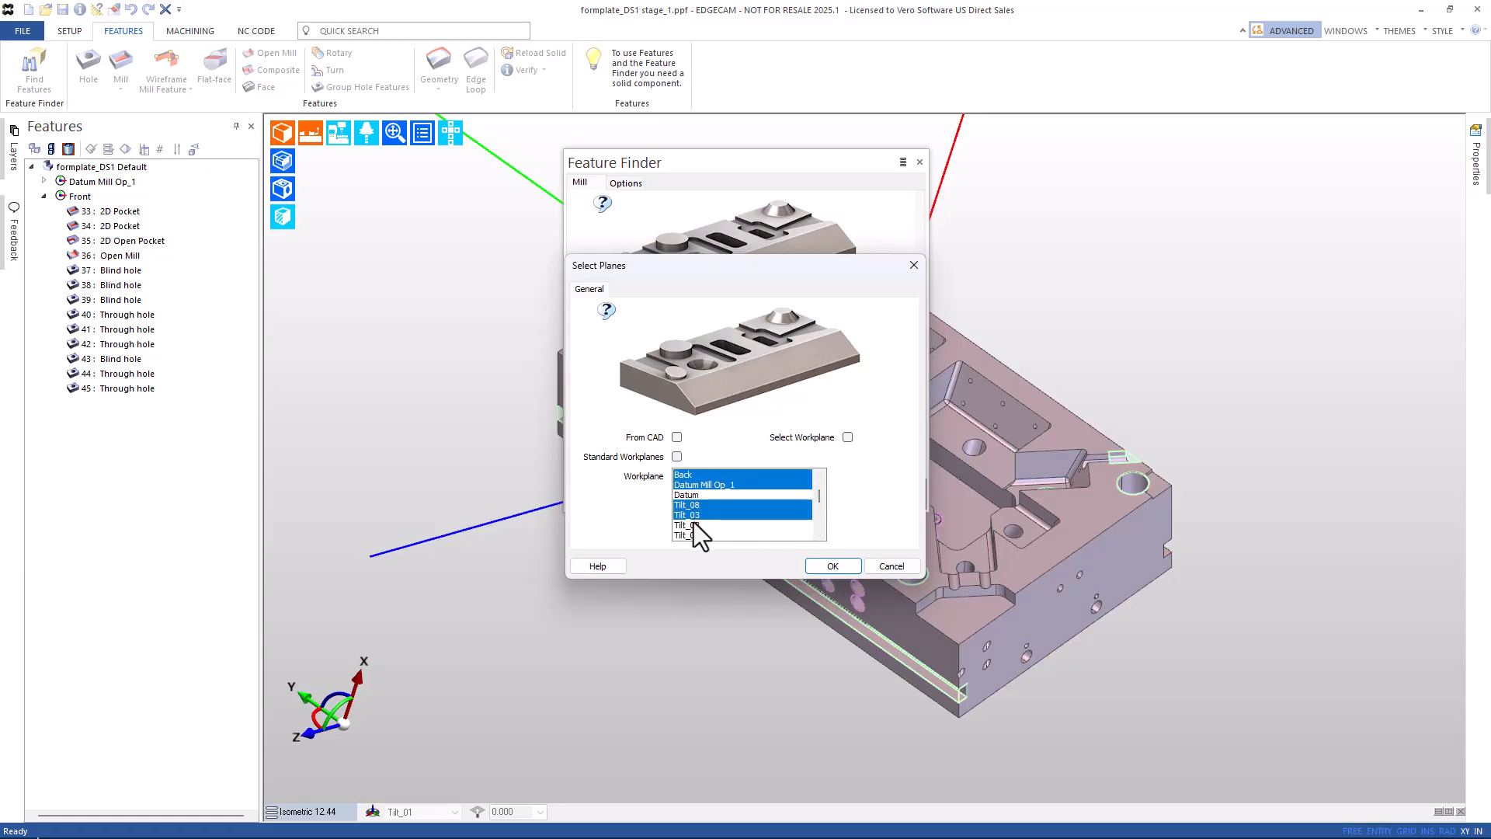
ctrl+click(693, 525)
ctrl+click(695, 535)
scroll(821, 523, down, 2)
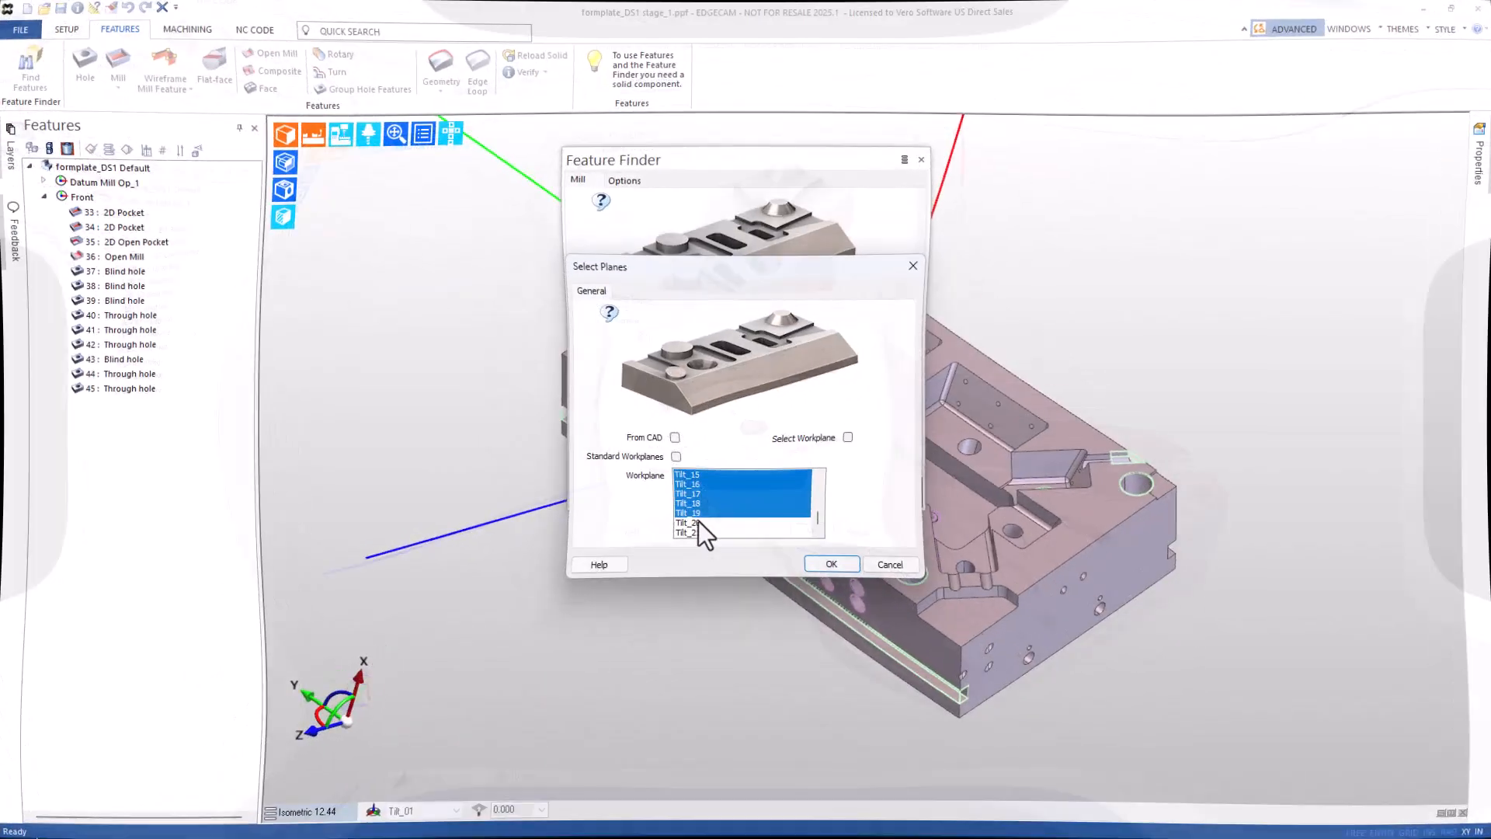
ctrl+click(697, 525)
ctrl+click(696, 534)
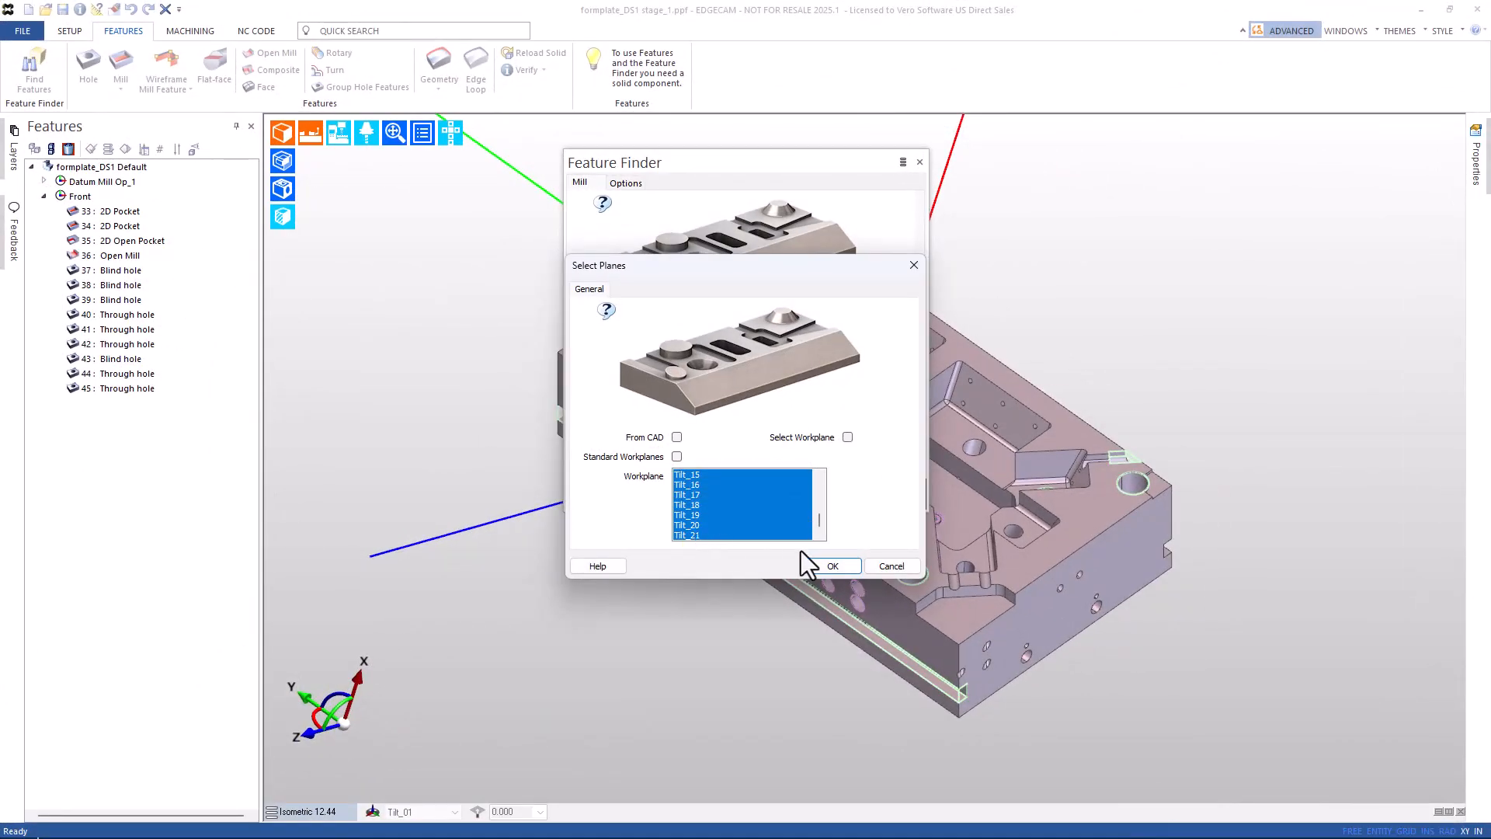
click(828, 566)
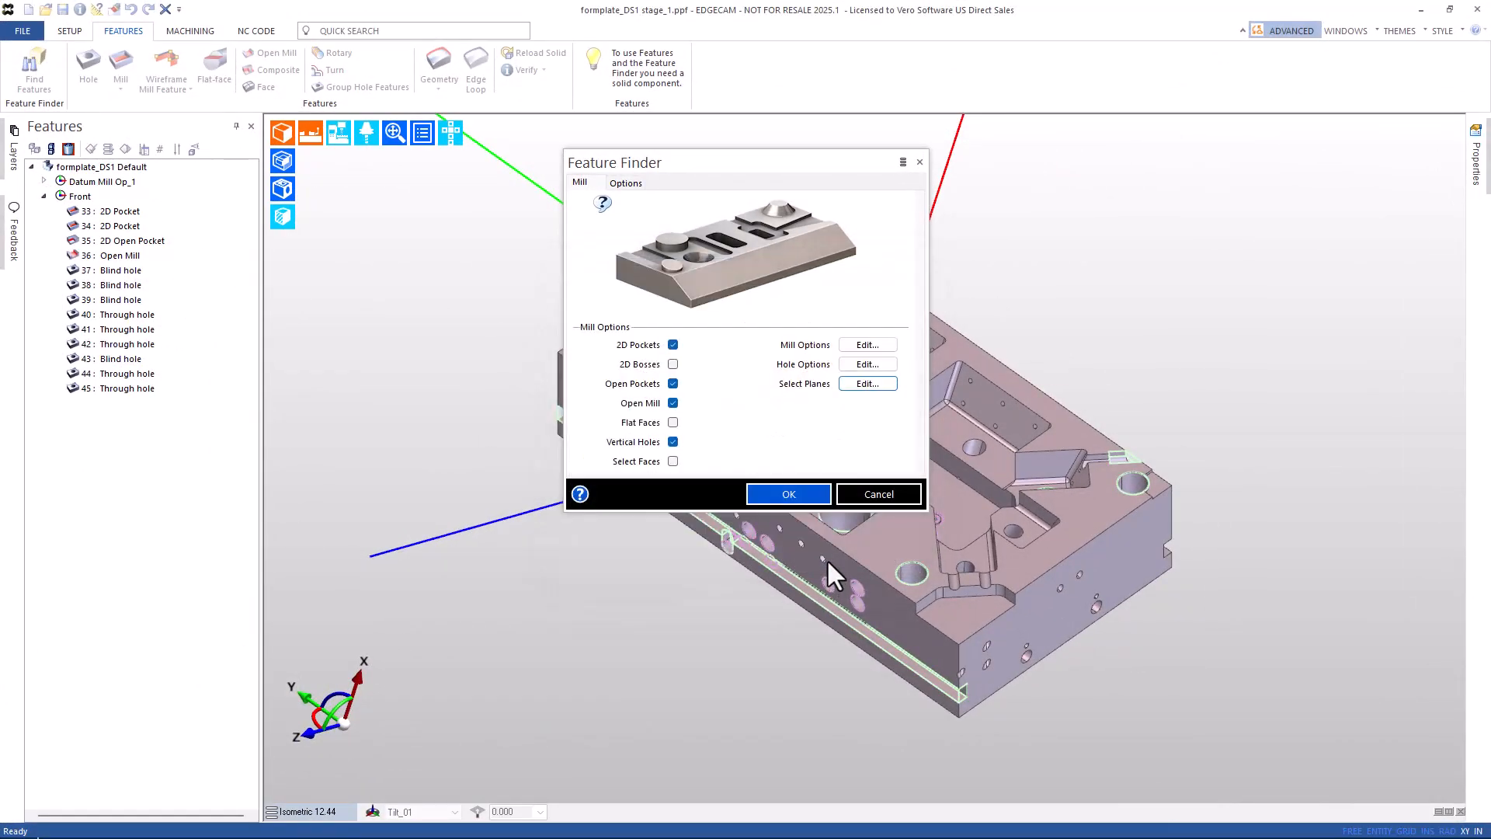
click(780, 499)
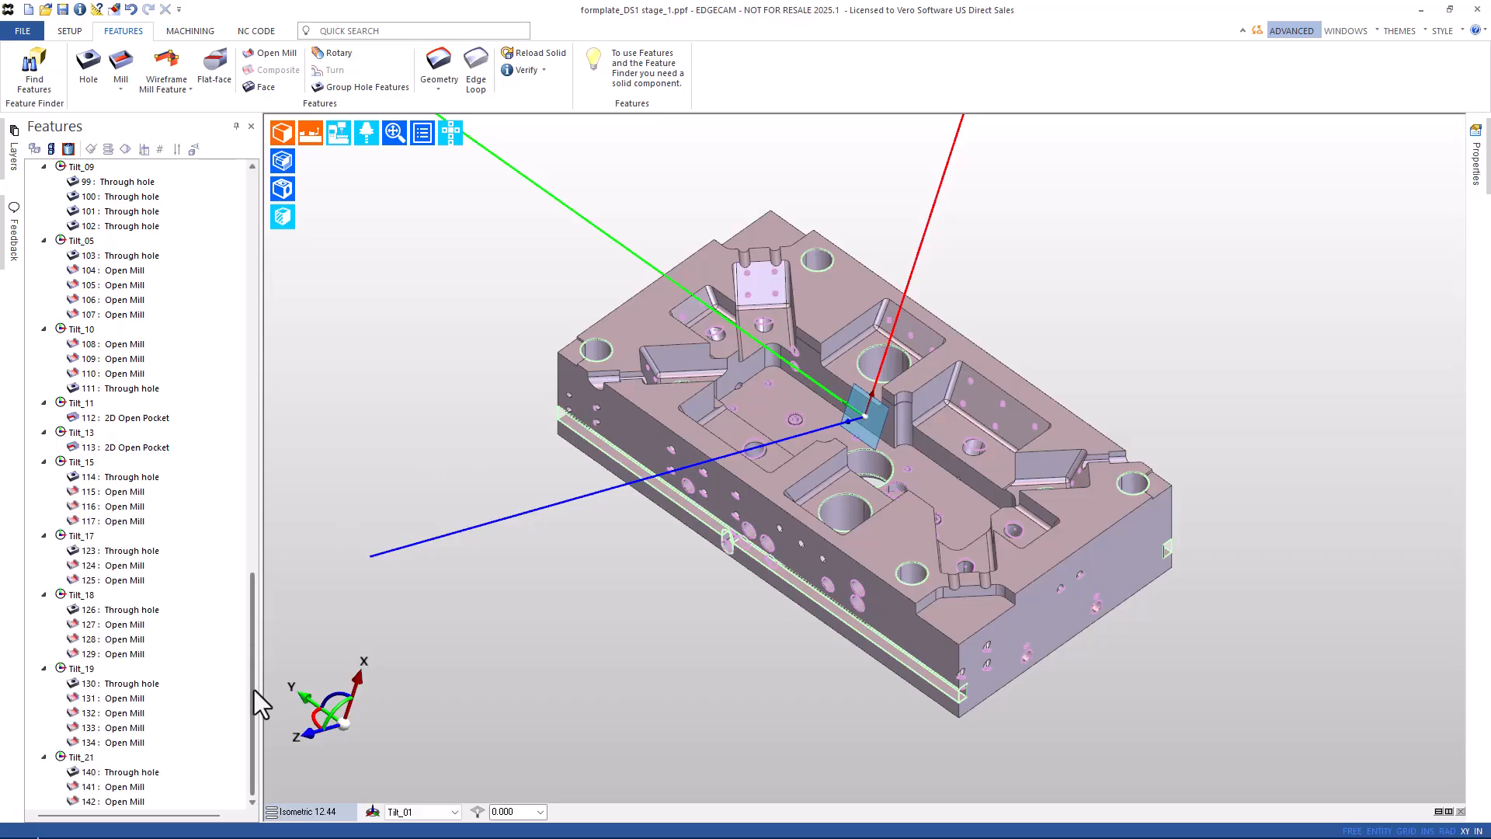
Scroll the Features tree and check the bin view before returning to the normal list.
drag(250, 688, 268, 226)
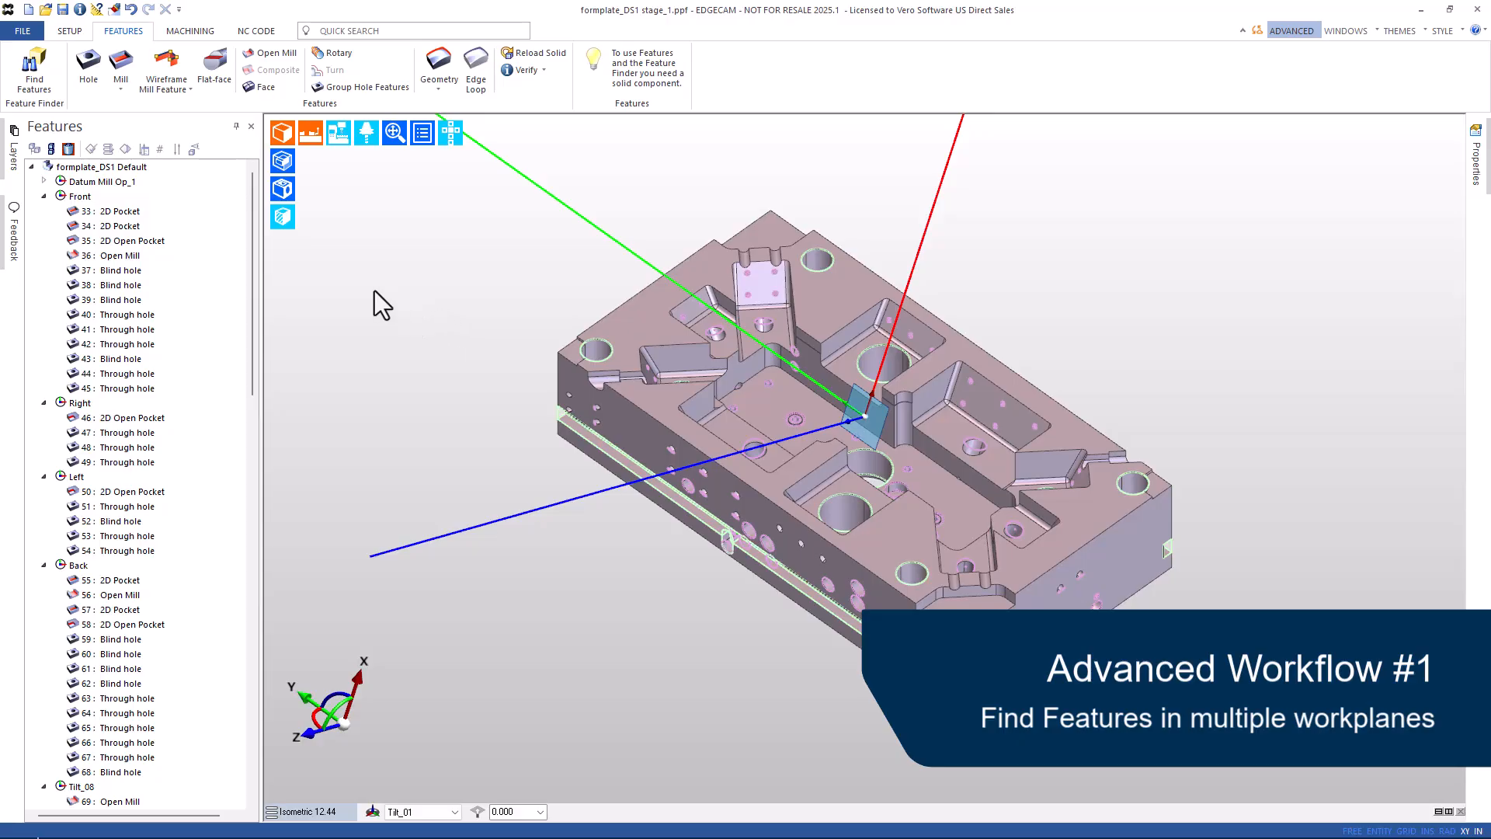
click(68, 149)
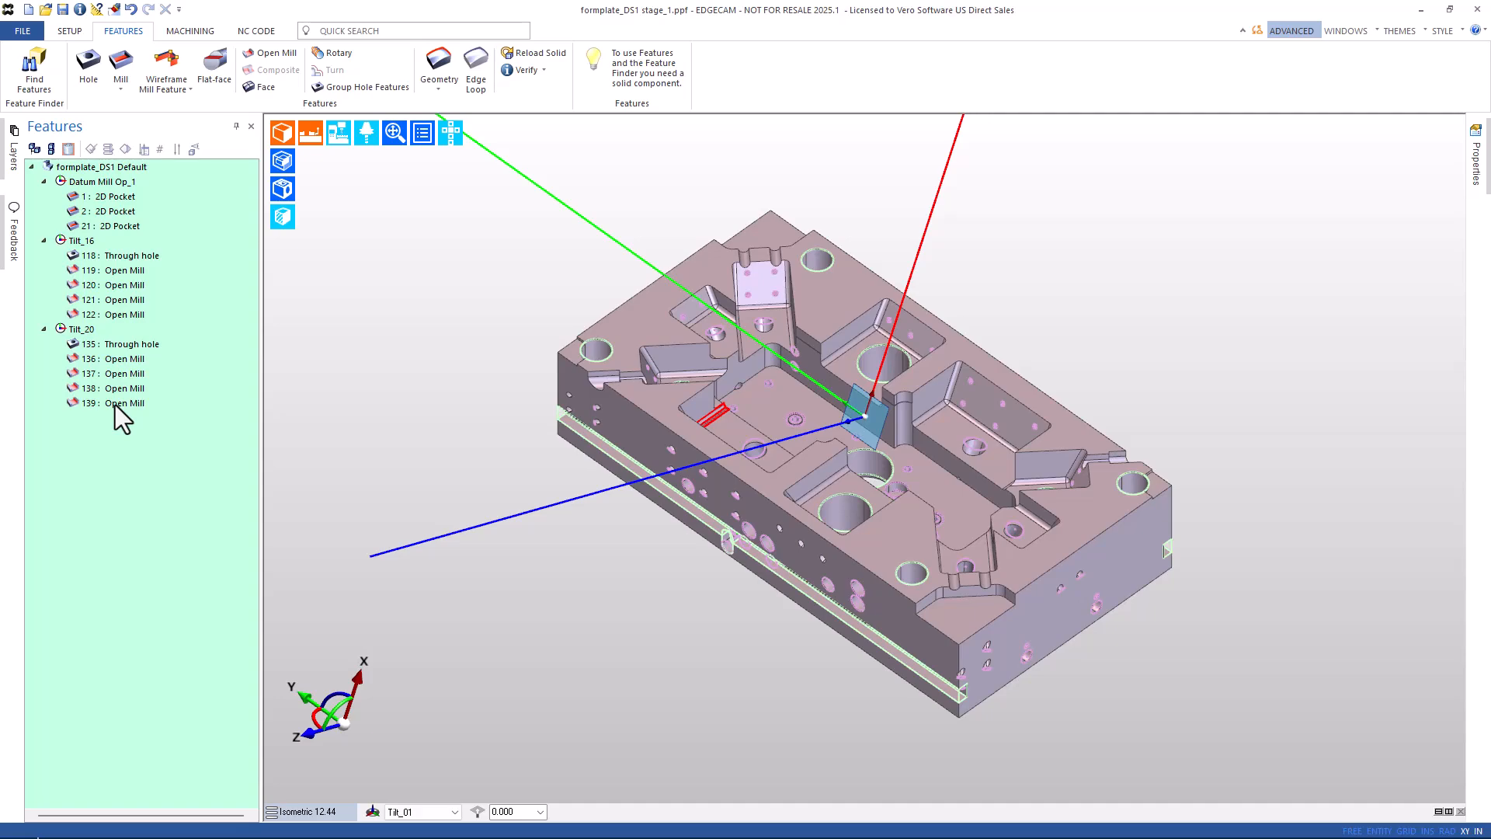
click(34, 150)
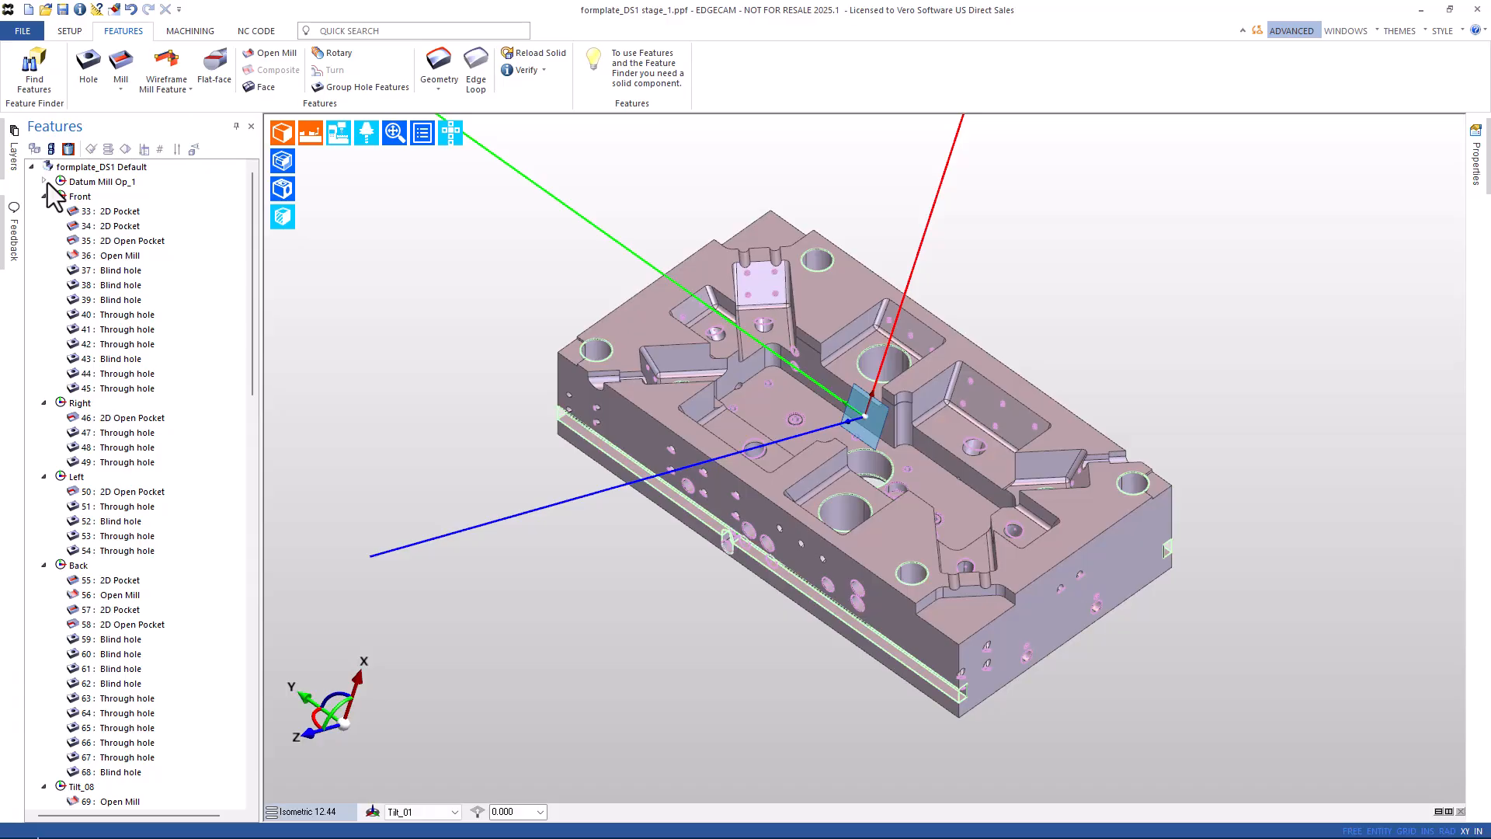
Shift-select all features from 3: 2D Pocket to the last one and delete them.
click(47, 183)
click(109, 199)
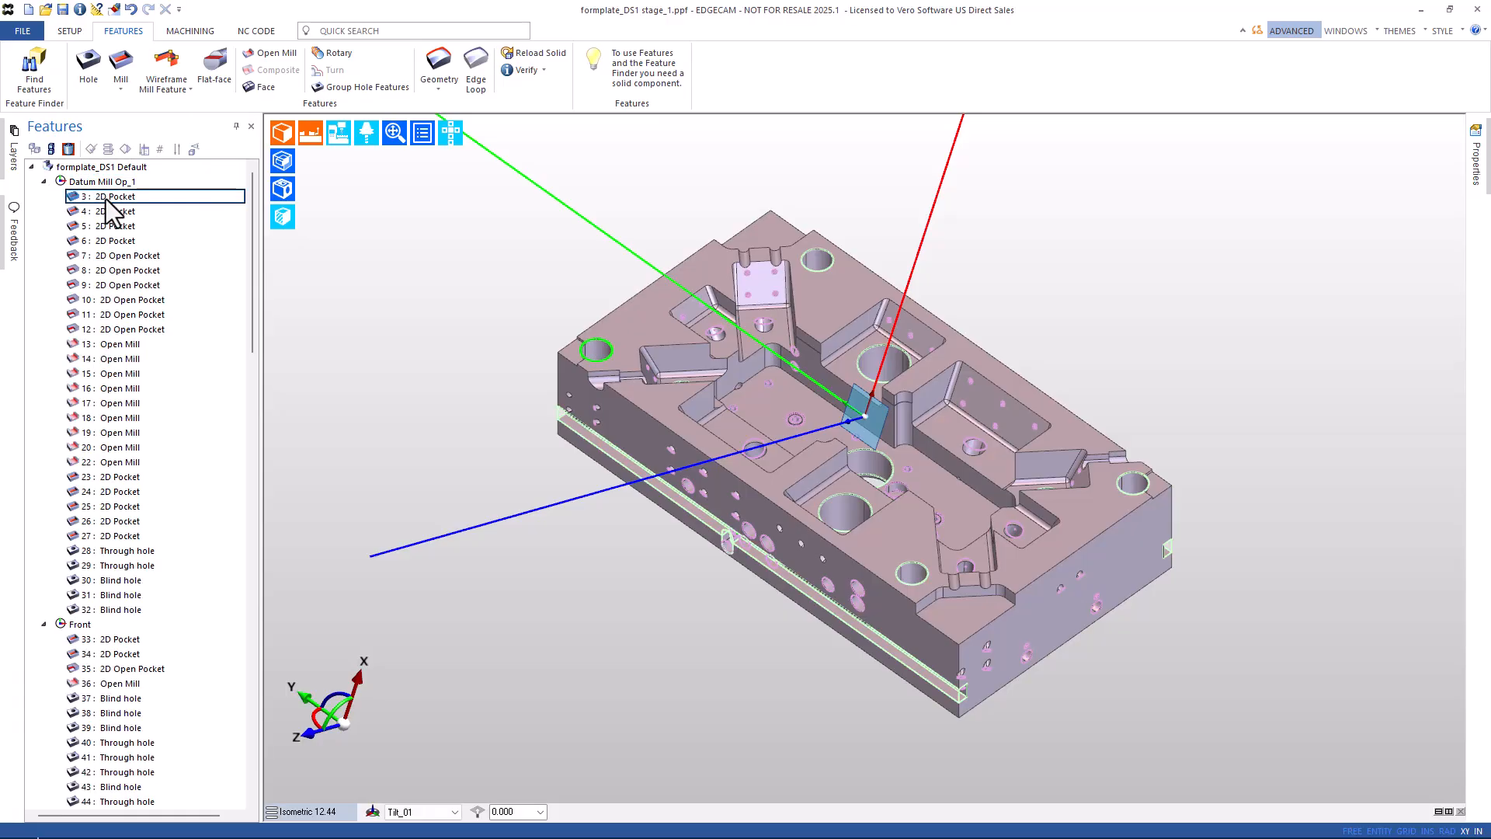
scroll(128, 392, down, 20)
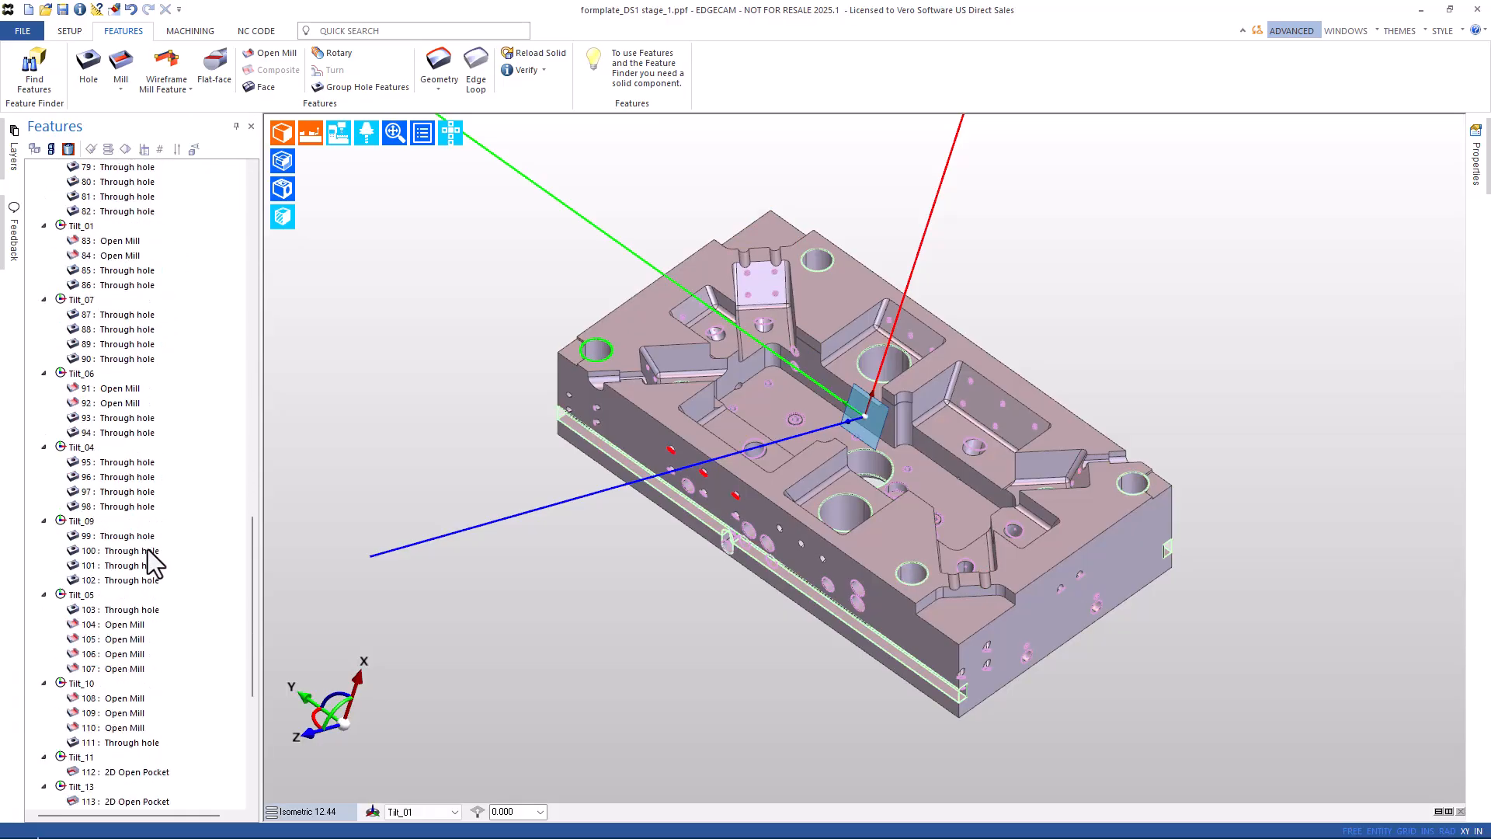
scroll(152, 622, down, 8)
shift+click(128, 802)
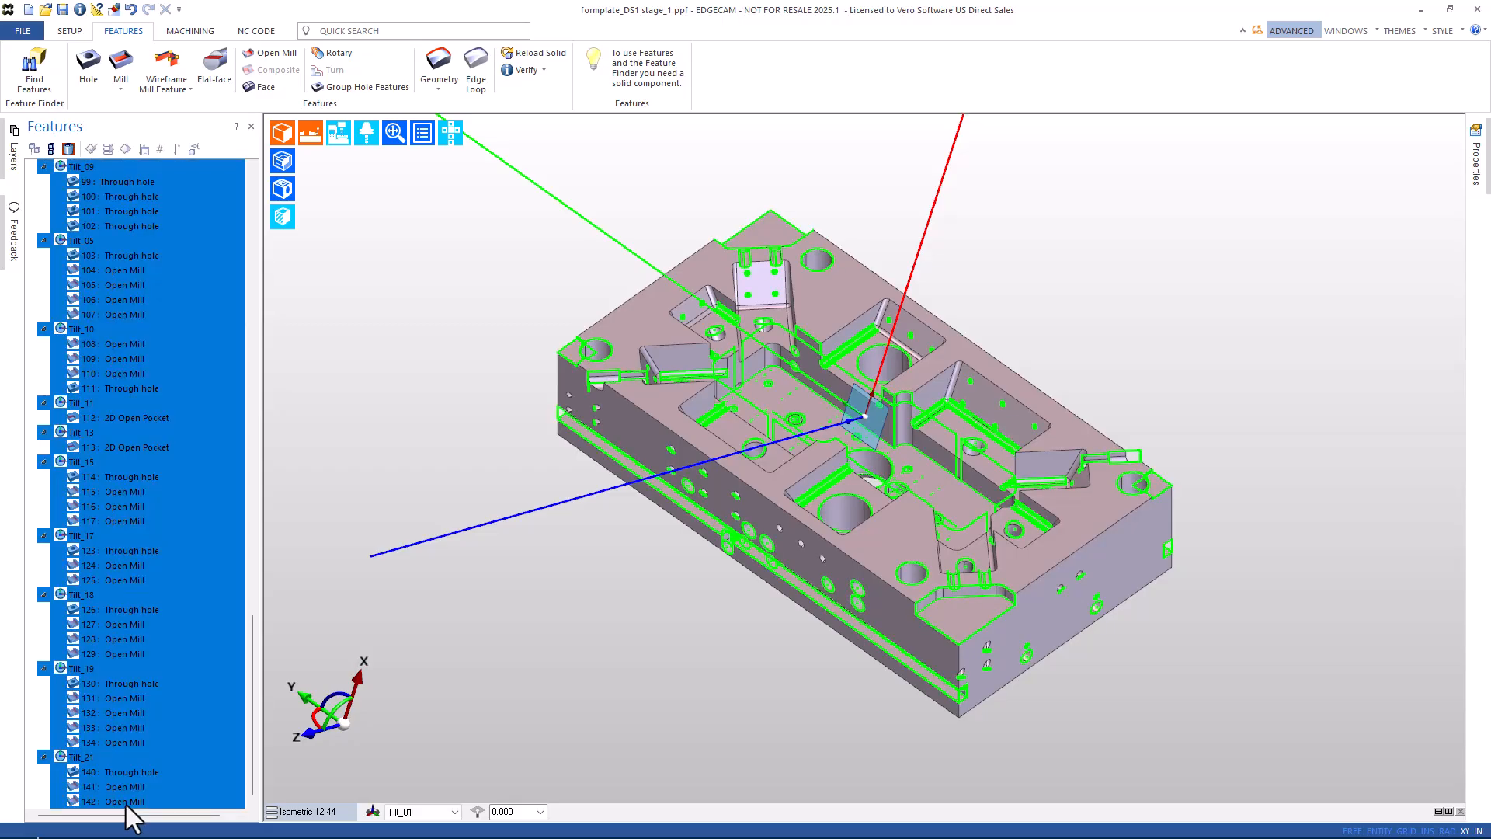
right_click(119, 756)
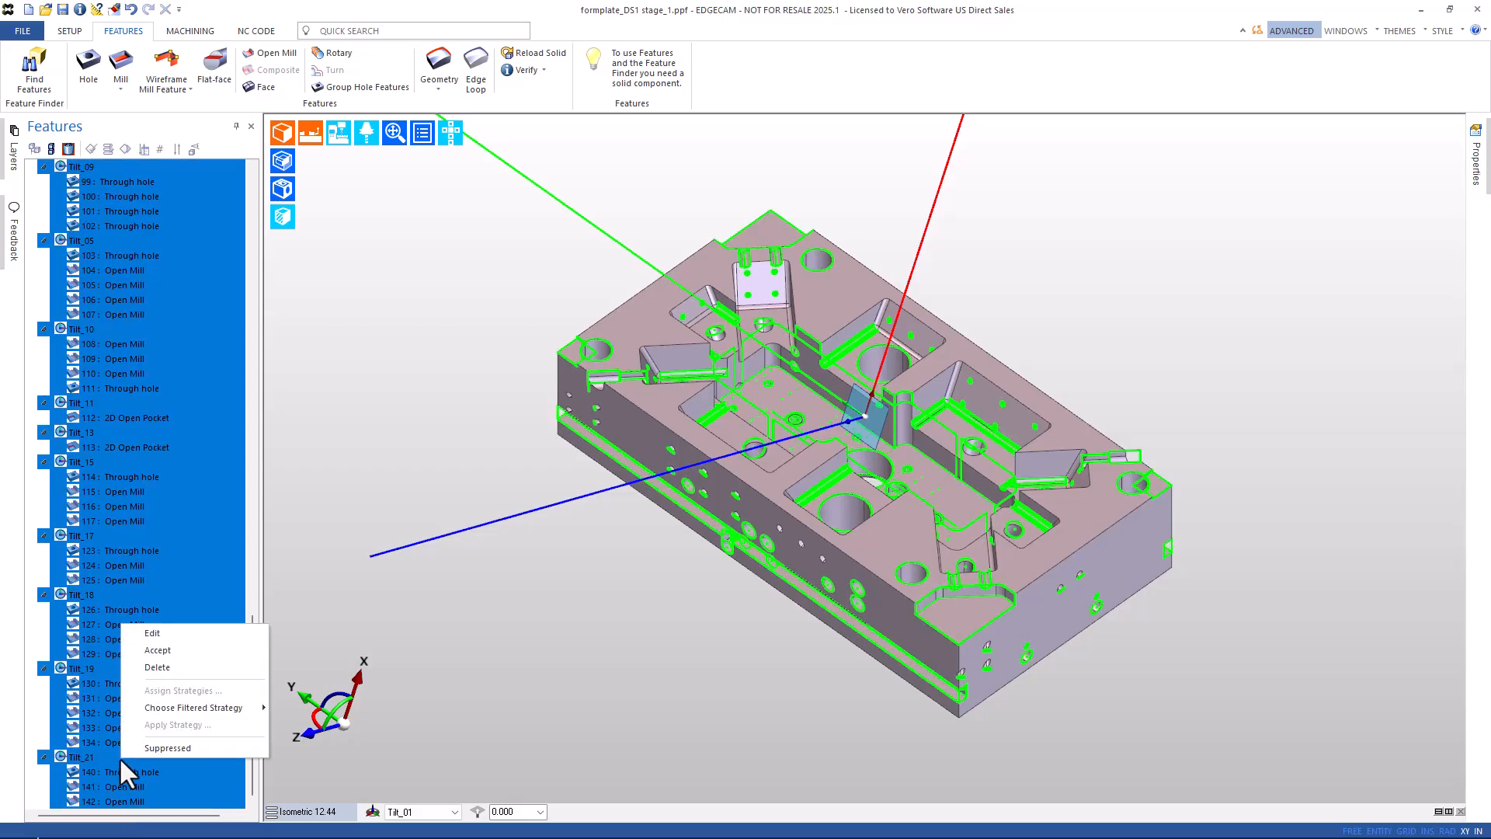
click(157, 668)
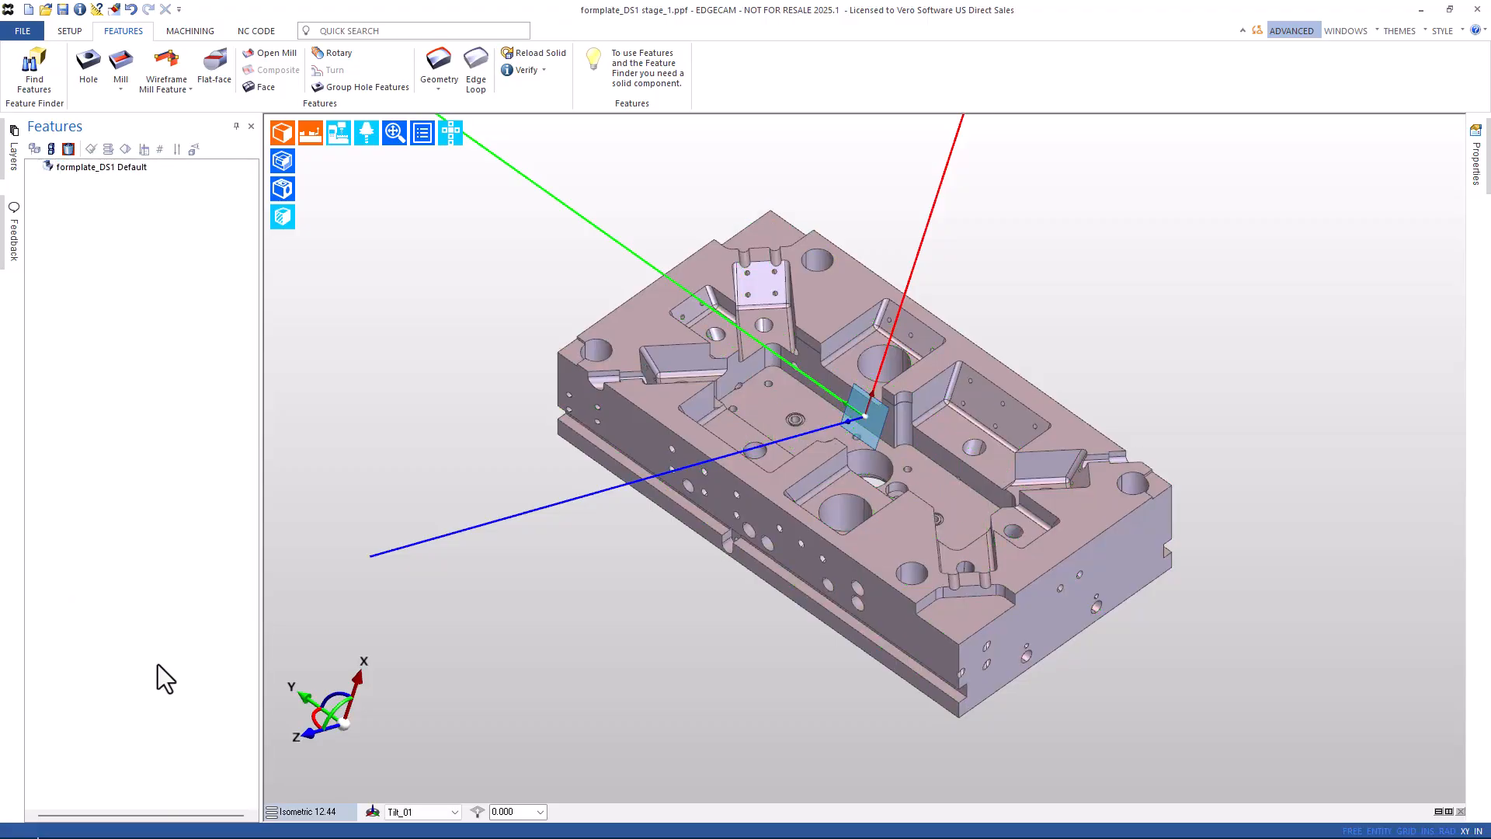
Rerun Find Features with default options and confirm the report lists 142 features in the bin.
click(31, 78)
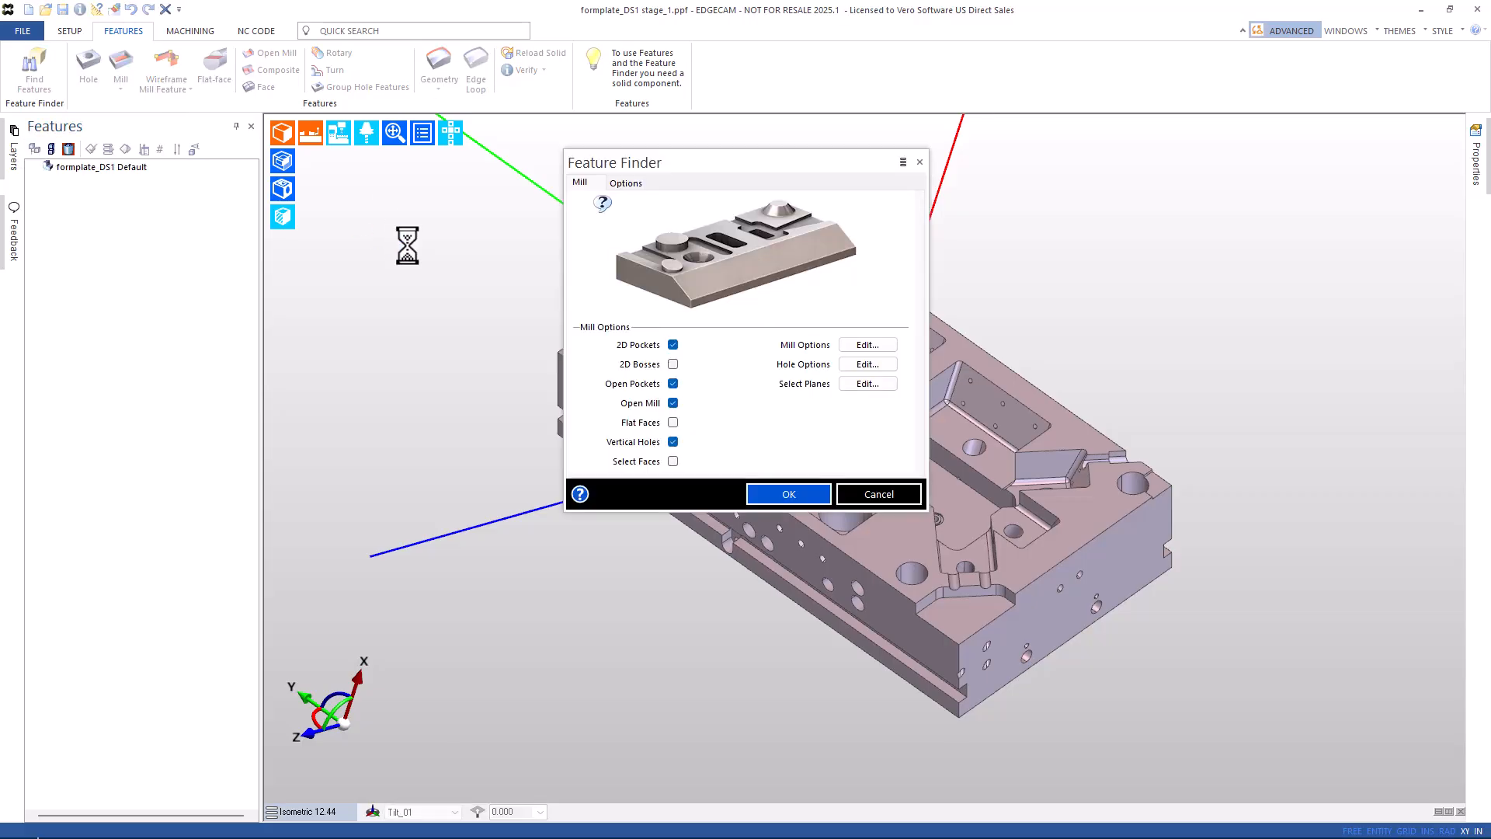
click(797, 497)
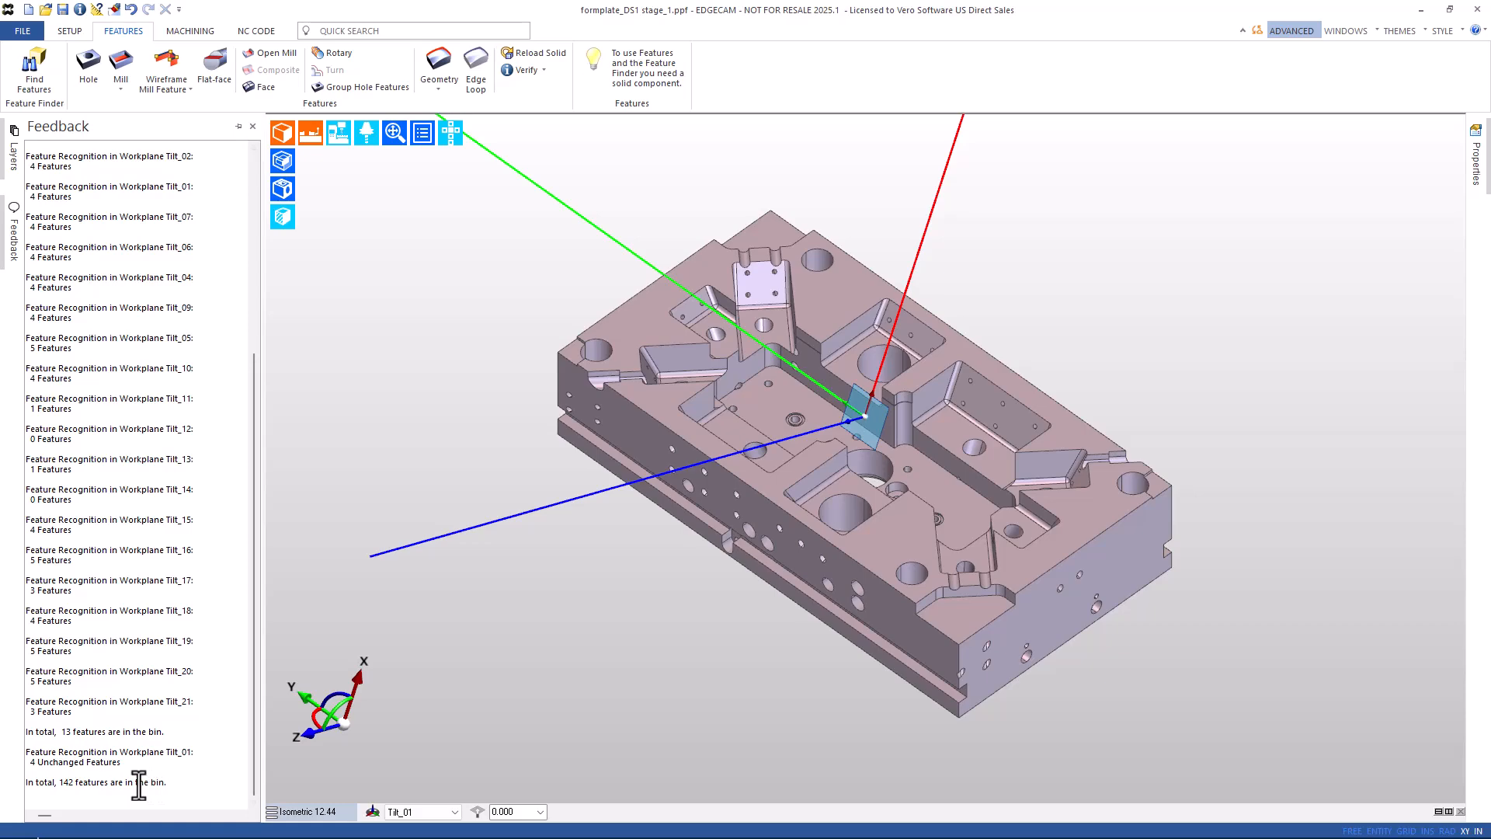
drag(169, 783, 26, 784)
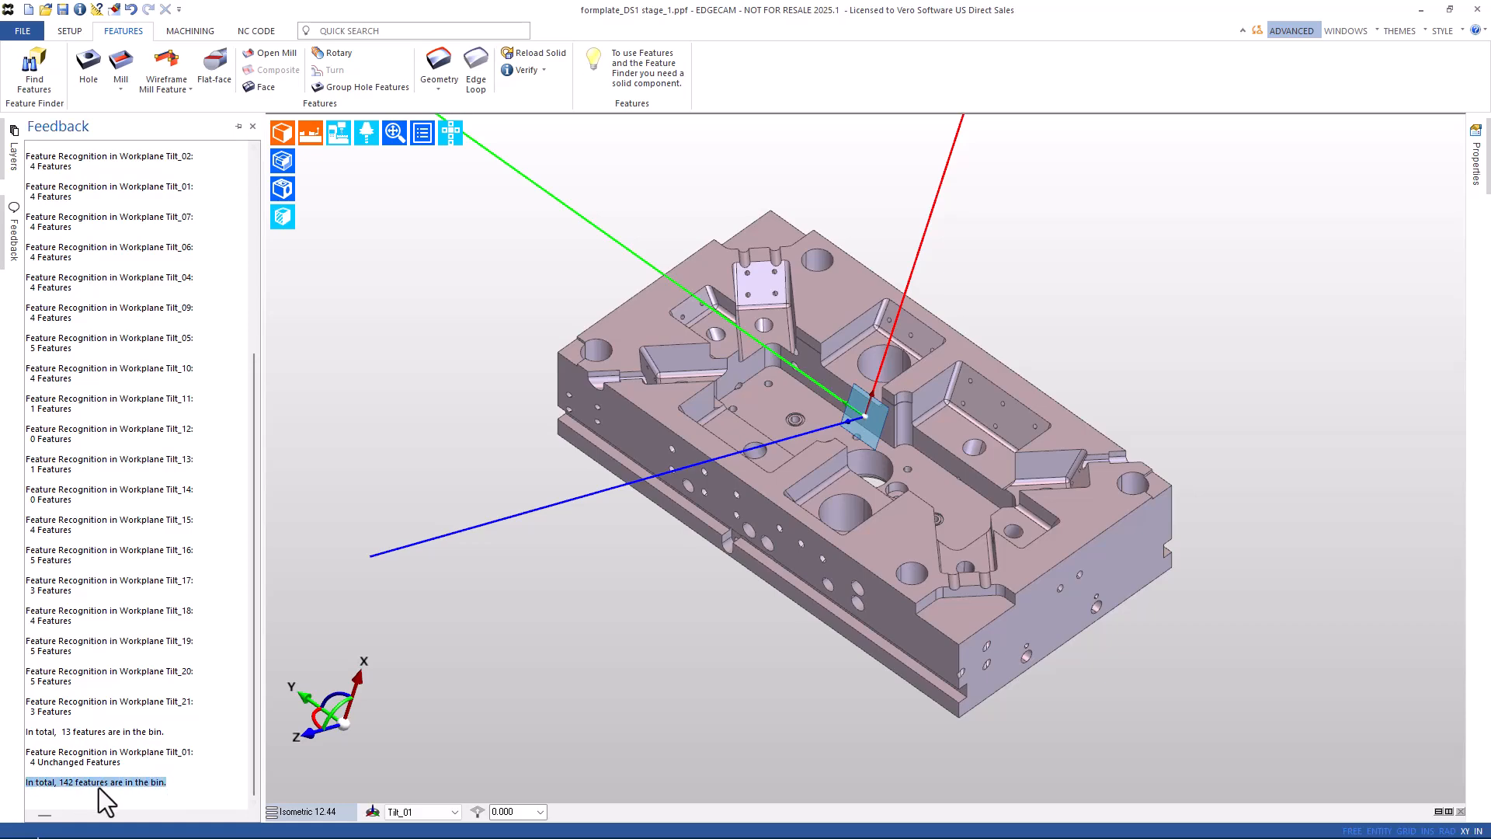
click(382, 289)
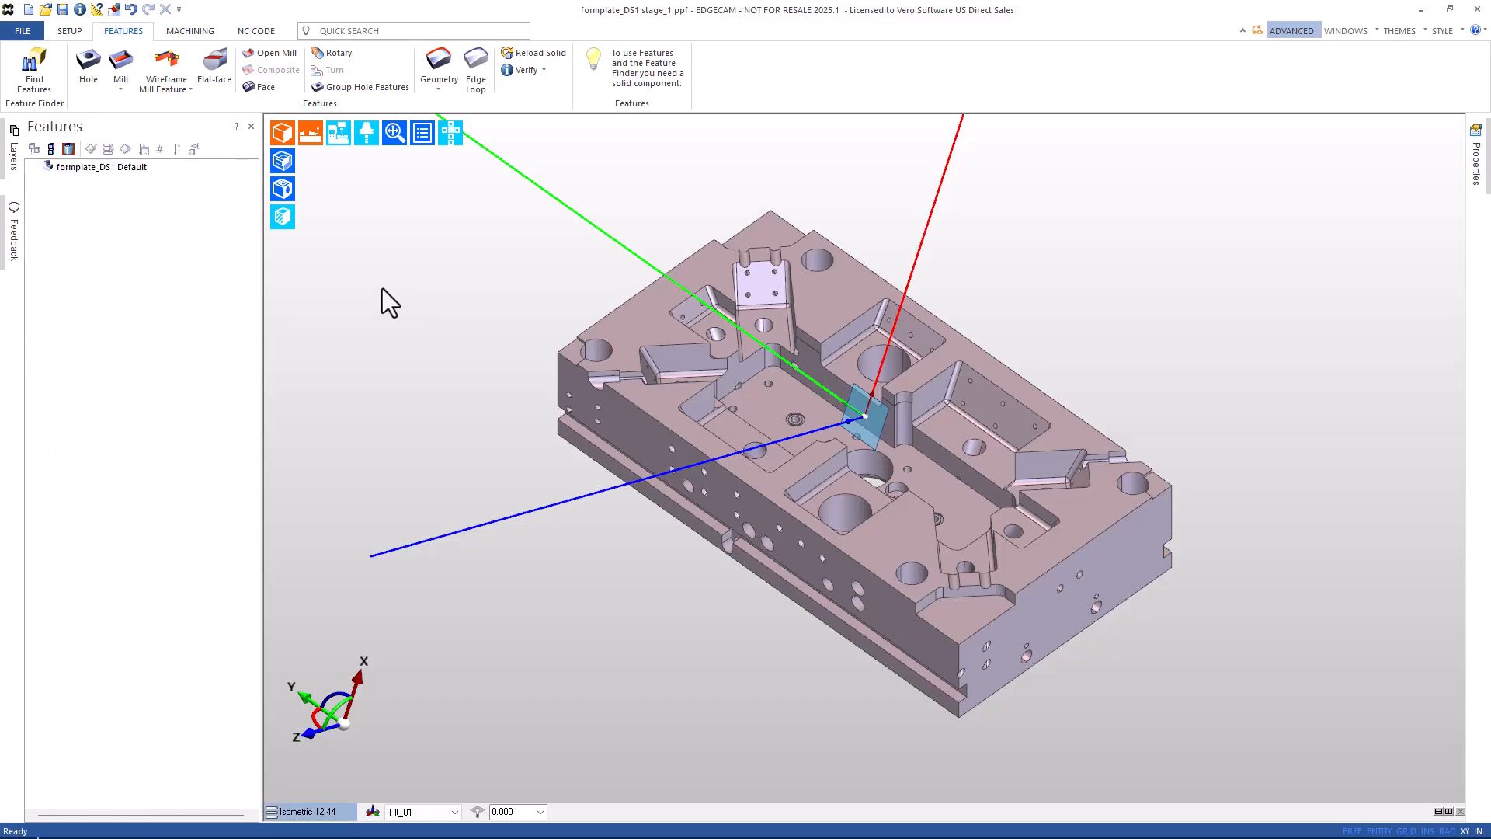
Delete bin features 1–142, return to the part's feature tree, and reopen Feature Finder.
click(67, 148)
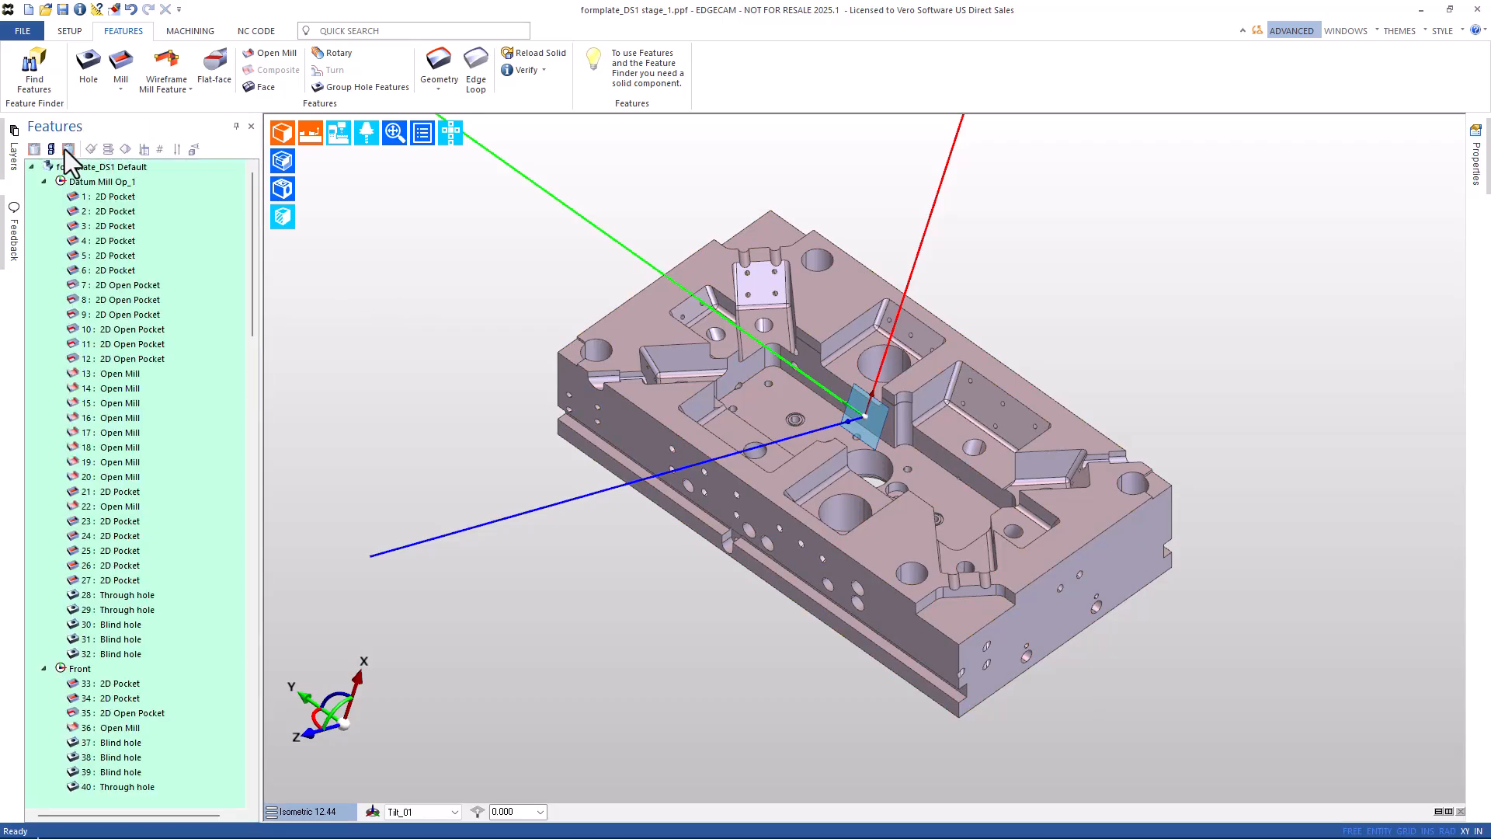
click(99, 198)
drag(253, 281, 194, 772)
shift+click(119, 801)
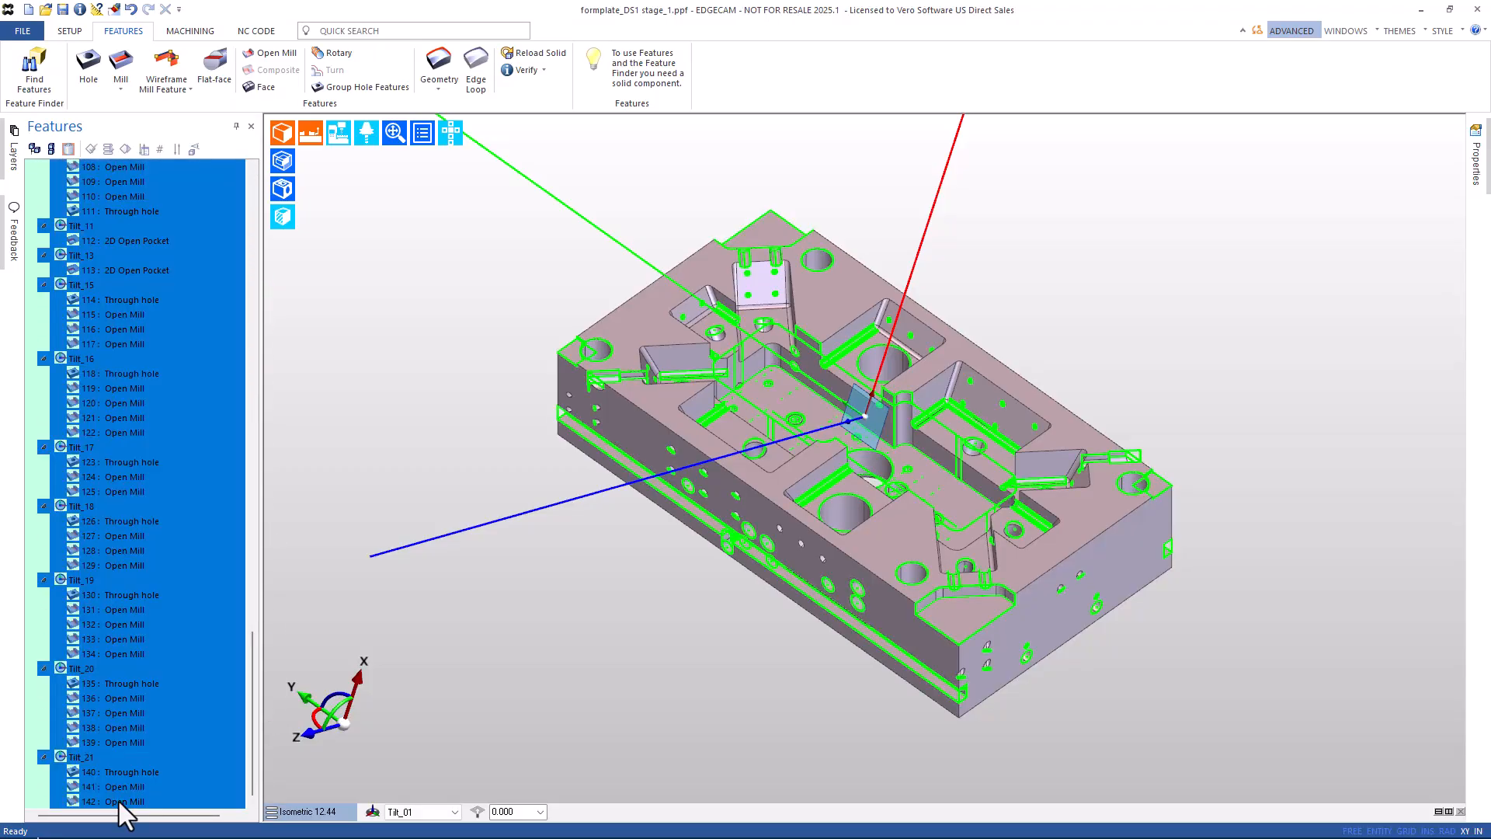
right_click(115, 714)
click(137, 730)
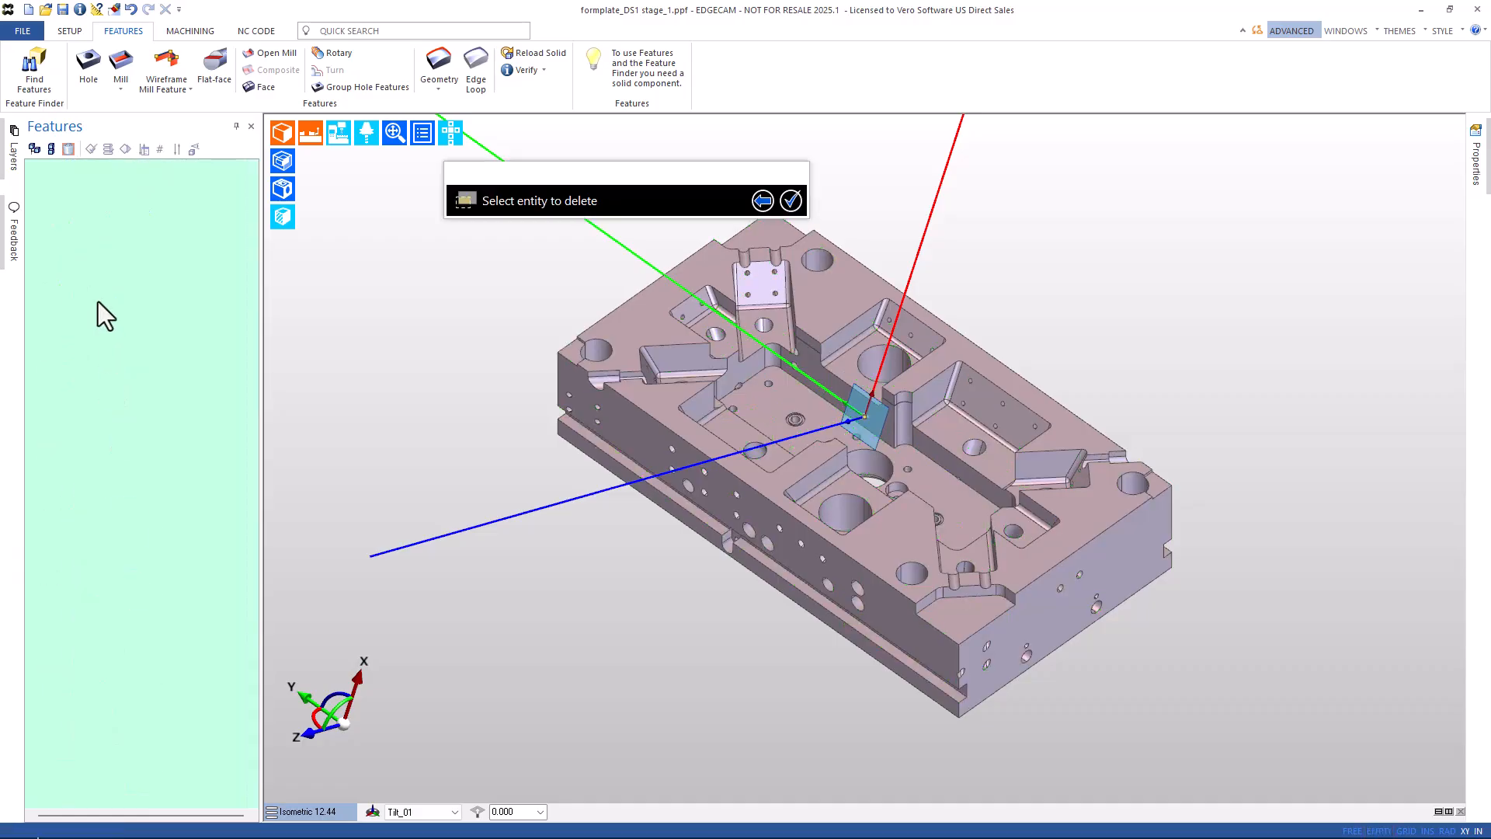
click(33, 149)
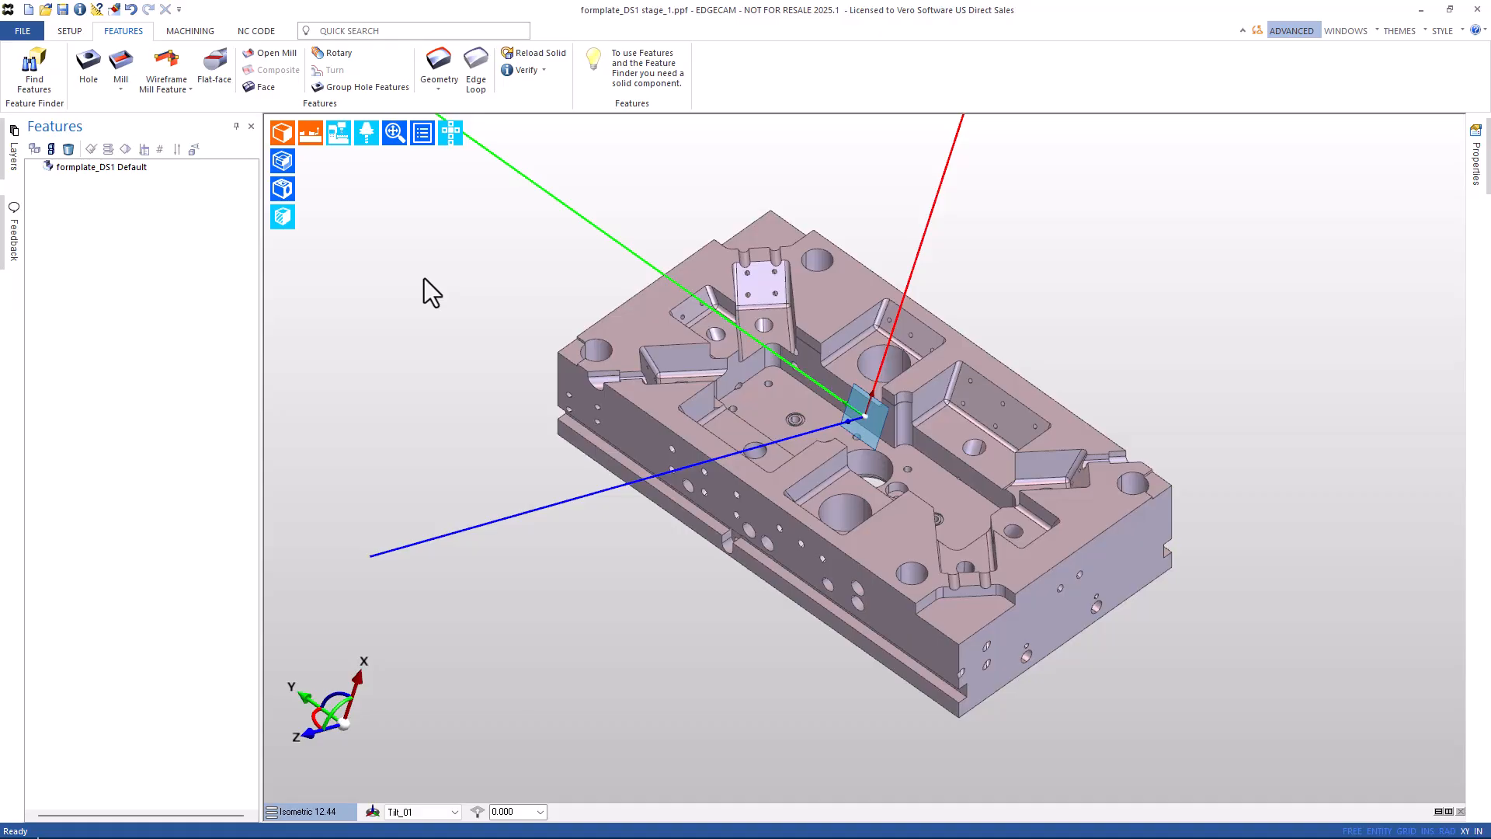
click(31, 76)
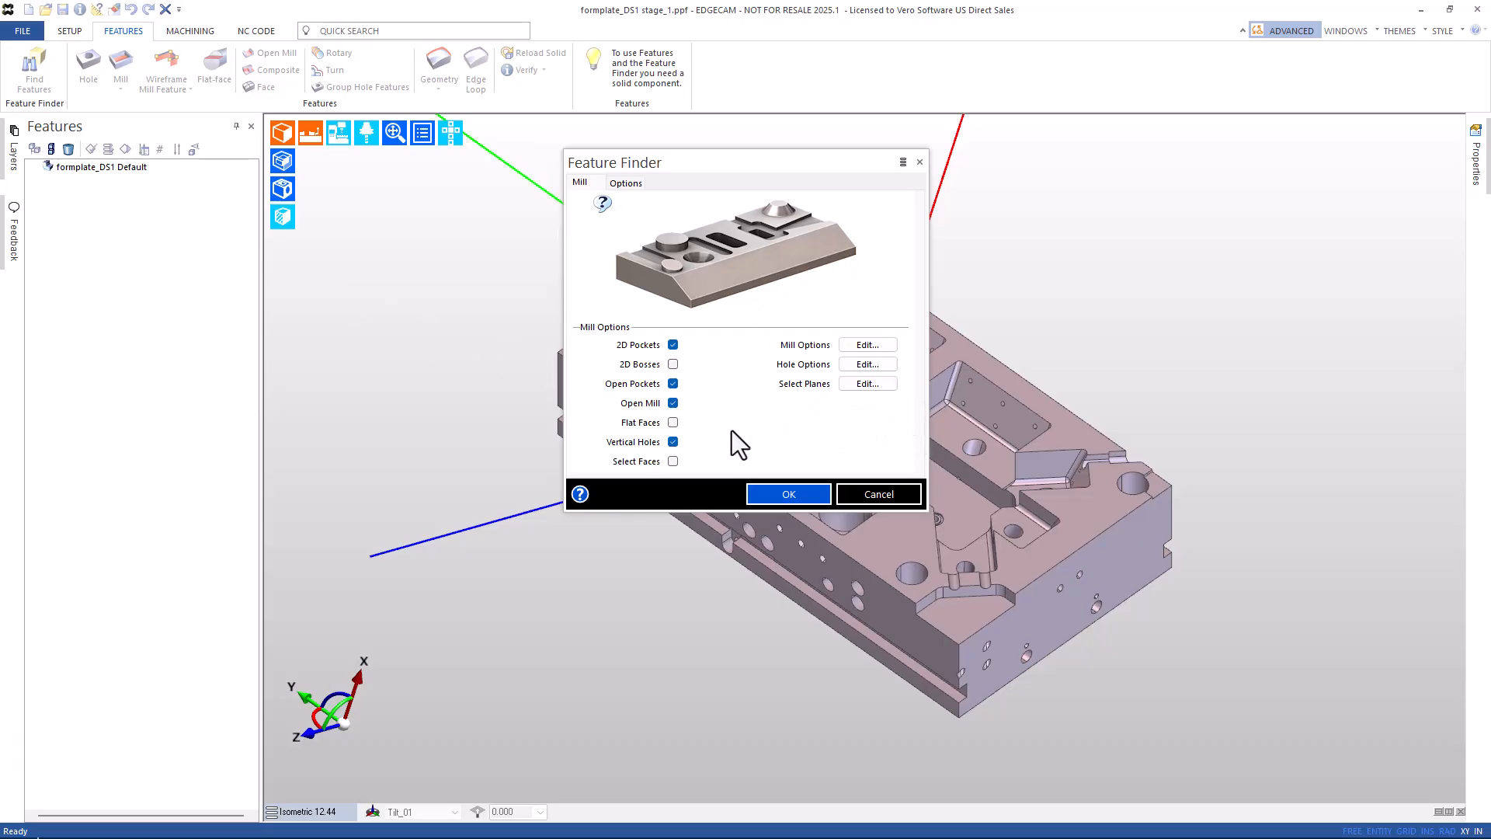
Run Feature Finder on picked faces only: top, long side, right end and inclined pocket wall.
click(670, 463)
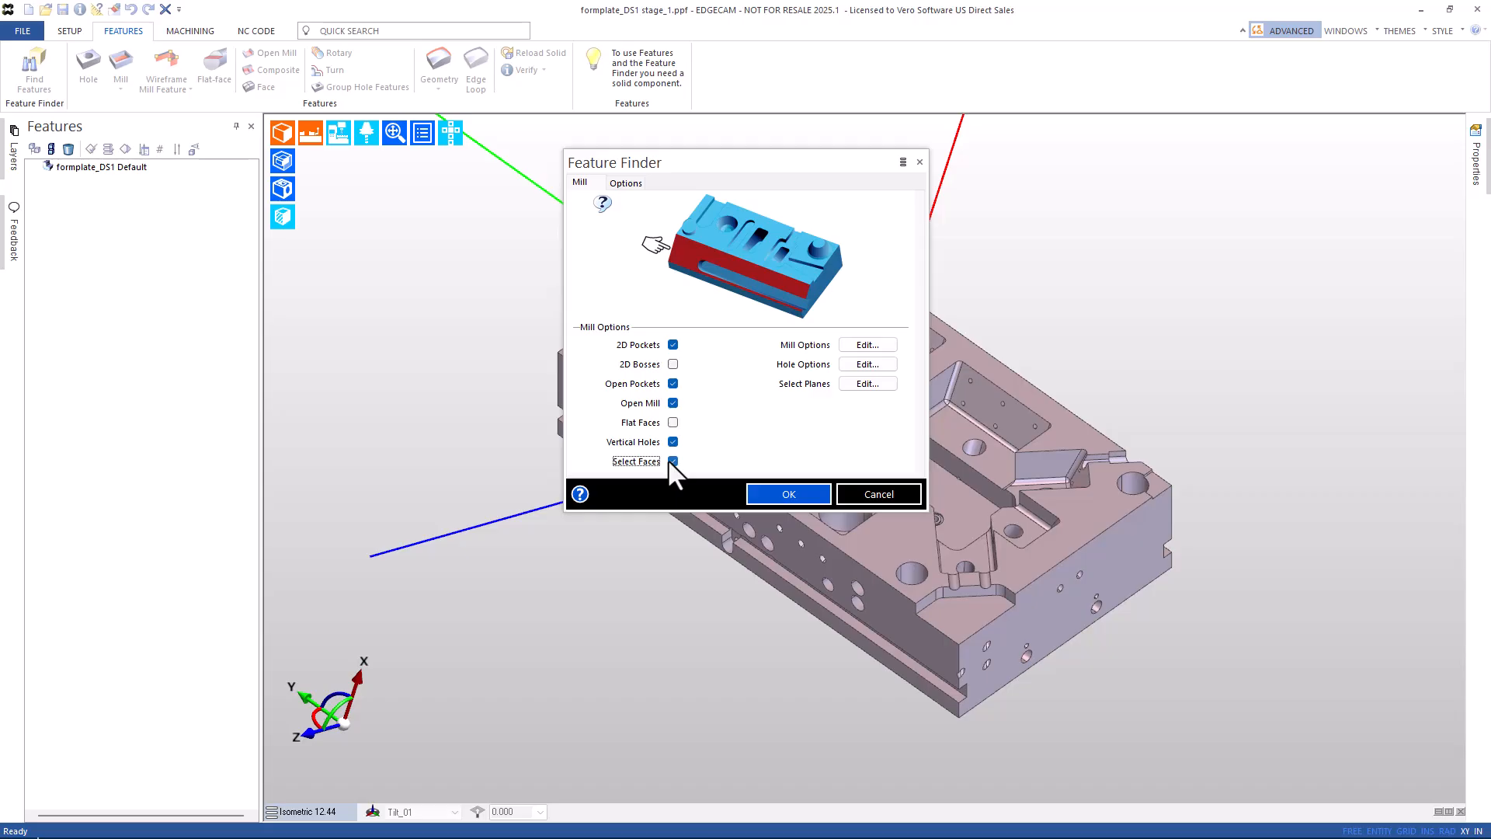
click(787, 500)
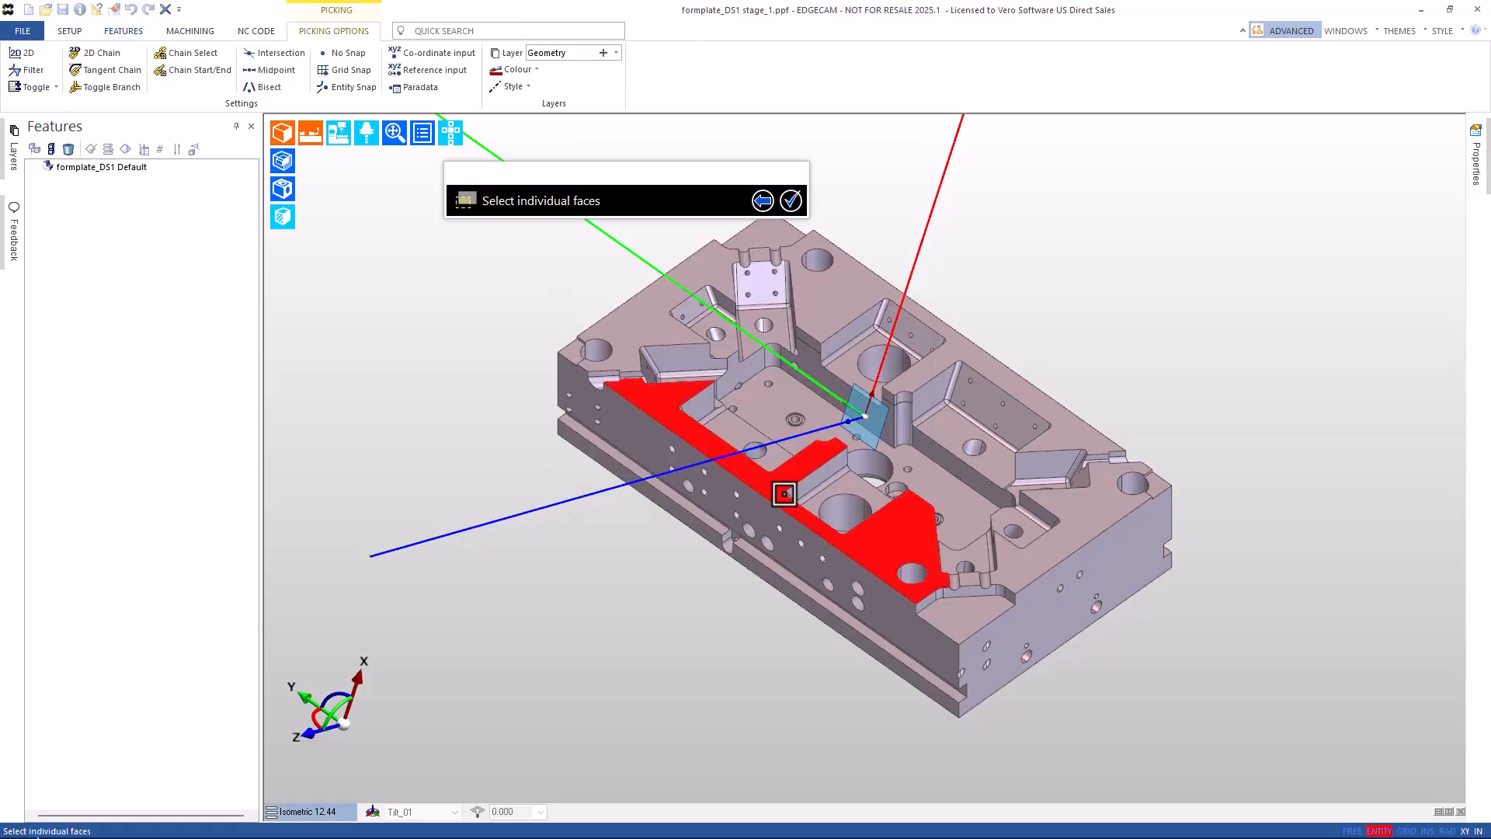
click(652, 320)
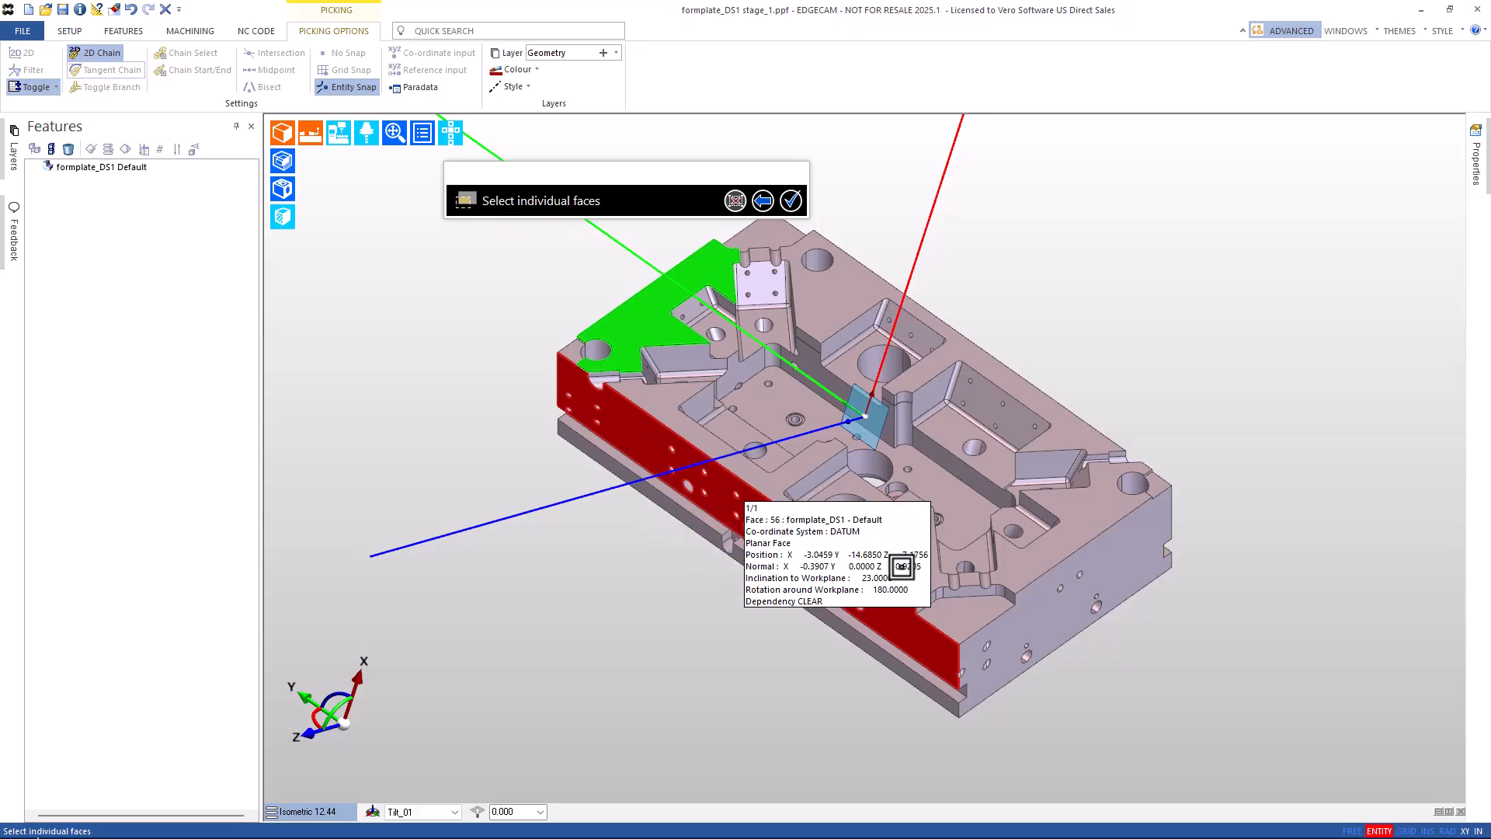
click(905, 602)
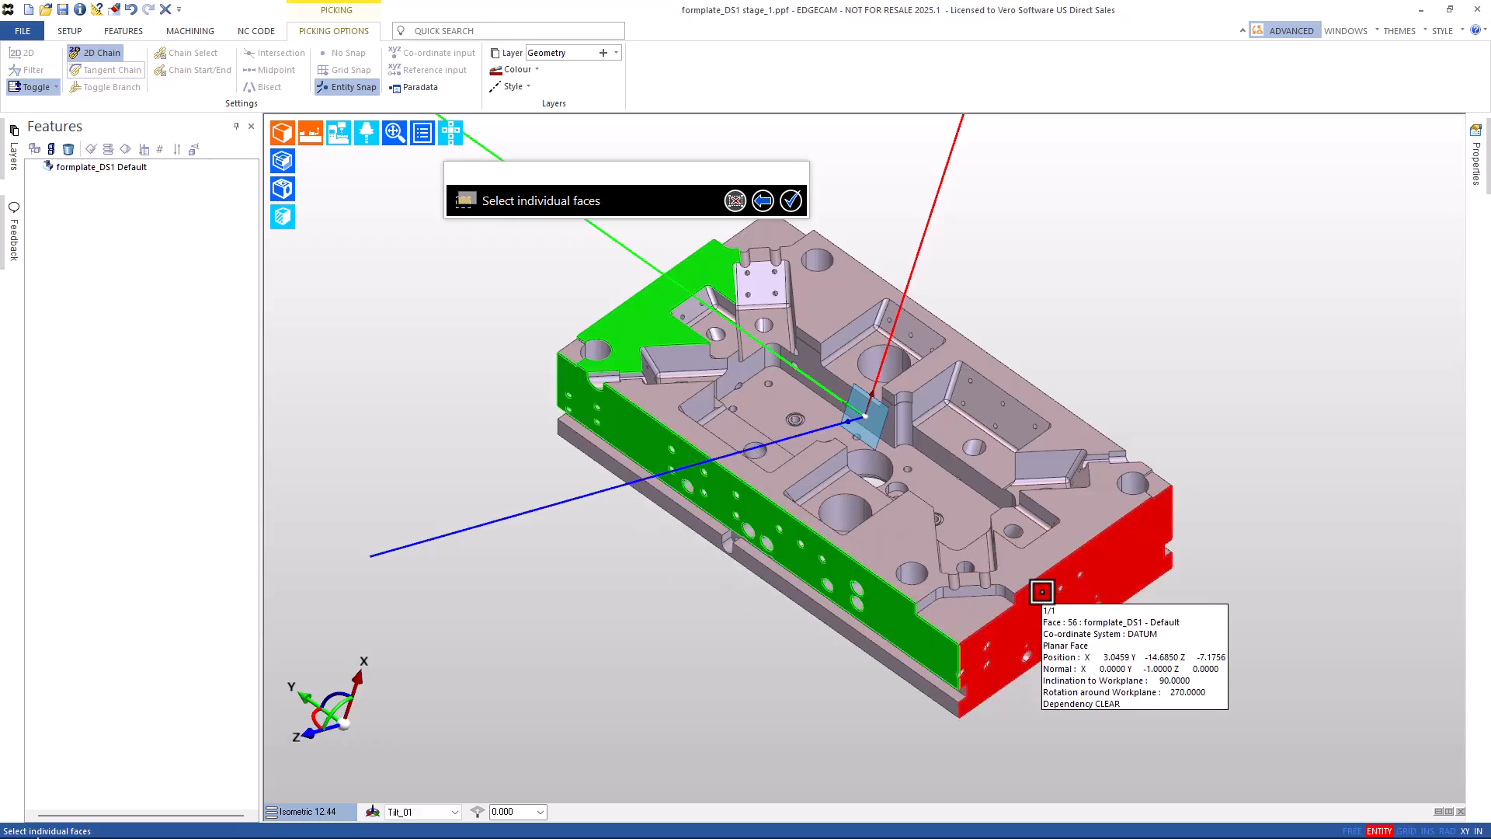
click(1041, 592)
click(994, 406)
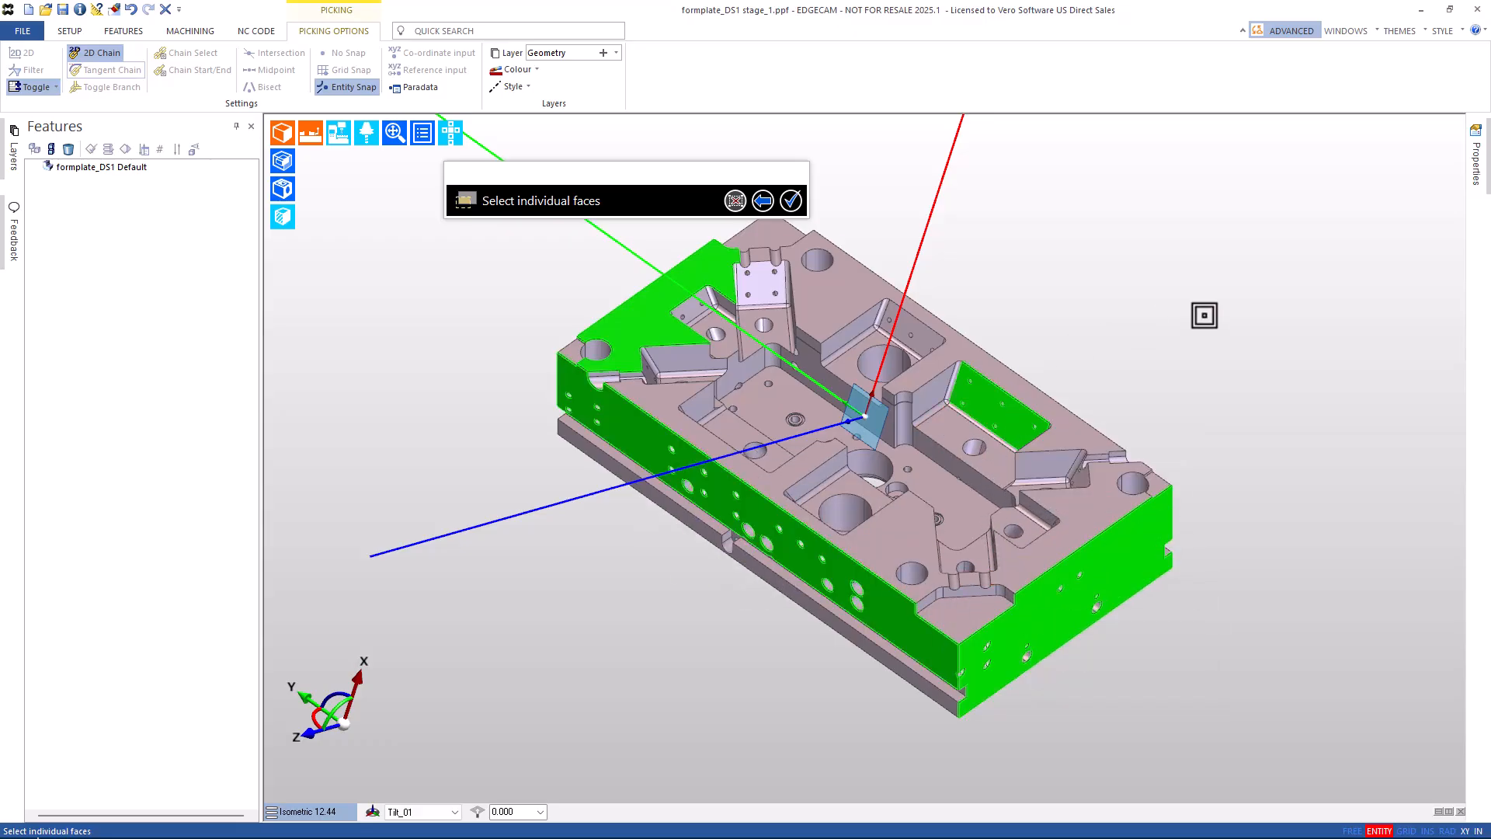
right_click(1205, 316)
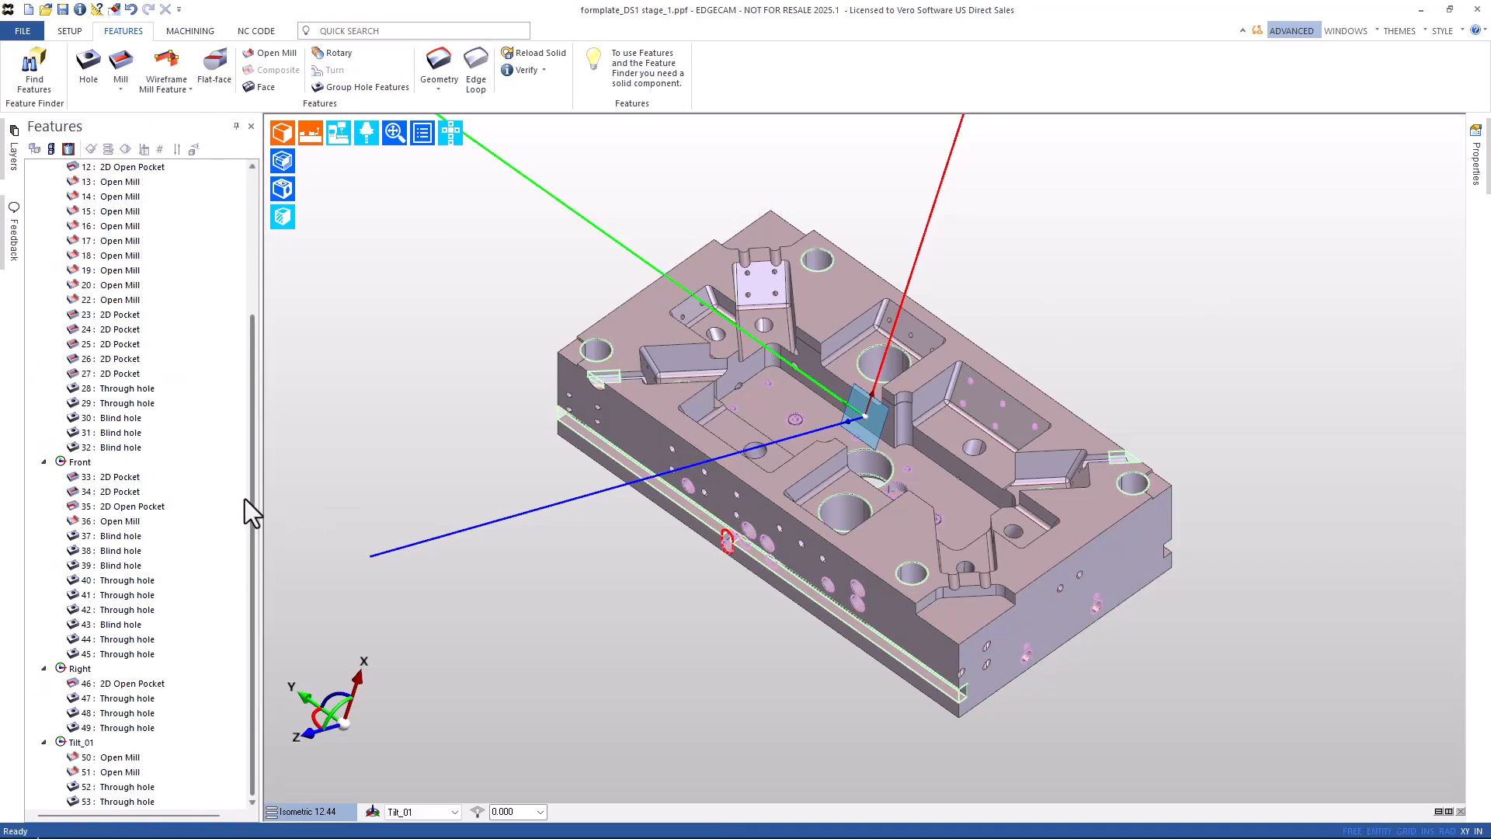
Reassign features 1–32 under Top to the Datum Mill Op_1 workplane via Change Workplane.
drag(250, 487, 264, 269)
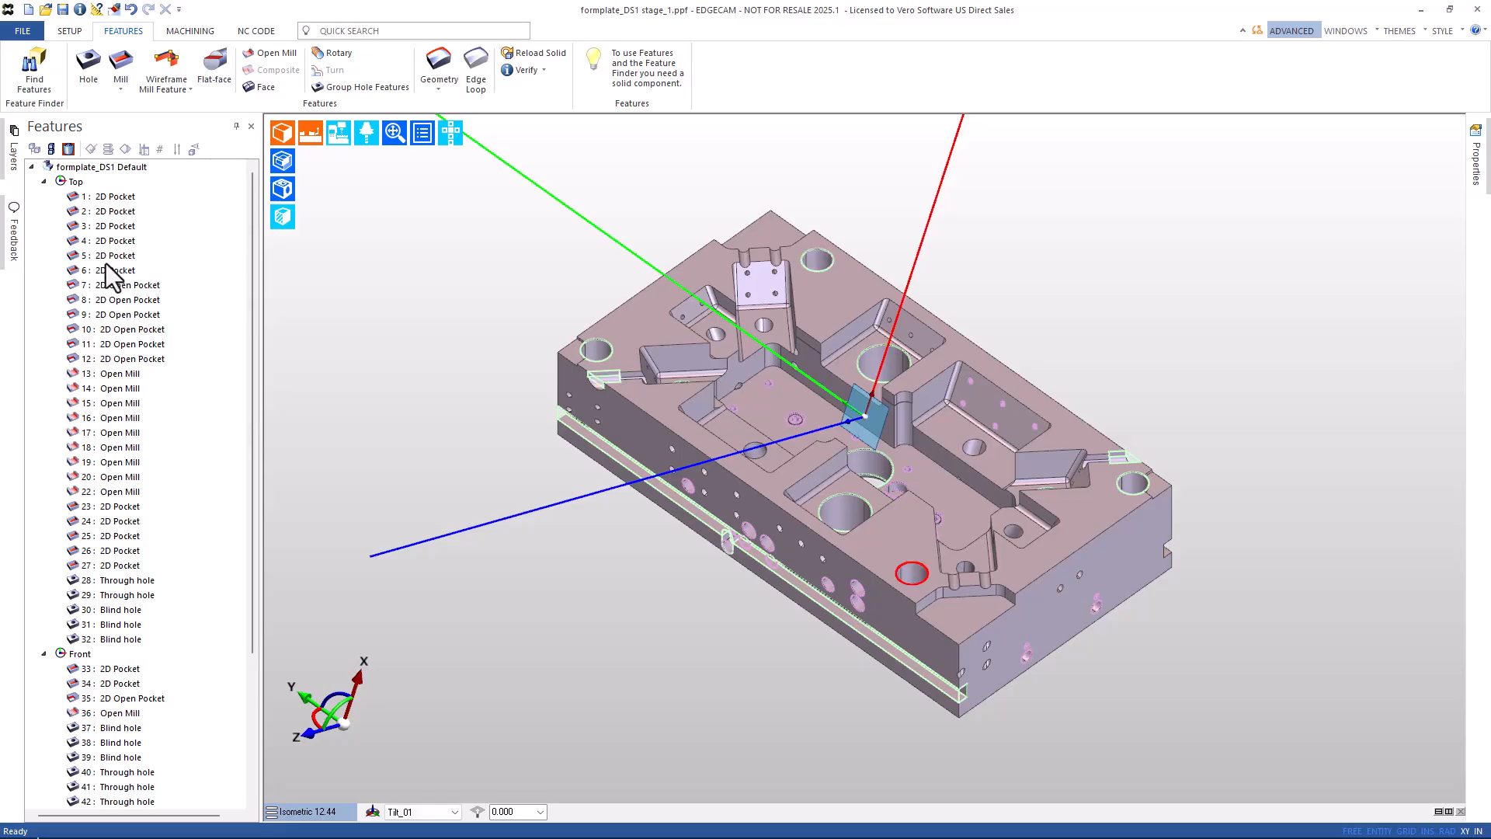
click(113, 639)
shift+click(104, 197)
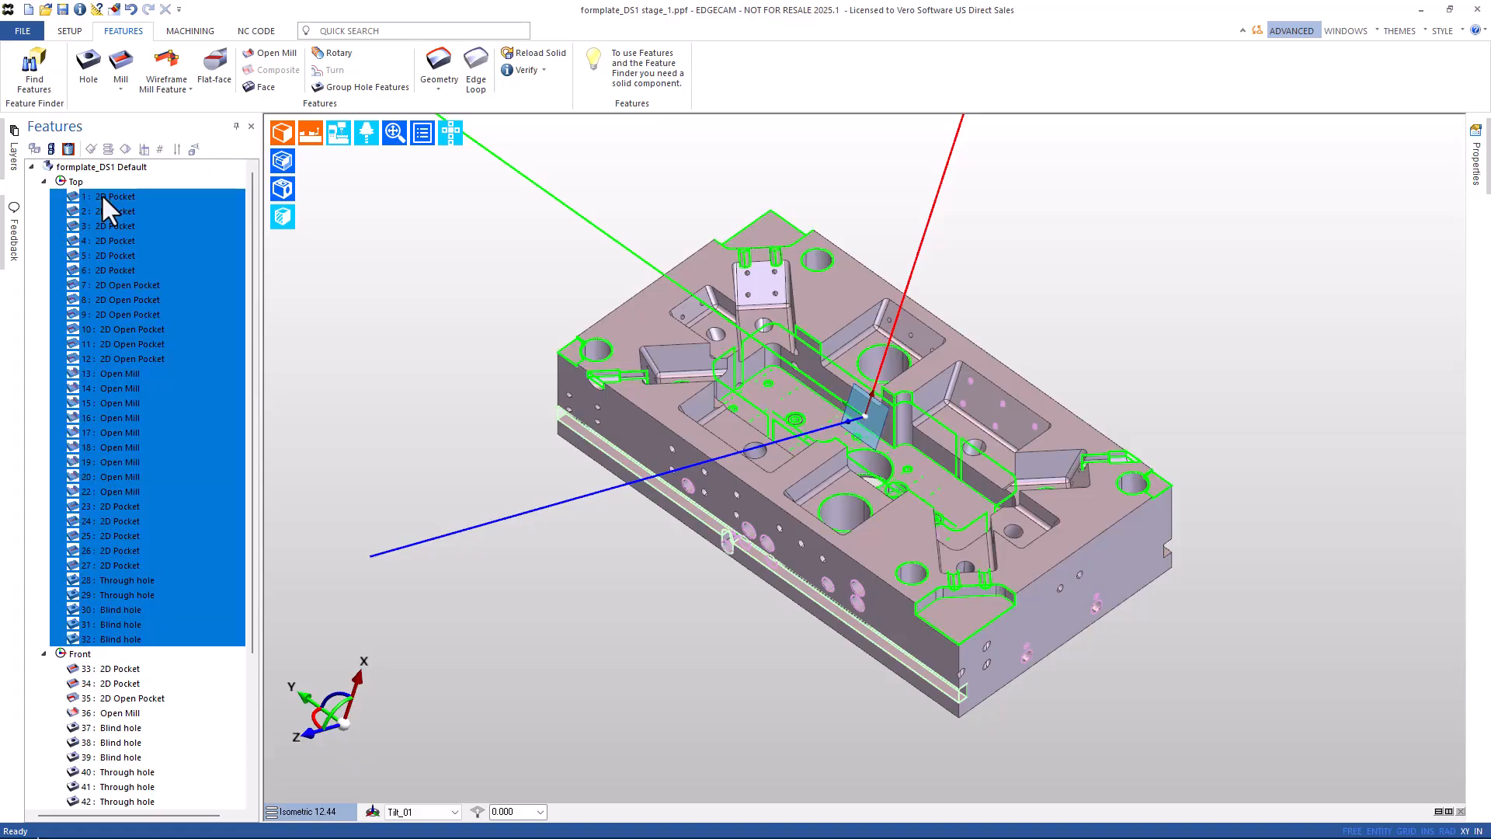
right_click(104, 197)
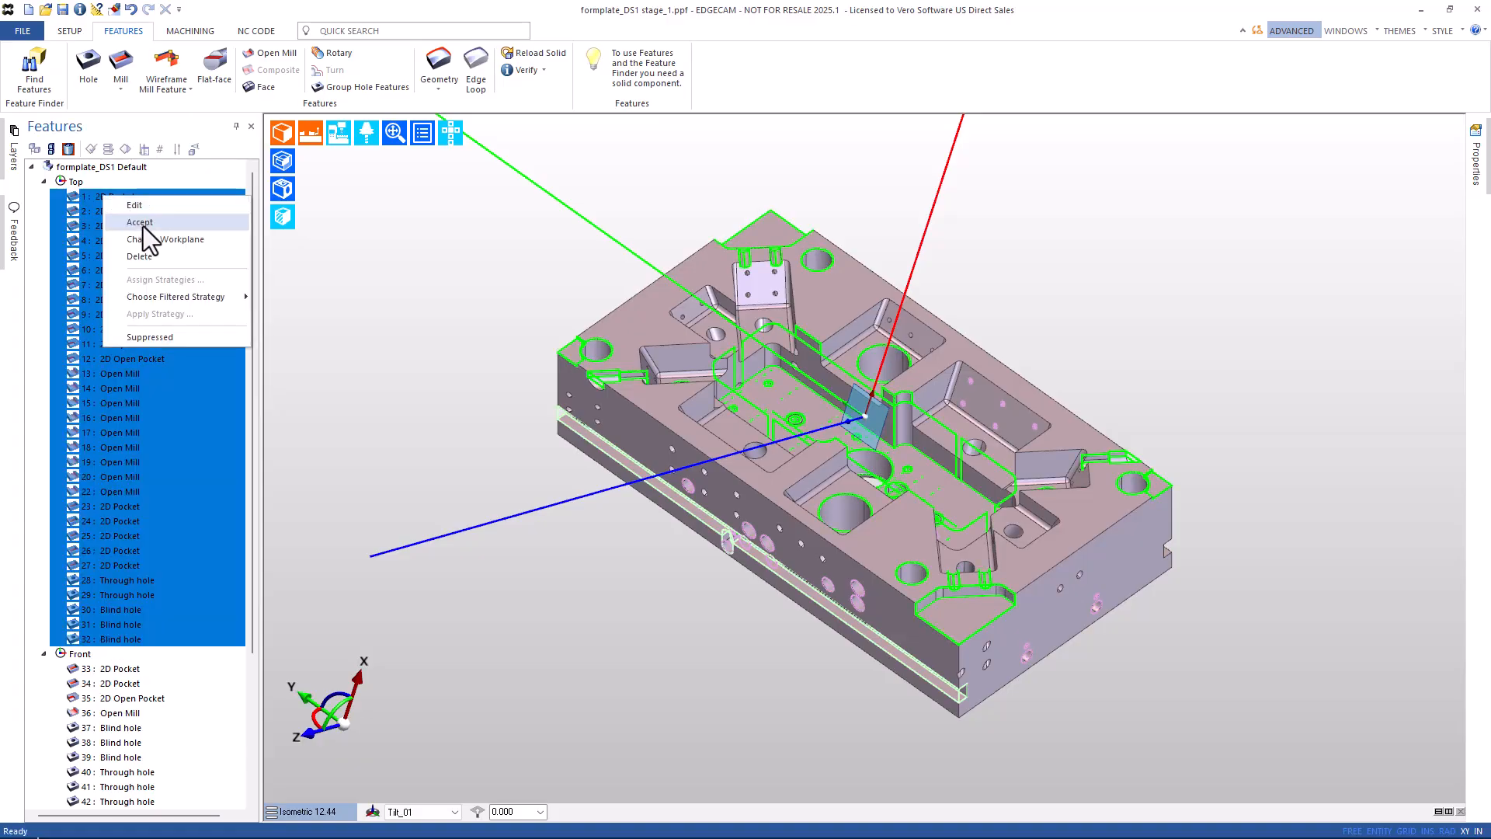
click(147, 240)
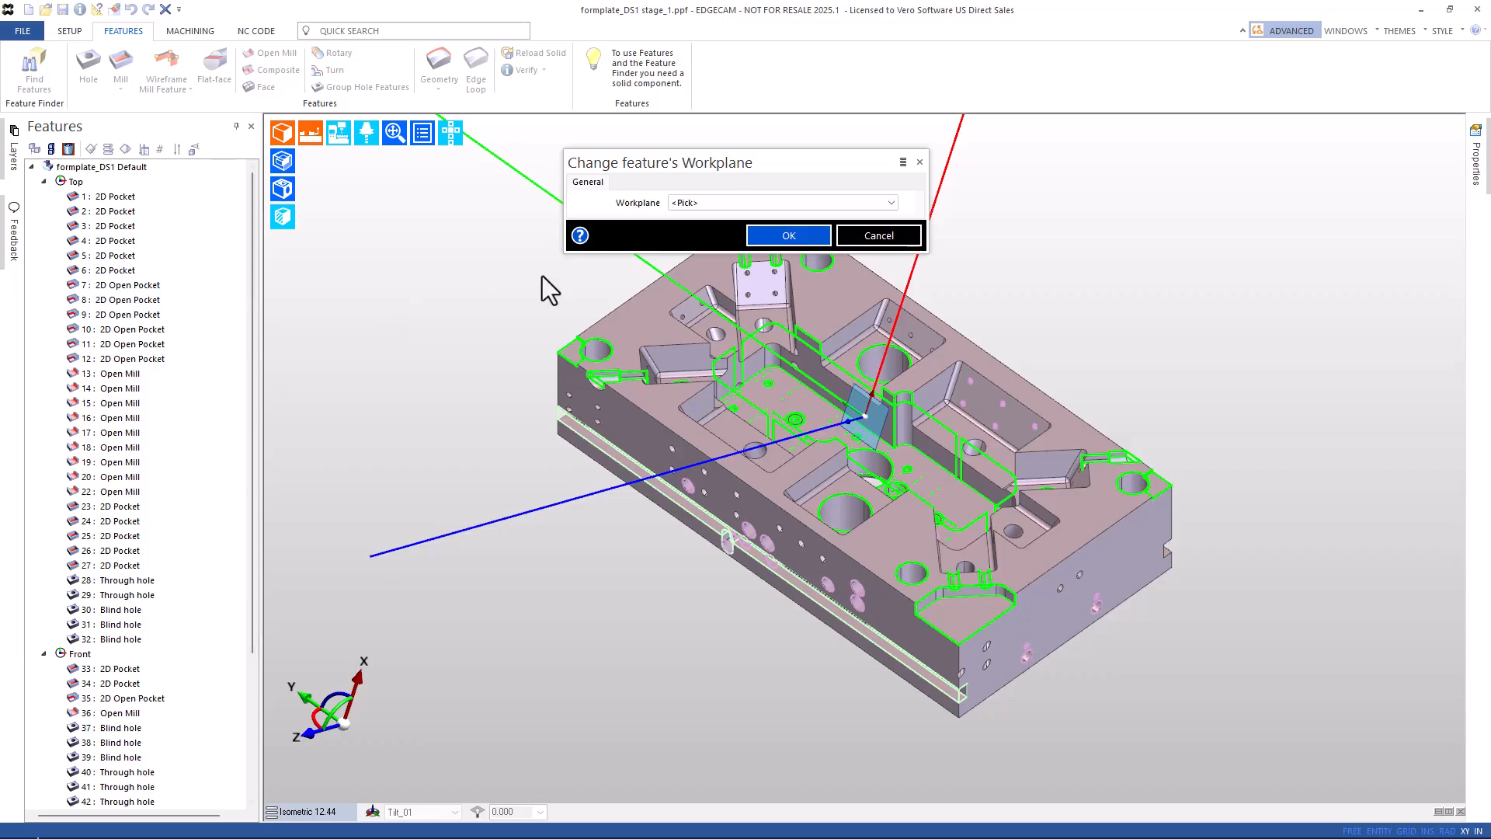
click(744, 203)
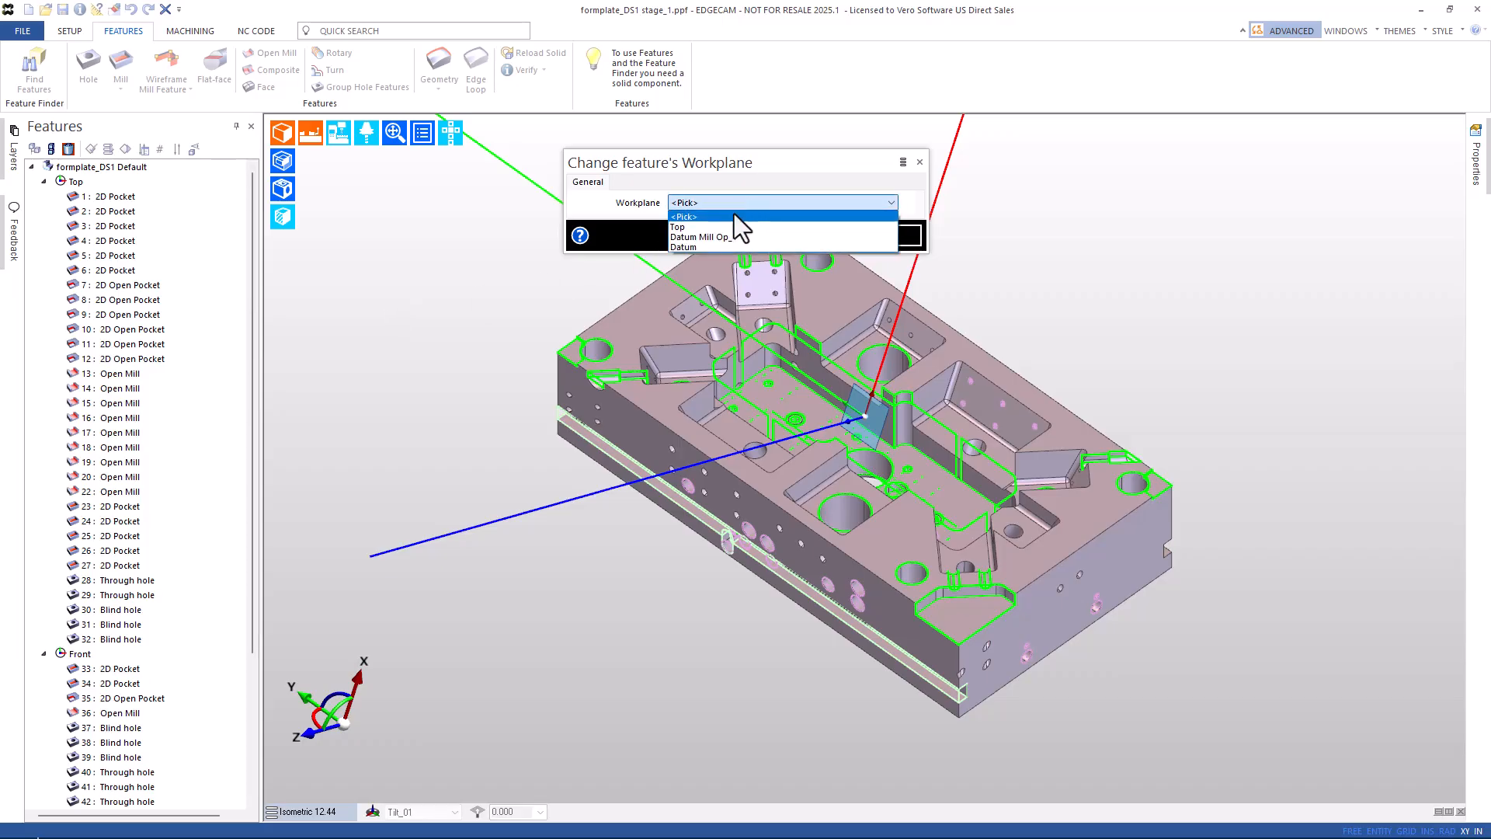
click(712, 237)
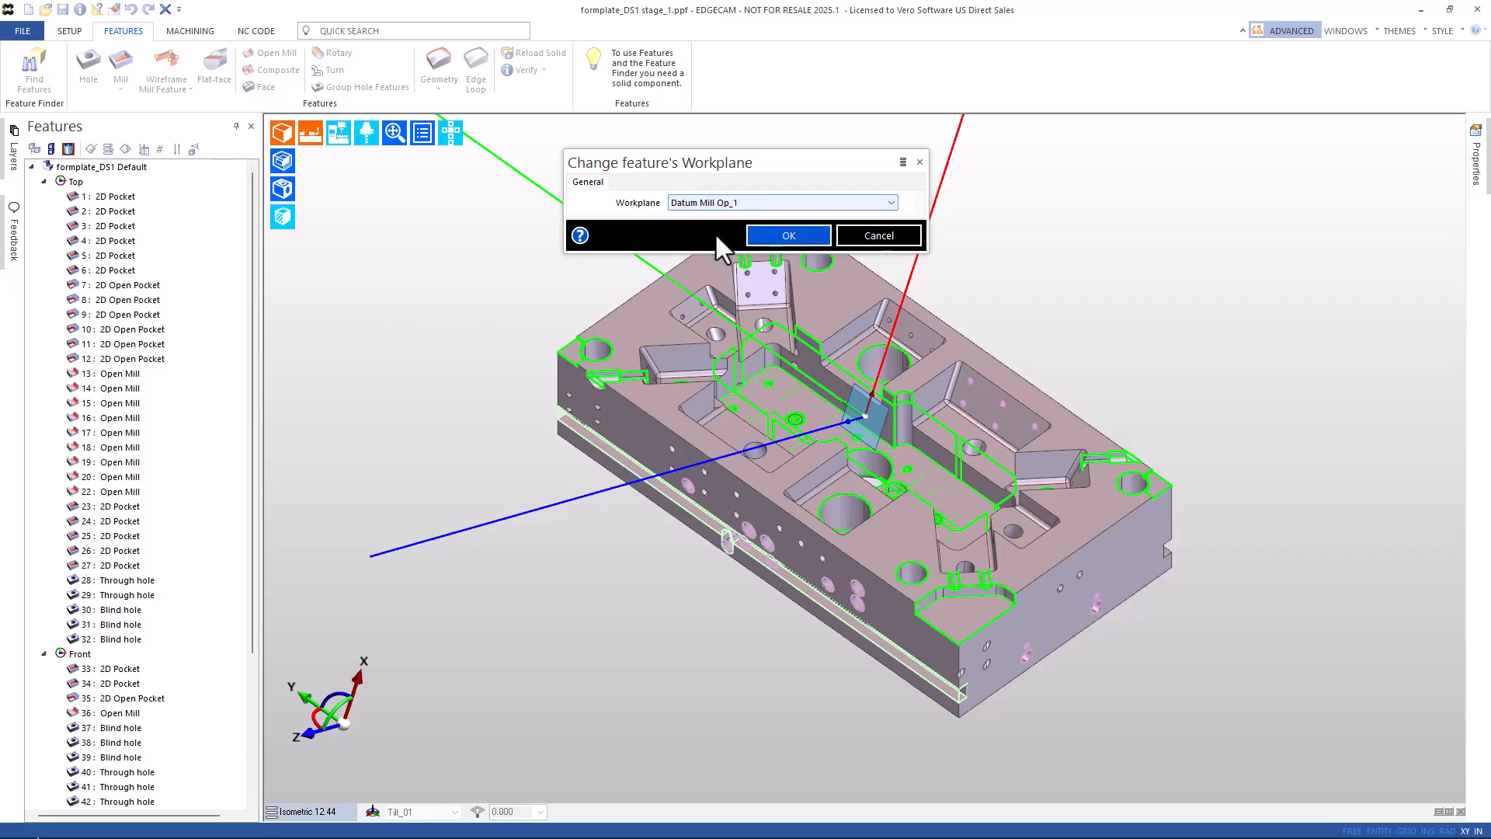
click(785, 235)
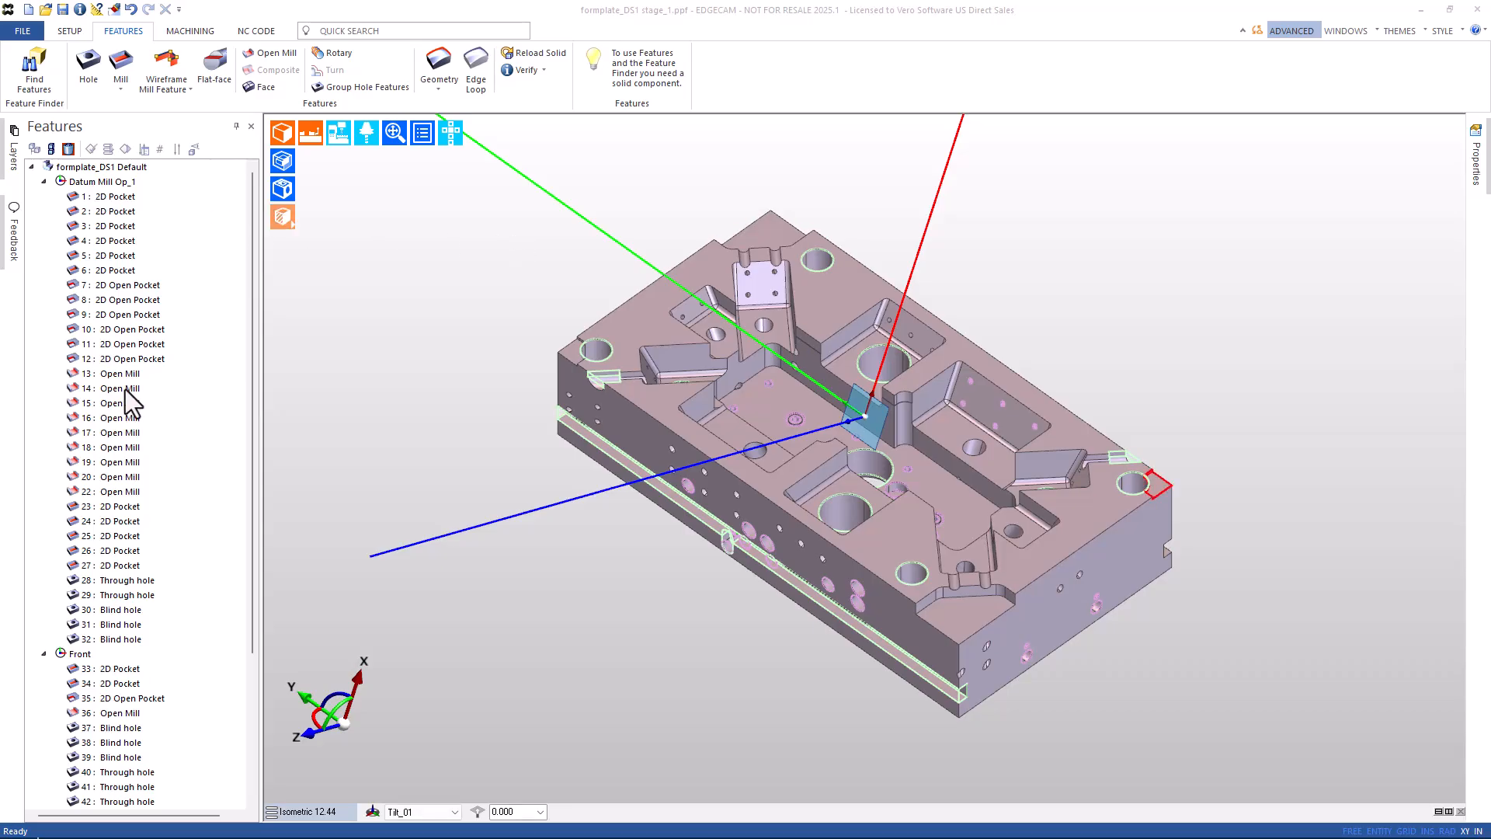
Select all features from 1 : 2D Pocket down and delete them.
scroll(128, 402, down, 4)
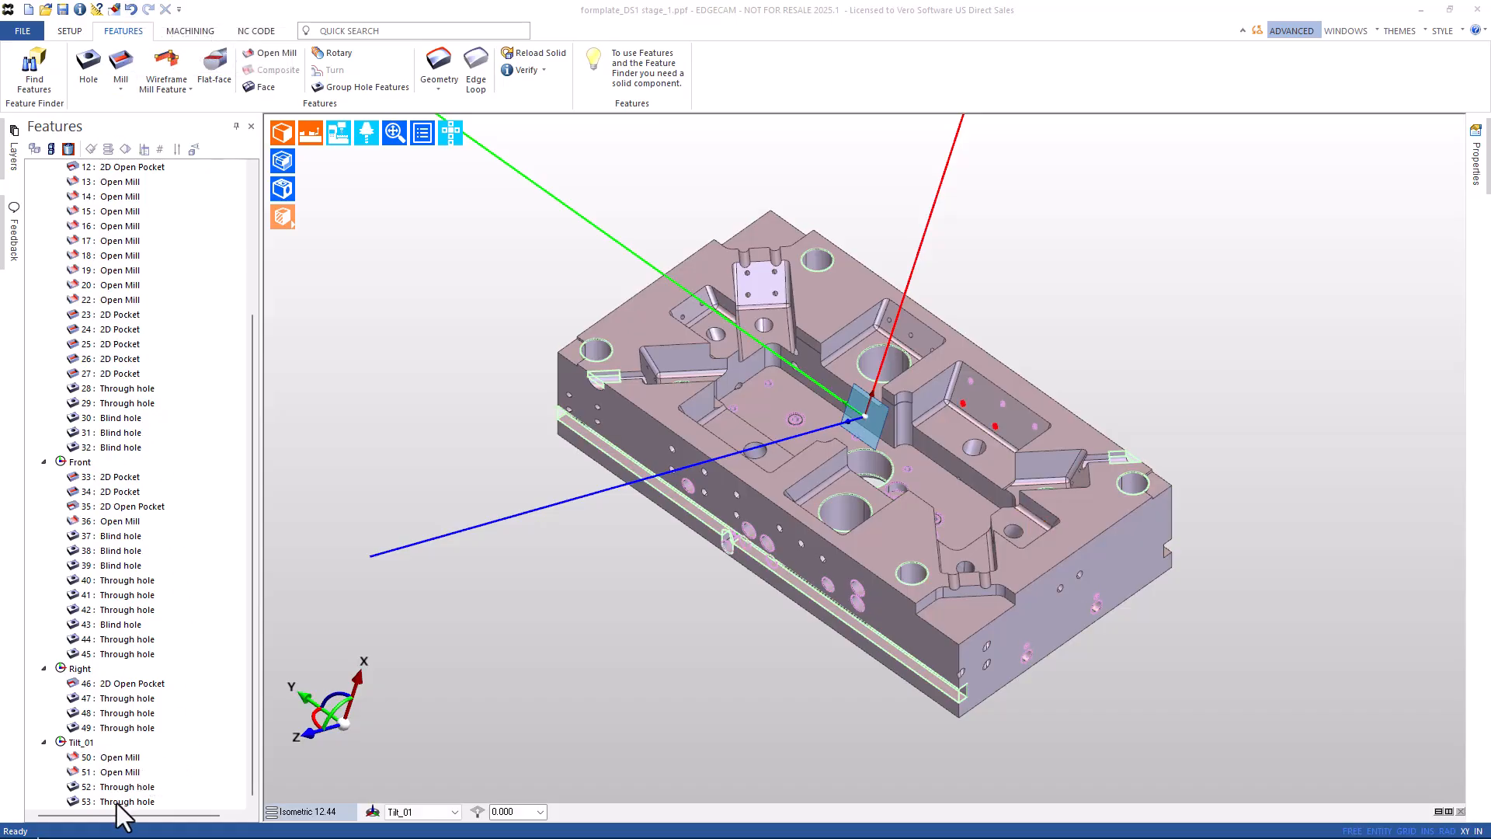
scroll(132, 544, up, 5)
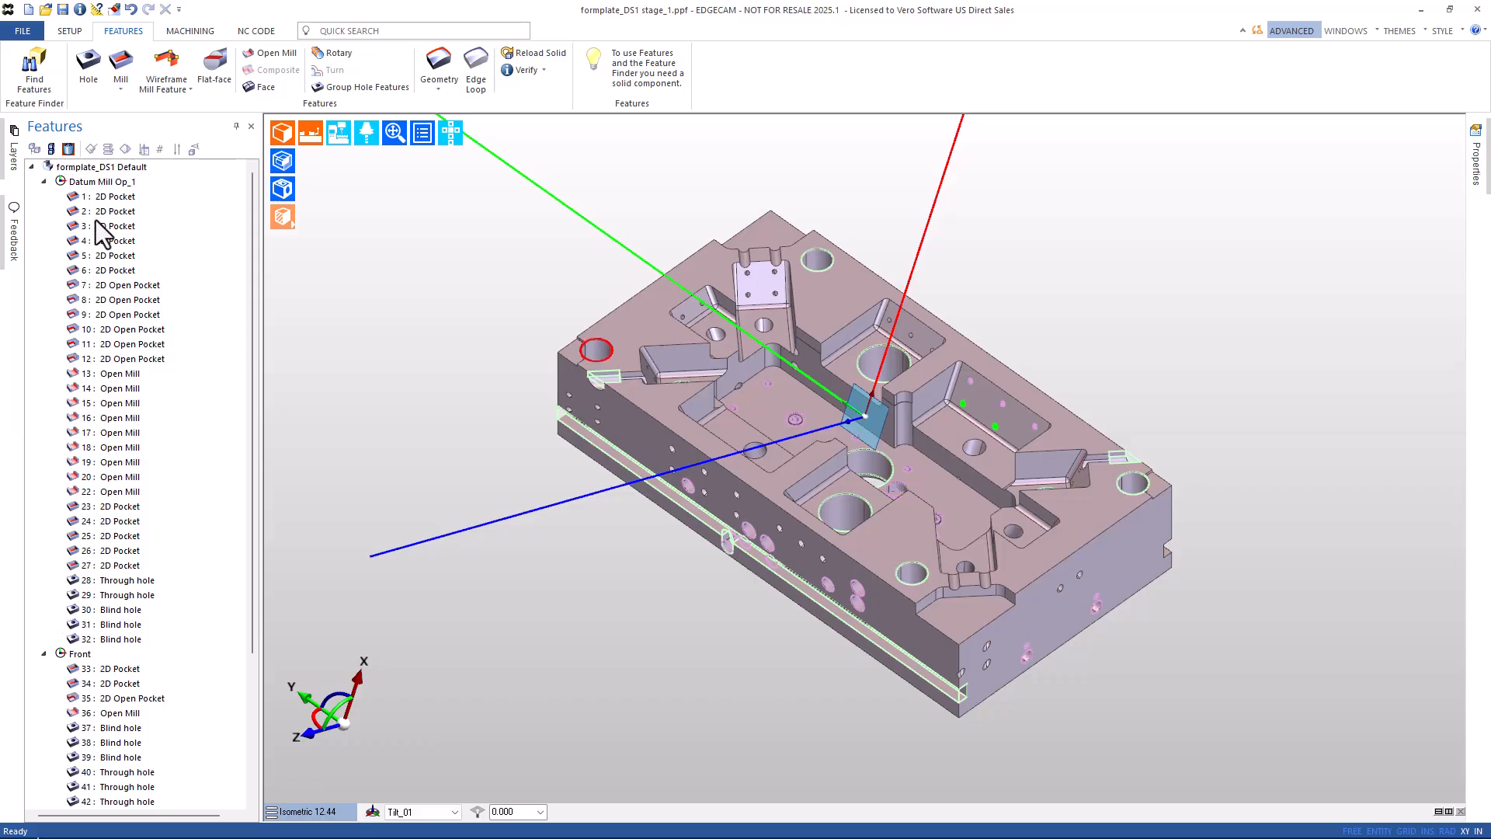
shift+click(91, 197)
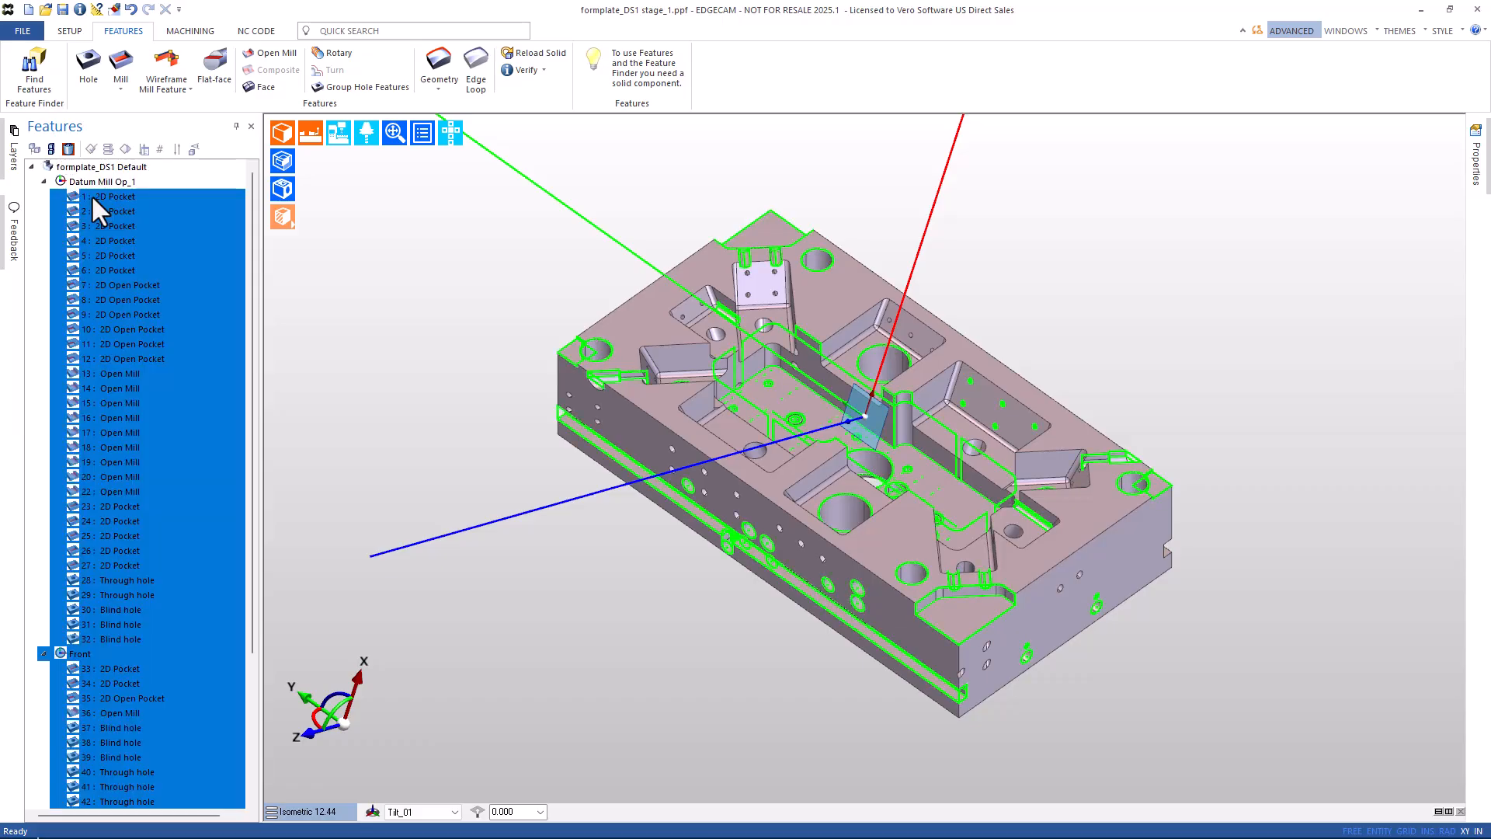
key(Delete)
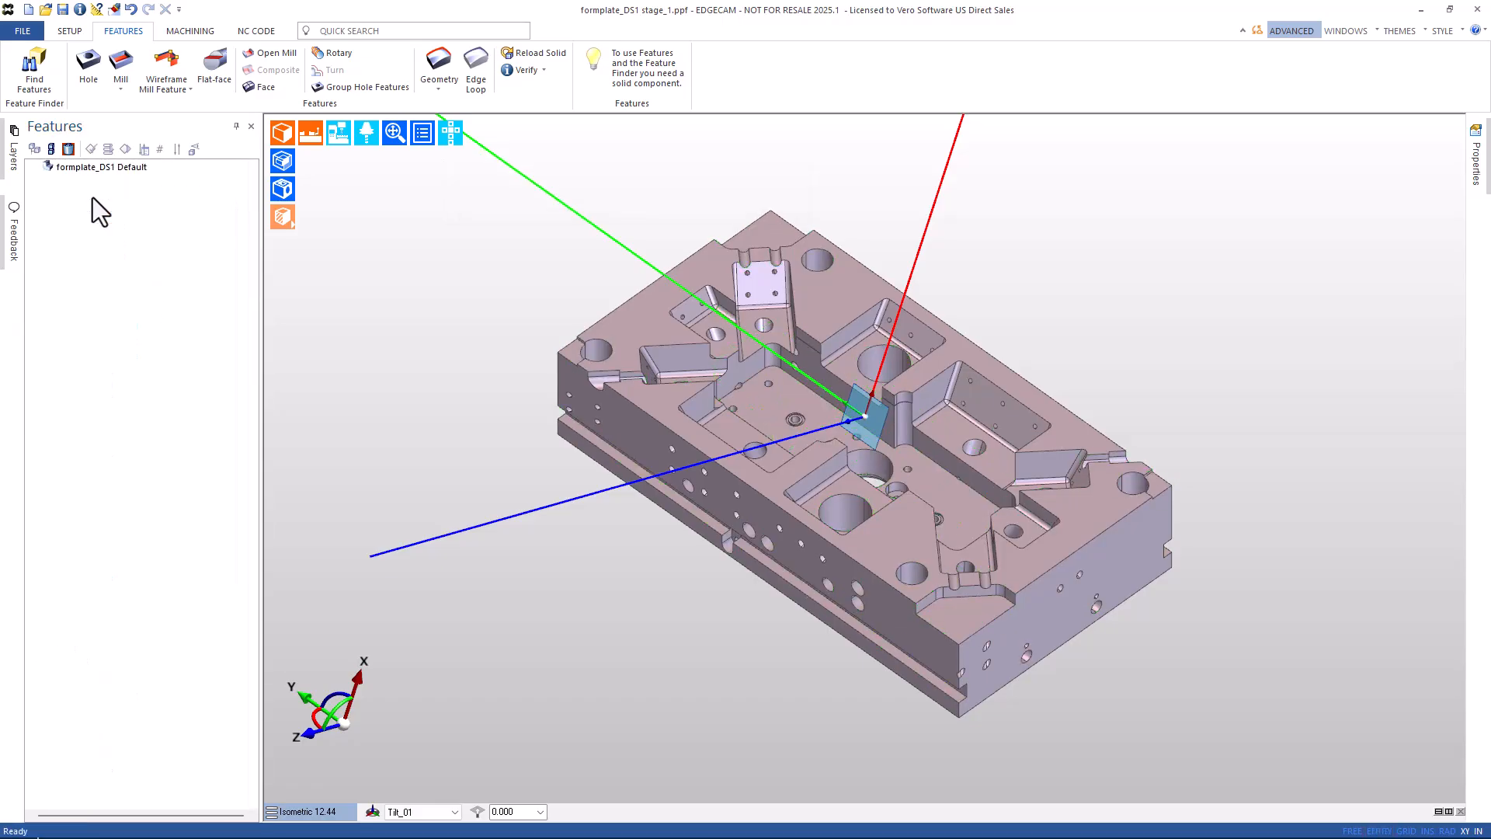
Delete the leftover 2D Pocket from the bin and finish the delete command.
click(68, 149)
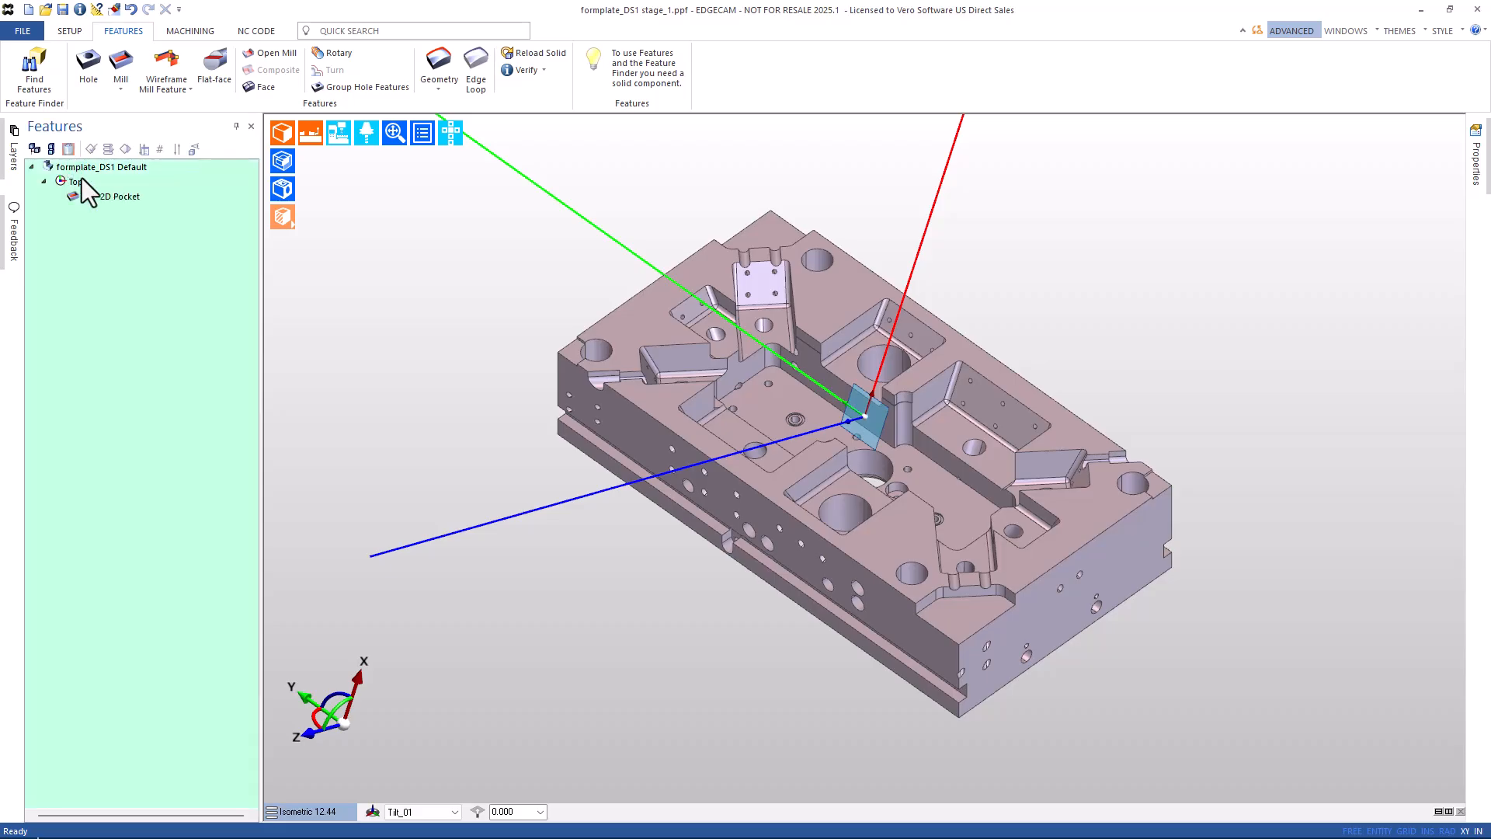
click(99, 197)
key(Delete)
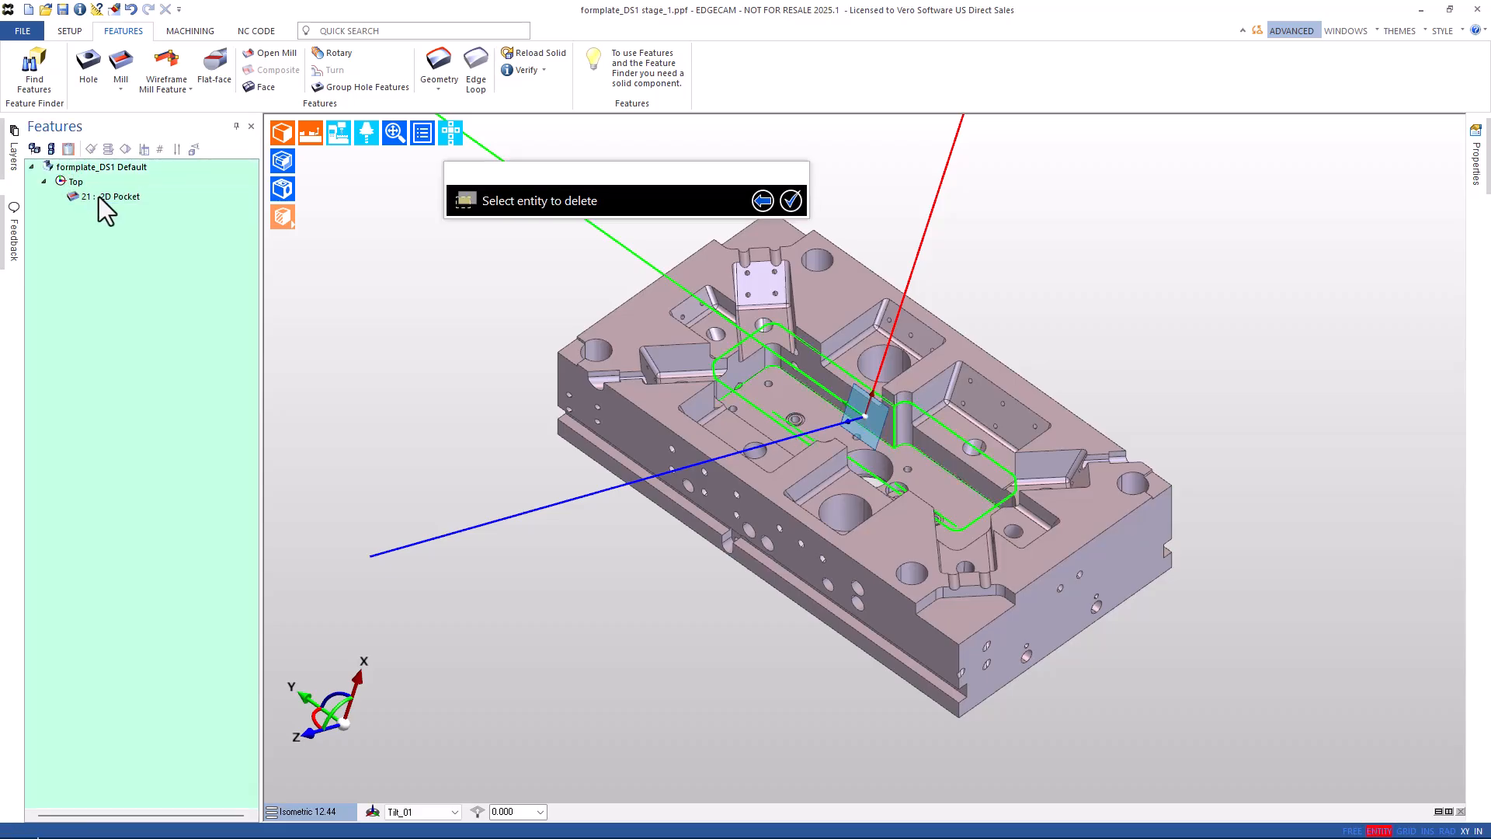
click(34, 149)
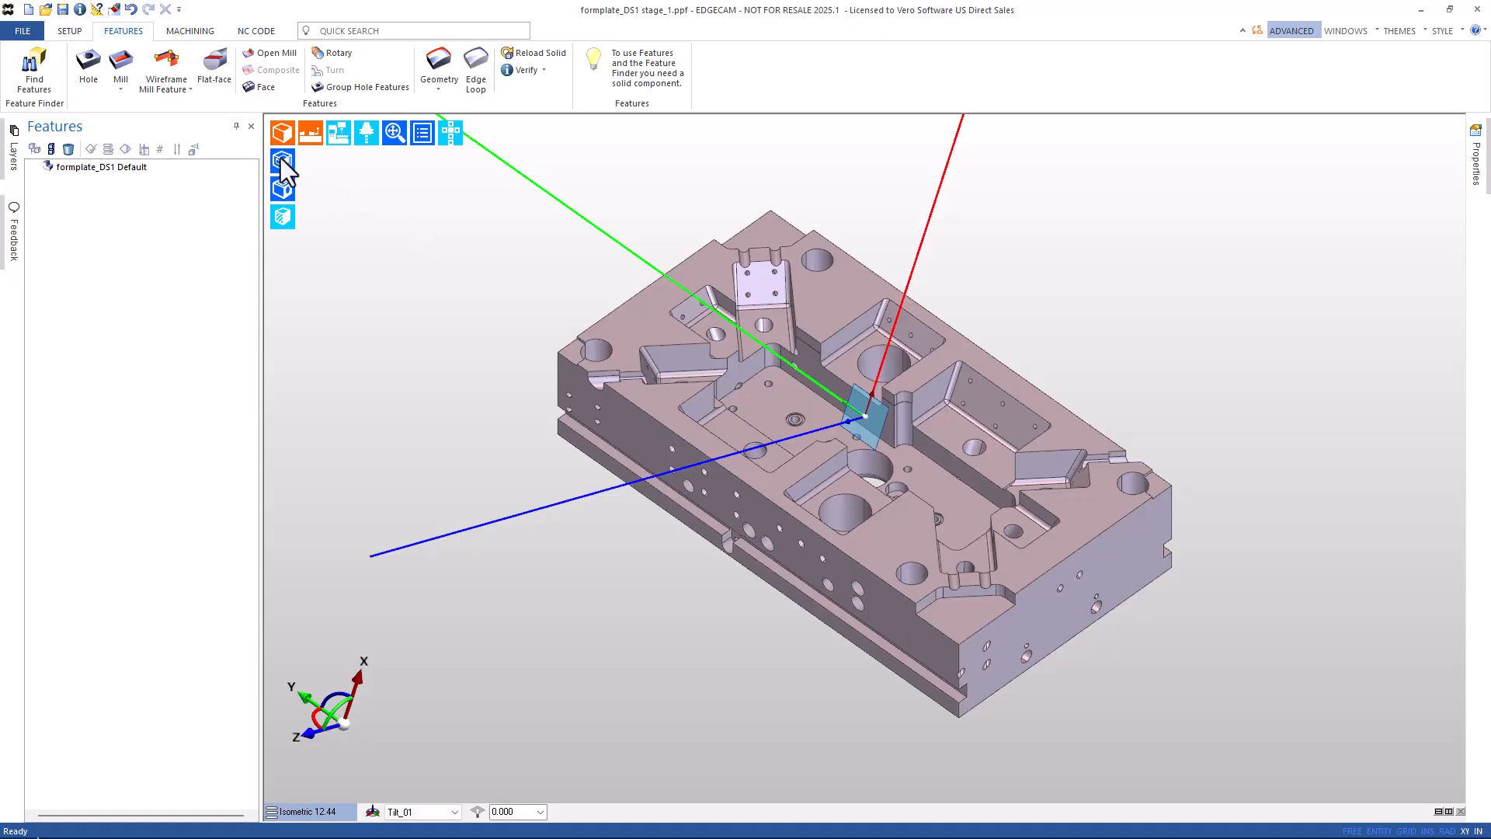
Run the Clean Up Workplanes plugin from the File > Macros page.
click(22, 33)
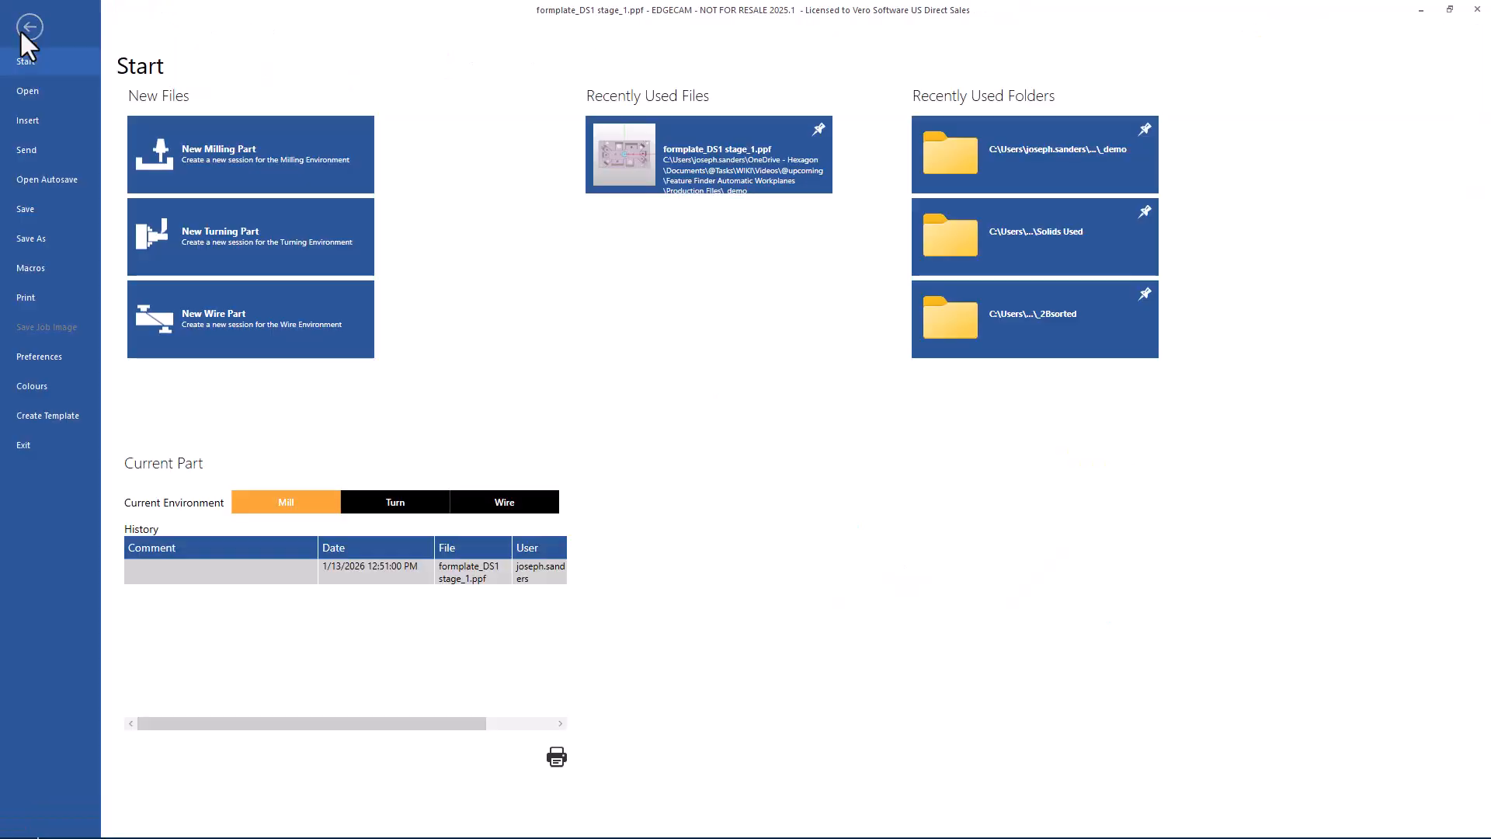
click(39, 268)
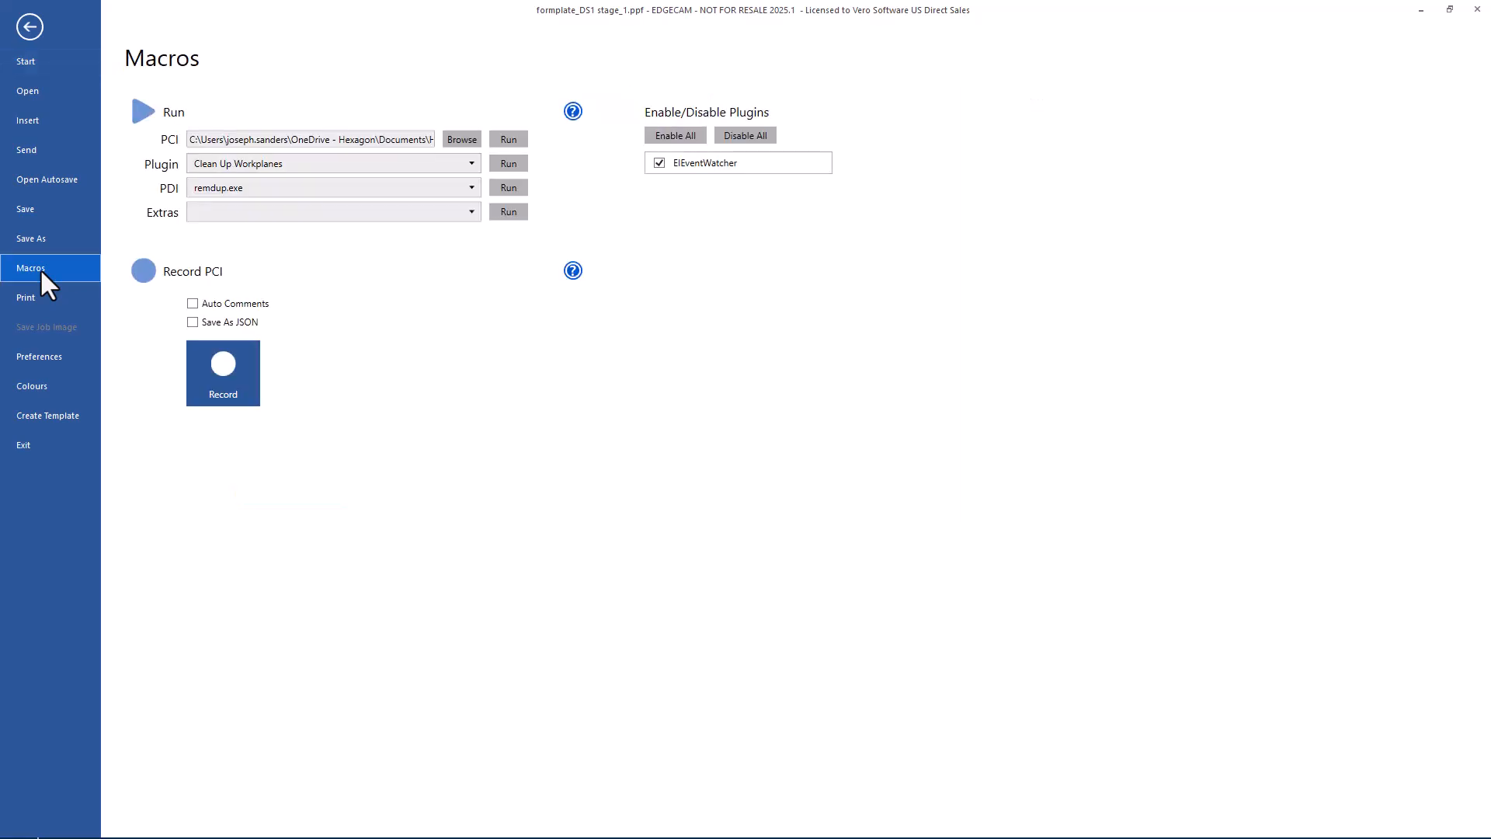
click(267, 163)
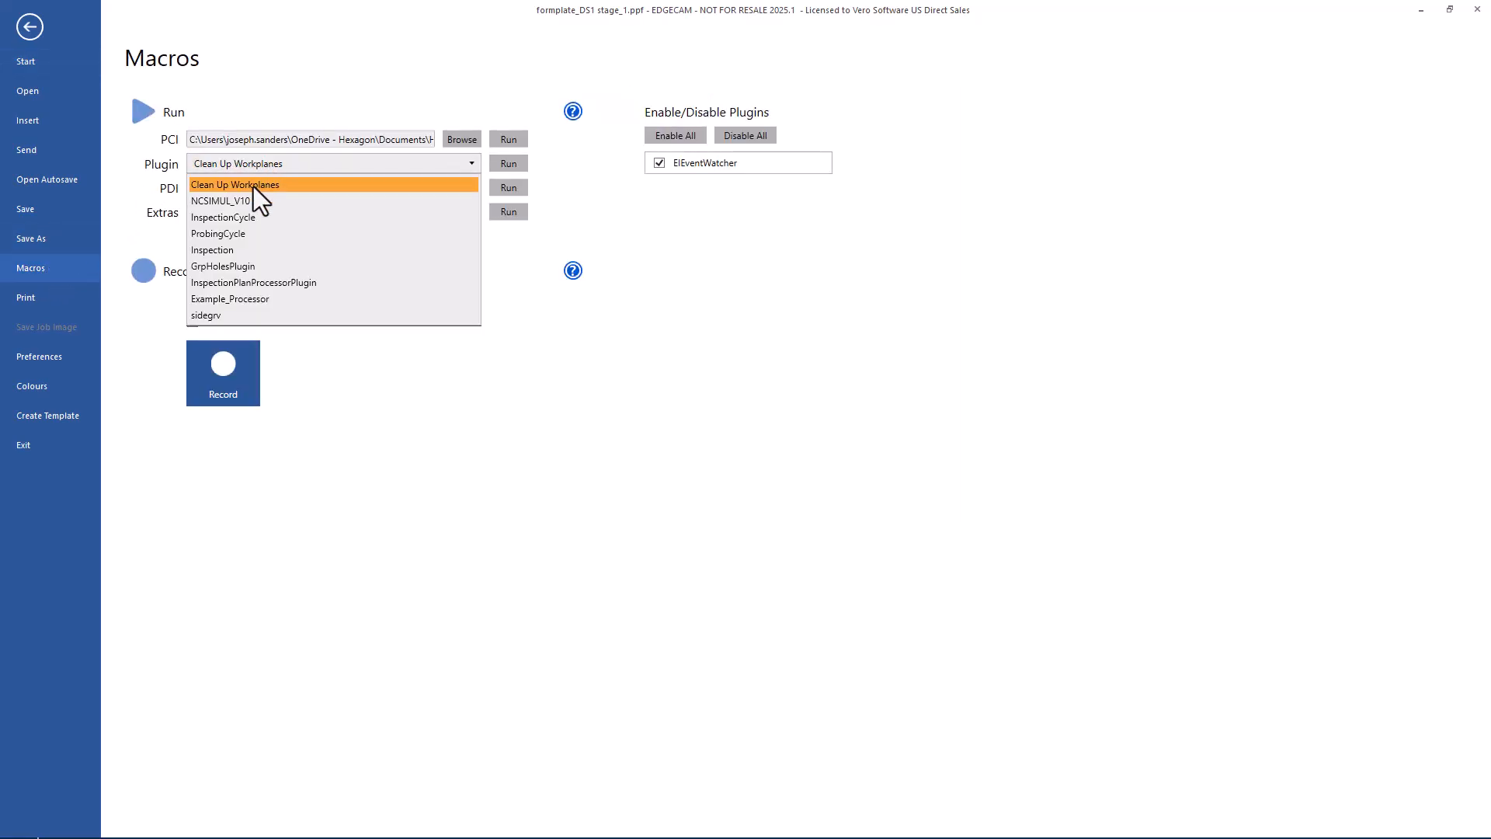
click(253, 187)
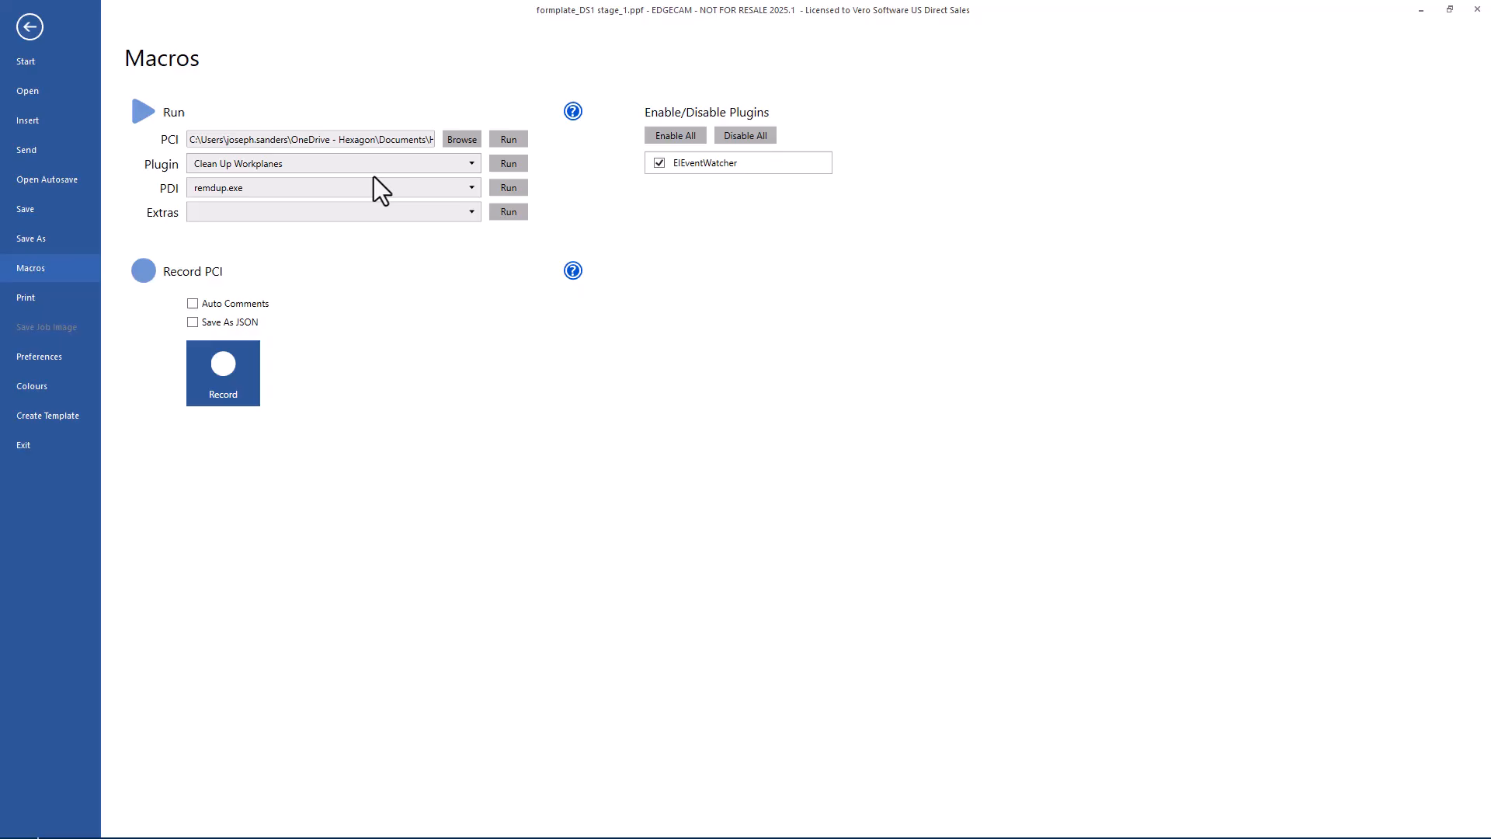
click(512, 167)
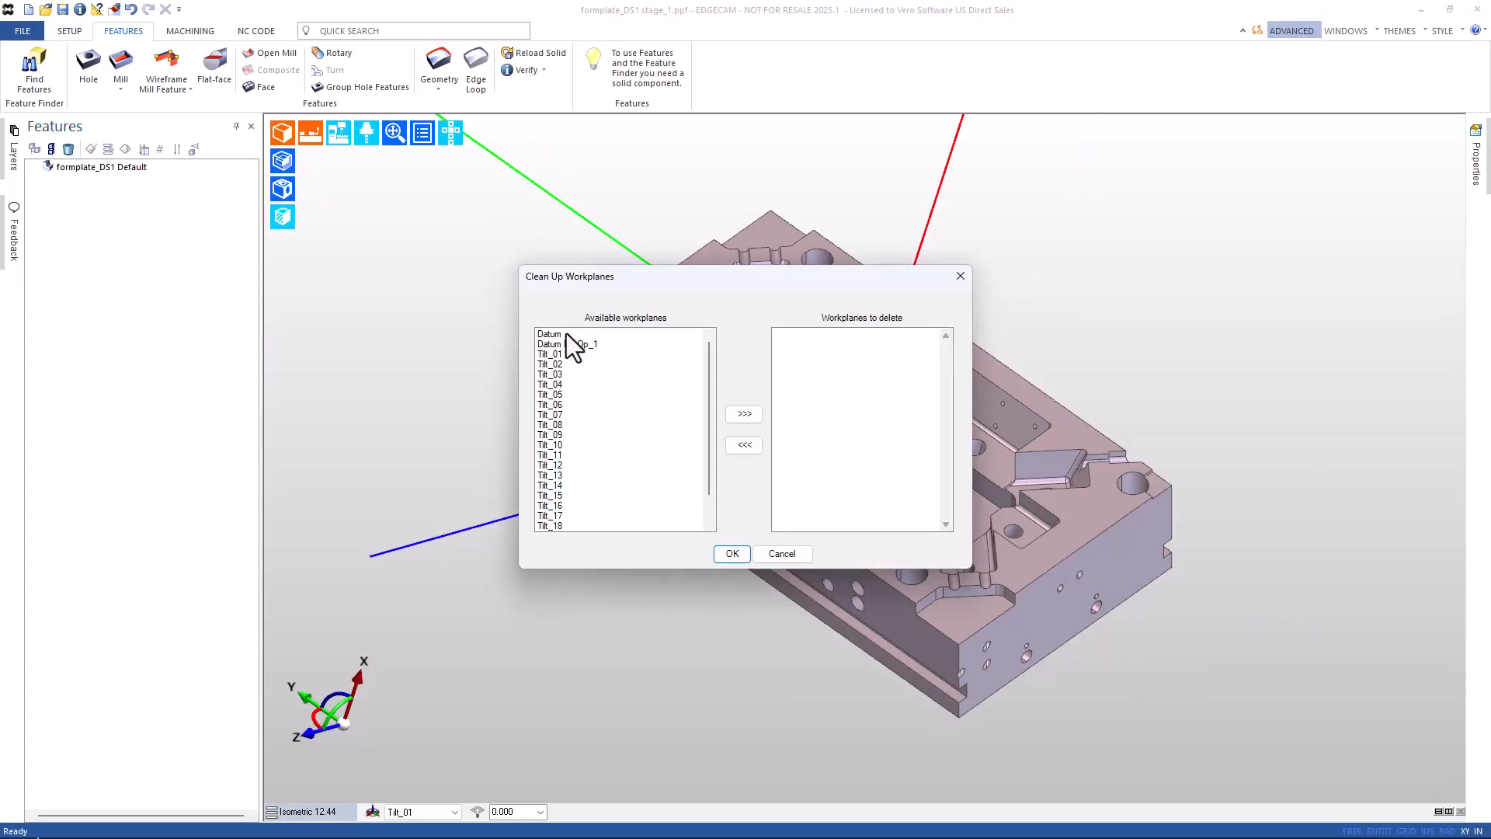
Move workplanes Tilt_01–Tilt_21 to the delete list and confirm their deletion.
click(556, 358)
scroll(558, 369, down, 1)
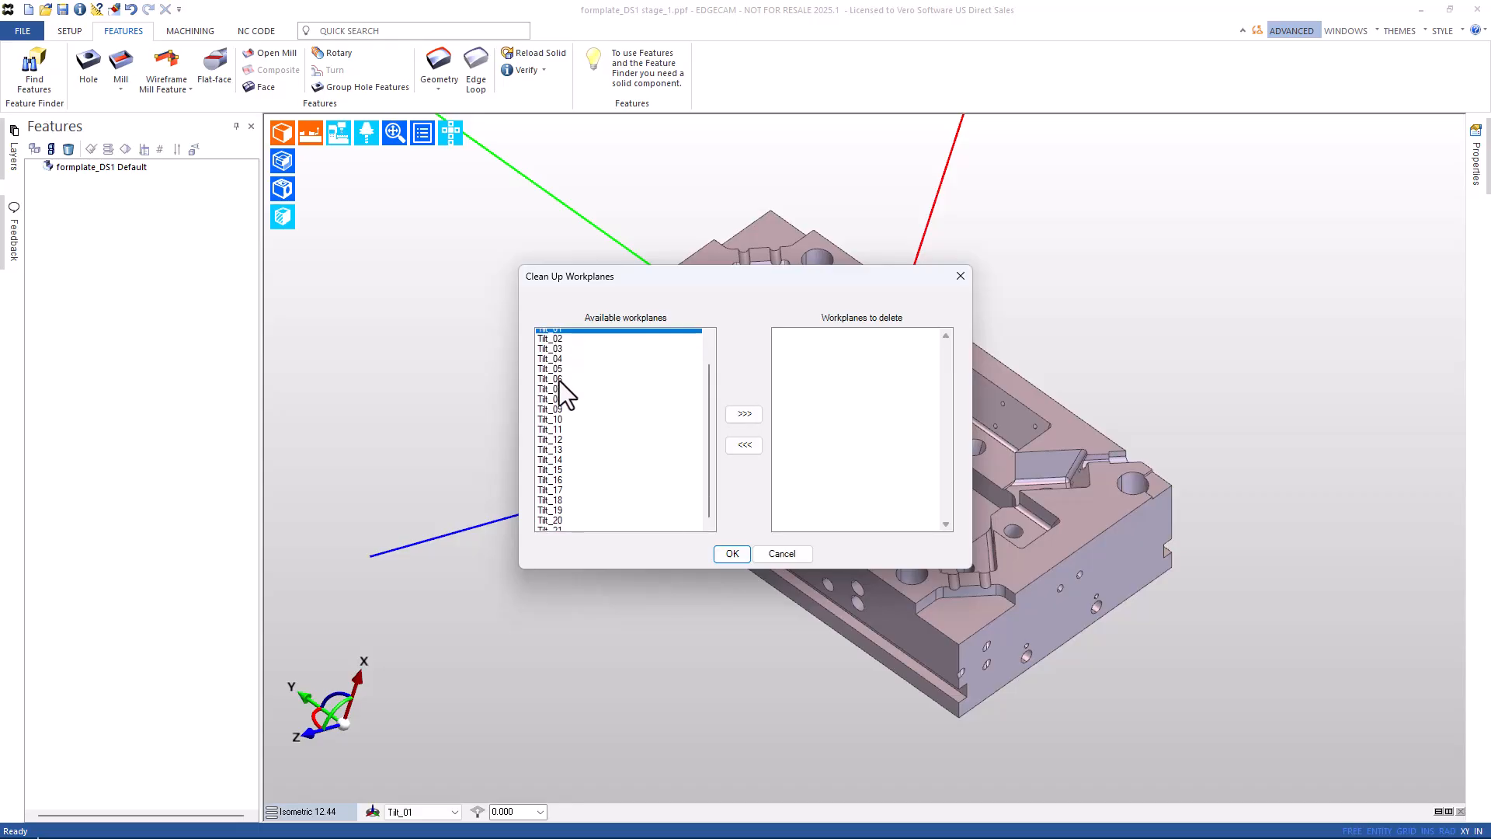
shift+click(564, 528)
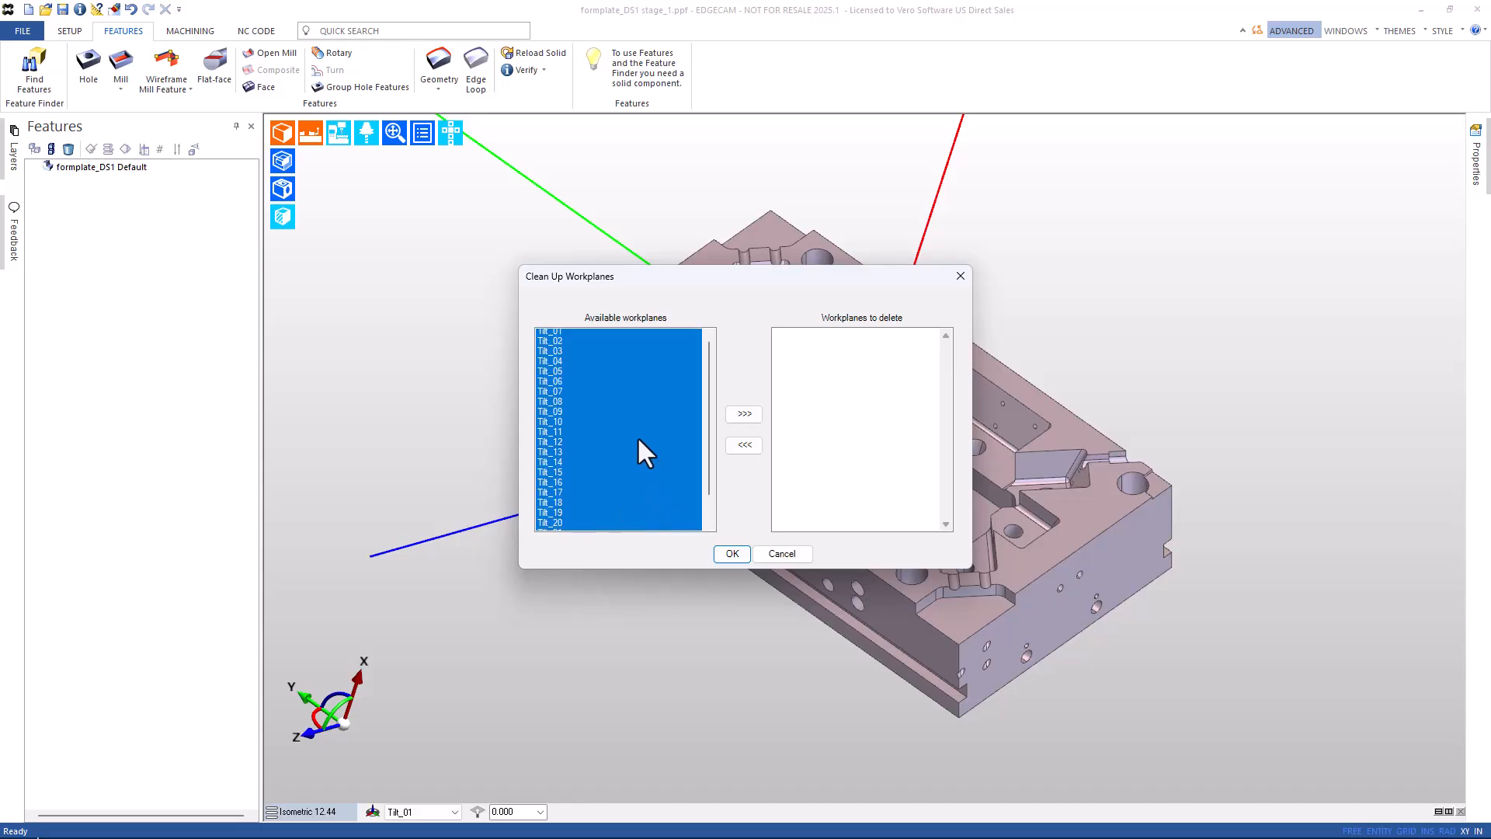
scroll(637, 436, up, 1)
click(744, 415)
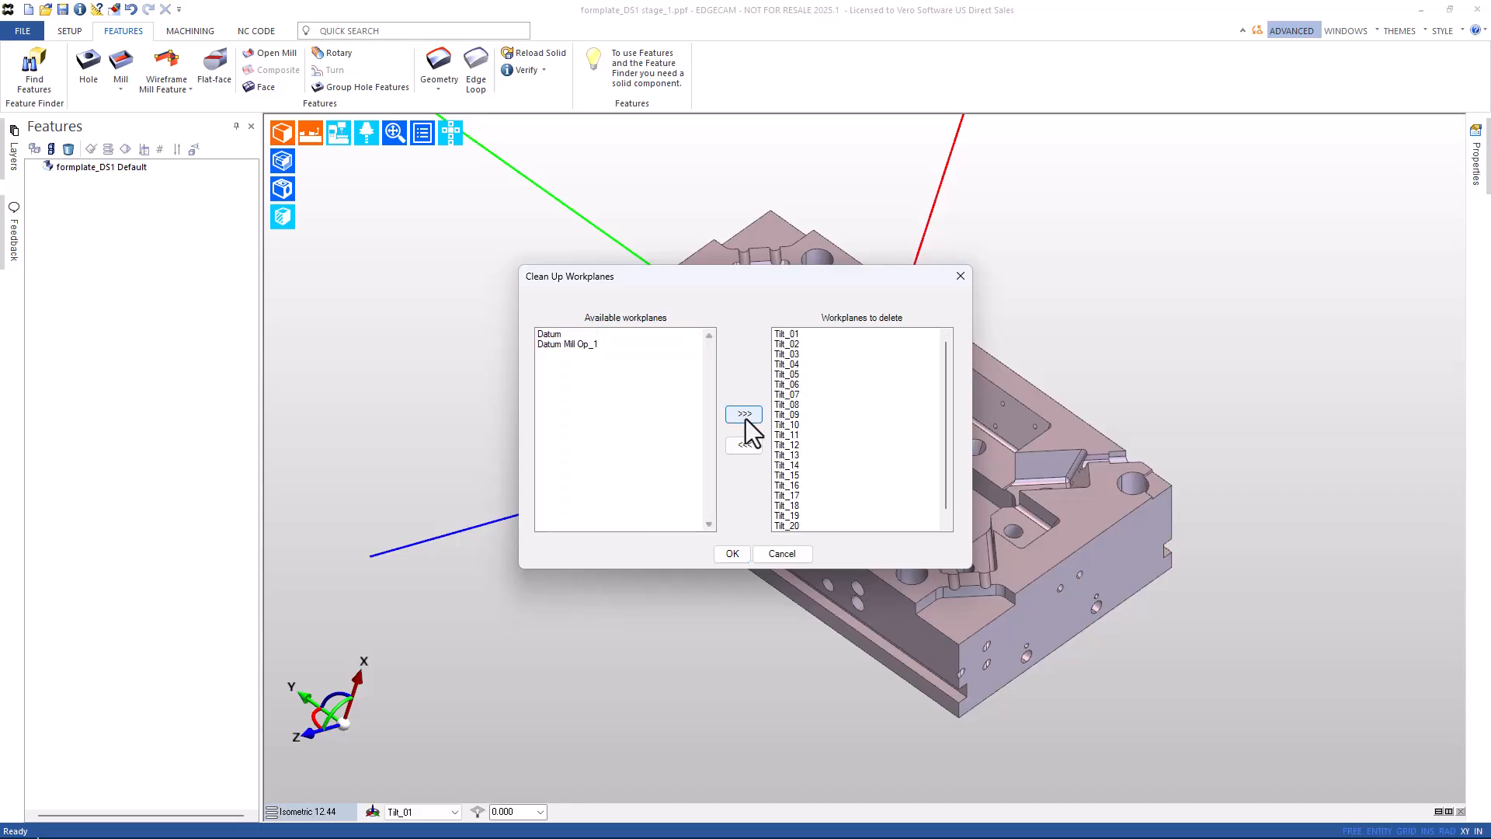
click(731, 553)
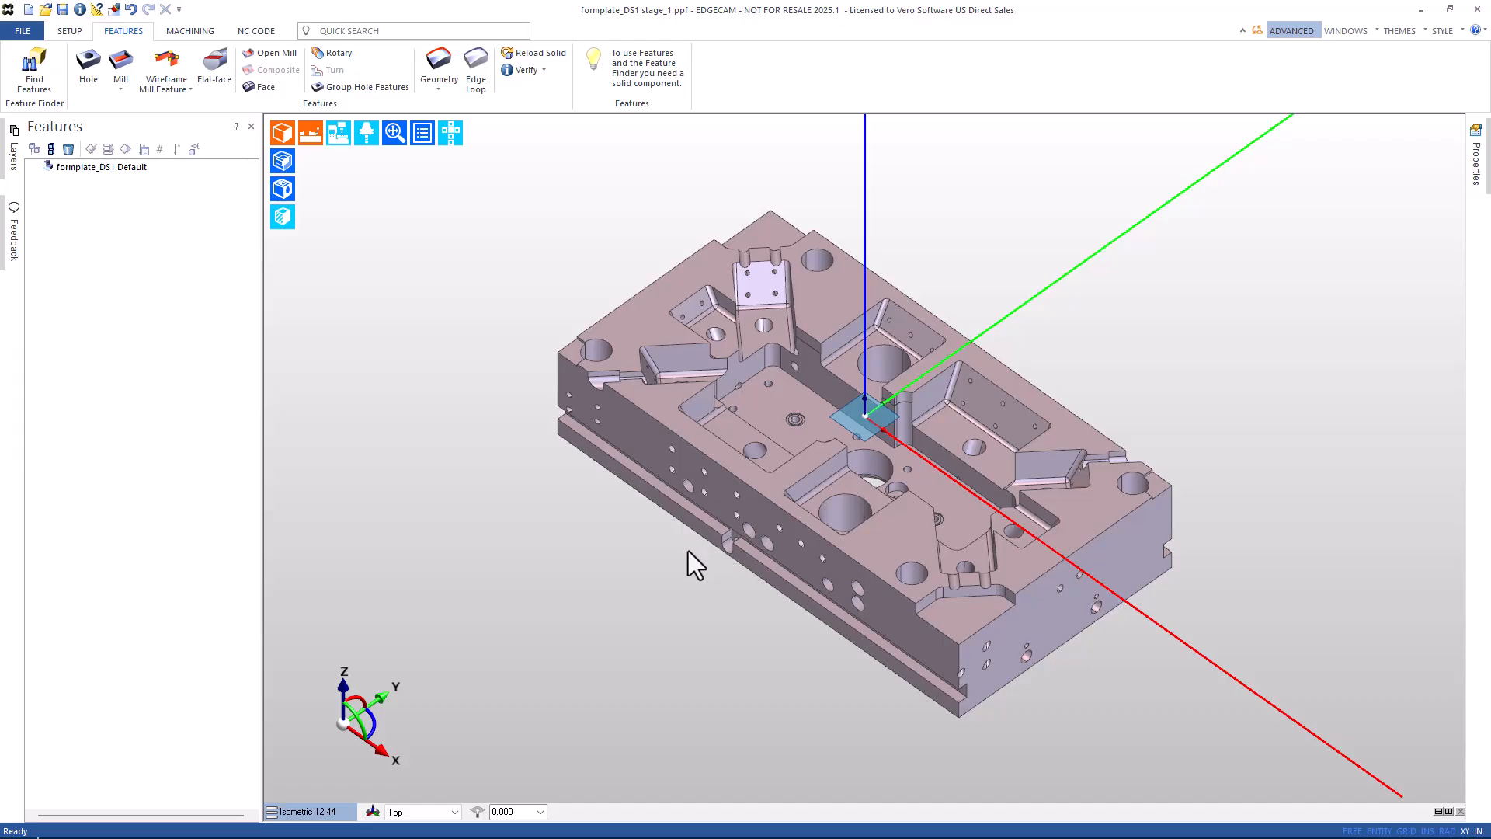
Keep Top as the active workplane and reopen the Feature Finder settings.
click(417, 812)
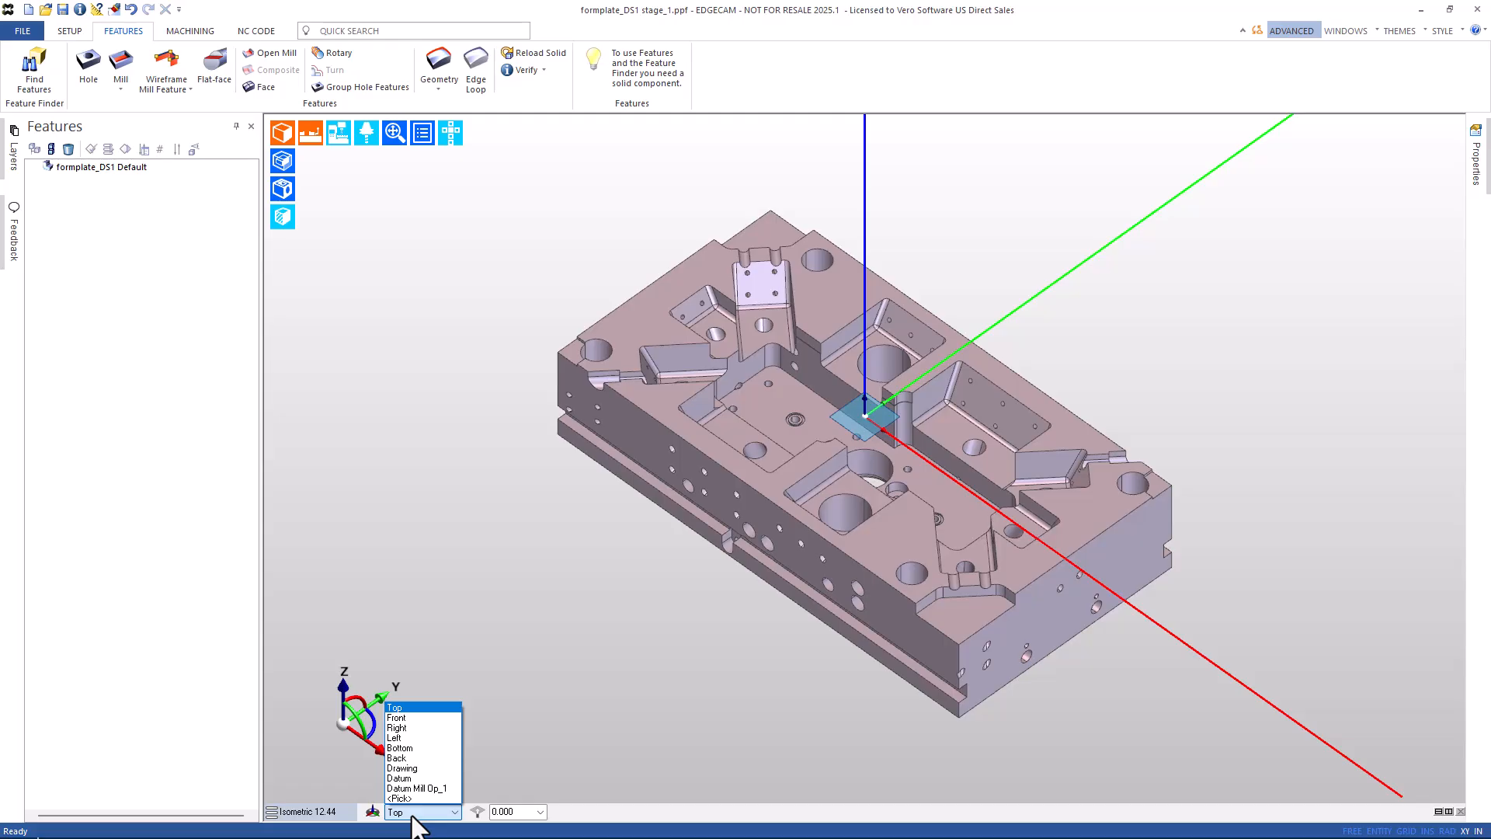
click(449, 528)
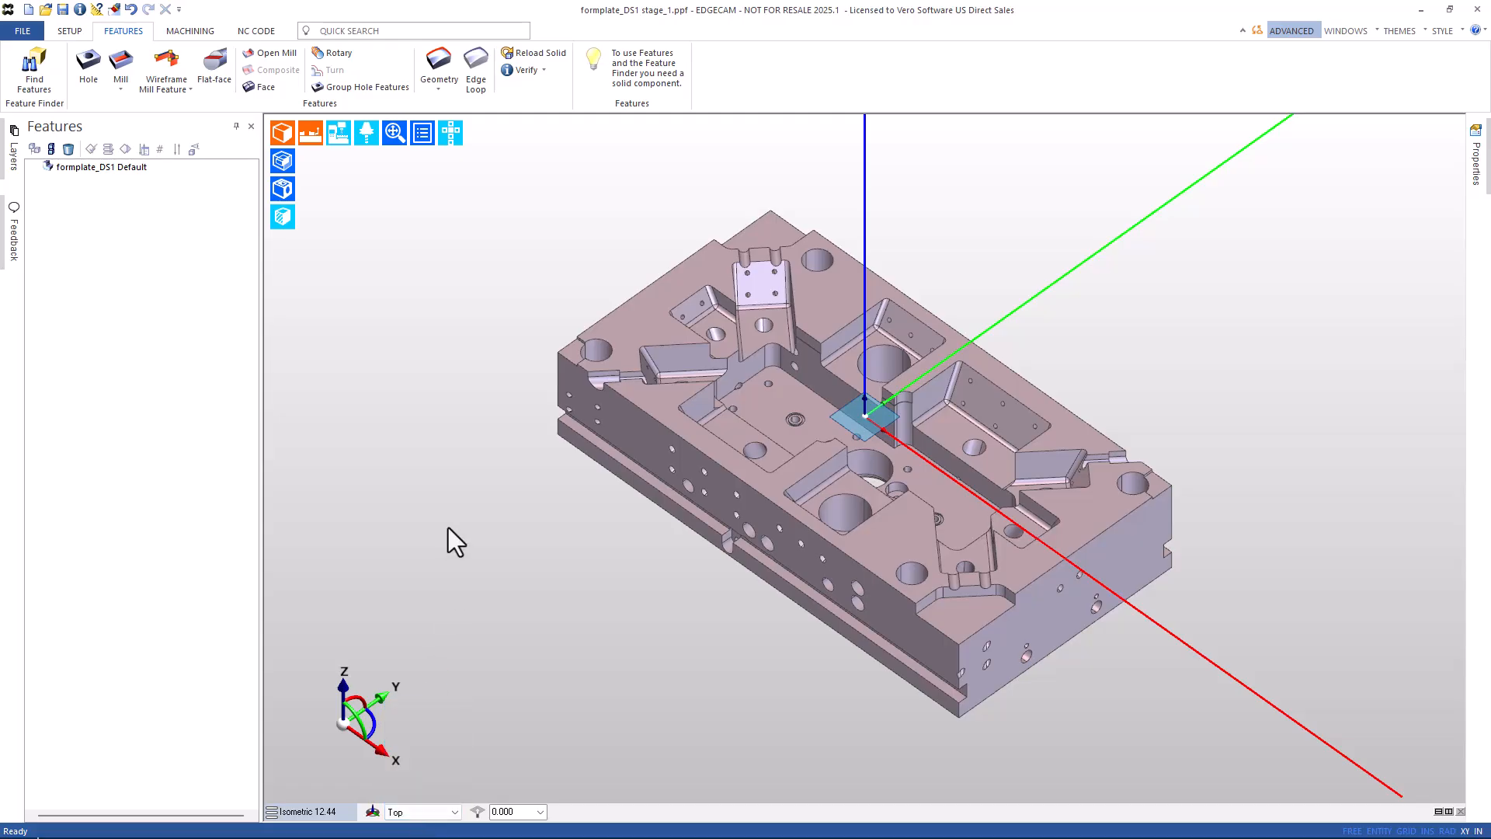
click(34, 71)
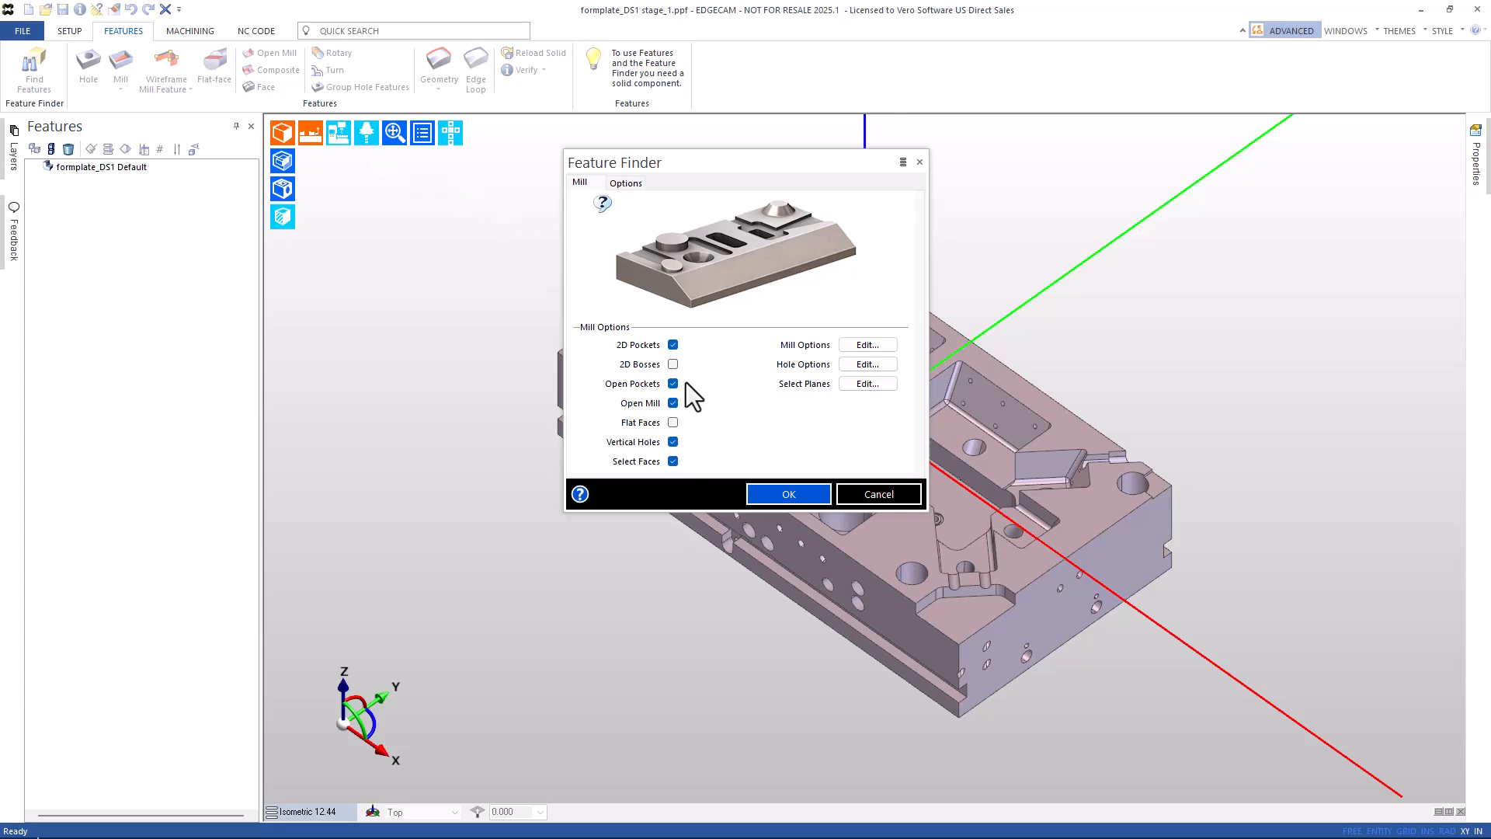
Start a face-picked Feature Finder run, selecting the plate's front, side, top and angled faces.
click(793, 501)
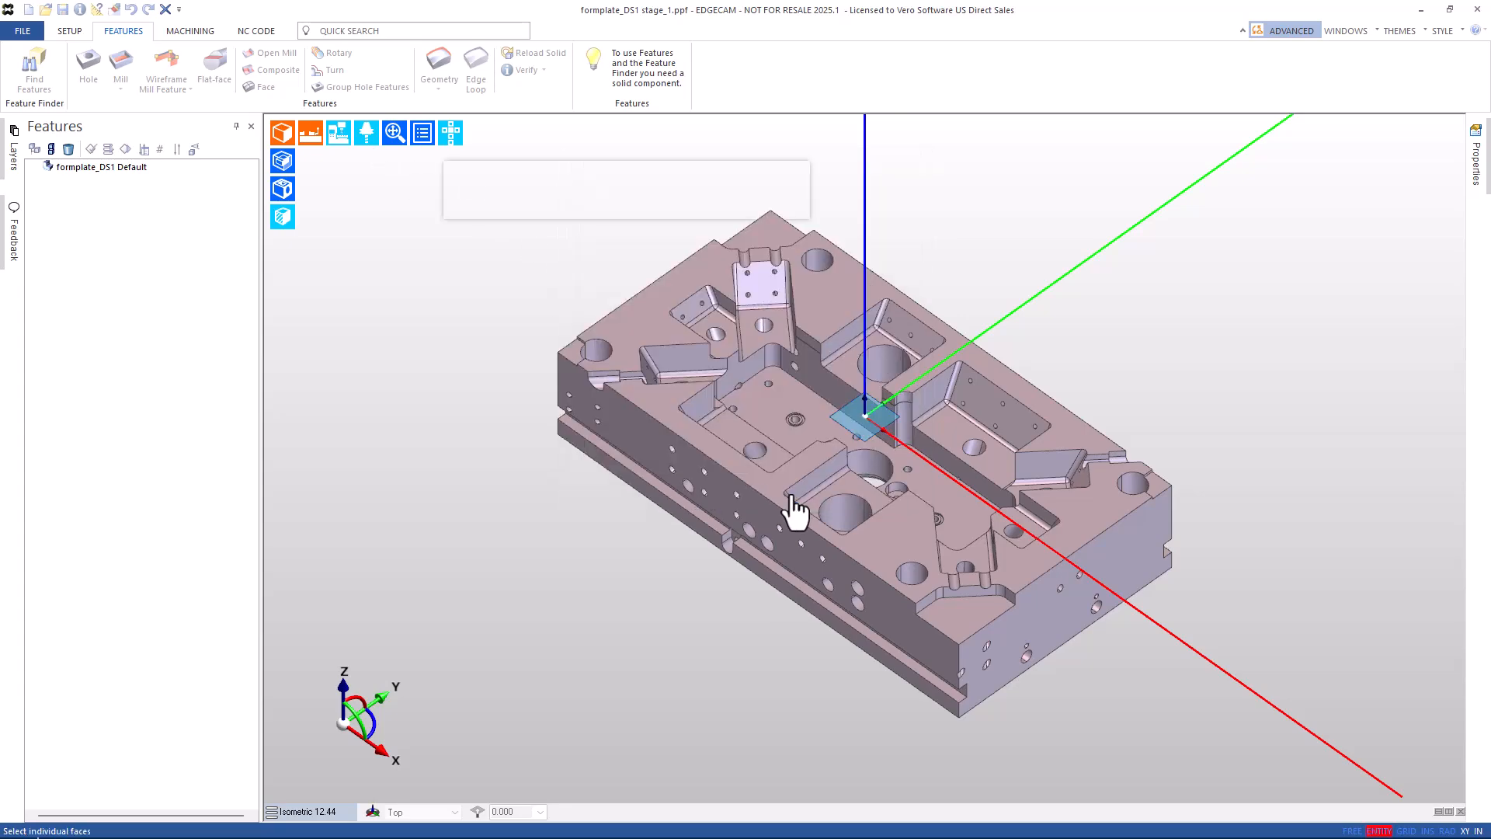
click(767, 479)
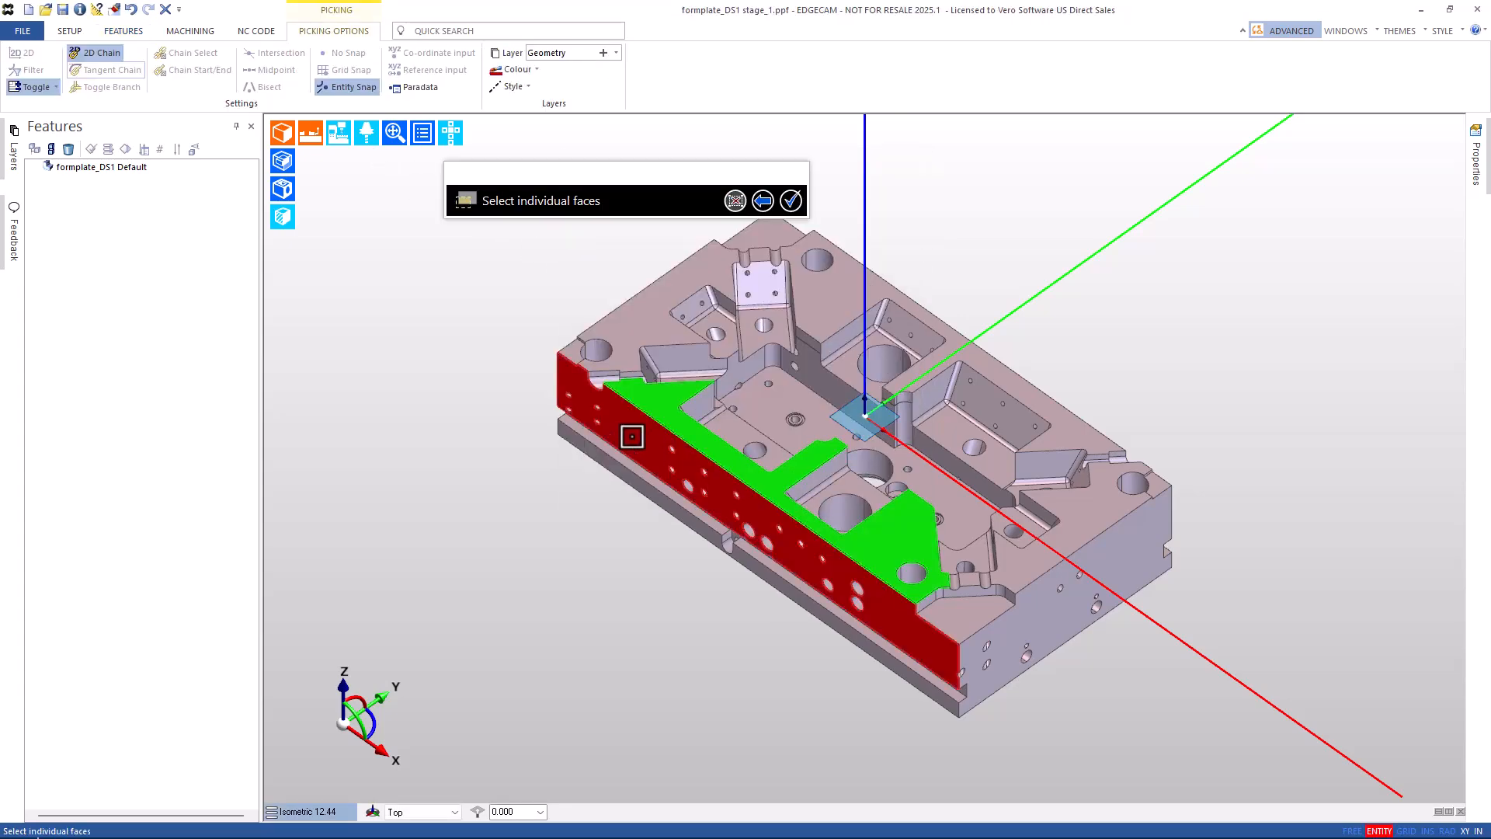
middle_drag(459, 409, 765, 476)
click(707, 419)
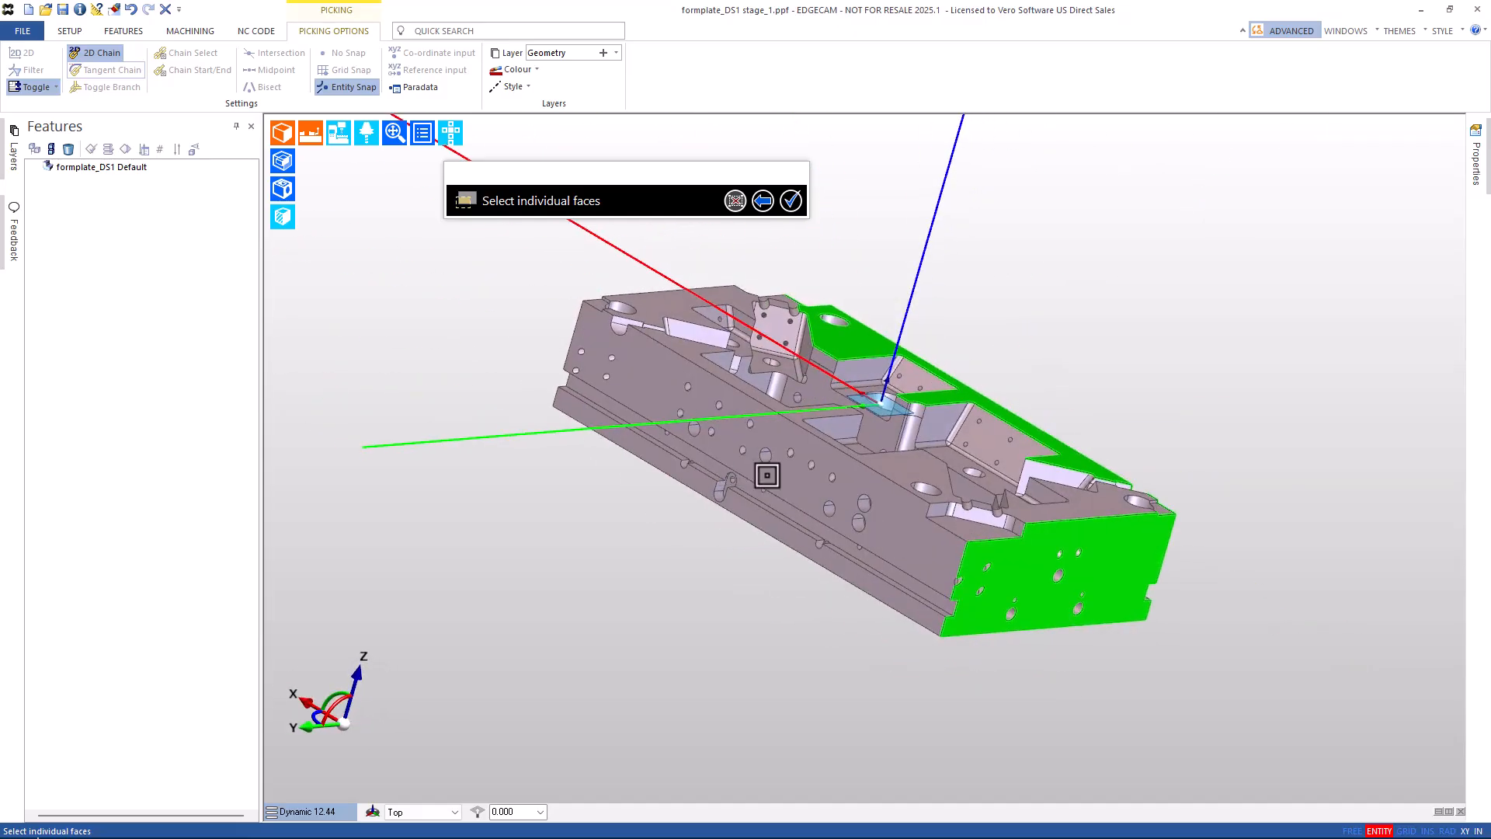
click(779, 477)
middle_drag(474, 384, 875, 456)
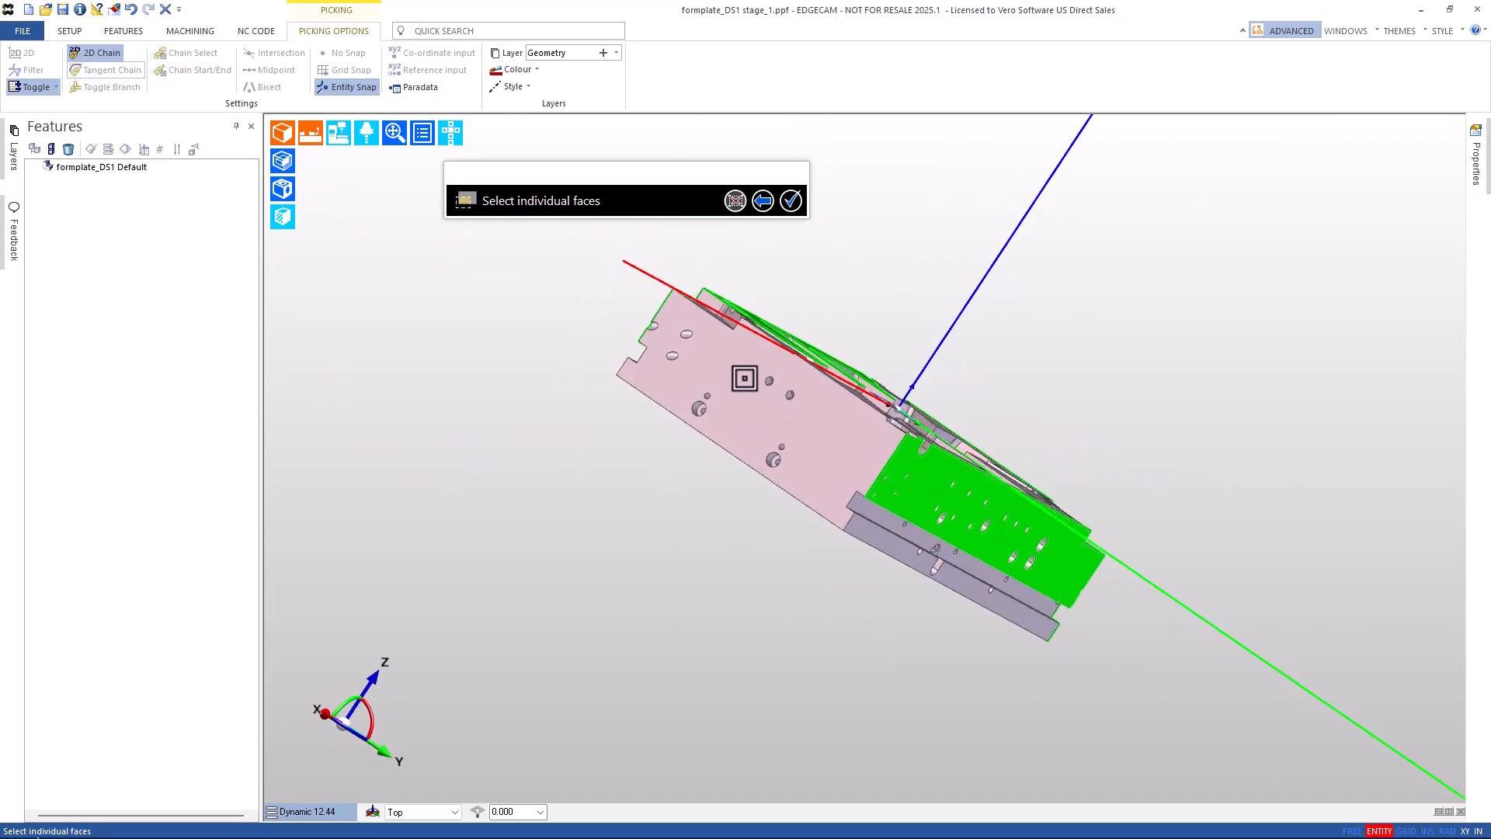
click(599, 360)
middle_drag(599, 359, 925, 351)
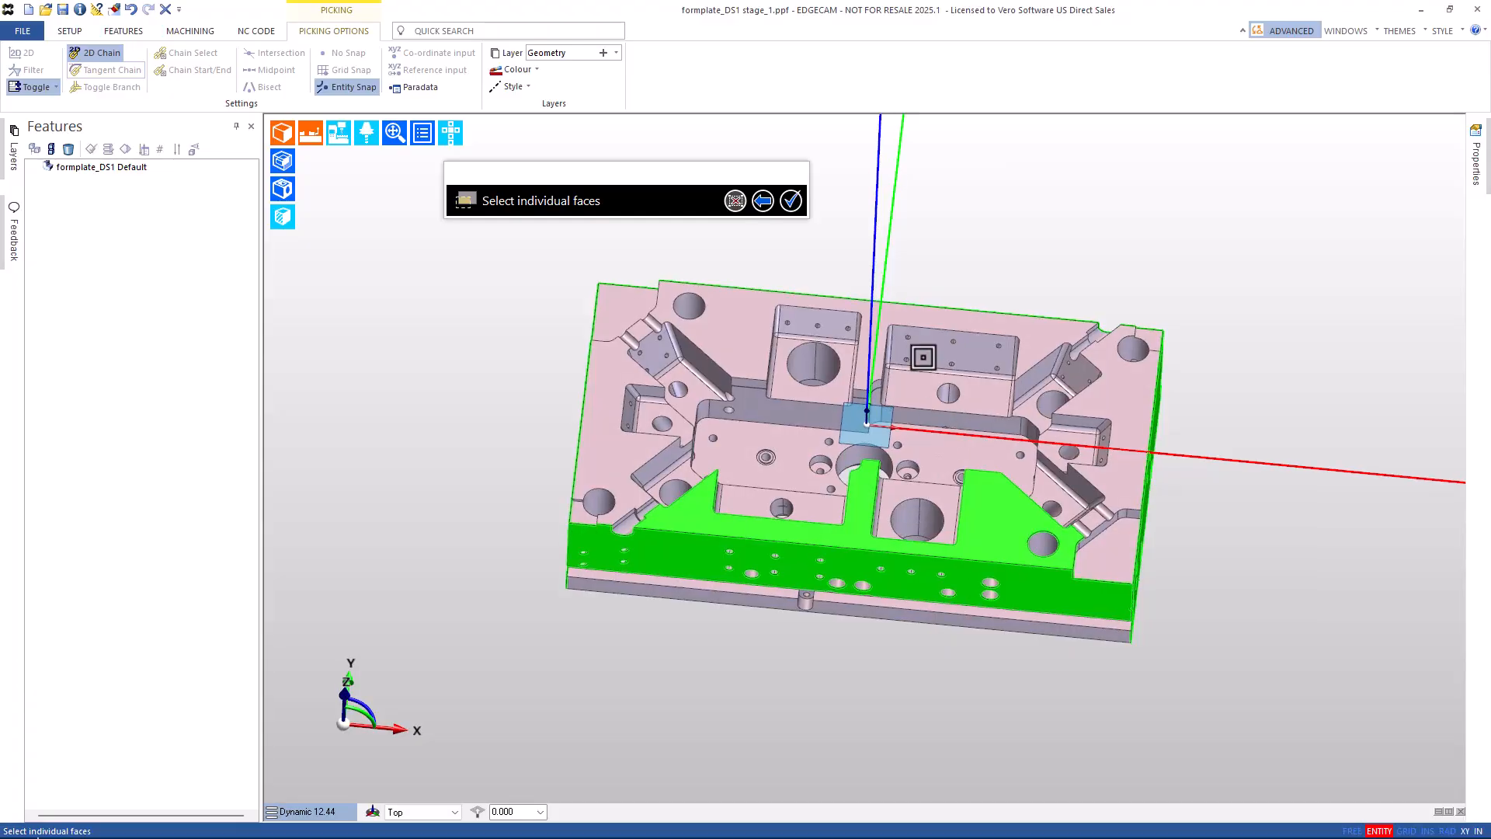
click(965, 366)
click(1090, 379)
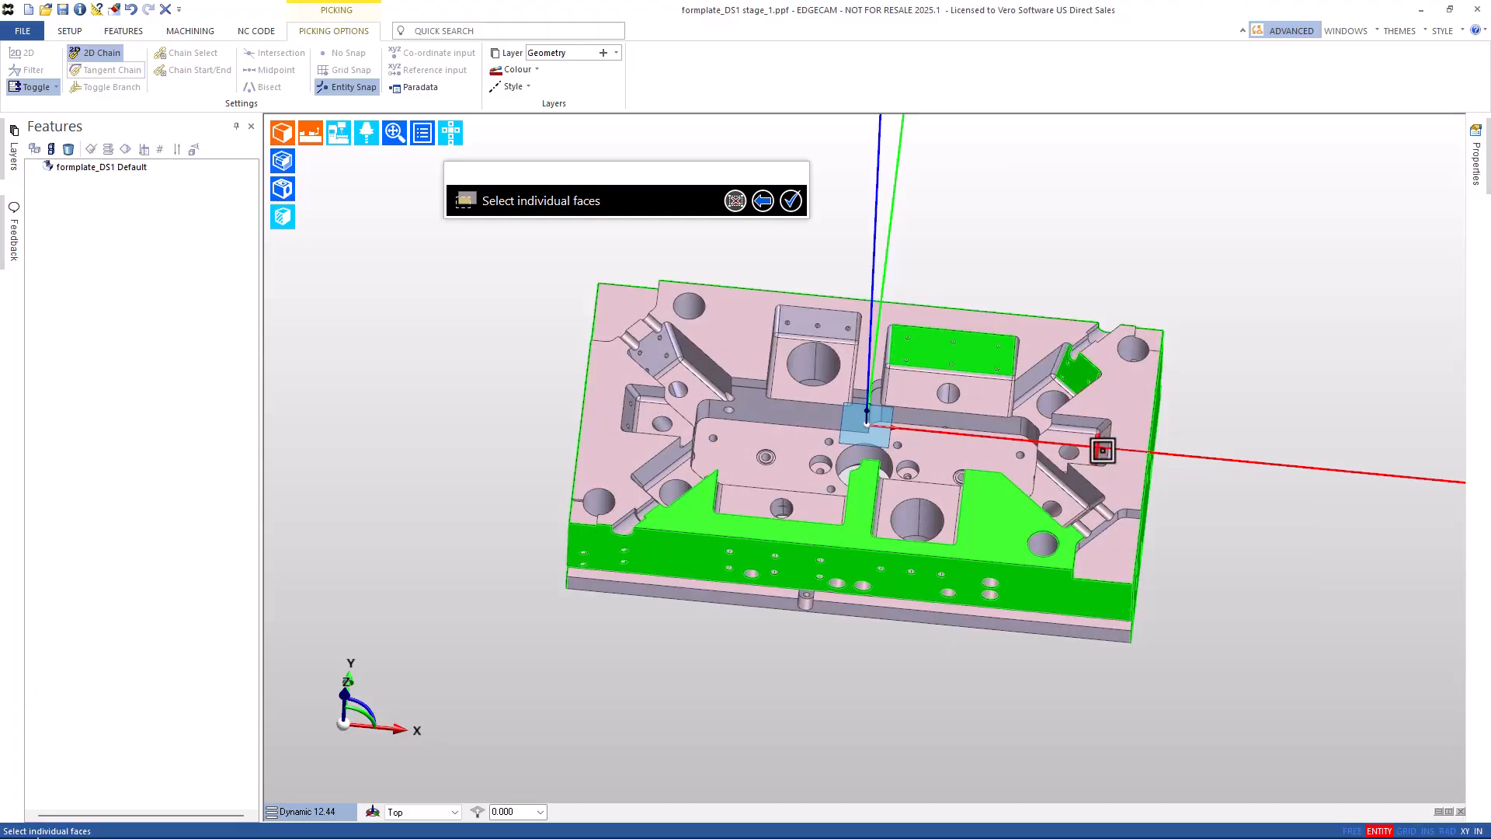
click(1094, 439)
Pick the lower angled, large lower and pocket faces, then finish to run the search.
middle_drag(1018, 494, 1119, 578)
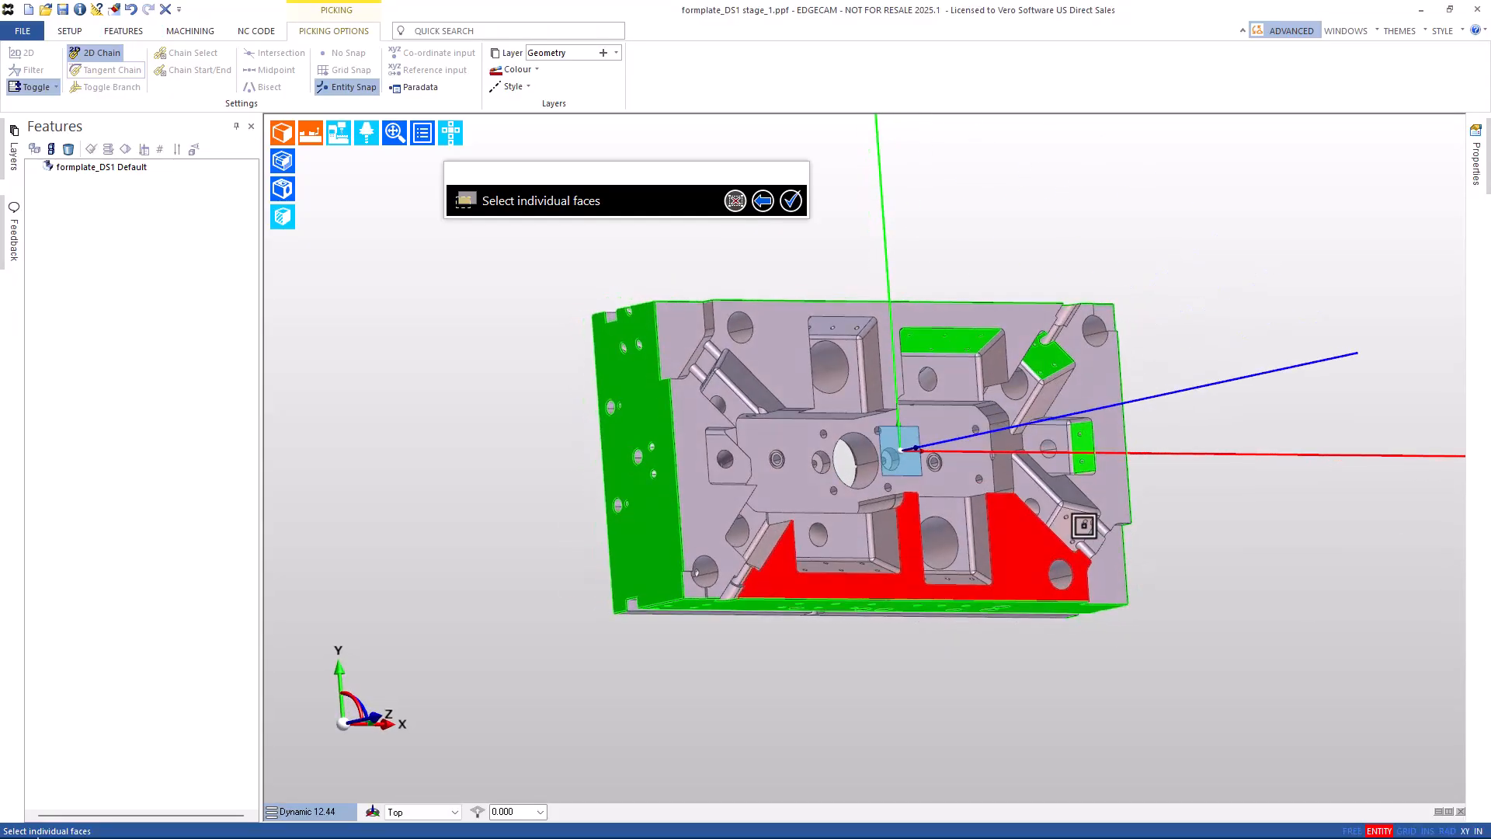
click(1077, 524)
click(964, 524)
middle_drag(964, 524, 936, 586)
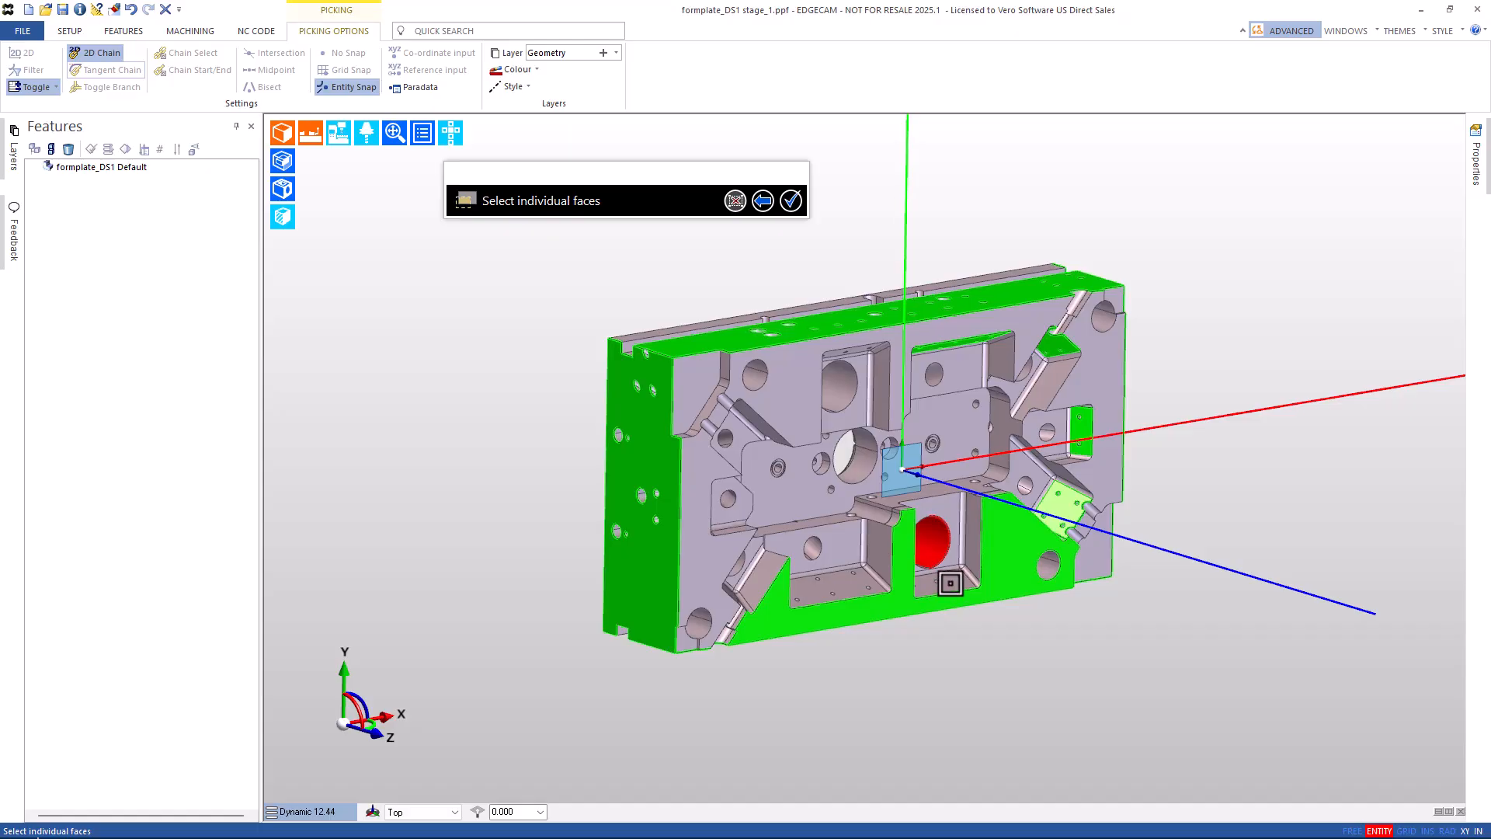
click(858, 577)
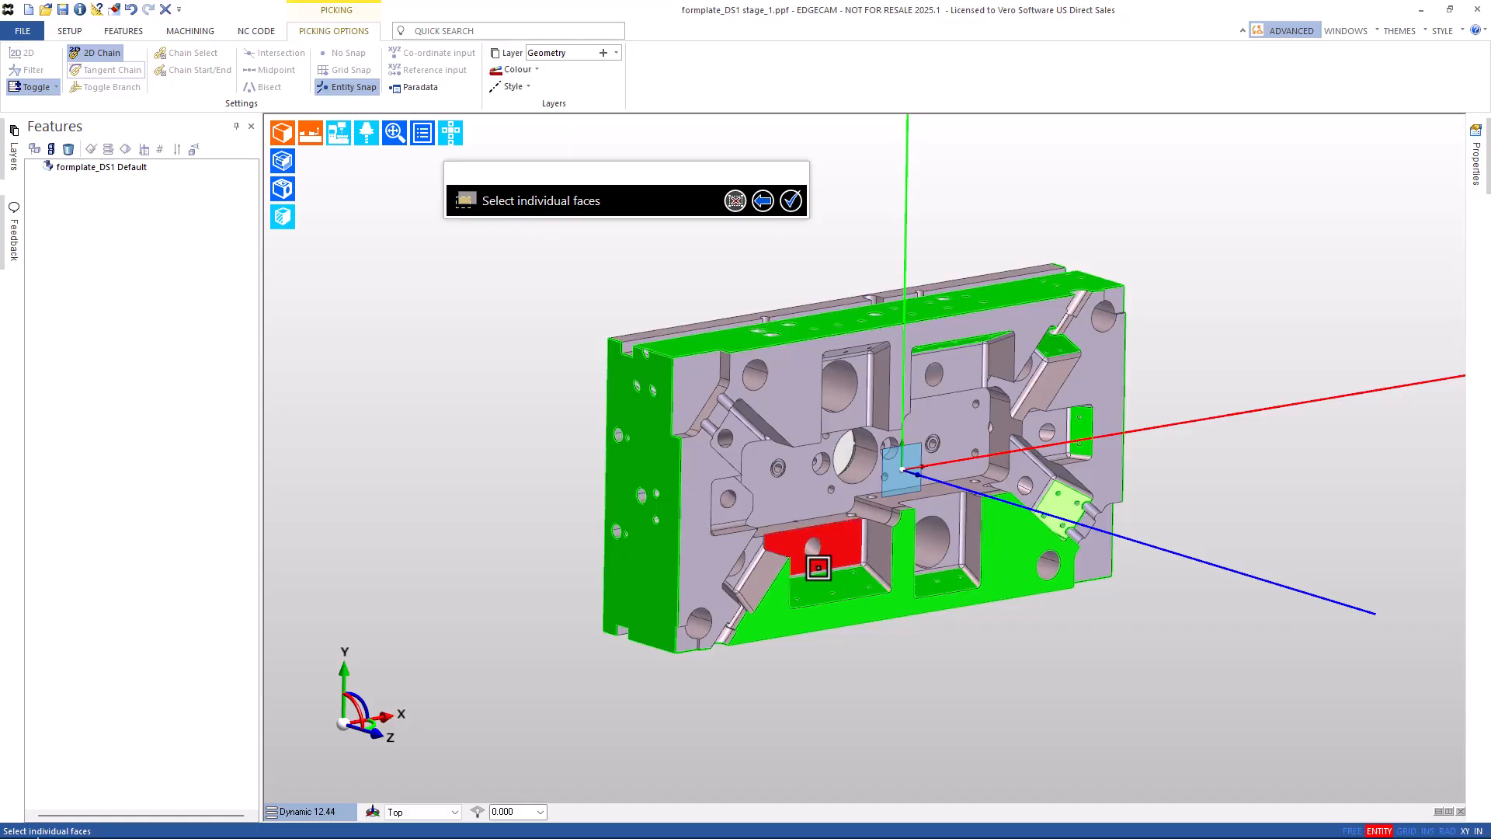
middle_drag(857, 577, 626, 498)
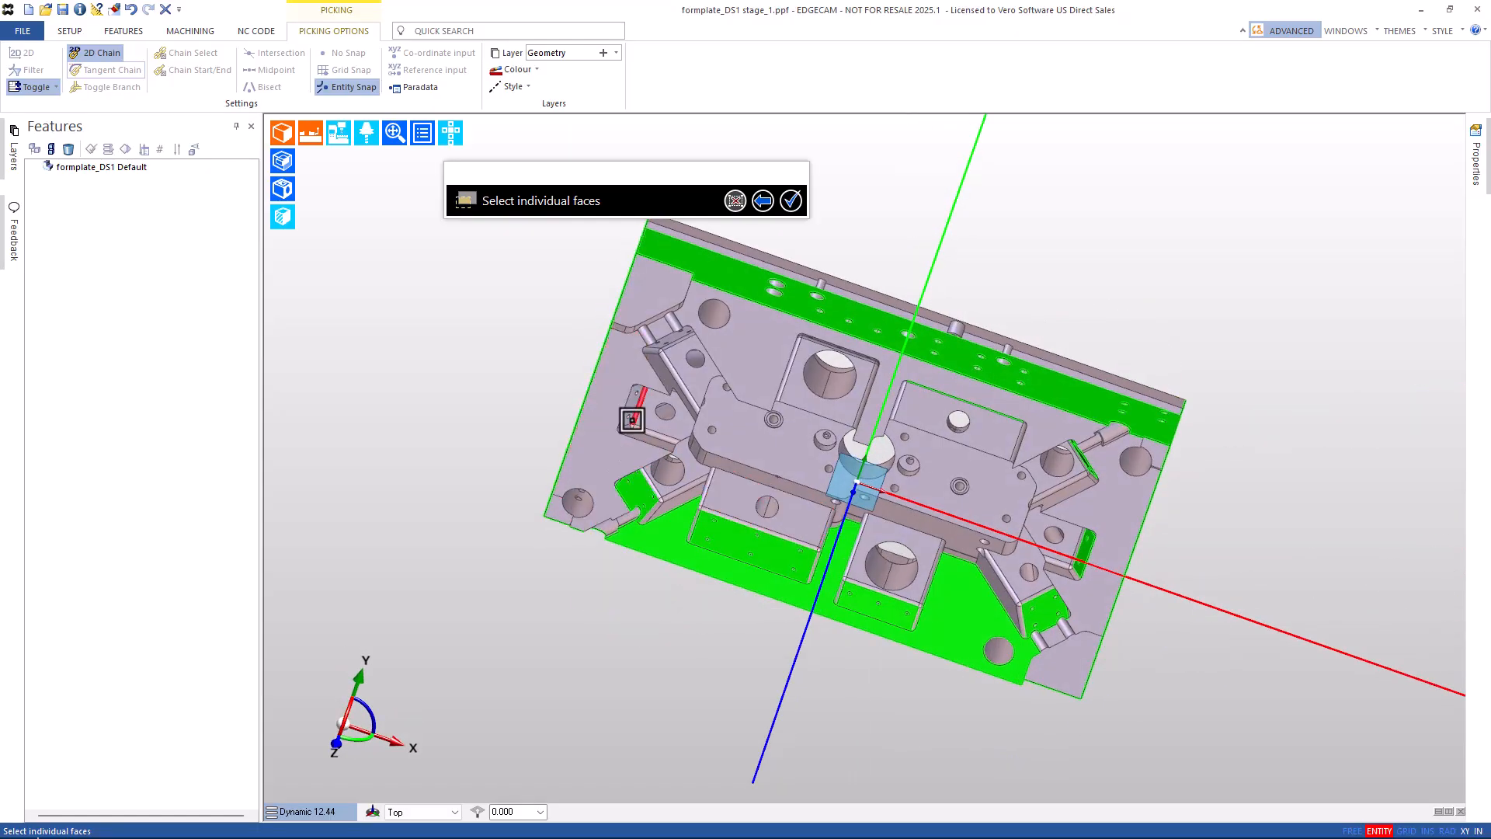
middle_drag(685, 389, 692, 287)
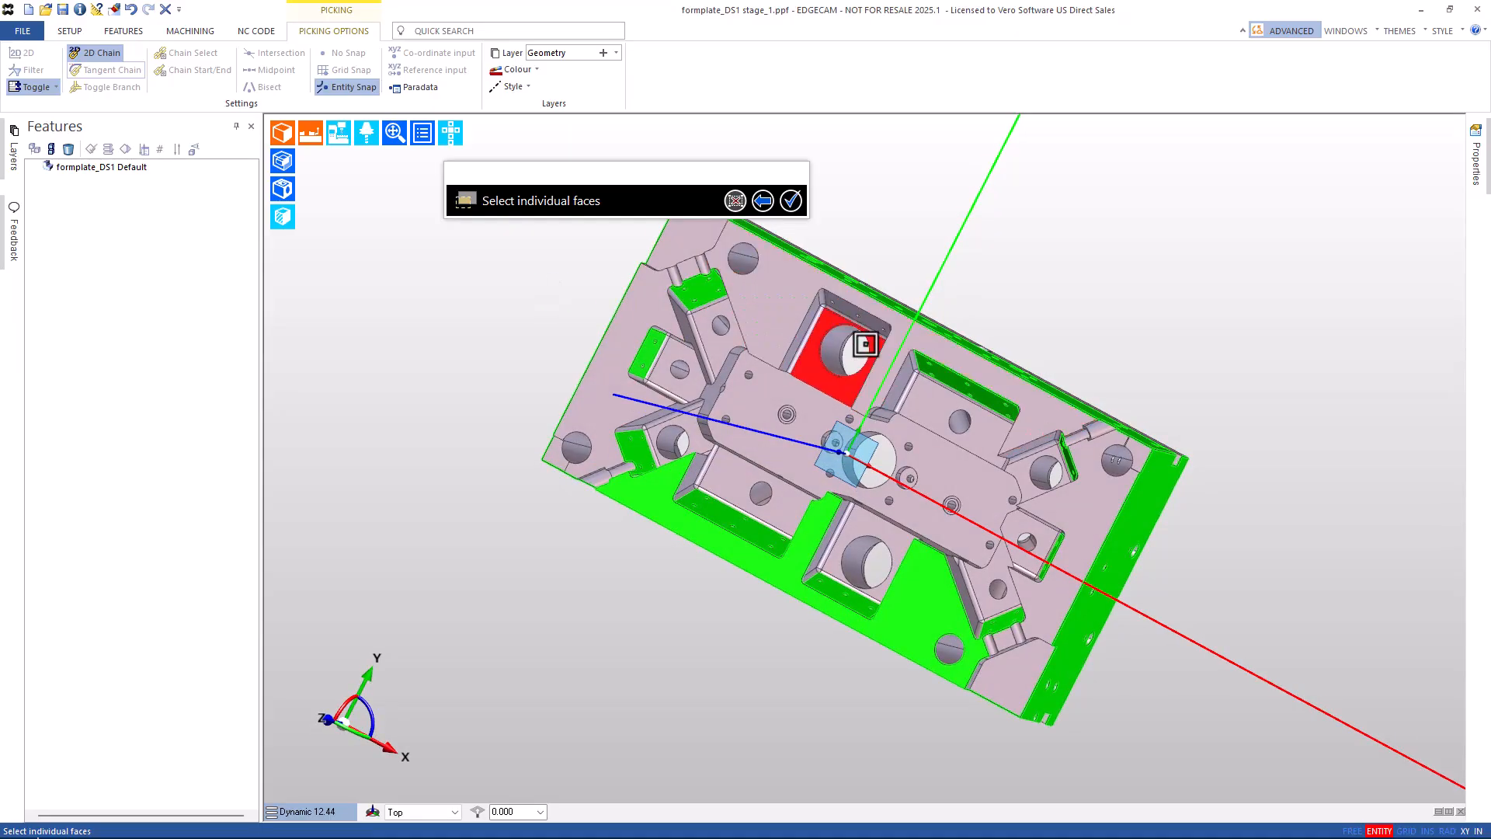
right_click(903, 212)
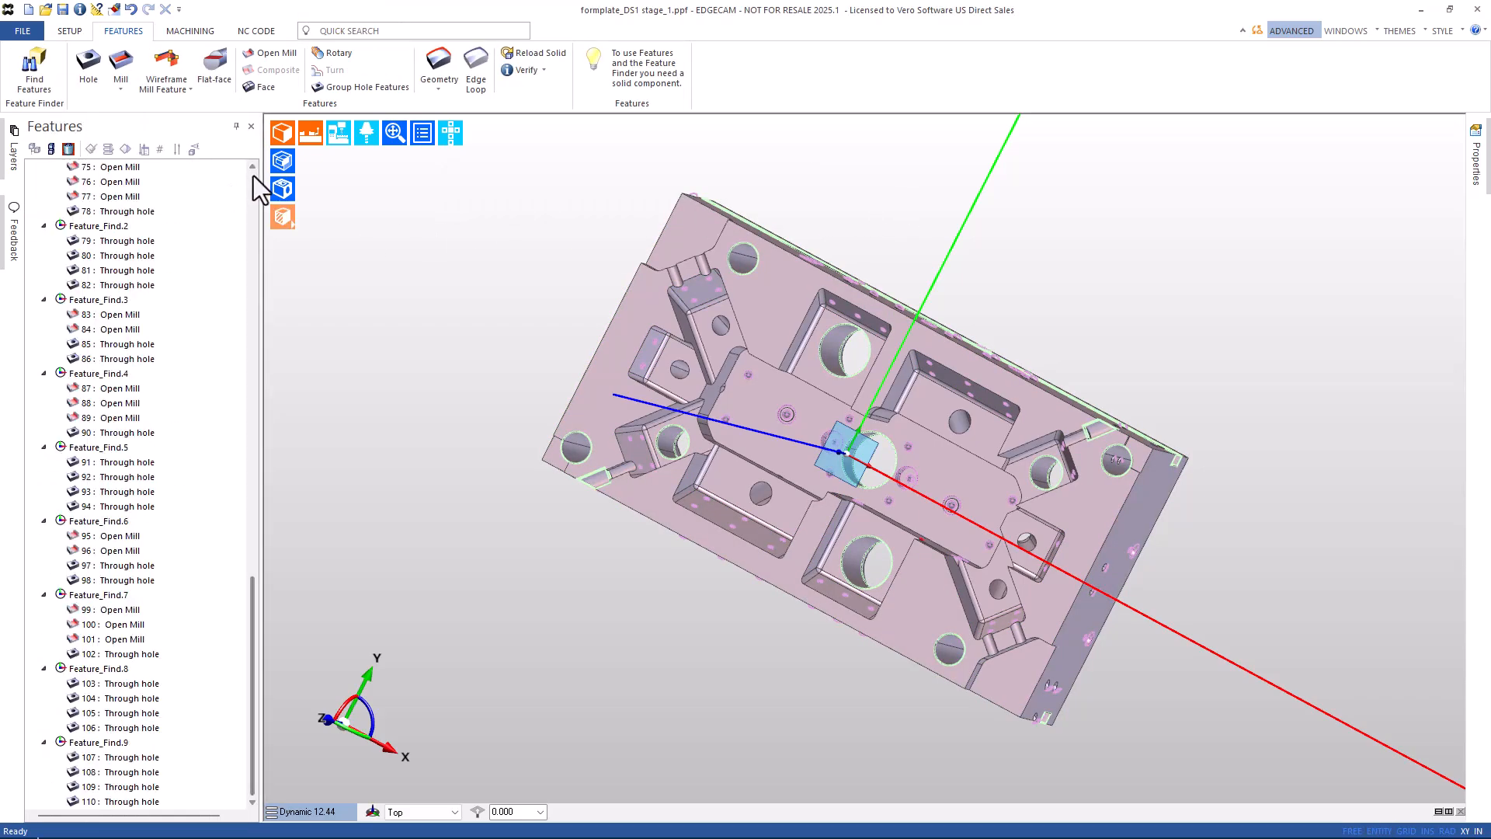
click(254, 176)
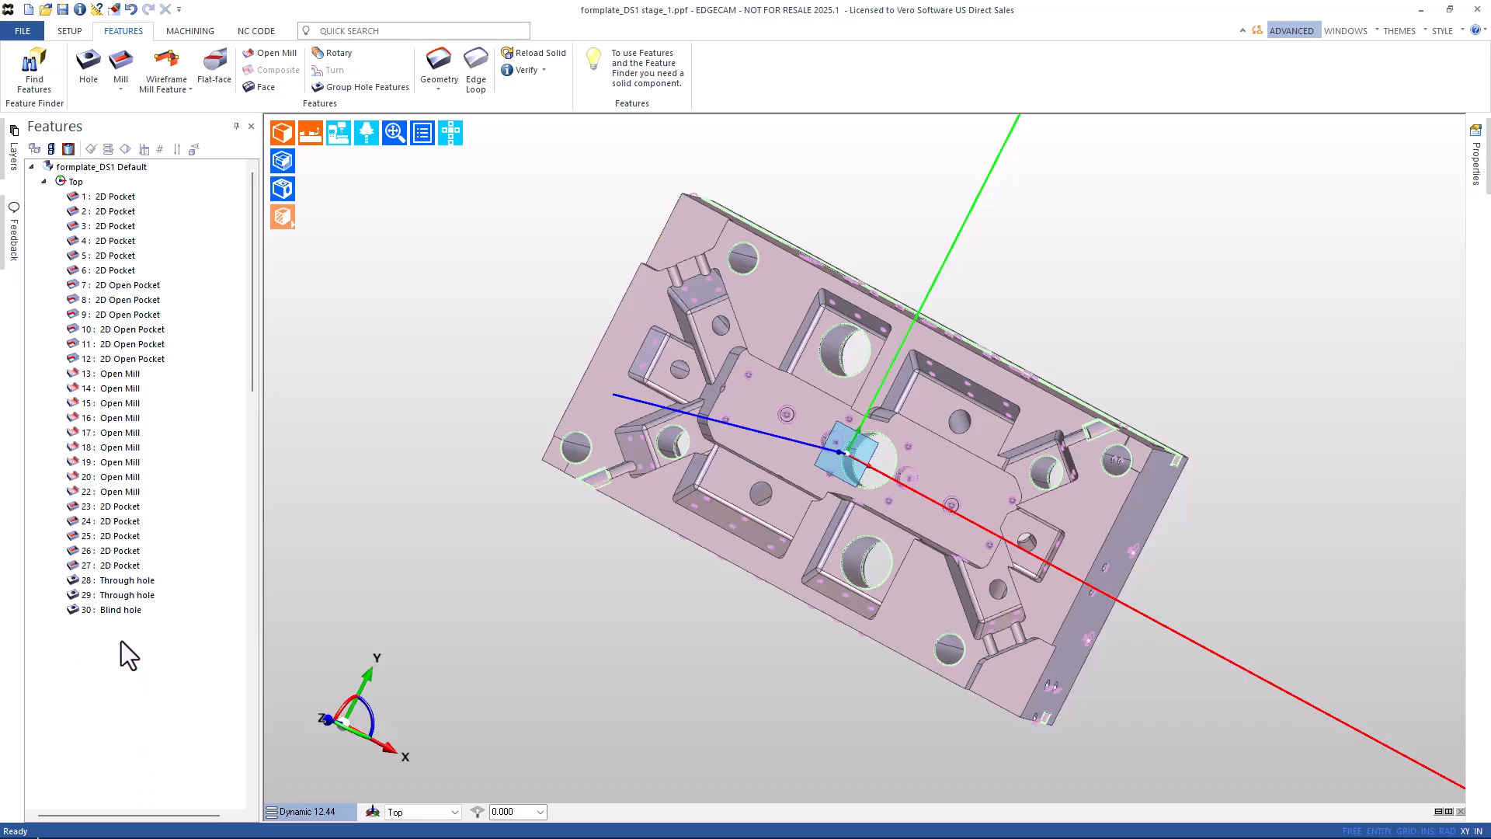
Move features 1–32 from Top onto the Datum Mill Op_1 workplane, then scroll to the Feature_Find groups.
click(121, 639)
shift+click(116, 195)
right_click(116, 196)
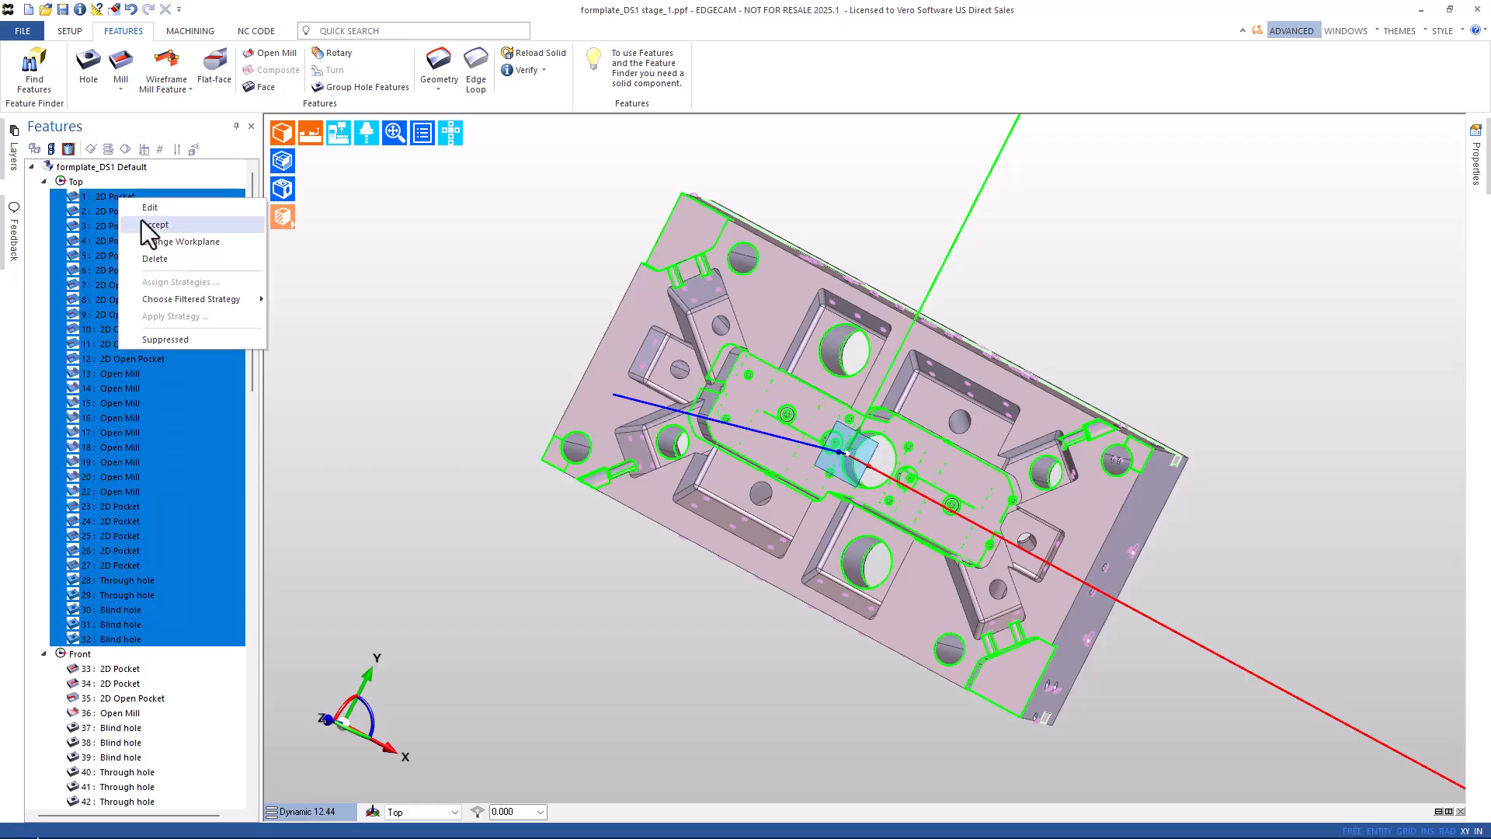
click(158, 240)
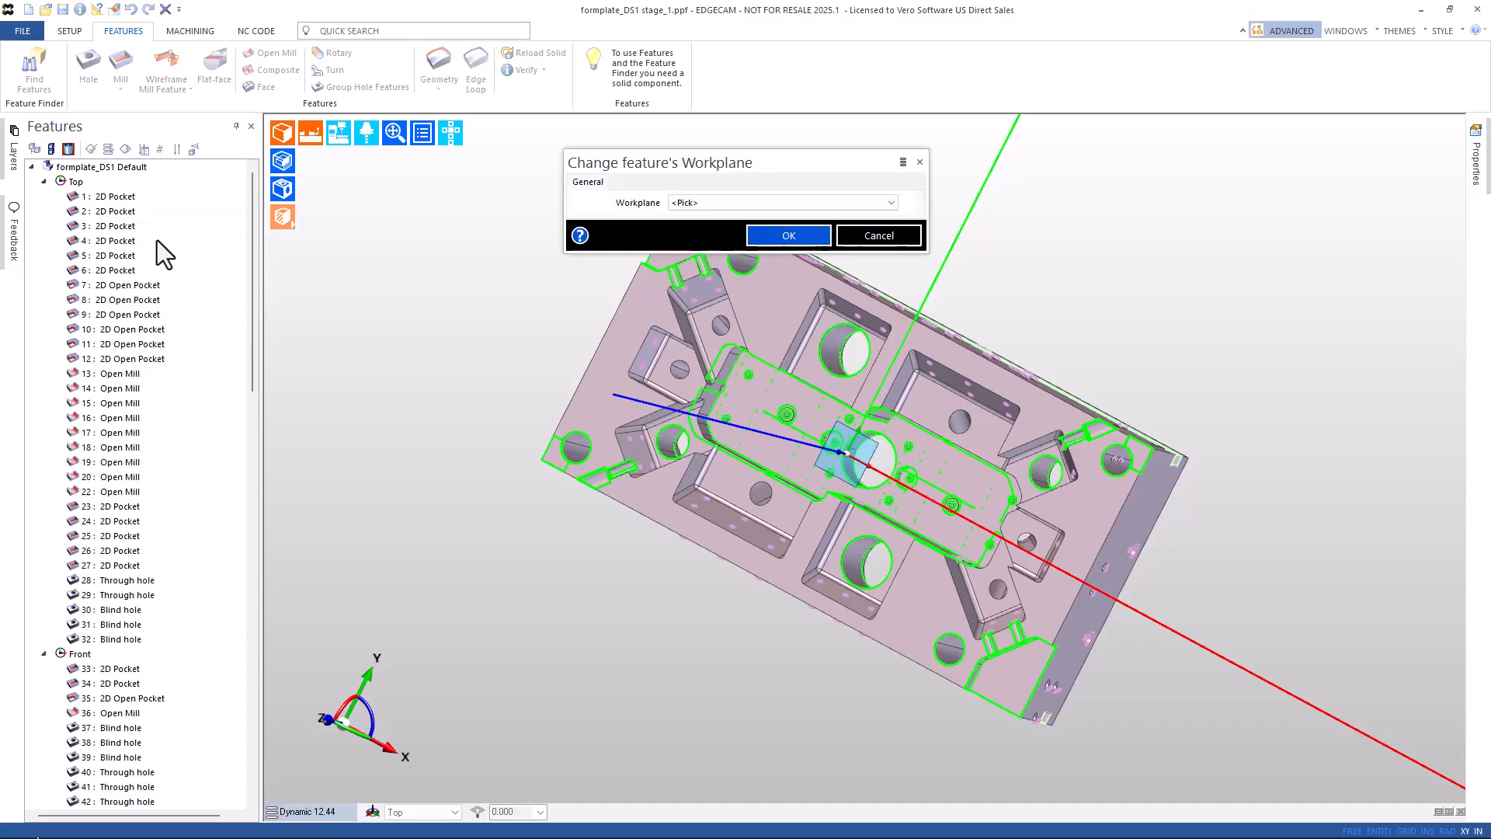
click(719, 202)
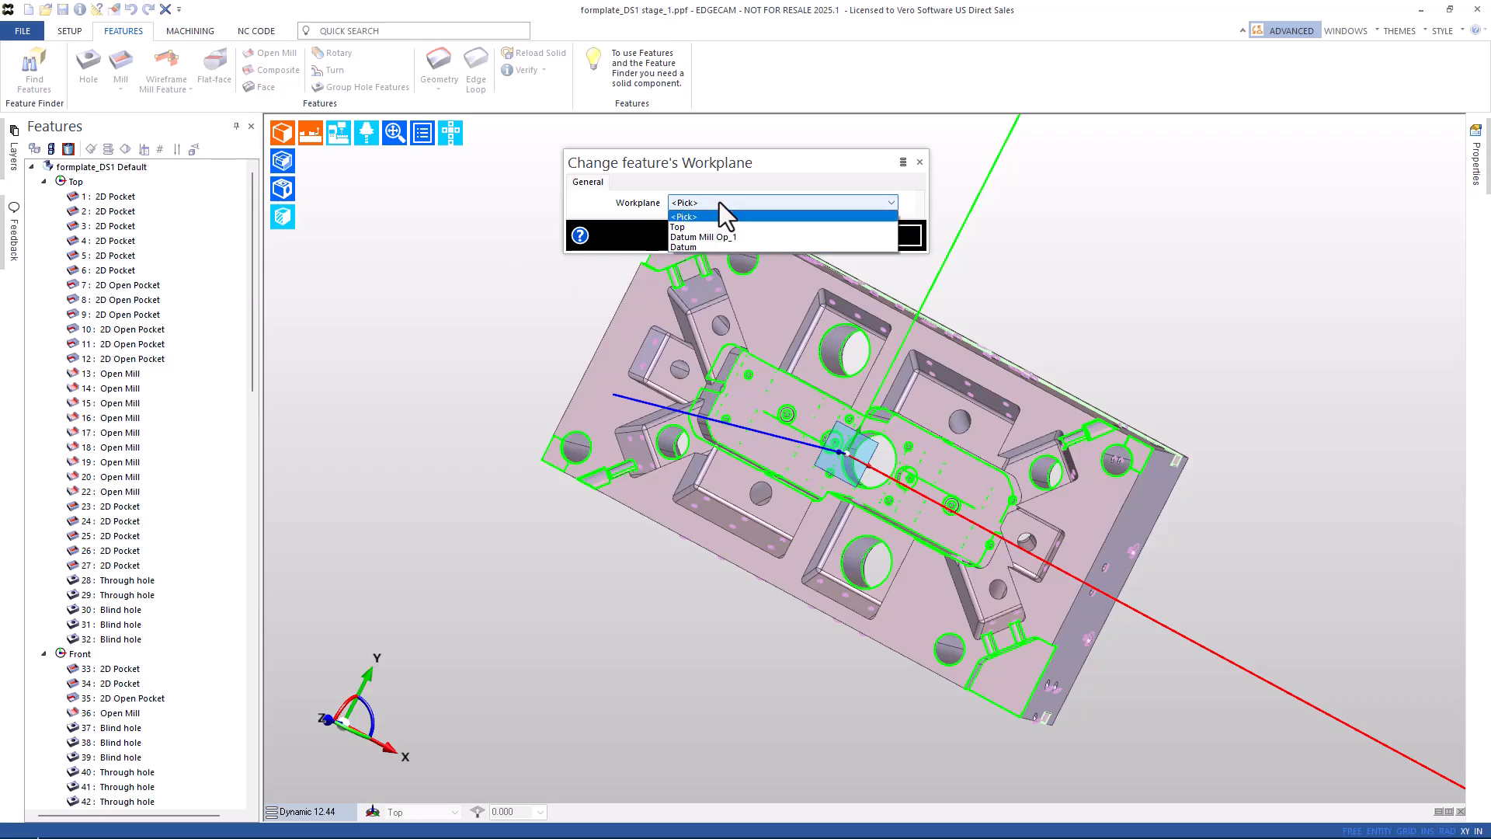
click(702, 238)
click(769, 237)
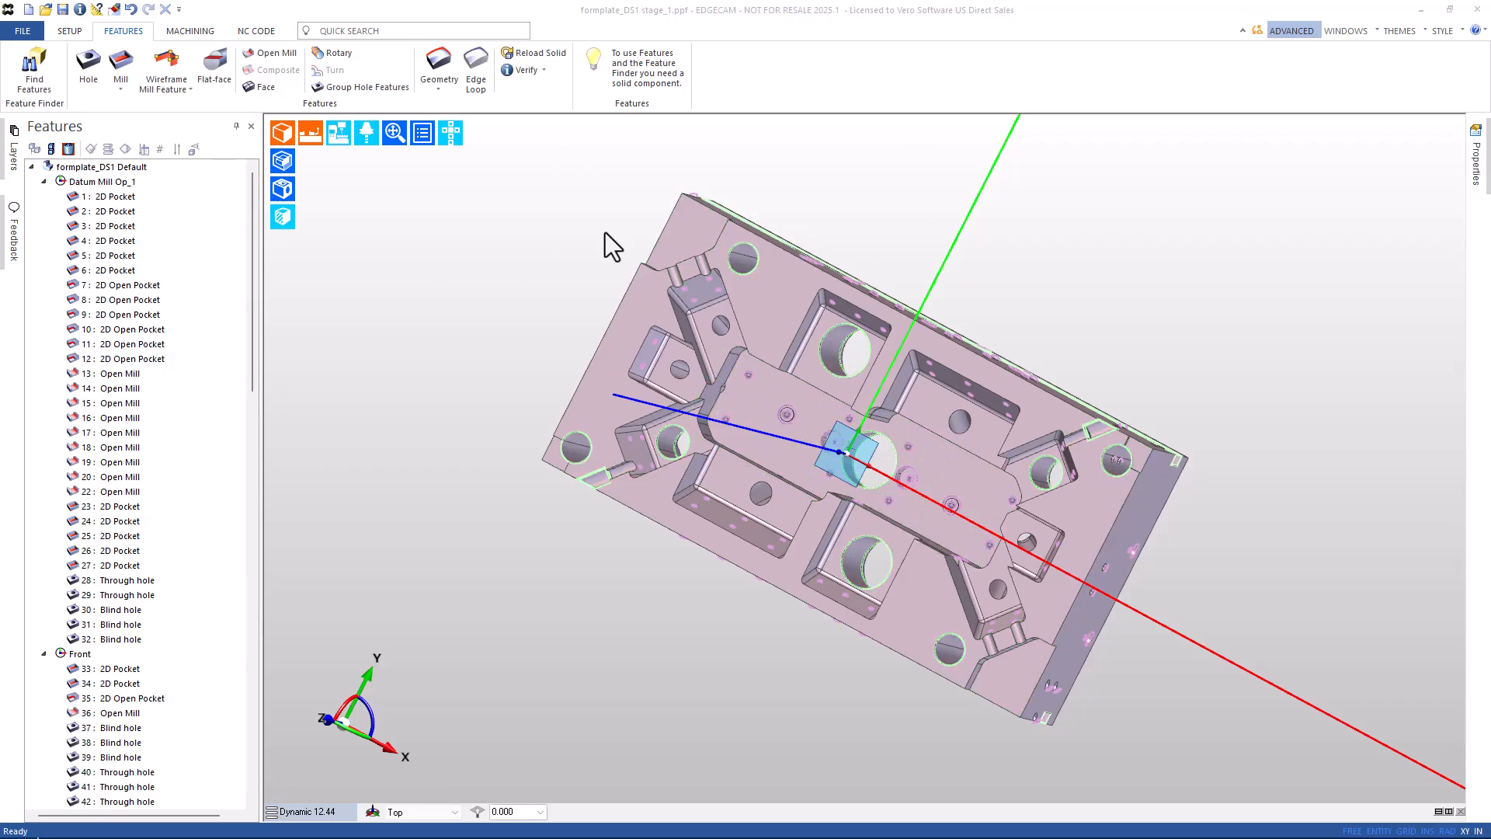
scroll(159, 372, down, 8)
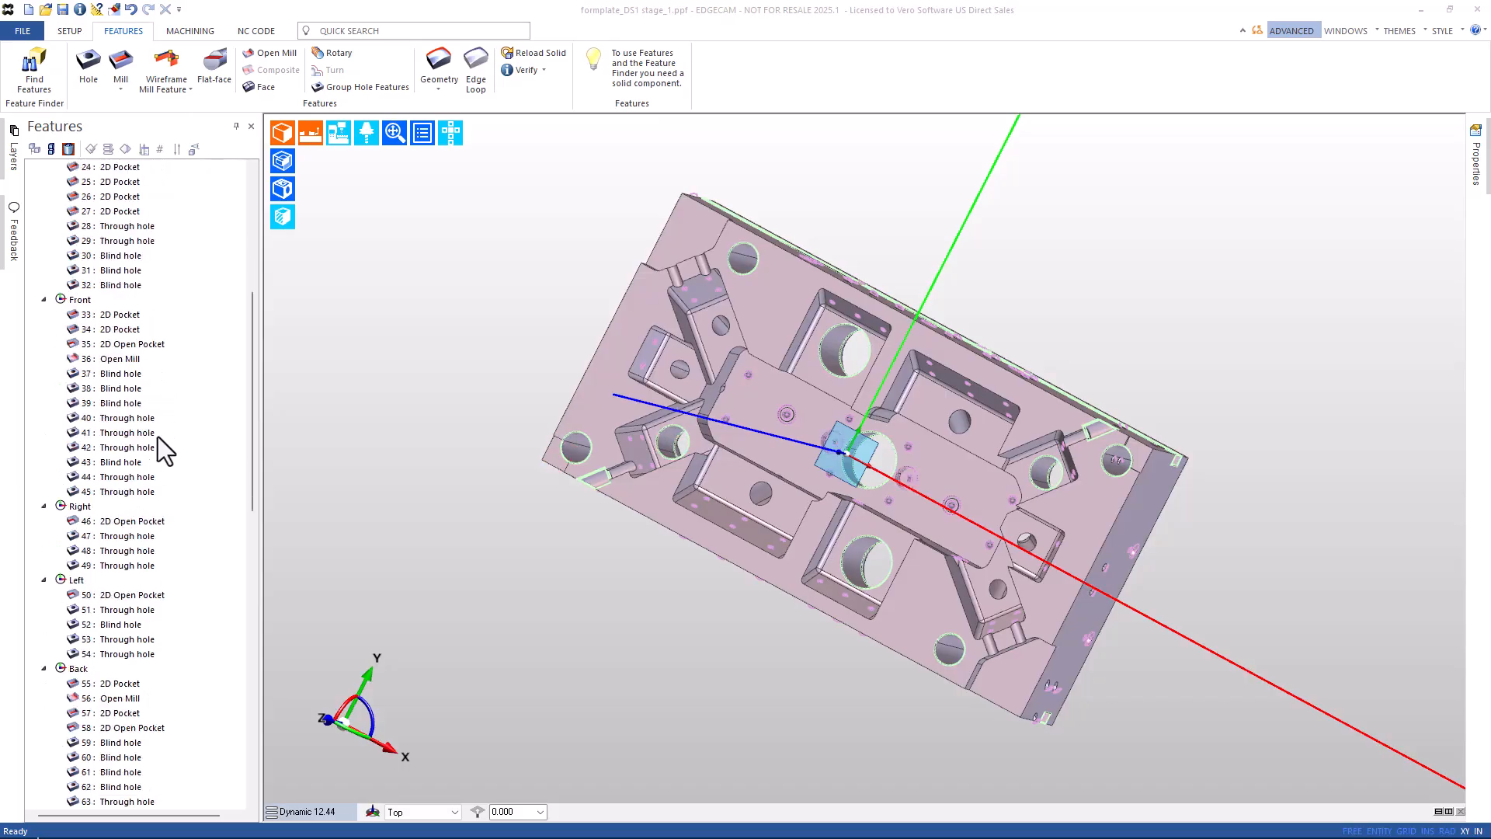
scroll(157, 437, down, 7)
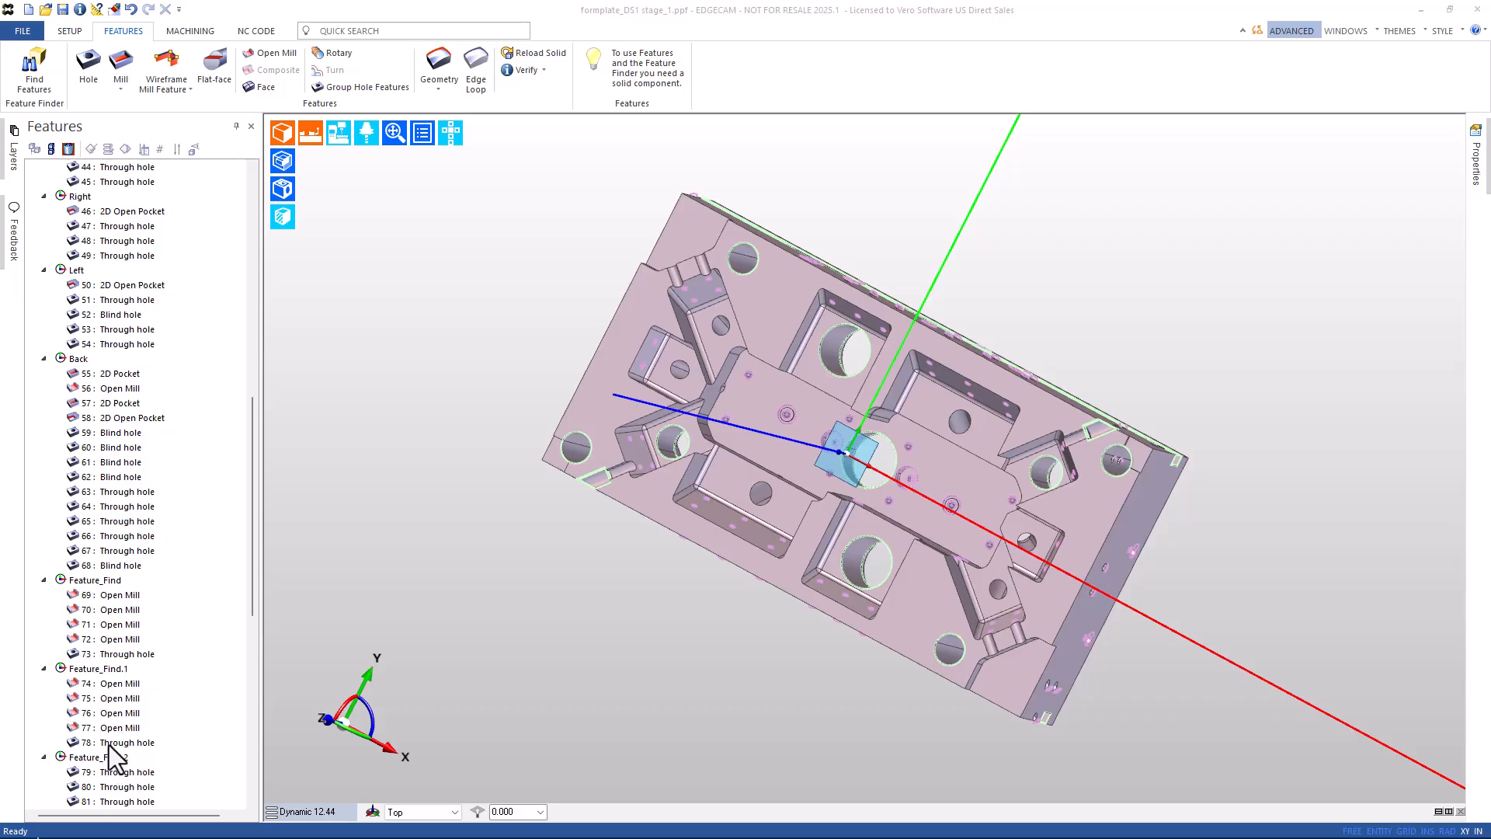
Inspect features 69 and 73 to see which edge and holes they cover.
click(118, 596)
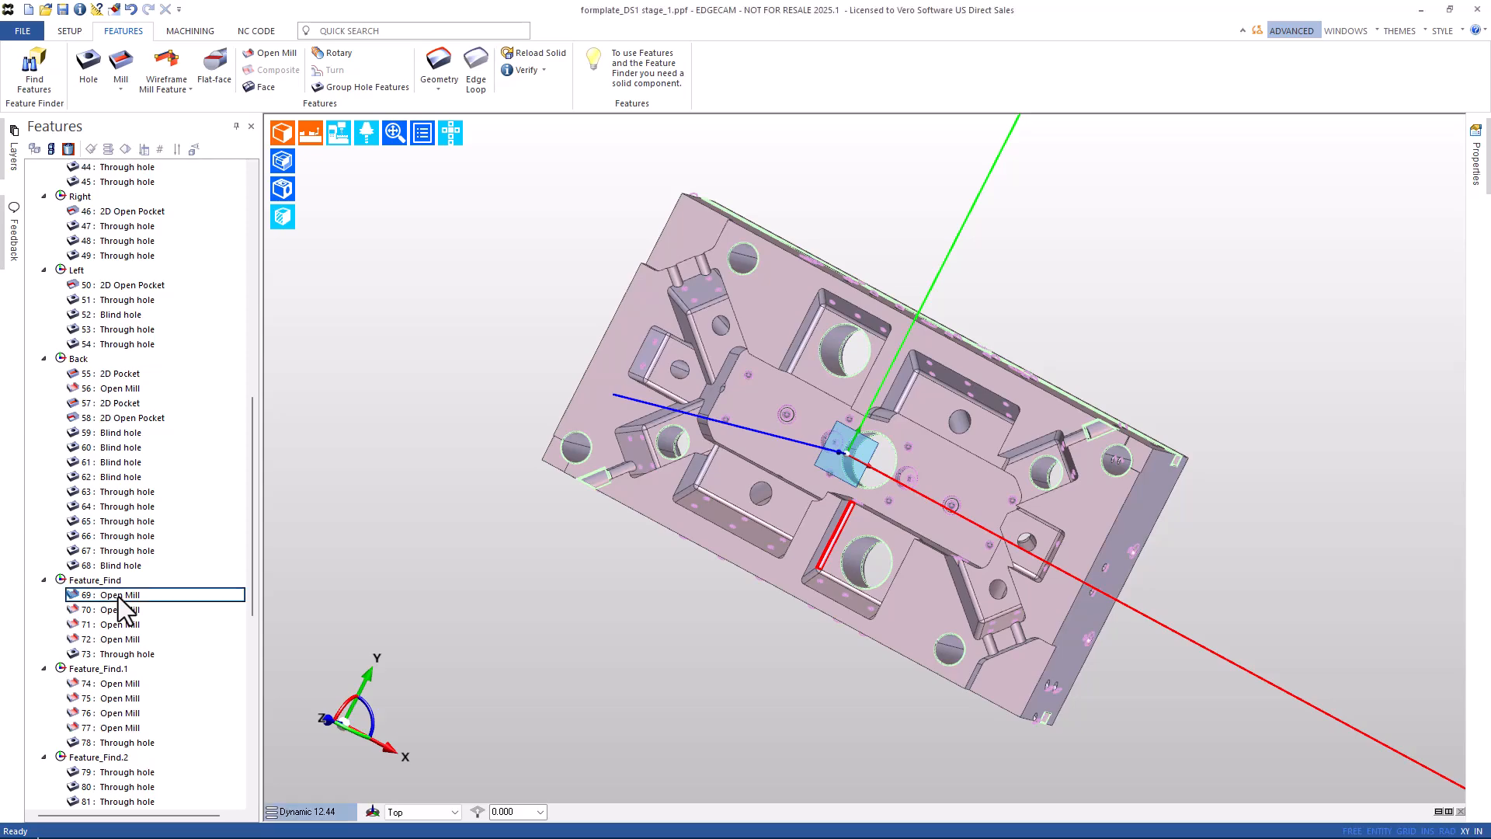
click(115, 652)
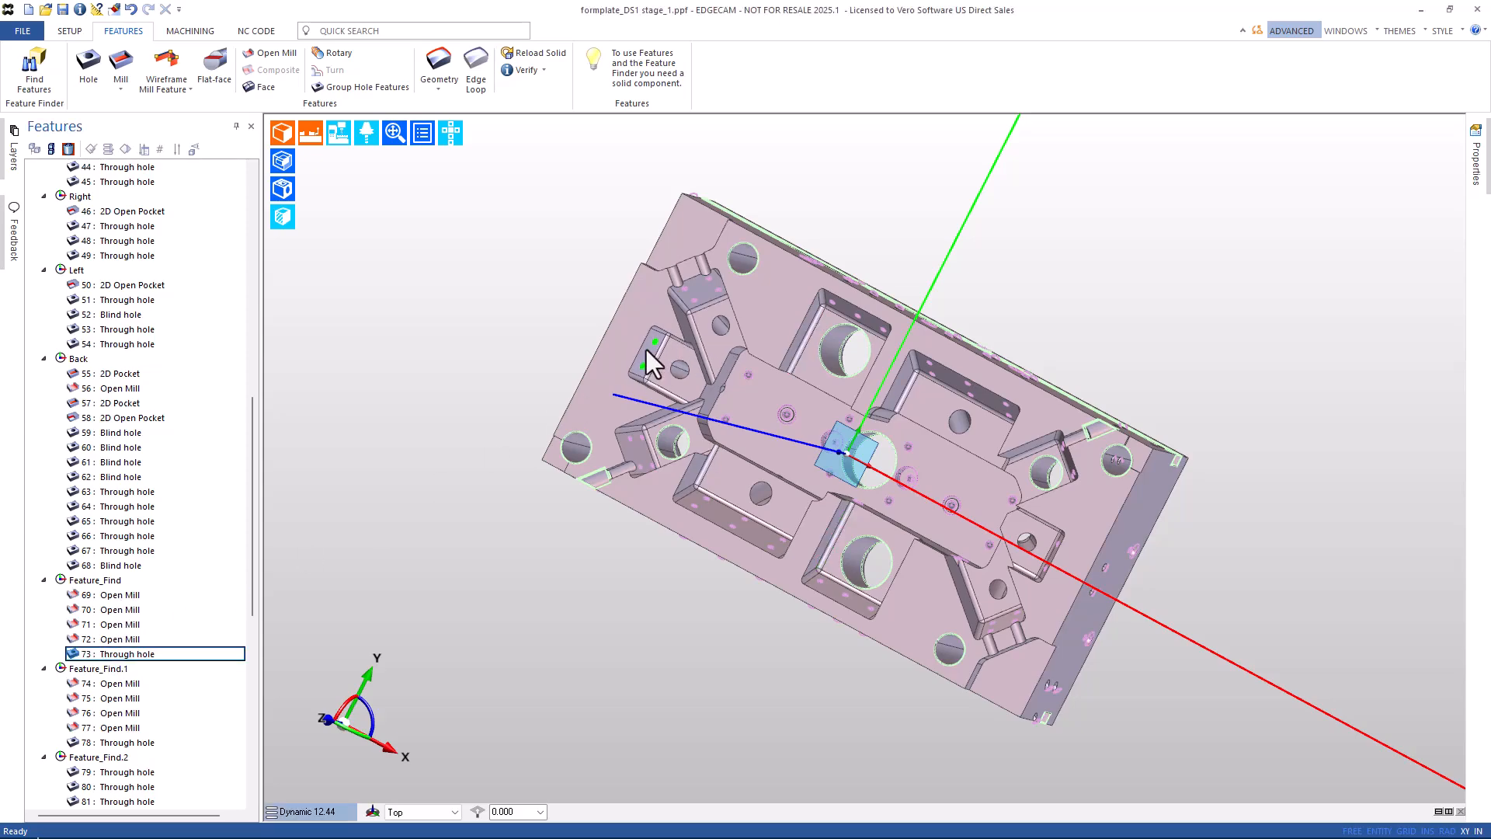
scroll(659, 368, up, 8)
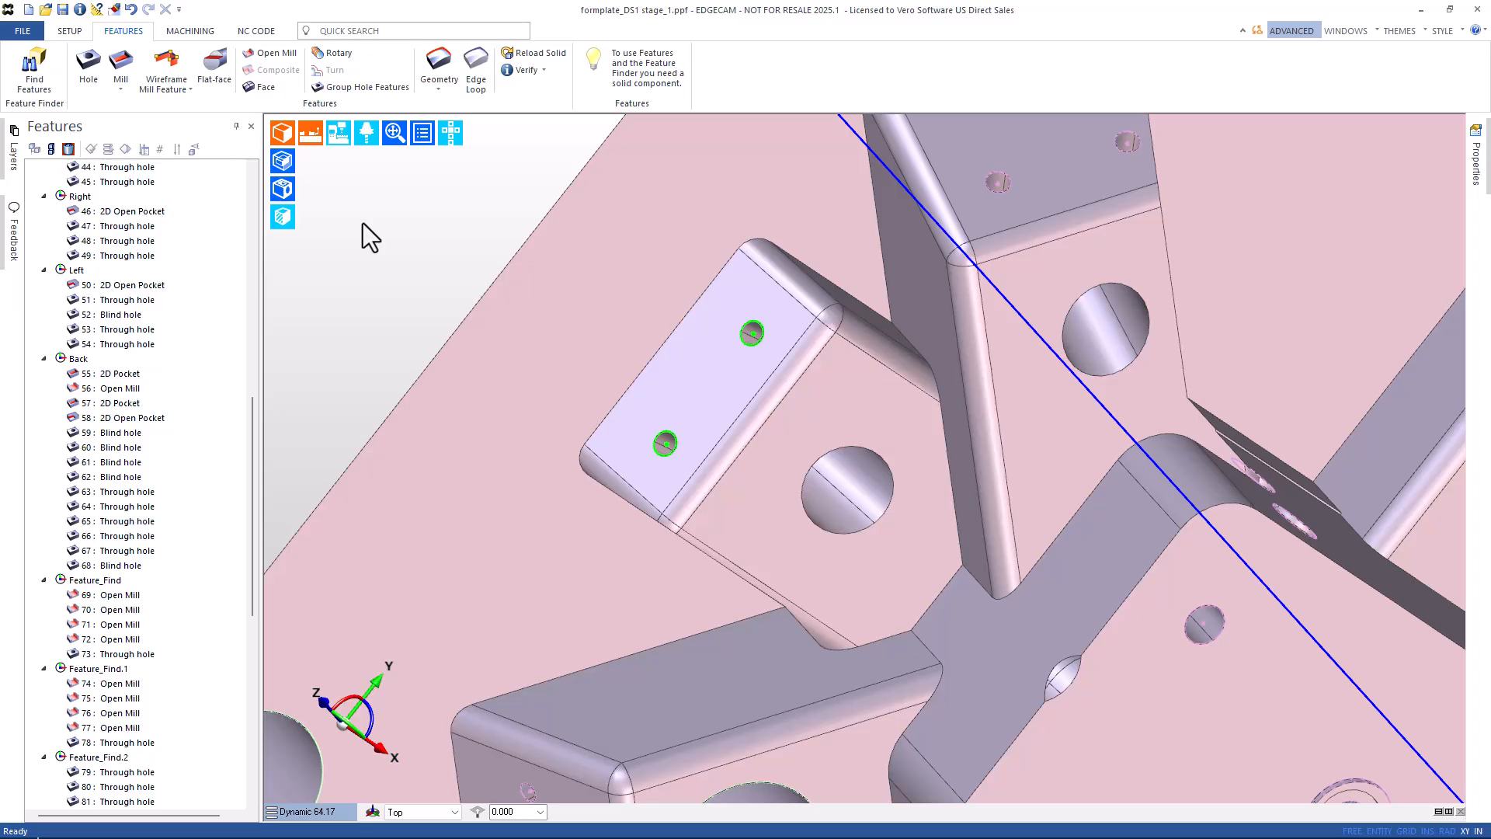
Rename the Feature_Find workplane to 'Angle Right Side' using Edit Workplane.
click(373, 30)
text(ed)
click(367, 55)
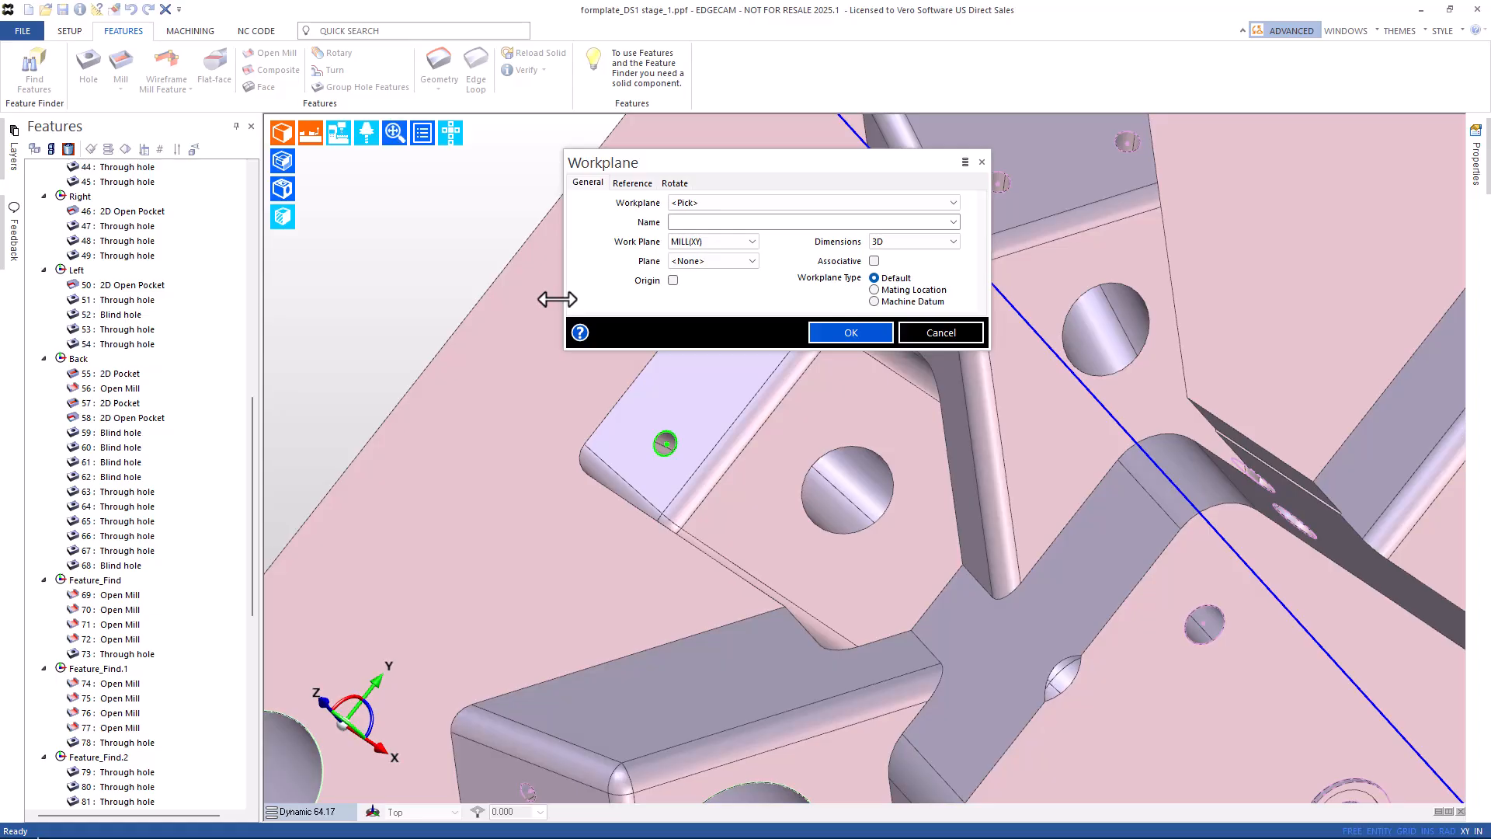
click(690, 202)
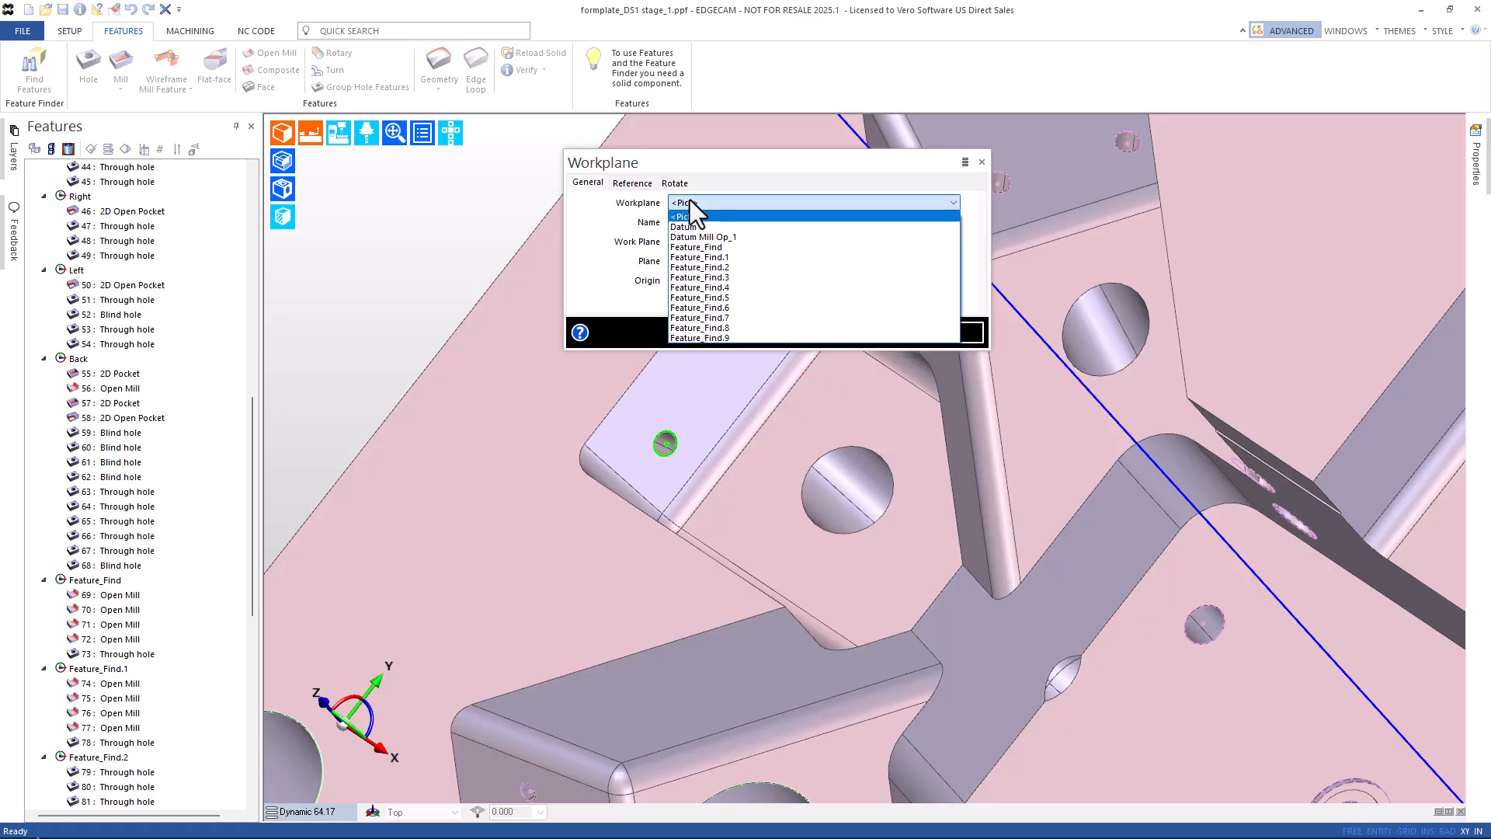
click(691, 246)
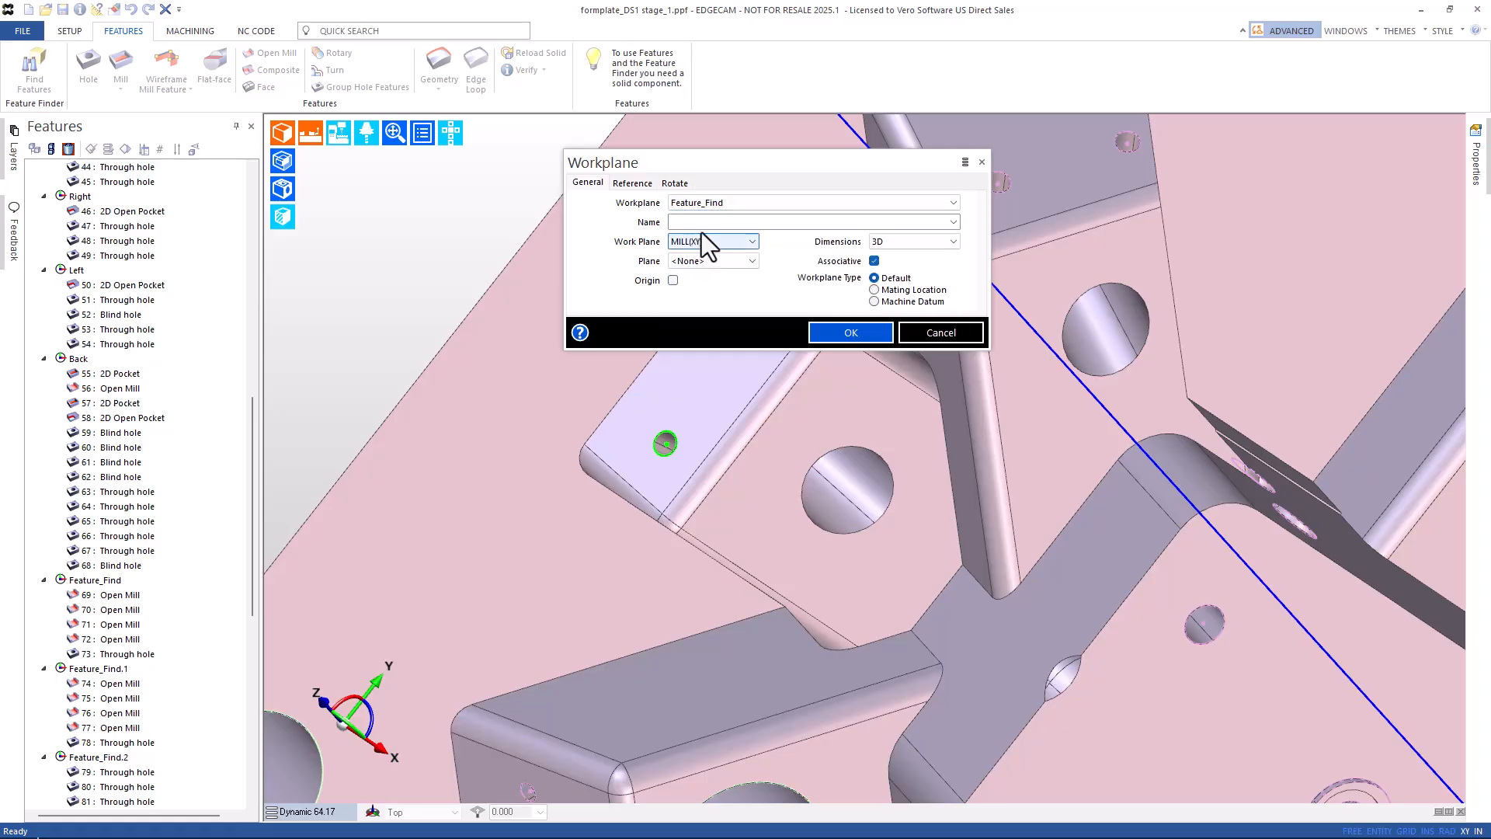
click(706, 222)
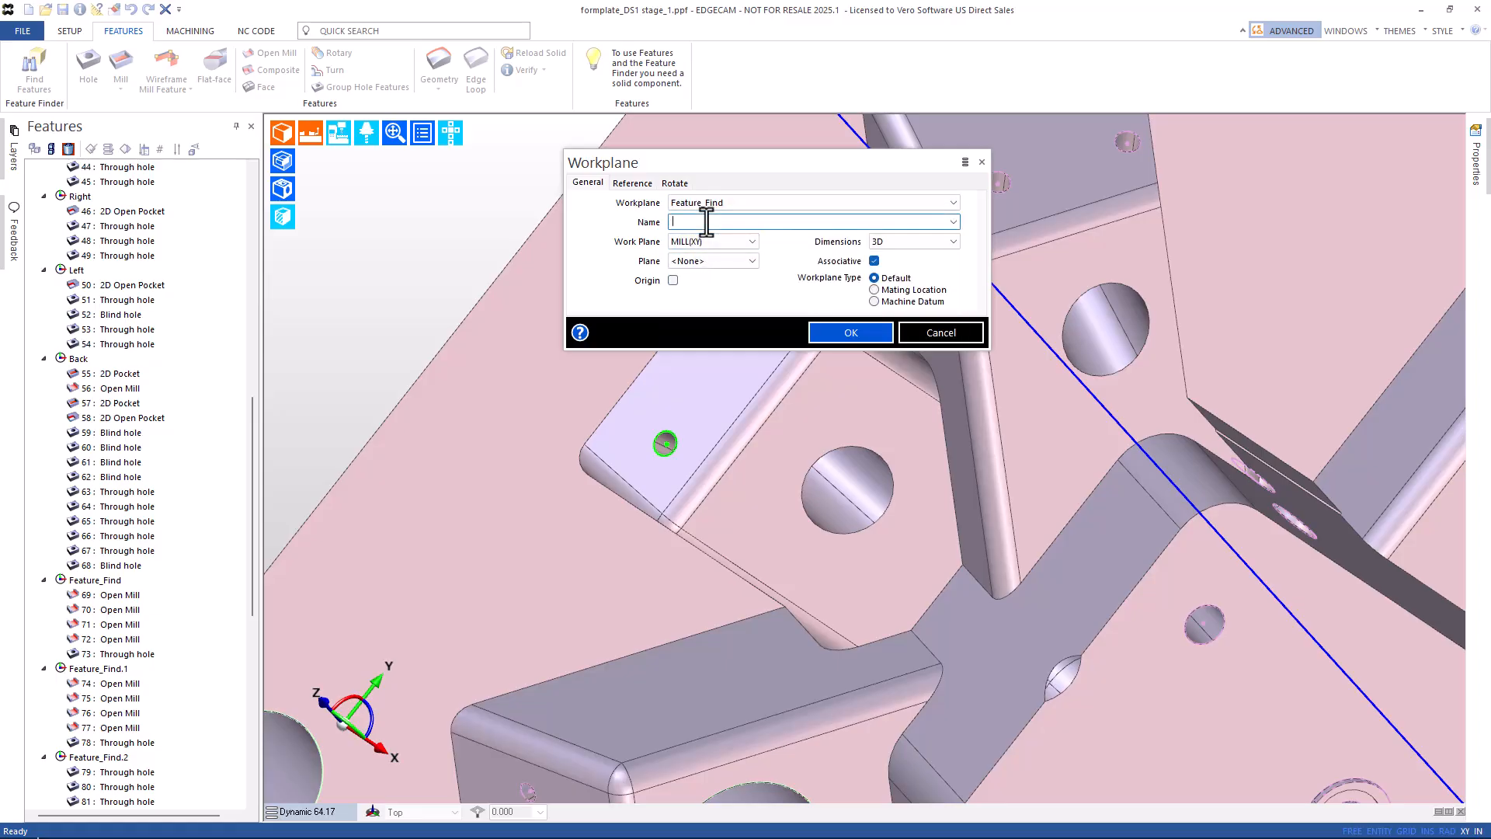
text(Angle Right Side)
key(Return)
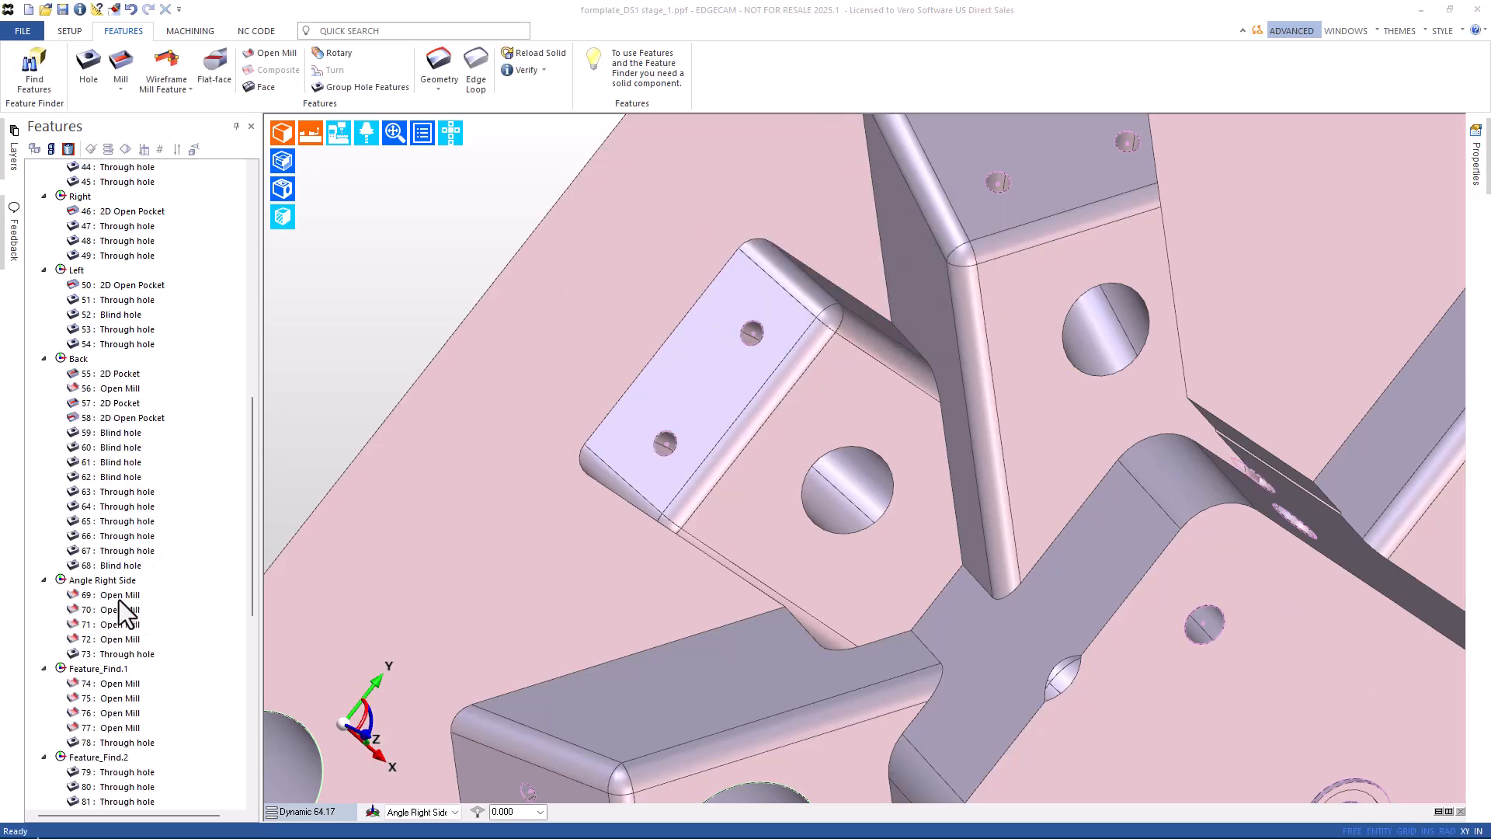
click(120, 656)
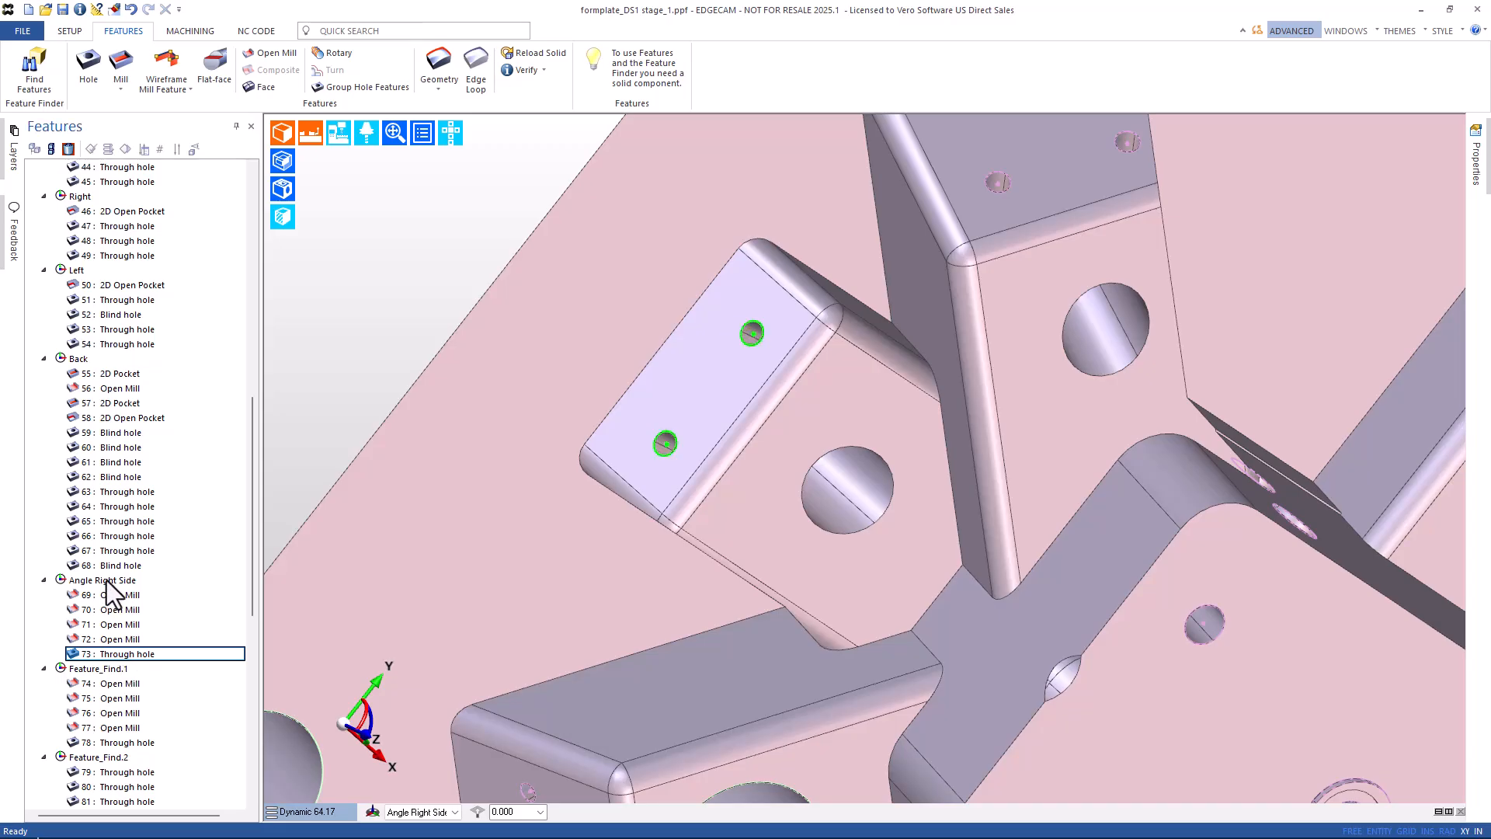
scroll(544, 492, down, 10)
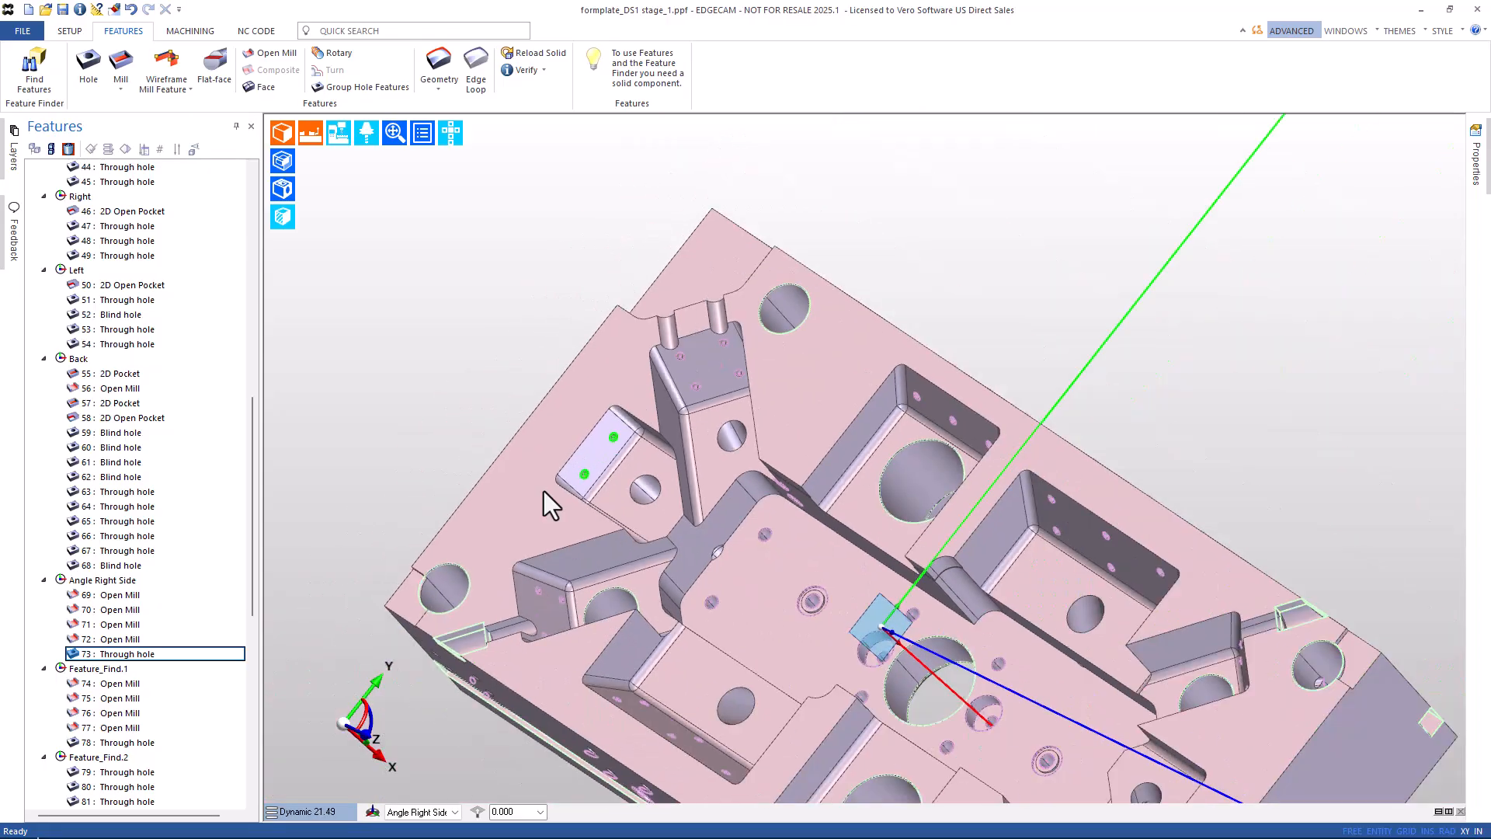
middle_drag(557, 511, 827, 452)
scroll(642, 608, up, 8)
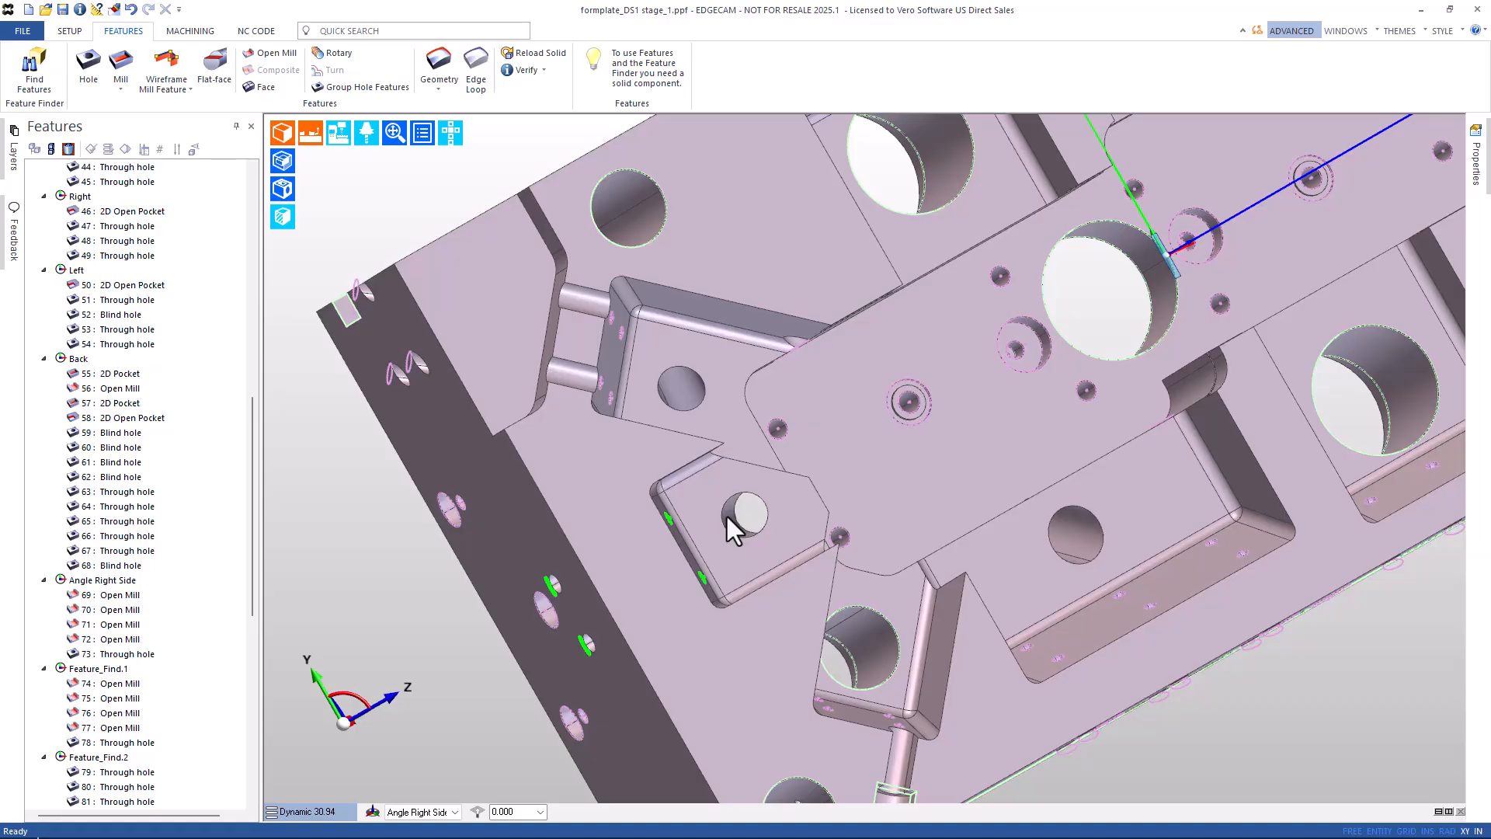
scroll(727, 515, down, 5)
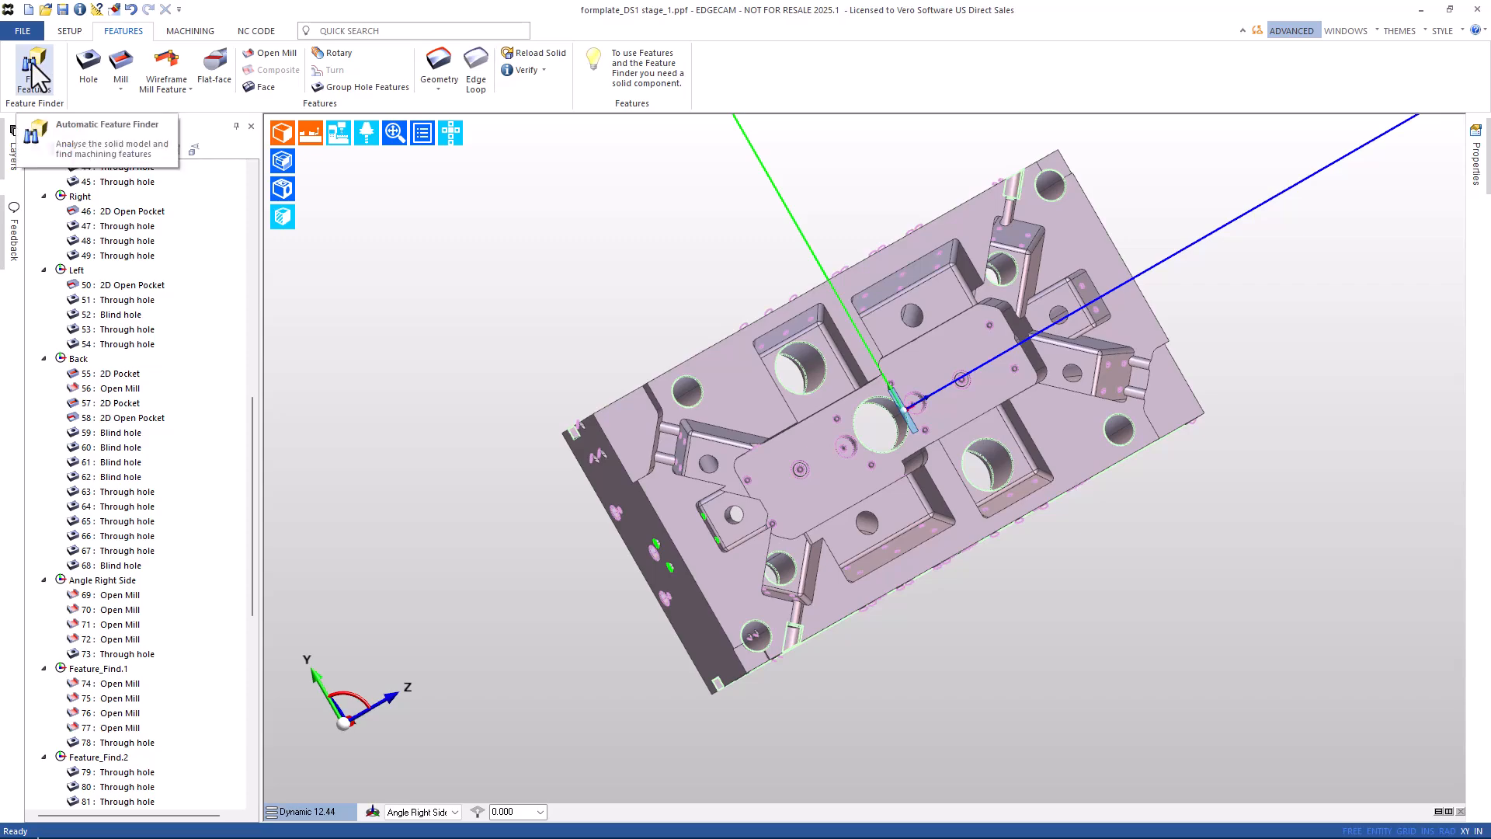
Rerun Find Features without Select Faces, with hole options set to All Holes.
click(32, 69)
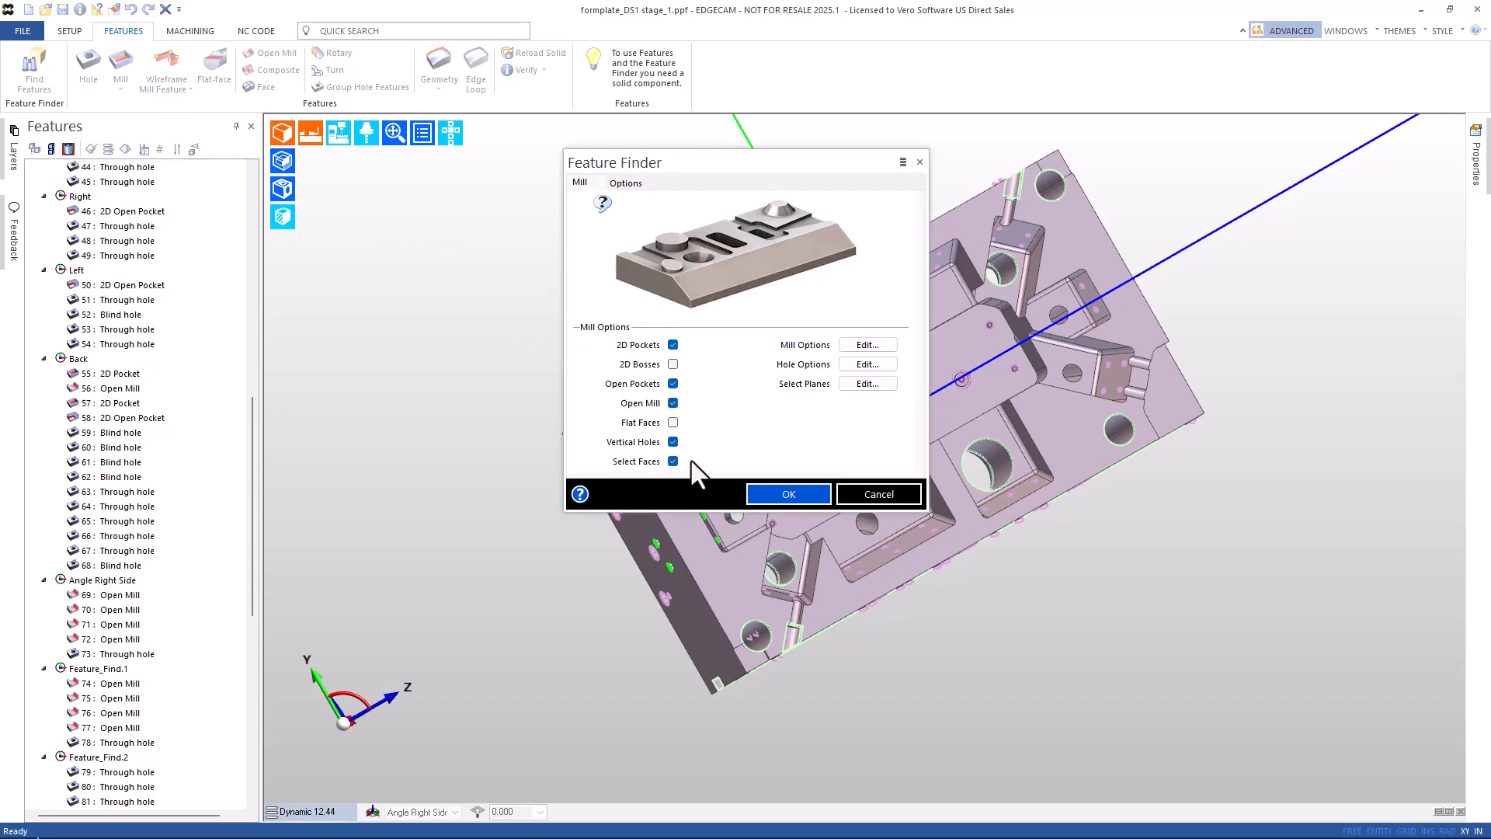
click(673, 461)
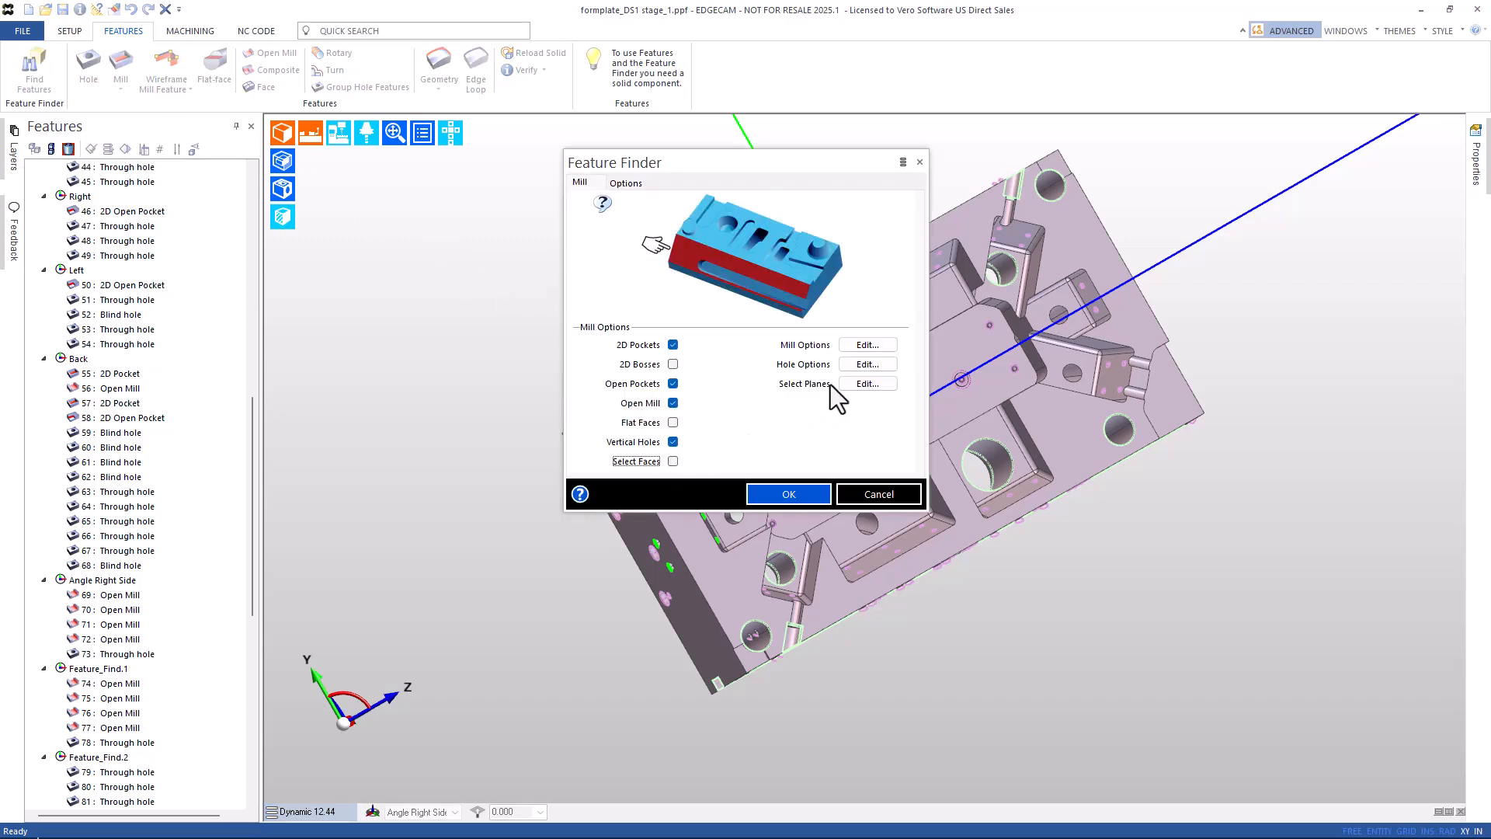
click(880, 366)
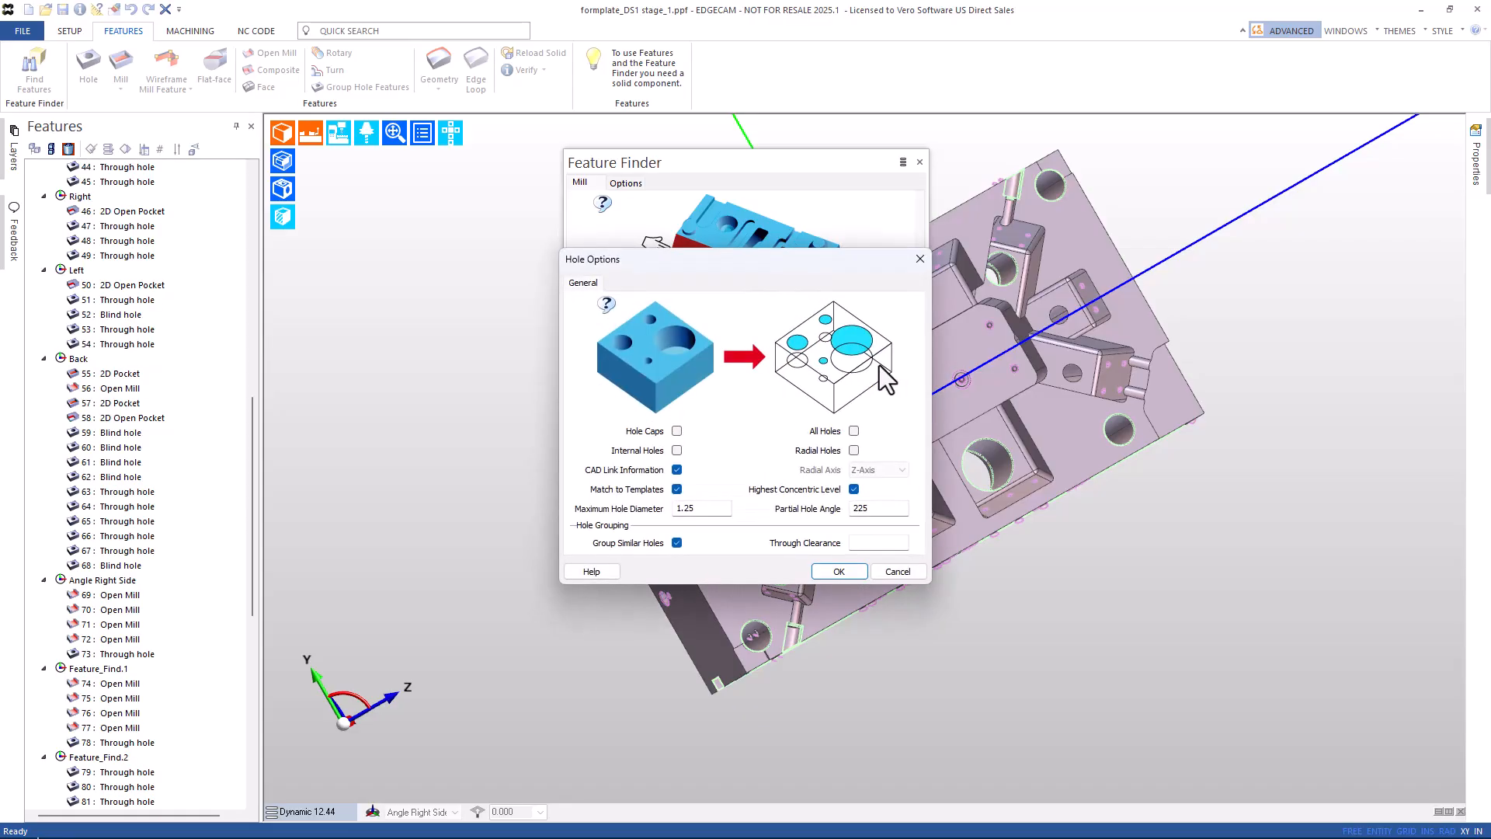
click(854, 432)
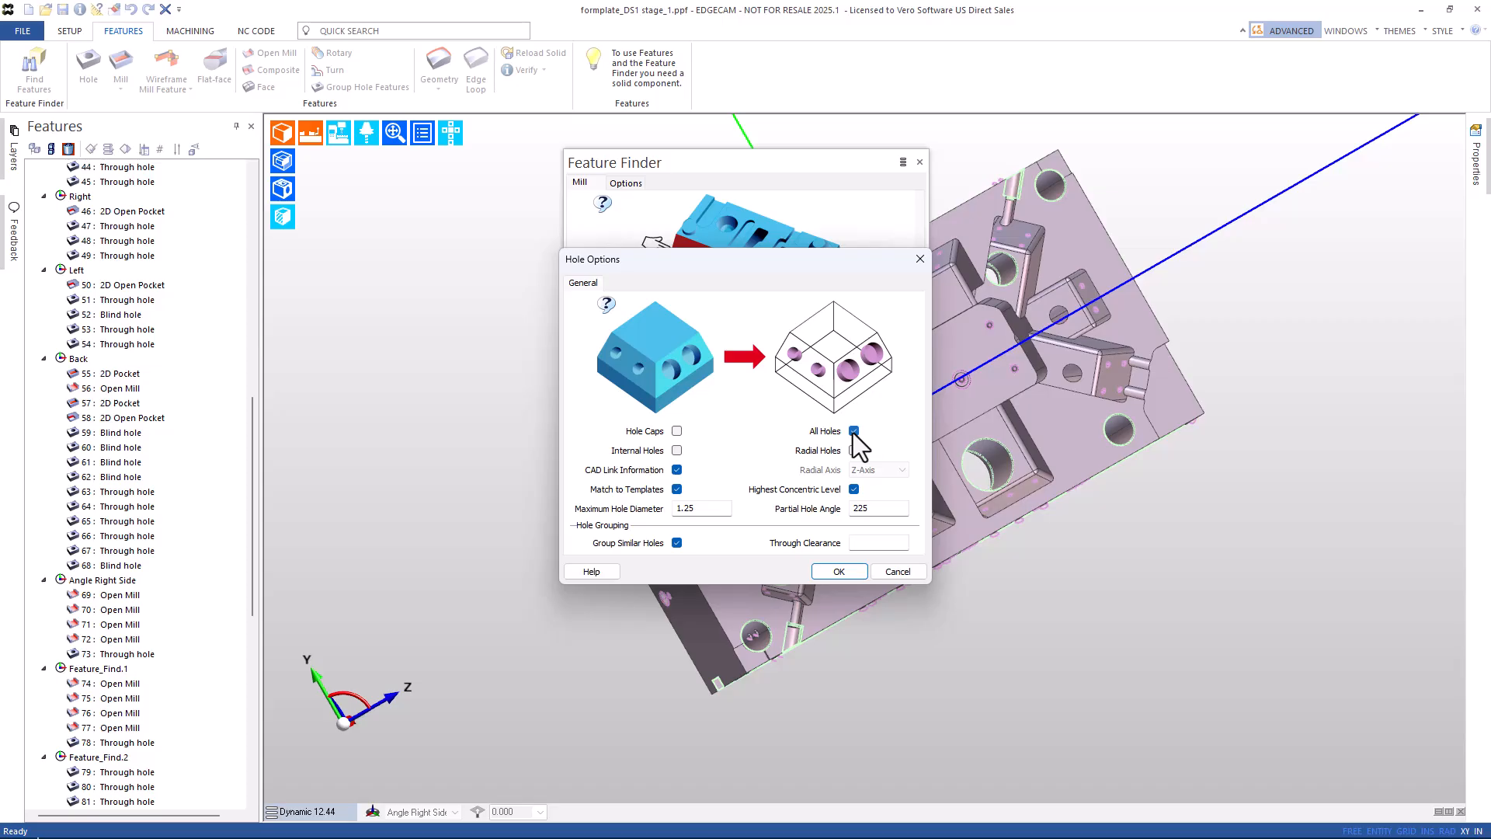
double_click(702, 509)
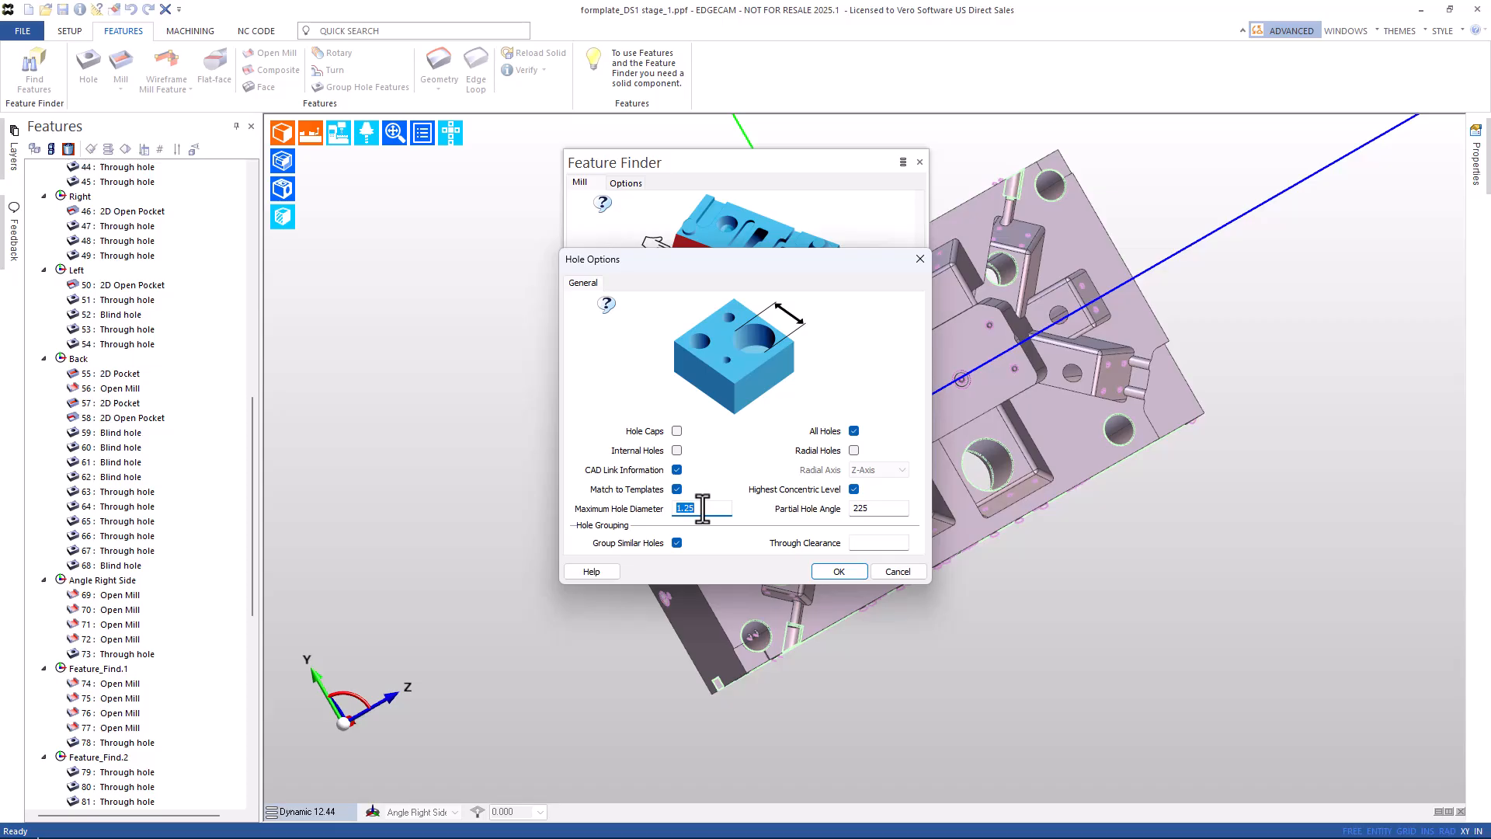
click(847, 570)
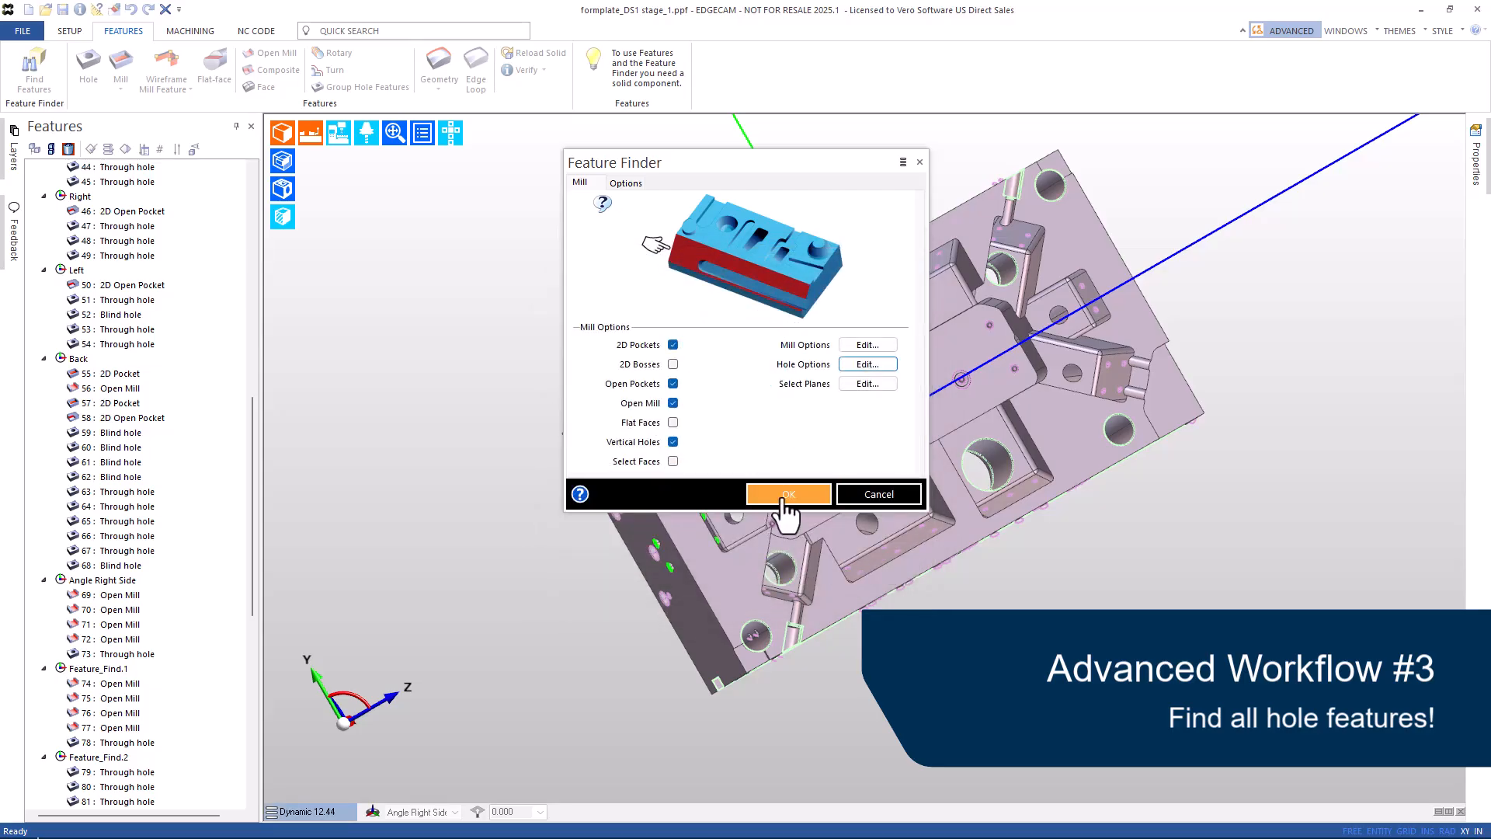
click(786, 680)
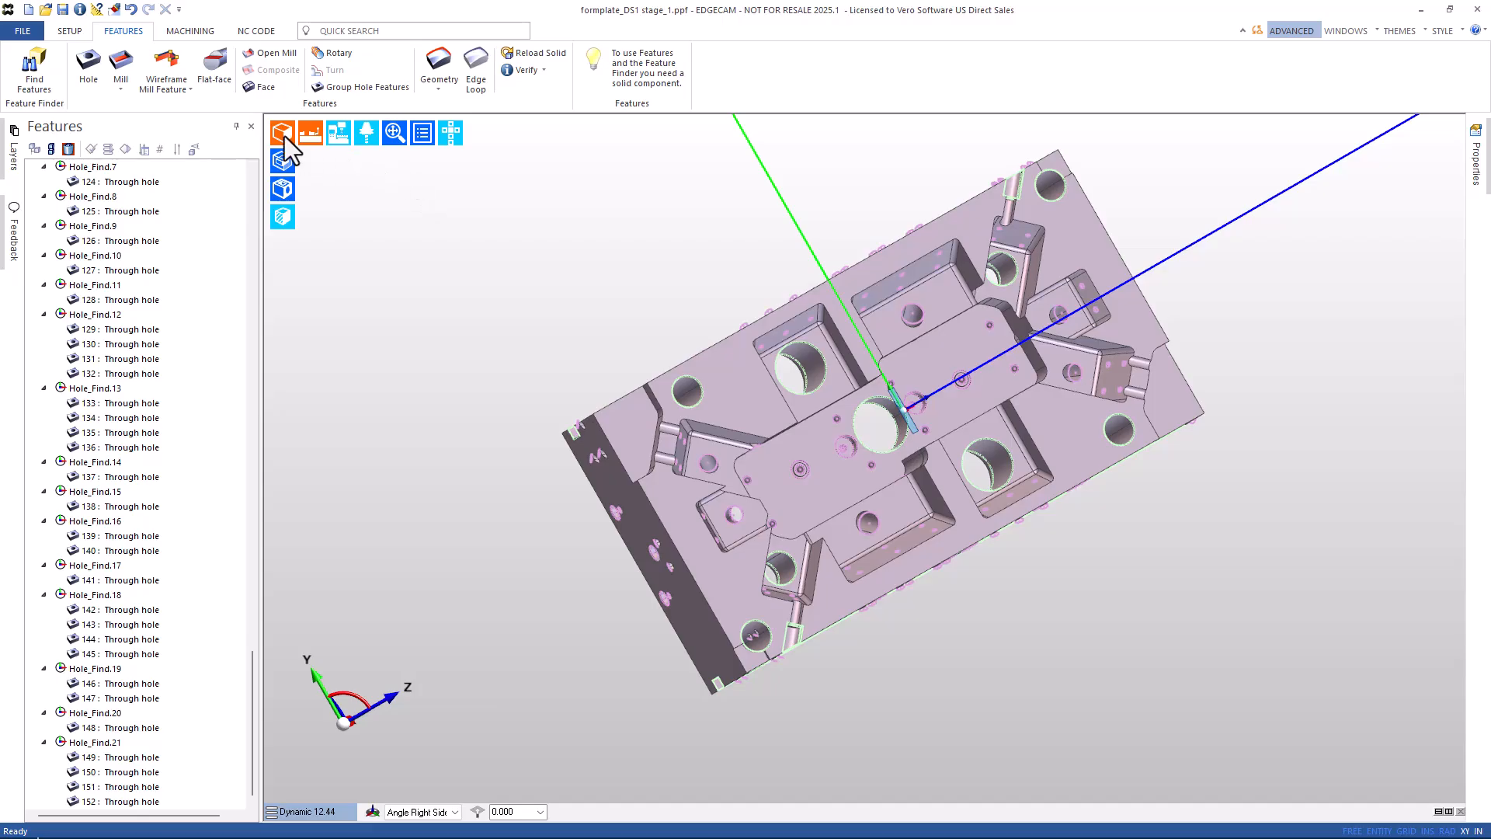
Switch to transparent shading and orbit the plate to inspect its holes.
click(281, 186)
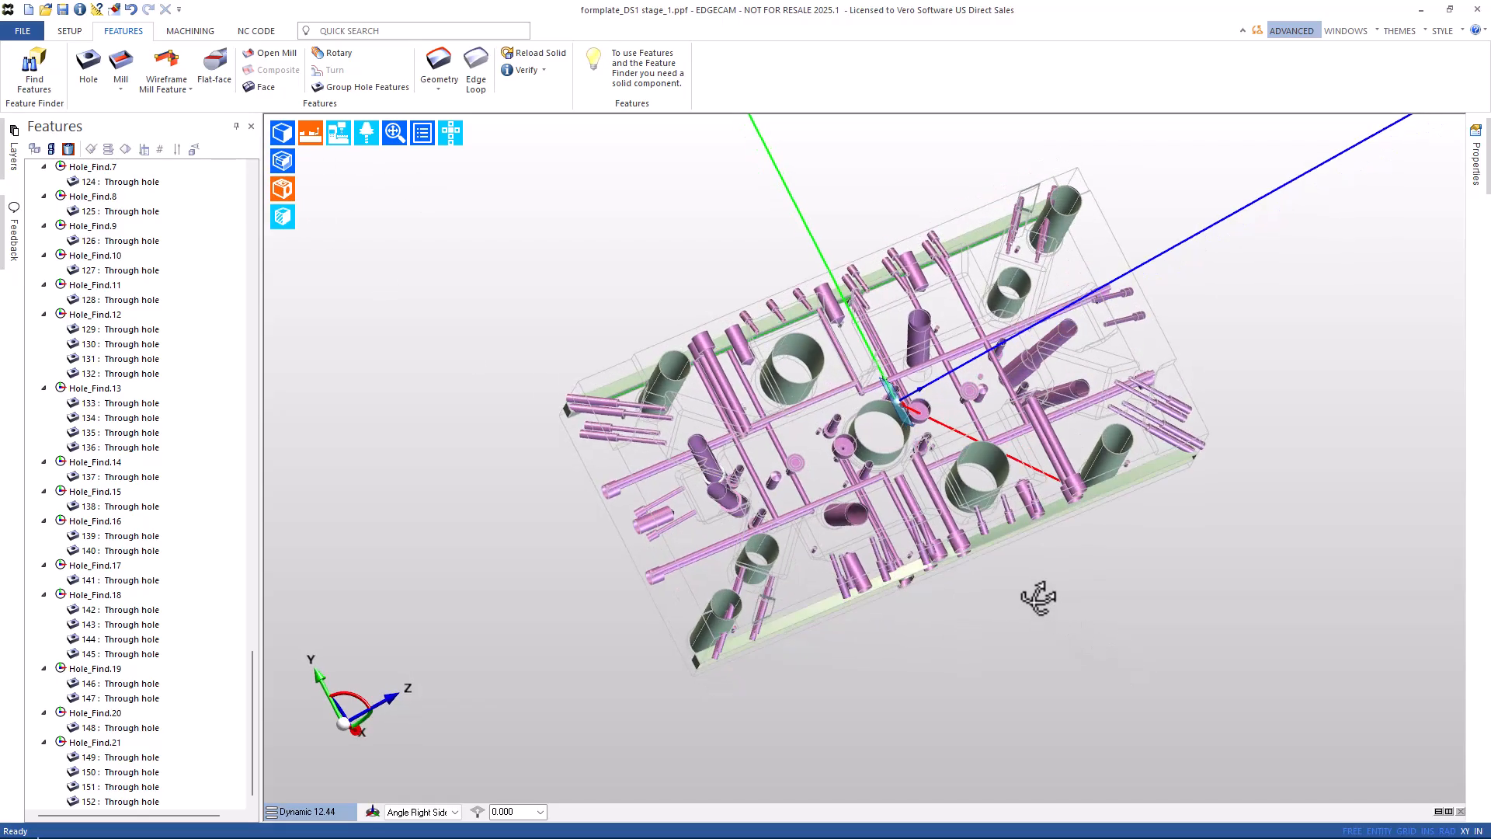
middle_drag(1038, 597, 738, 567)
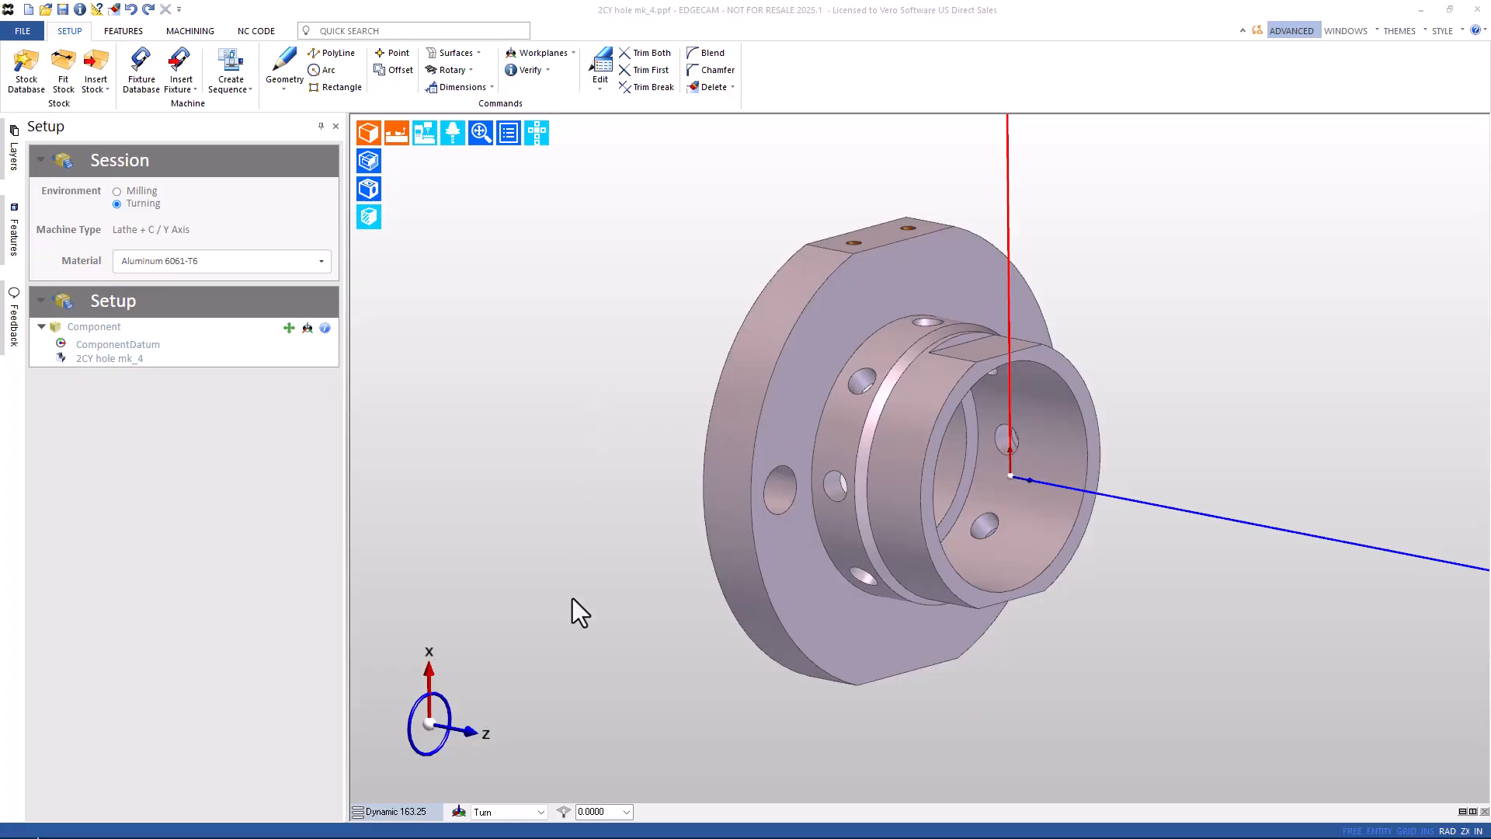
click(509, 816)
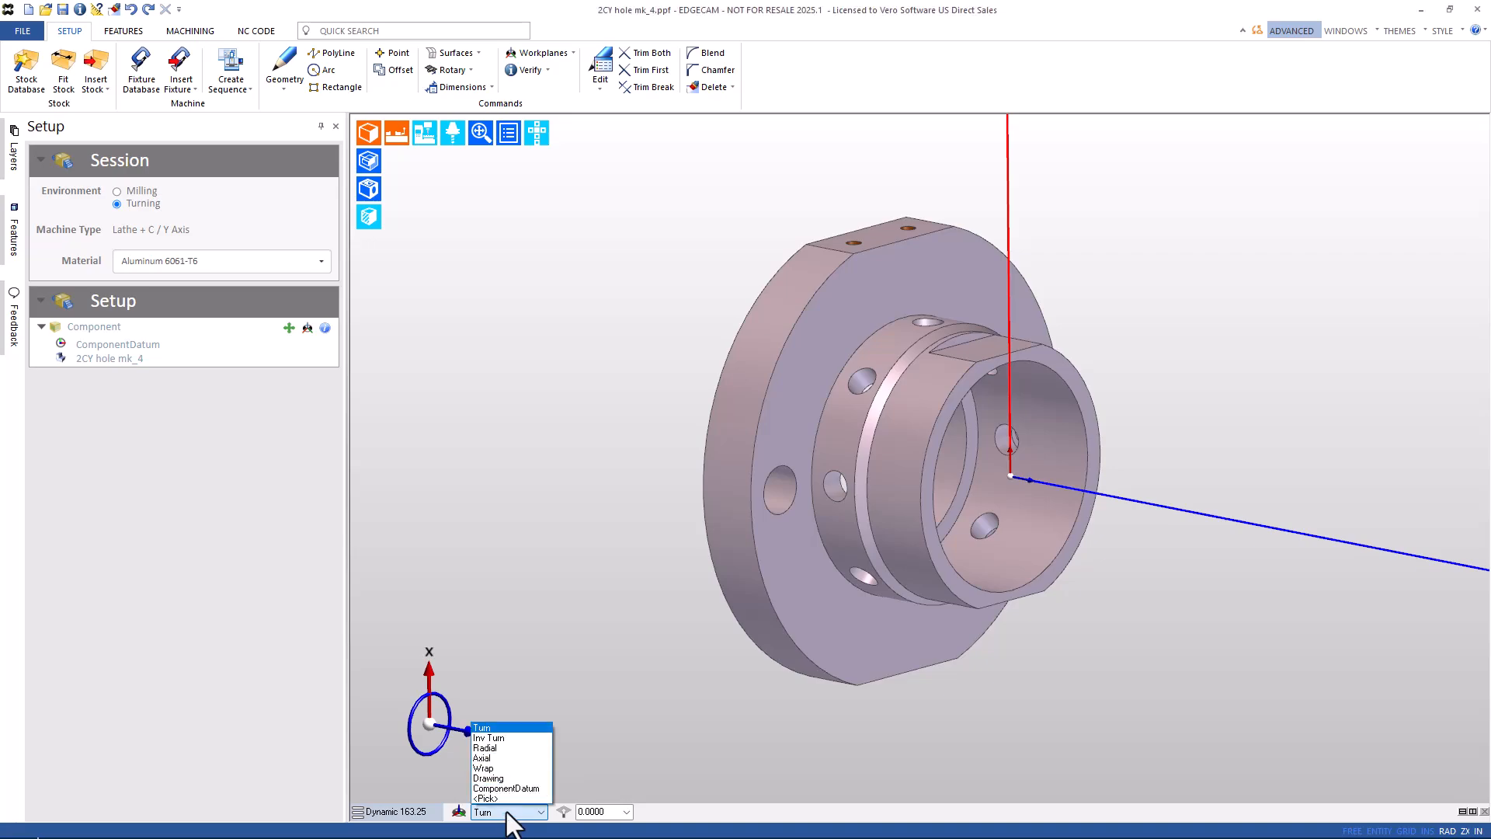
click(490, 757)
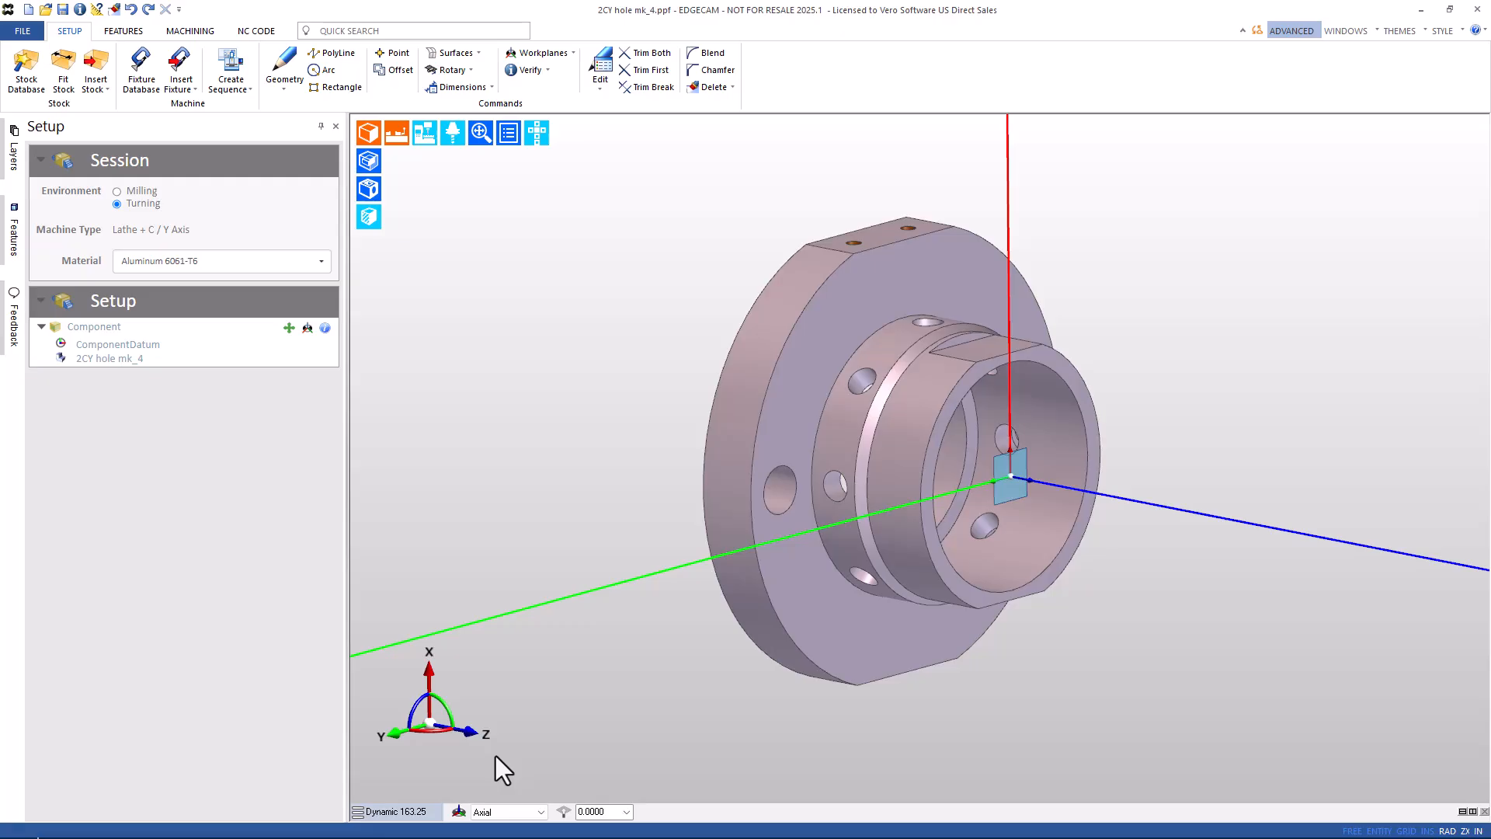
click(506, 813)
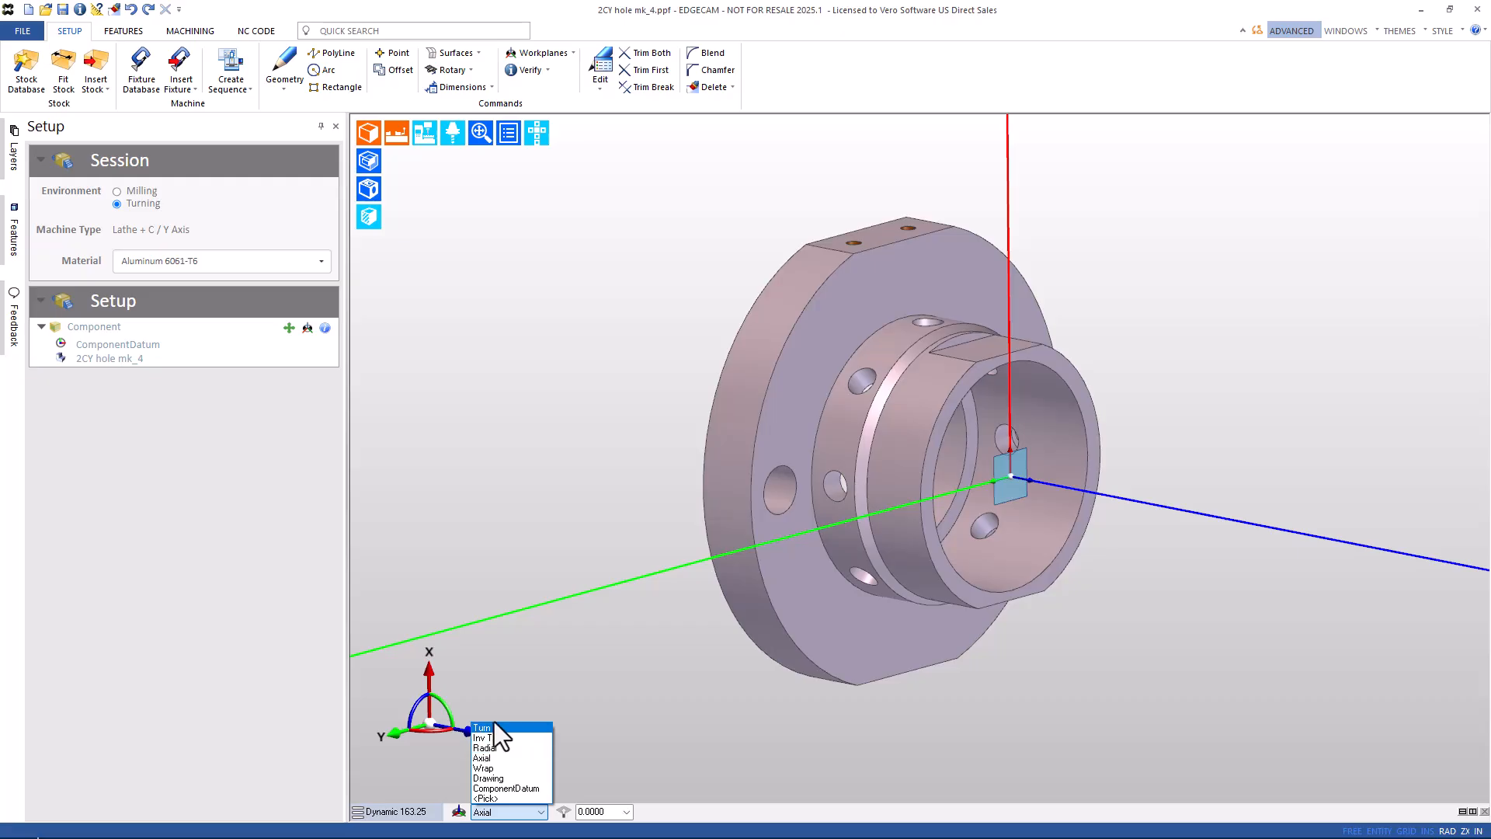
click(495, 728)
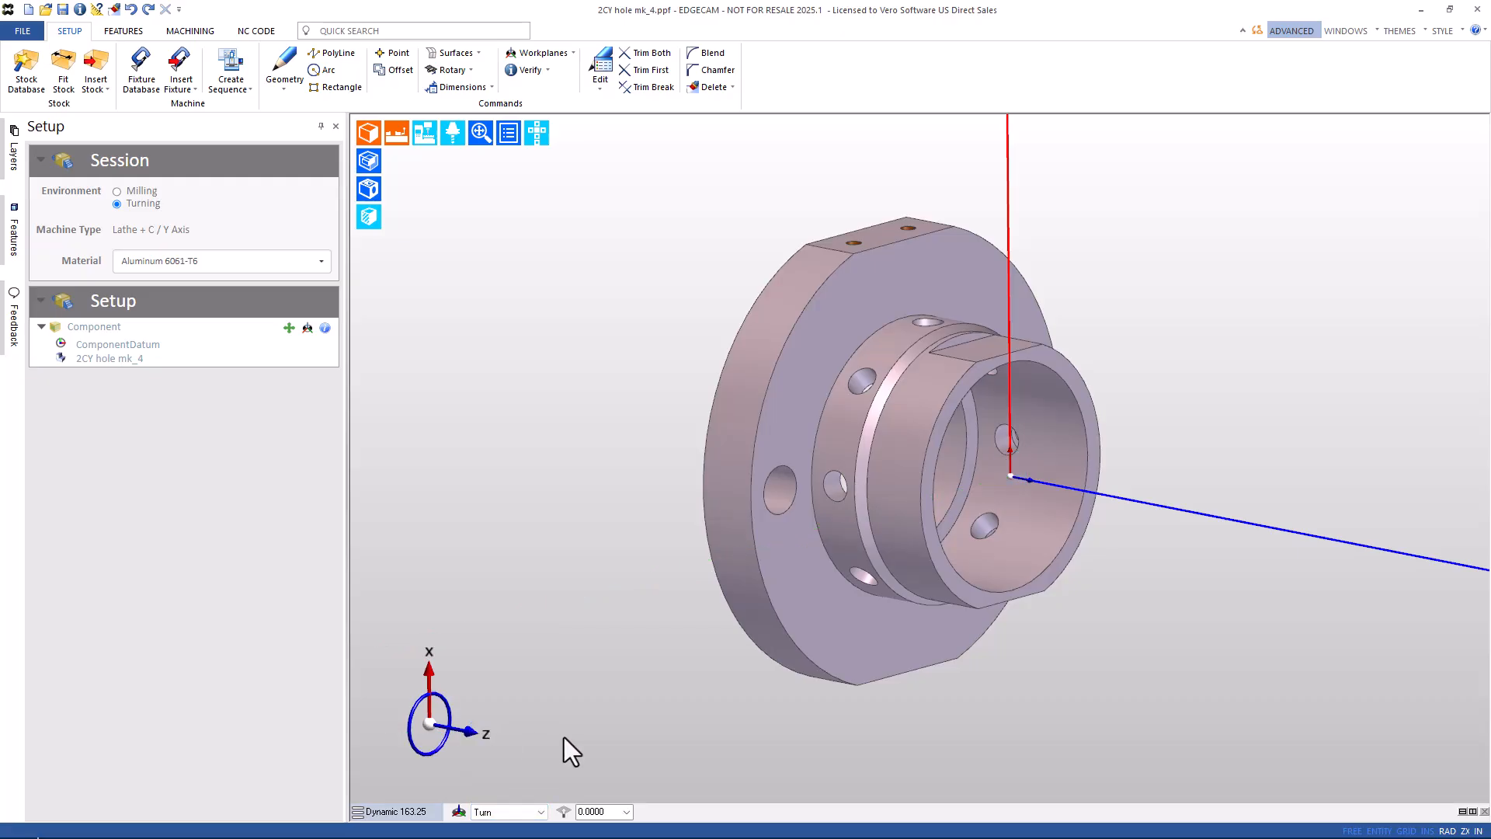
click(504, 812)
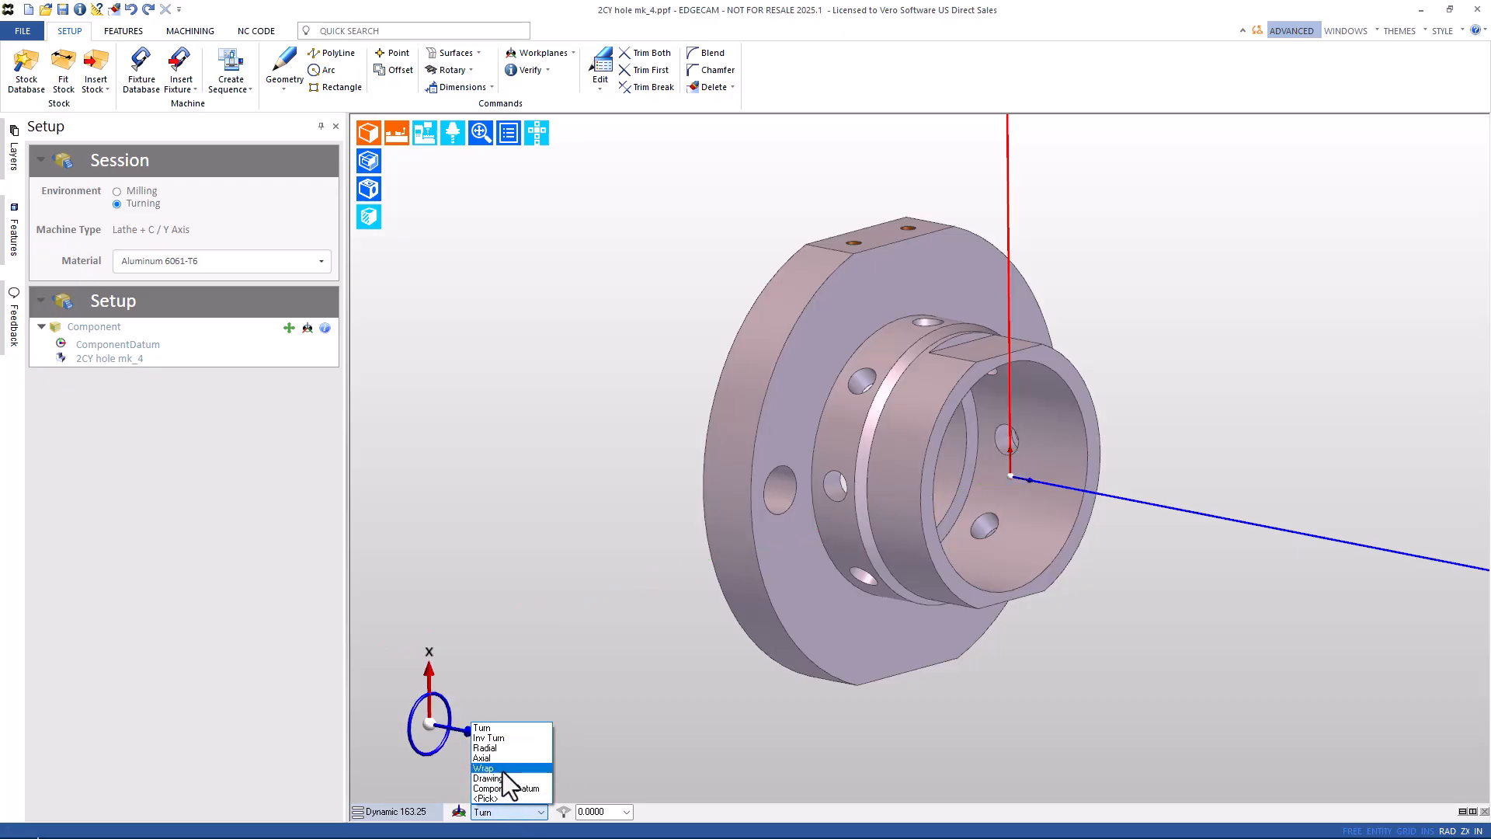
click(501, 760)
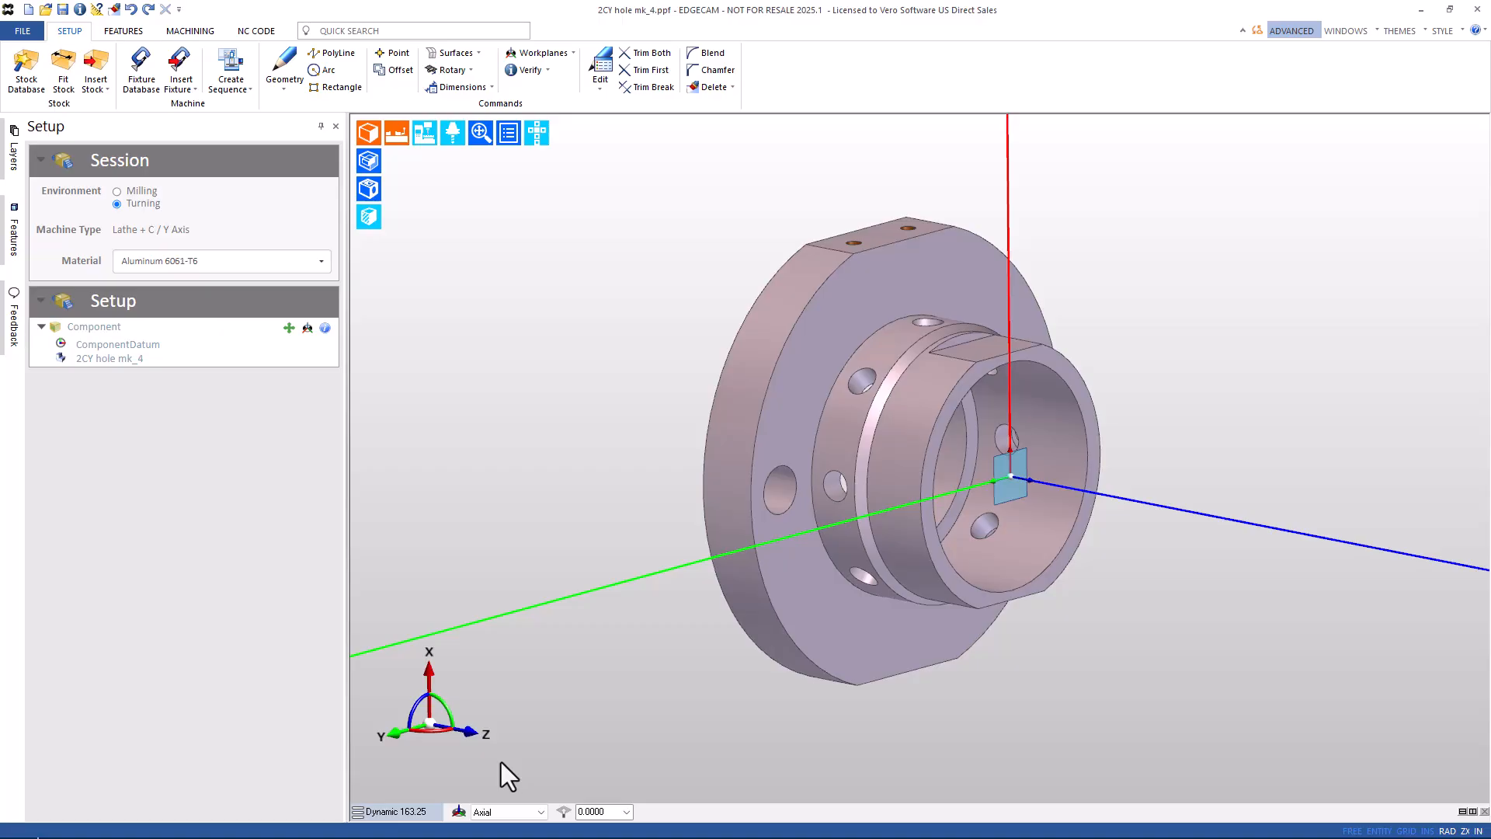
click(499, 814)
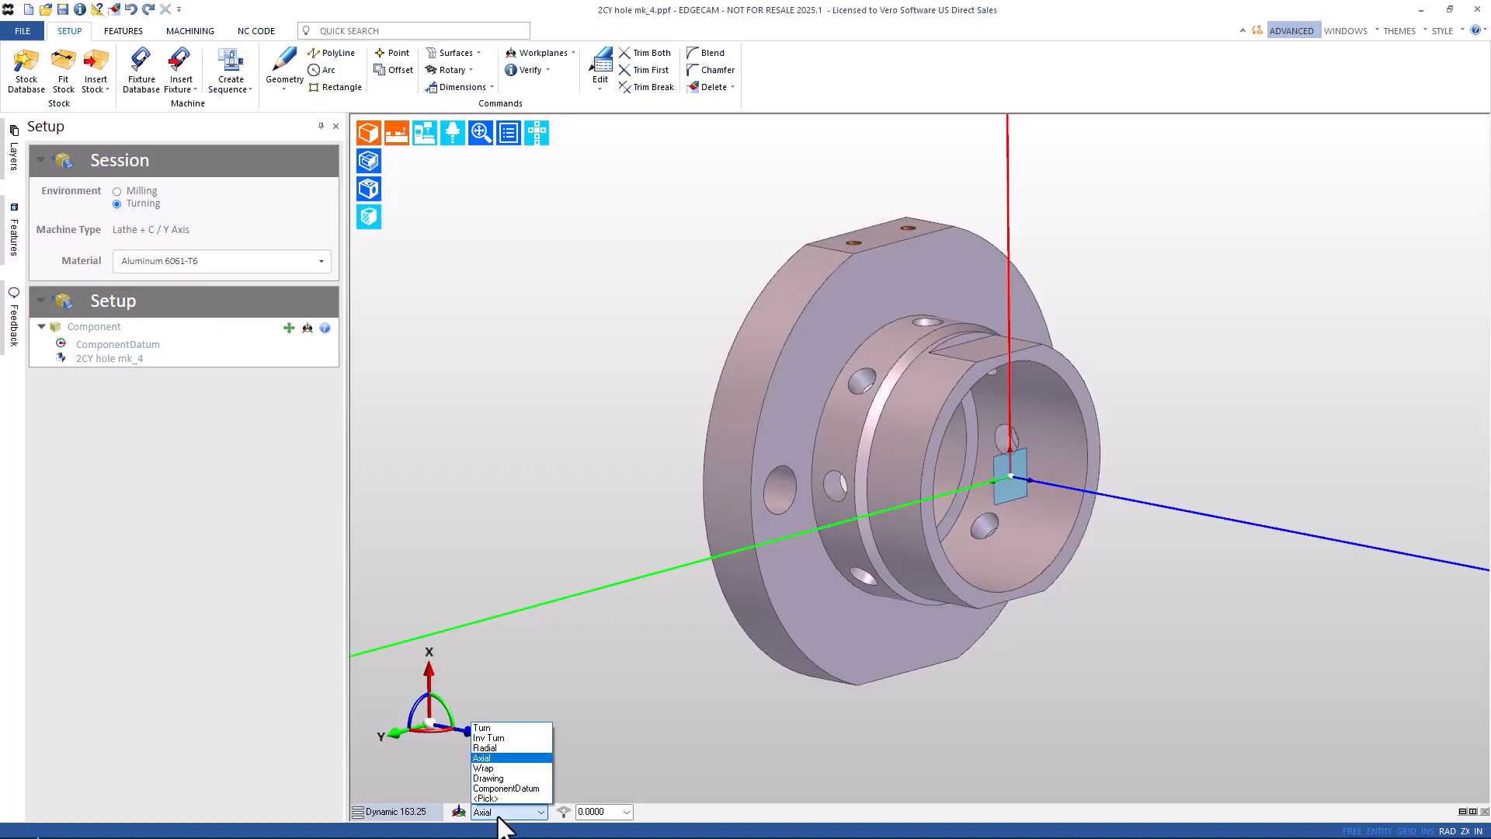
click(497, 729)
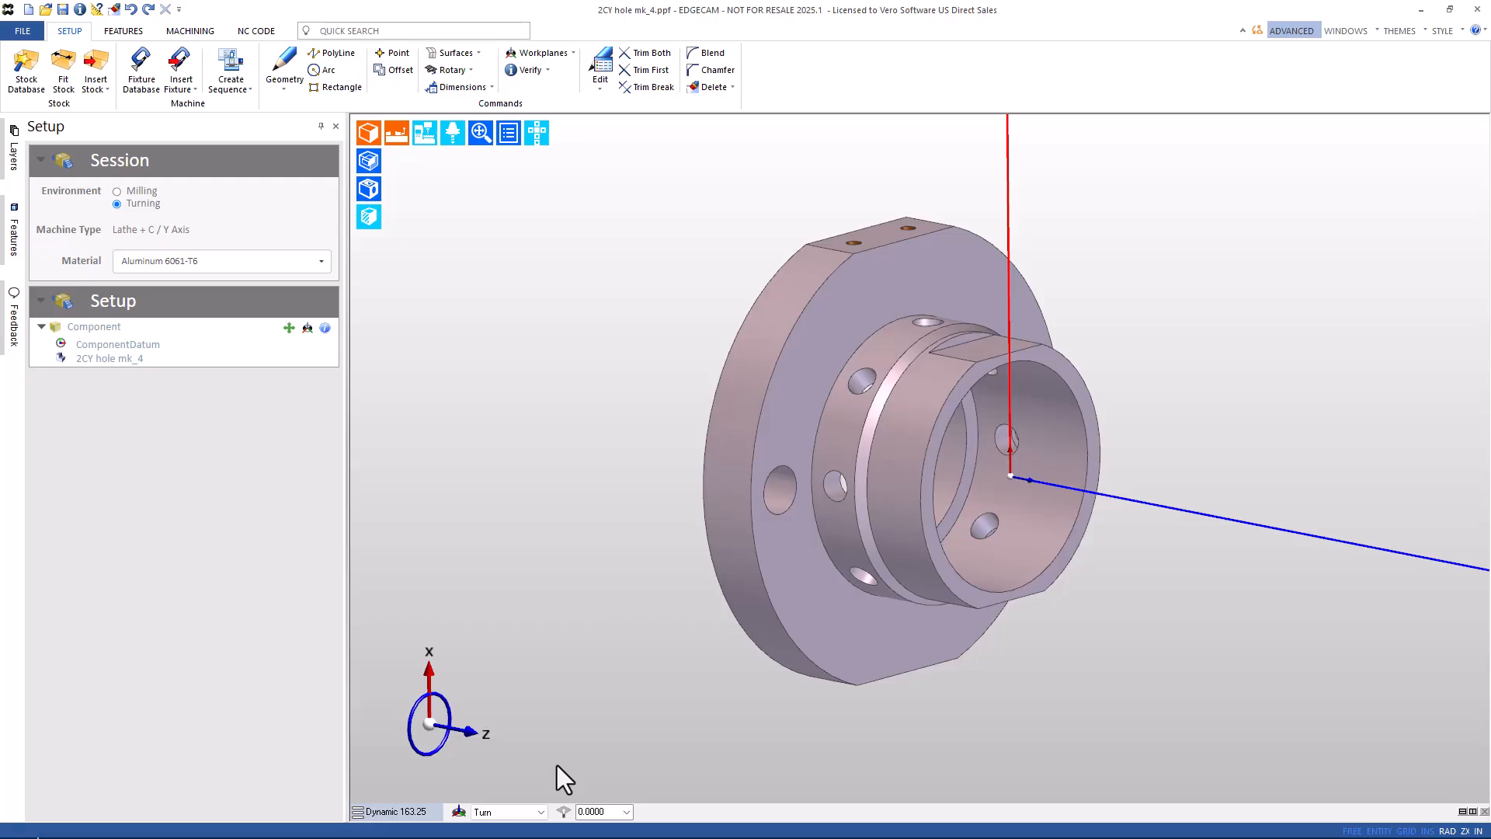
click(550, 52)
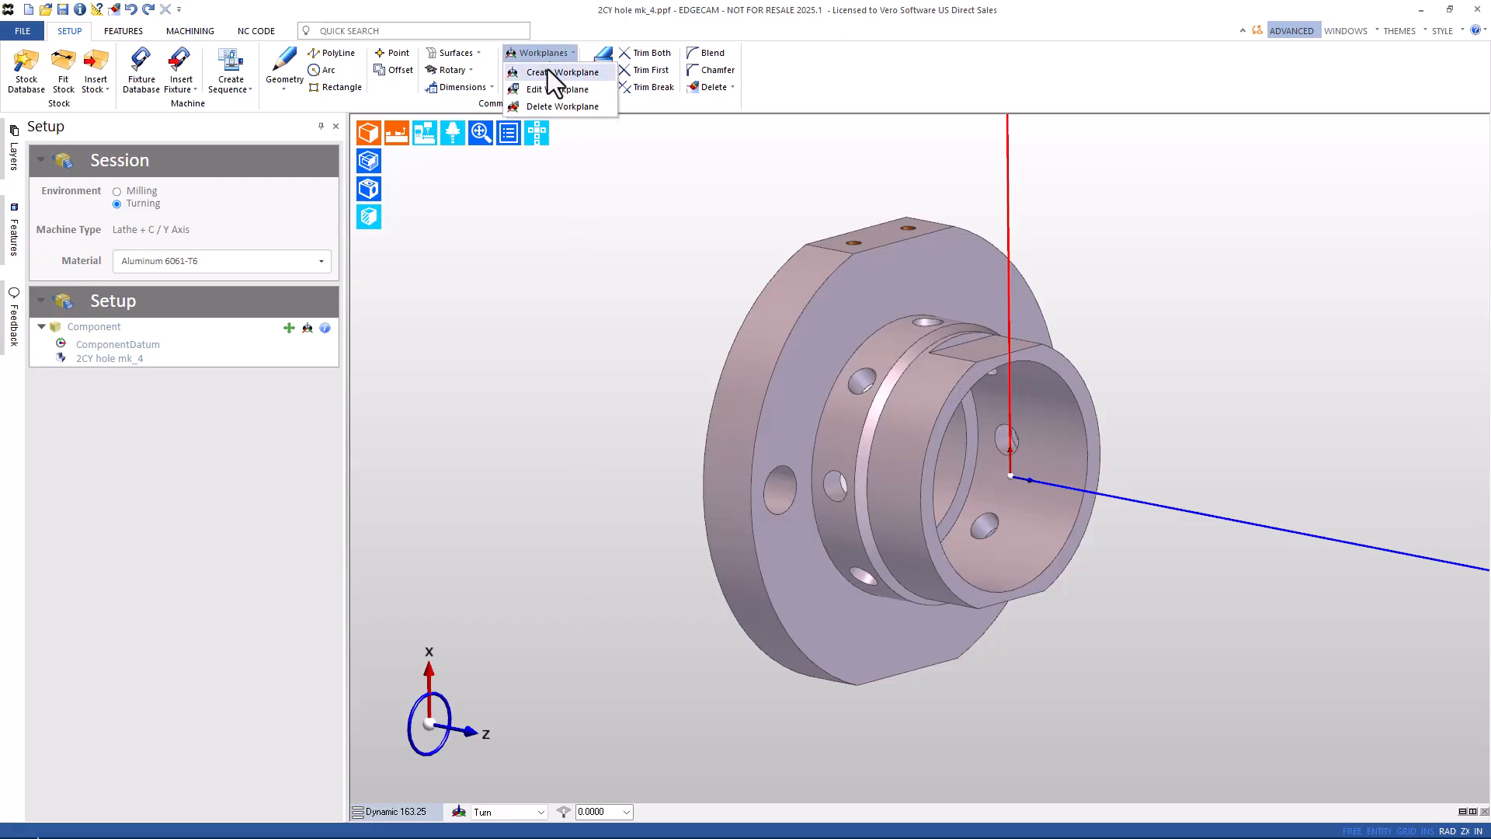
click(547, 68)
click(907, 235)
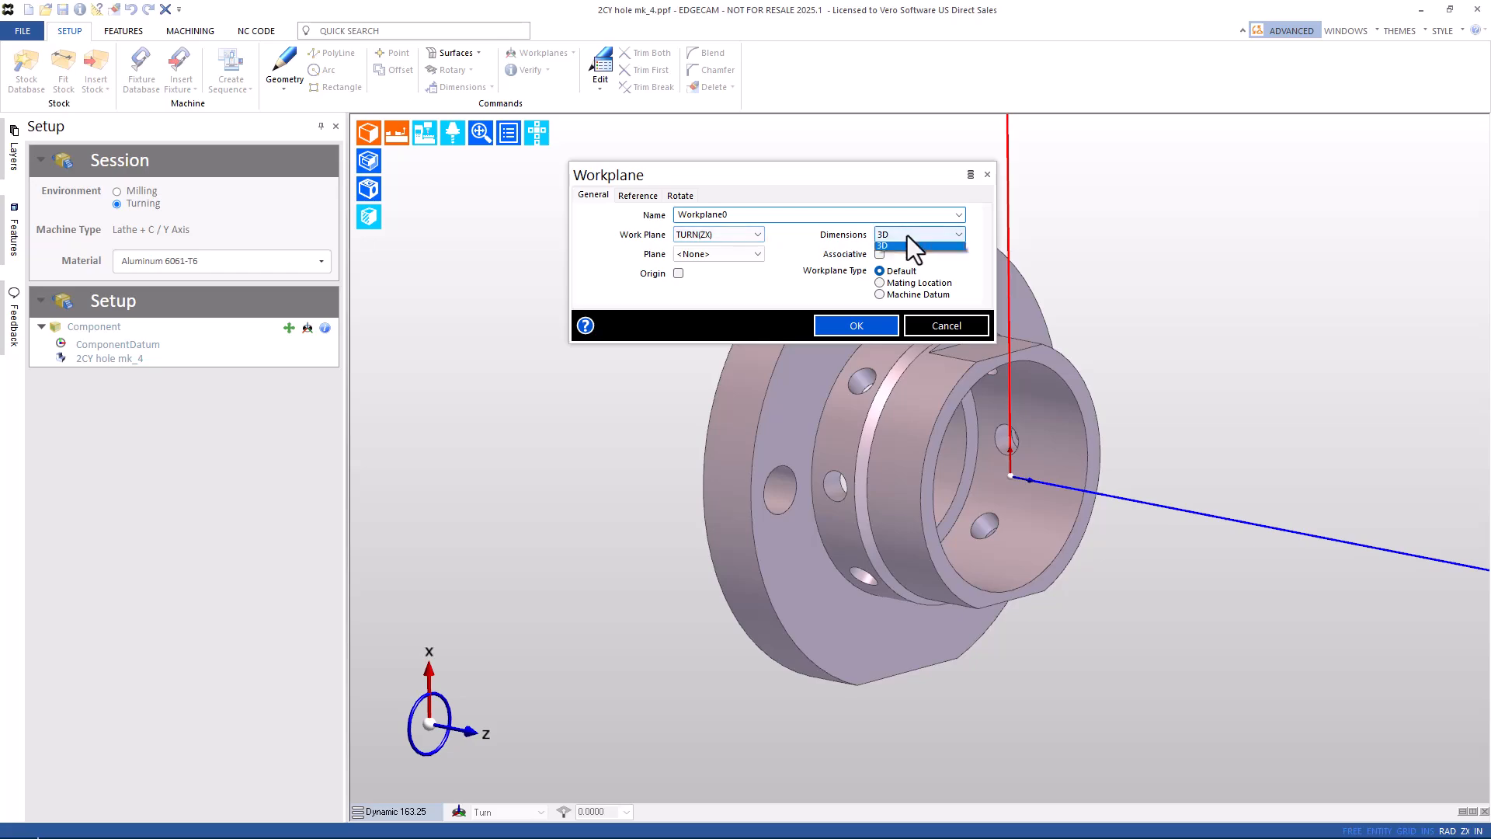
click(906, 245)
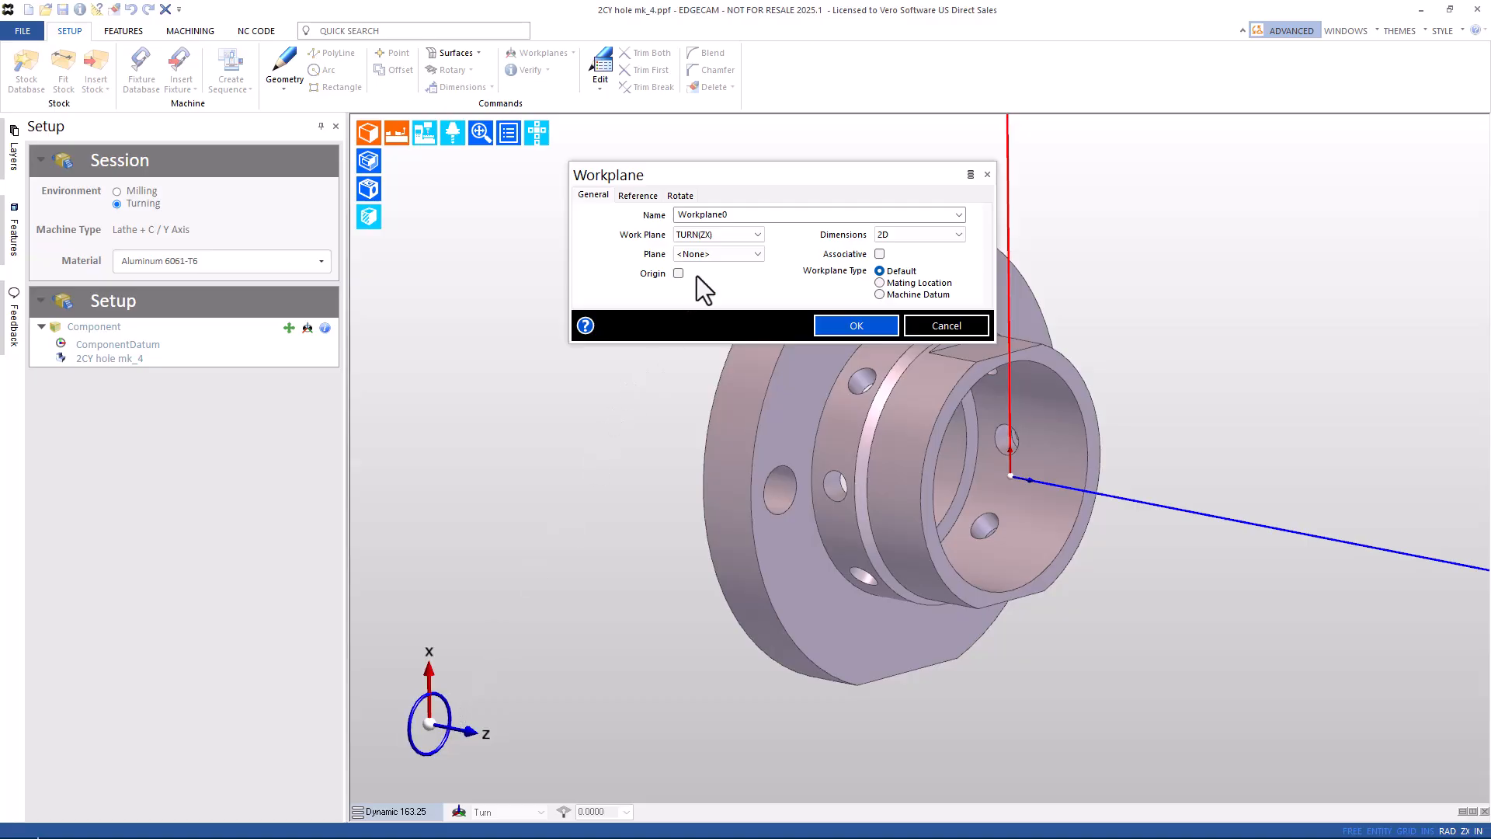
click(721, 233)
click(706, 248)
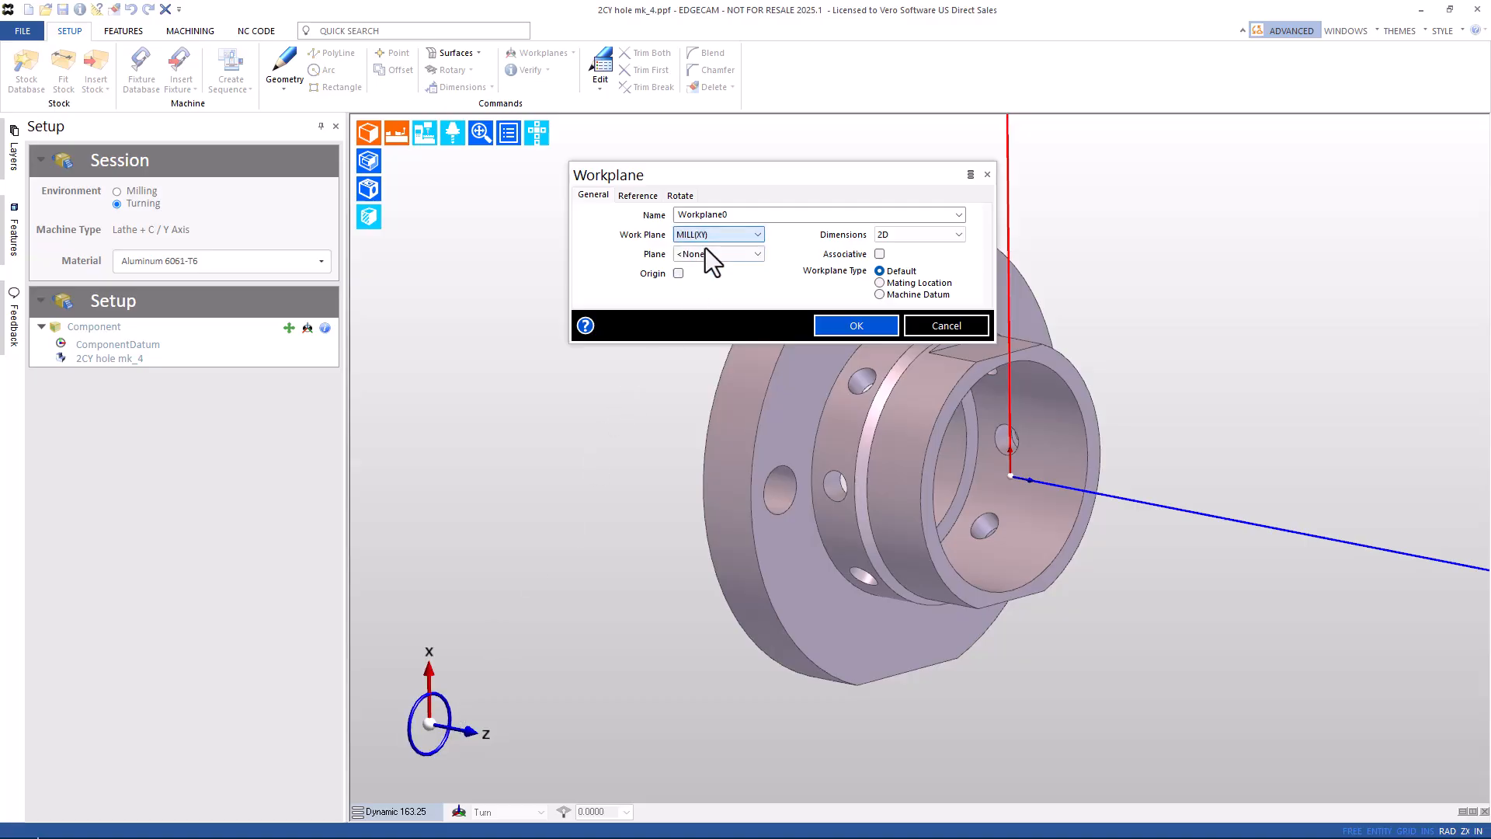
click(899, 234)
click(897, 258)
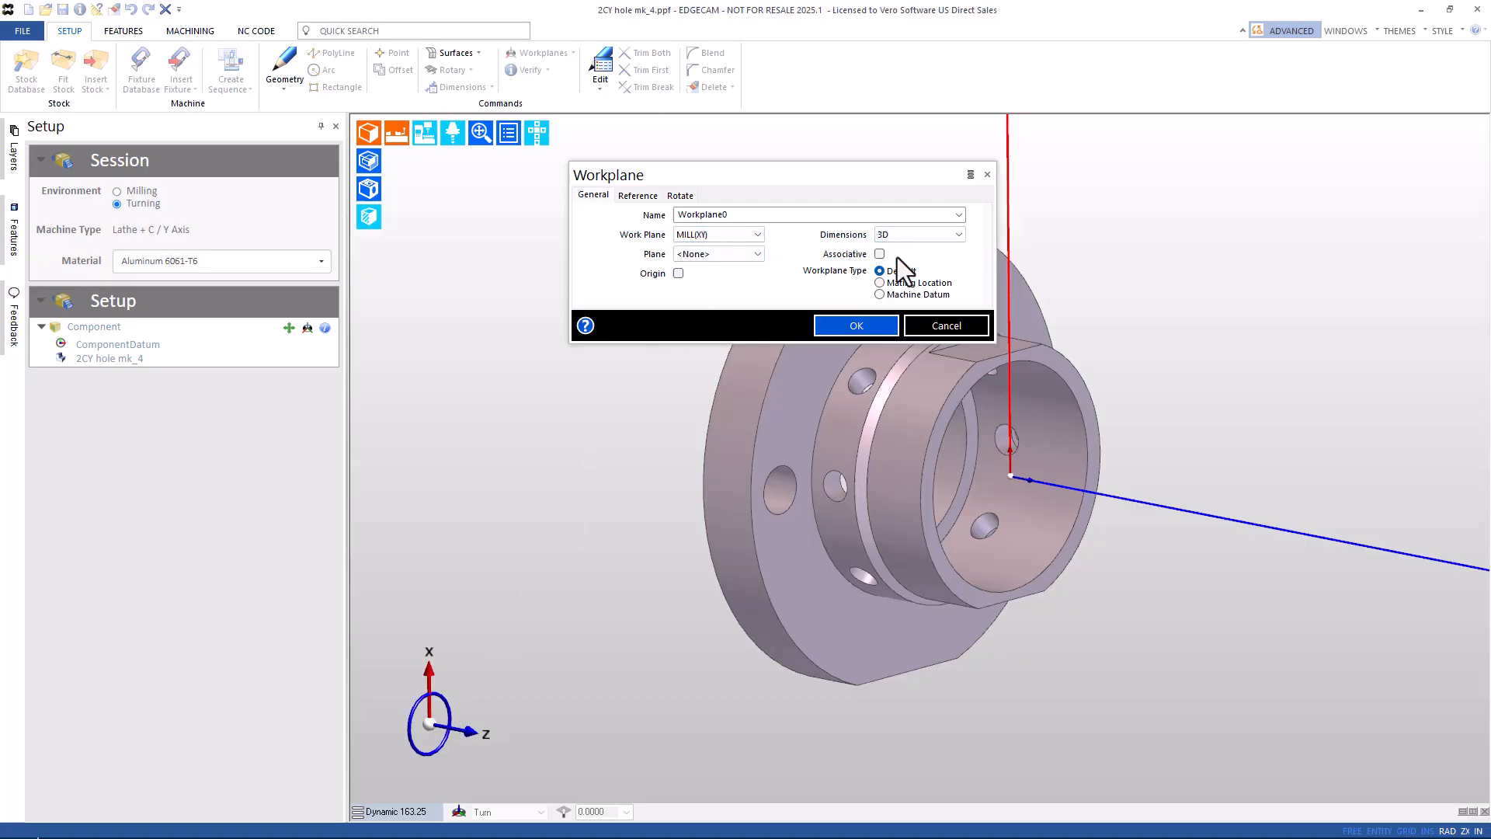
click(943, 327)
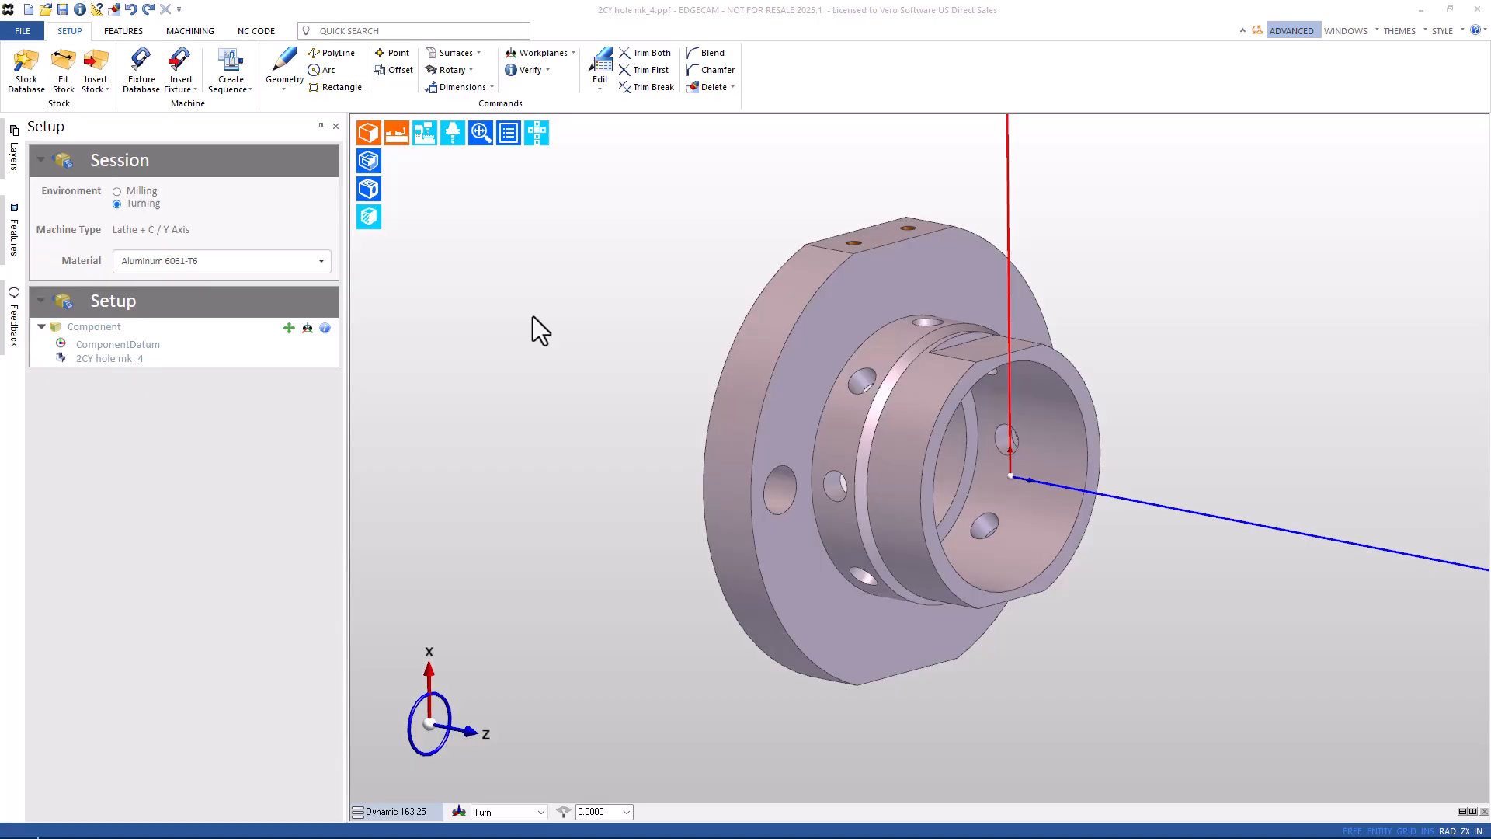
Run Find Features with 2D Pockets, 2D Bosses and Flat Faces off, searching only the Axial plane.
click(124, 31)
click(34, 66)
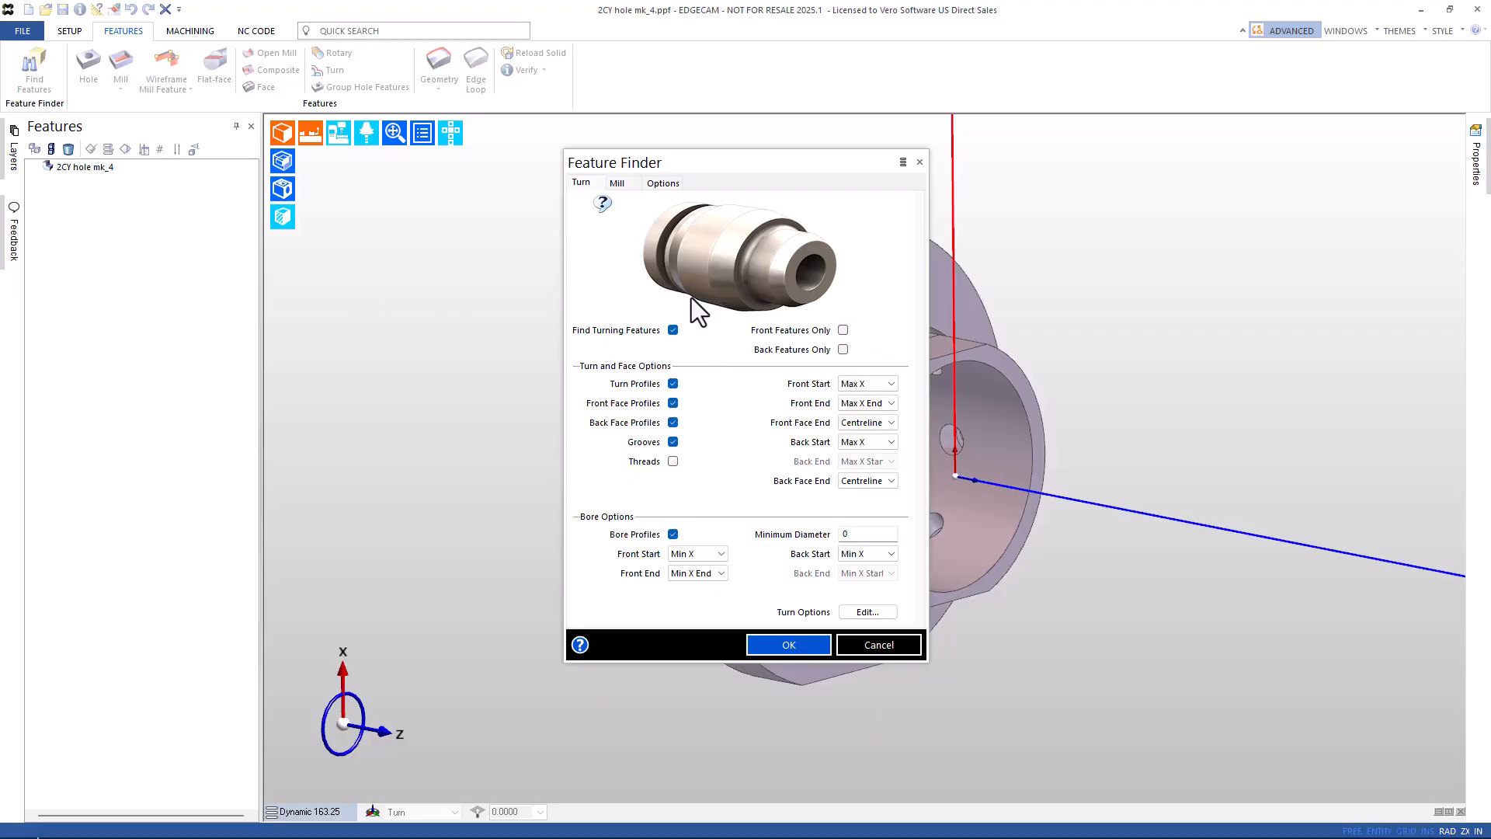
click(617, 184)
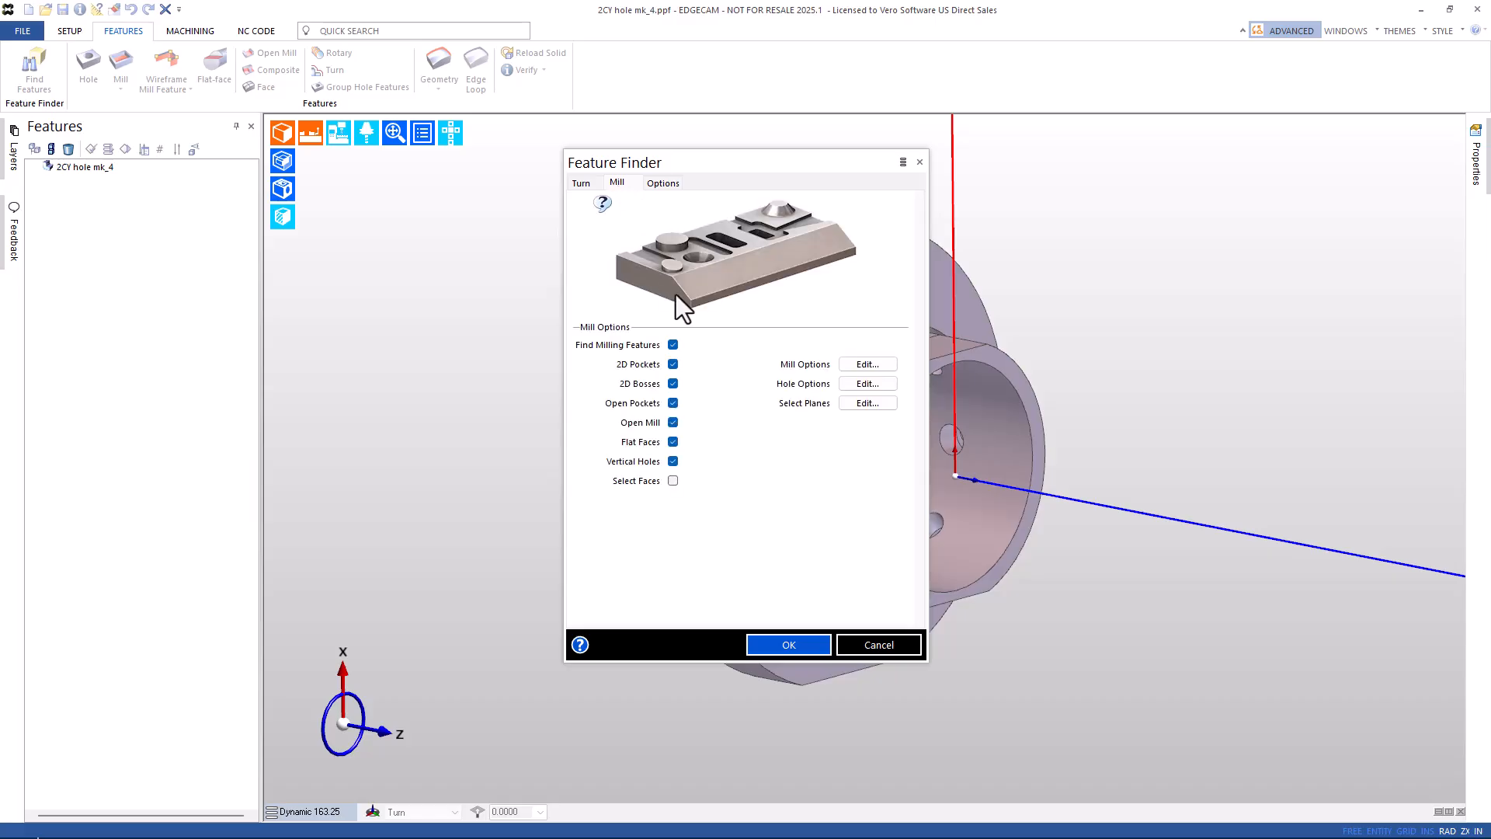
click(673, 365)
click(673, 383)
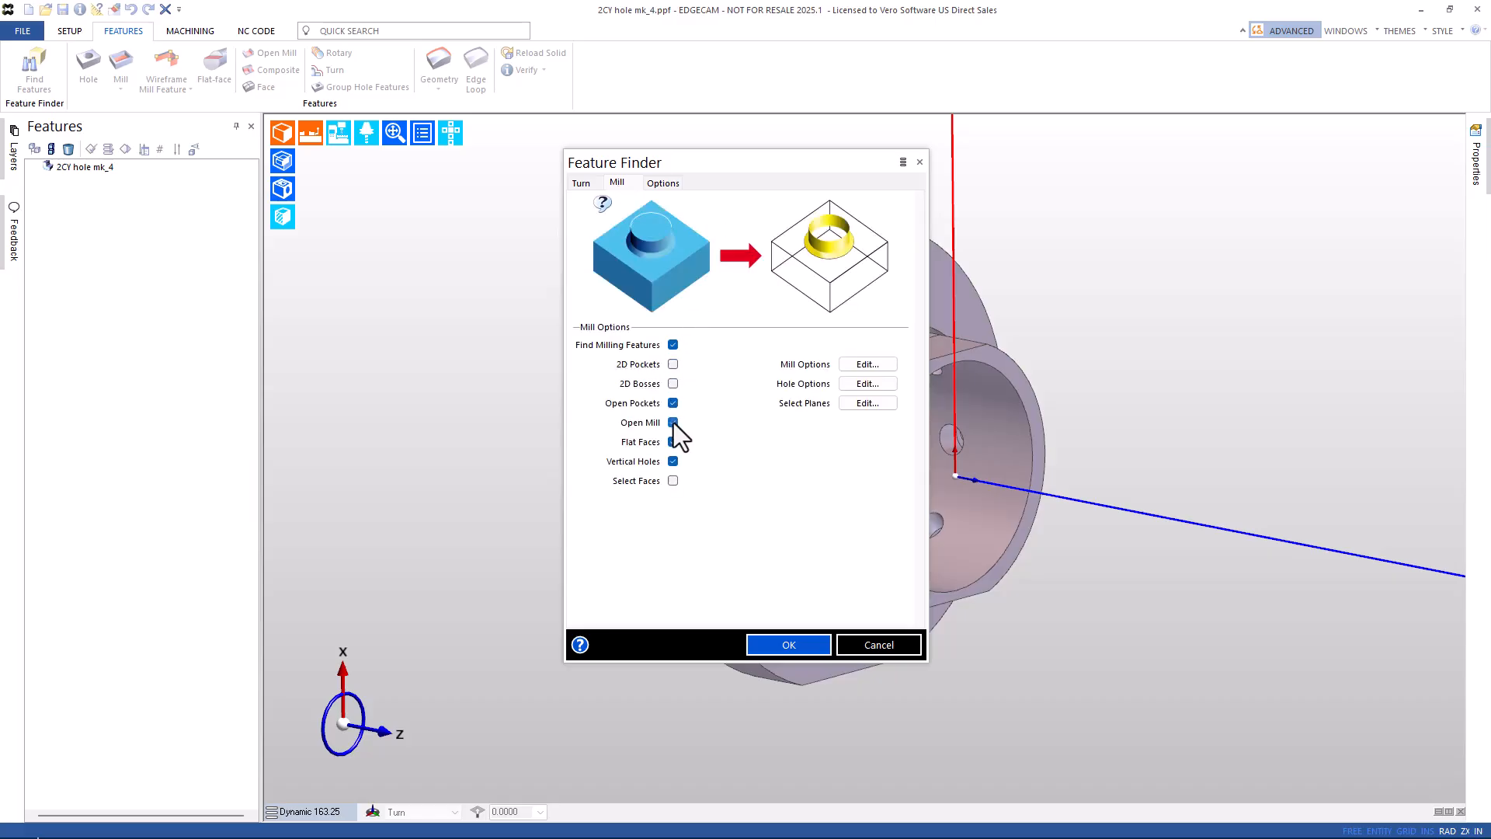
click(673, 442)
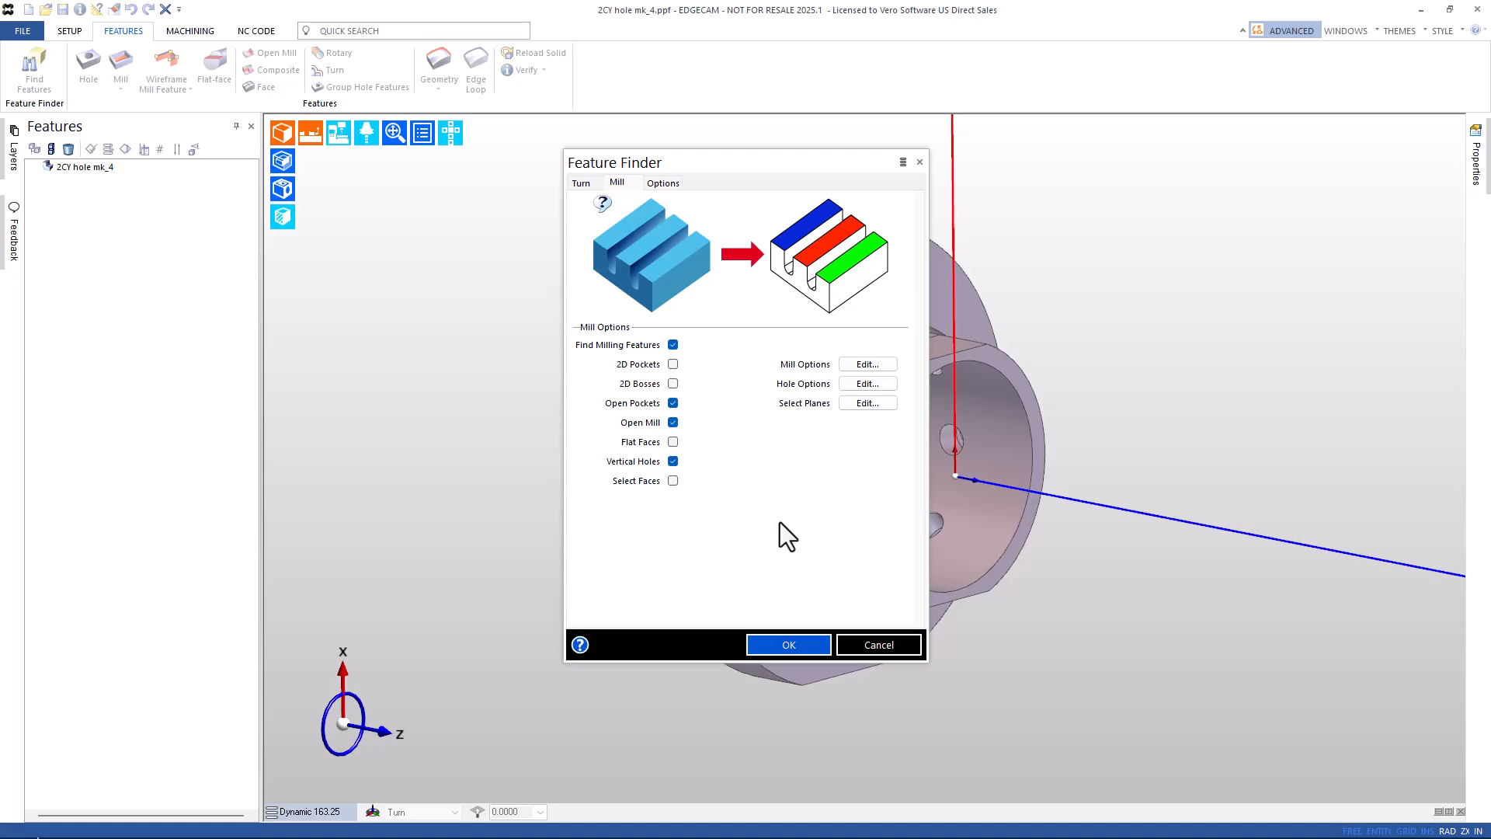
click(864, 404)
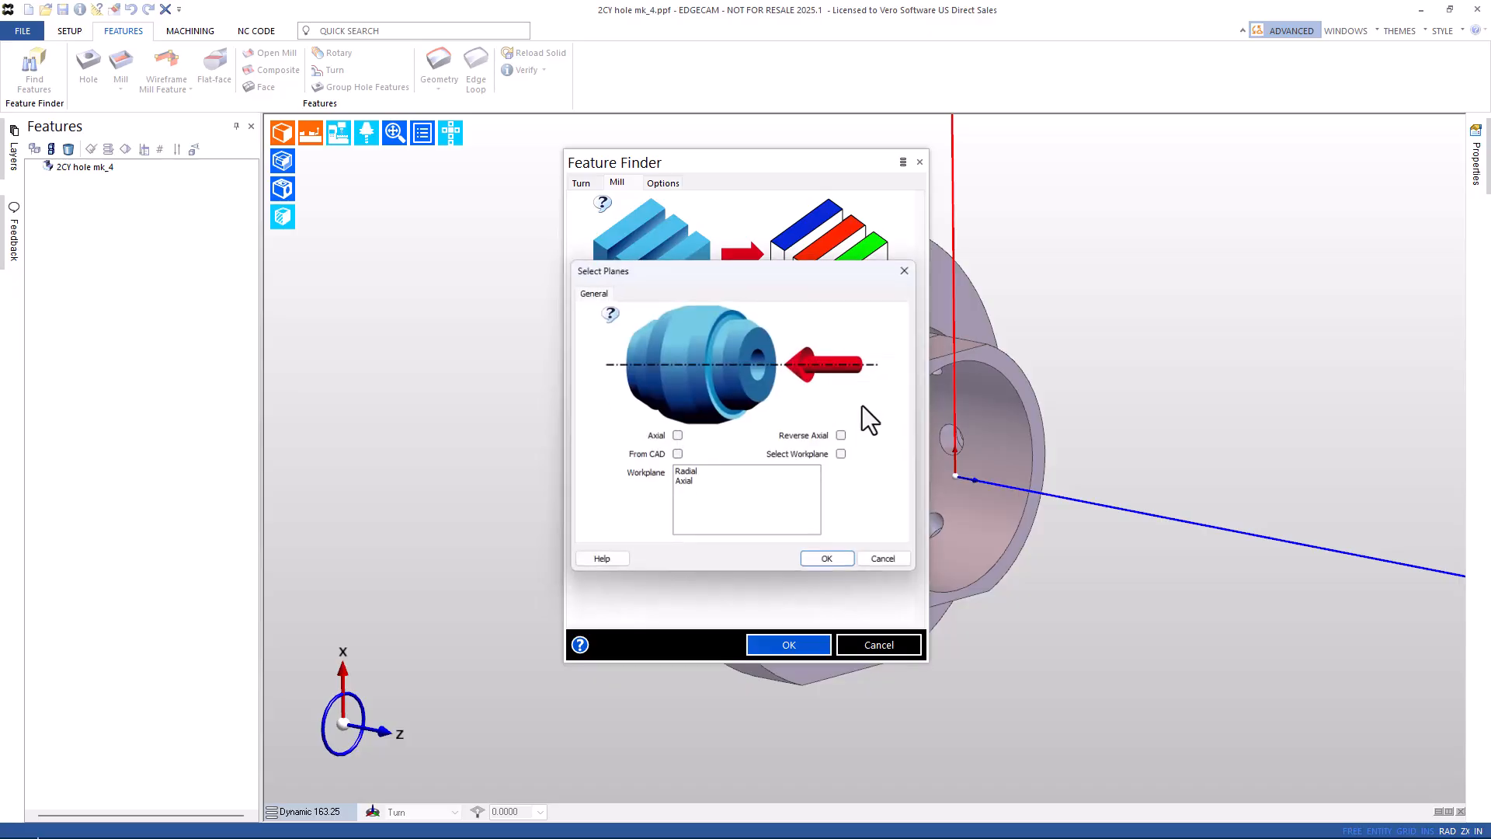
click(676, 438)
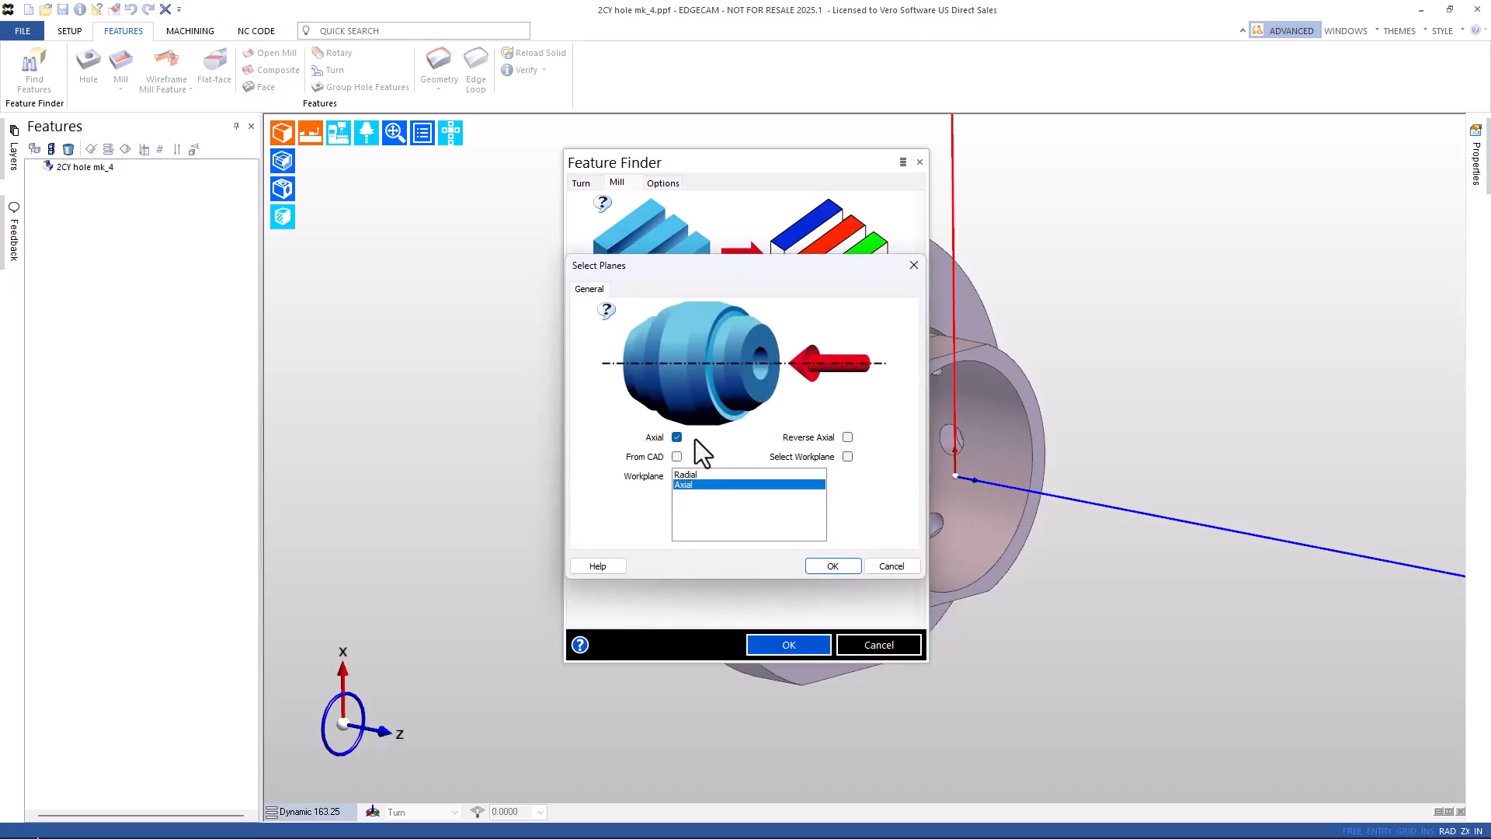
click(828, 565)
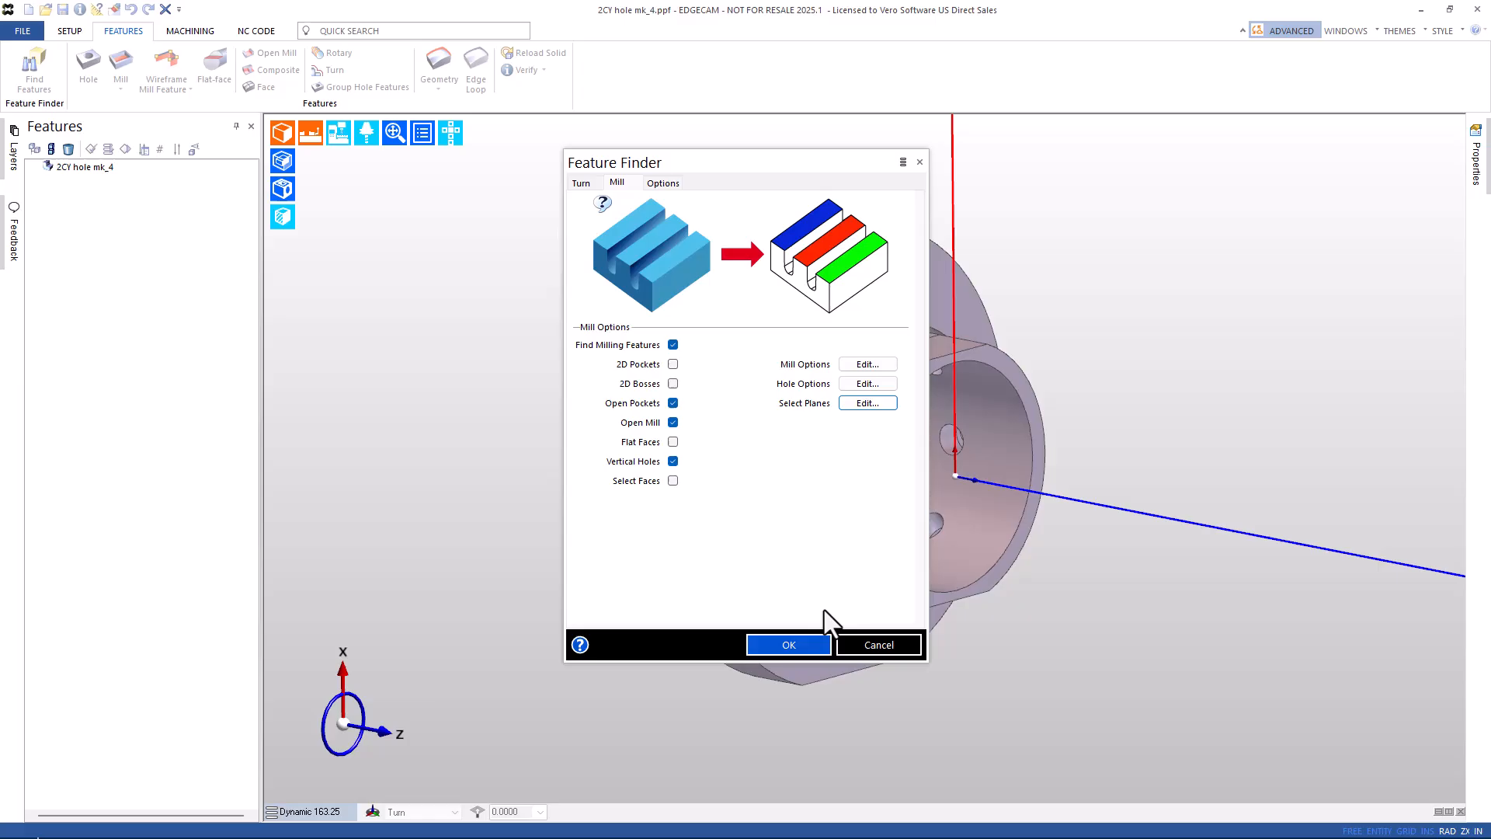
click(778, 646)
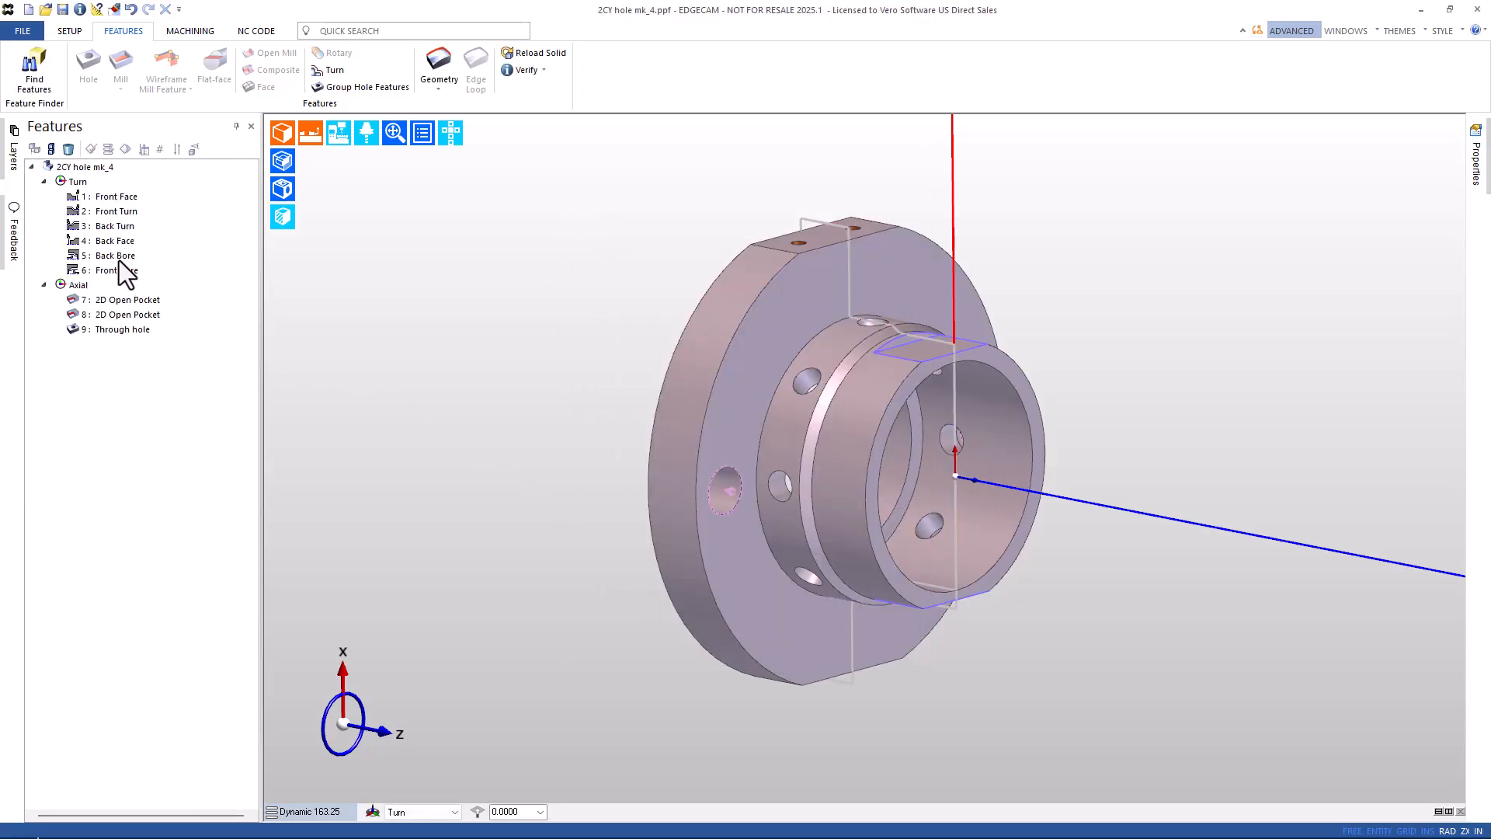
click(116, 330)
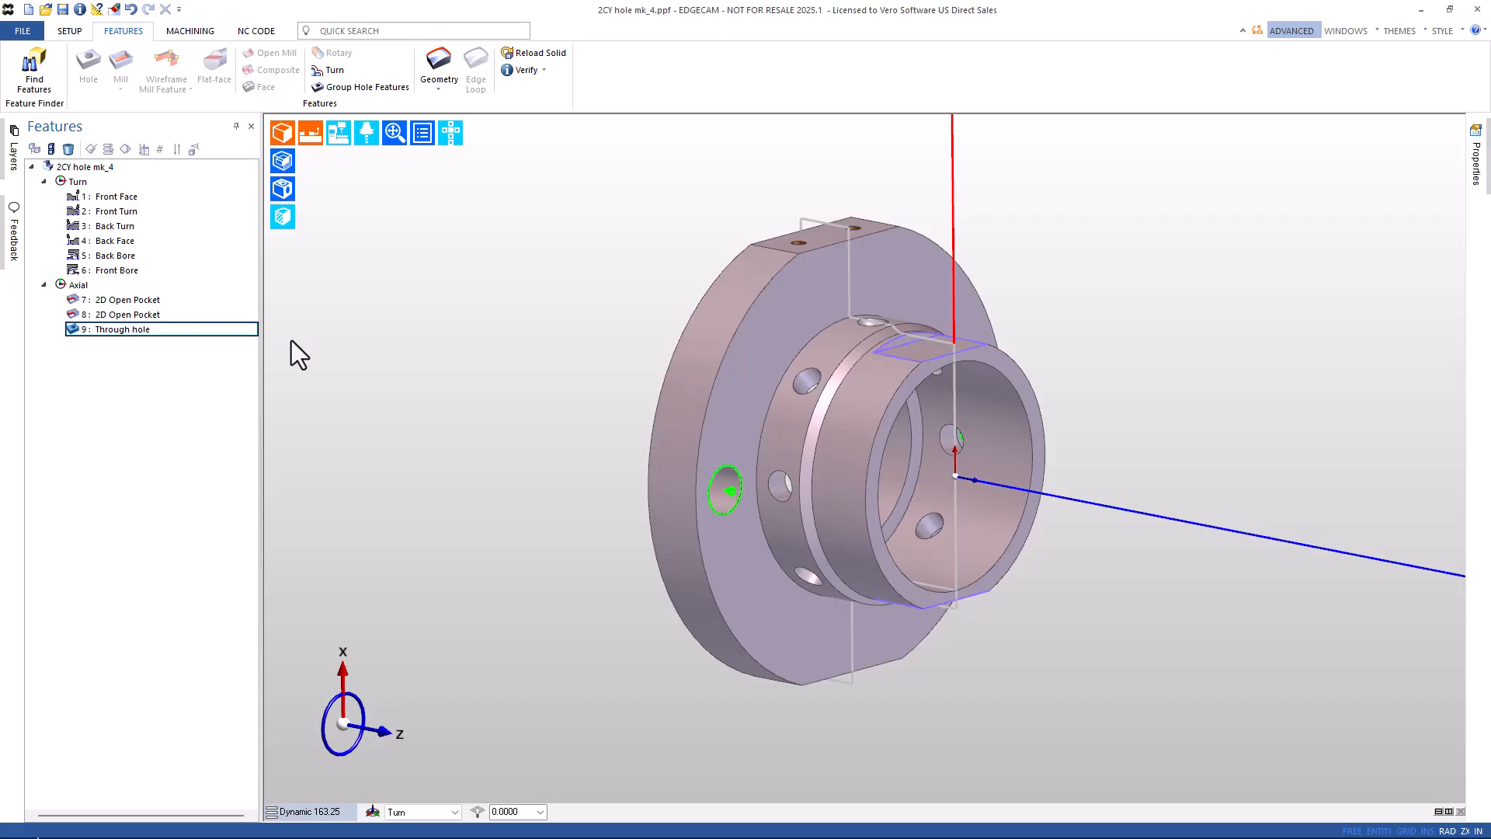
middle_drag(1146, 388, 971, 449)
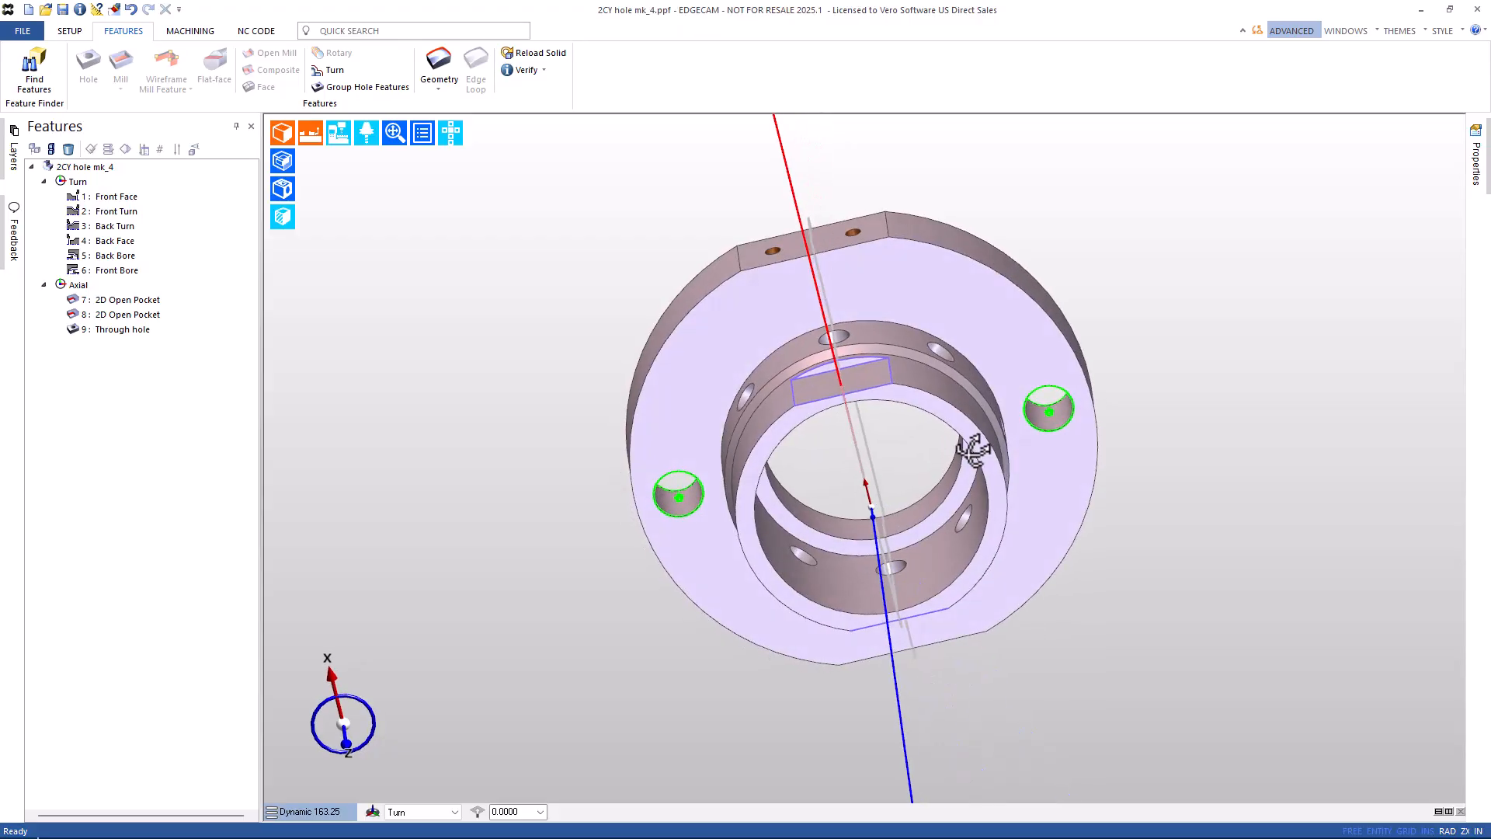
middle_drag(879, 494, 1024, 447)
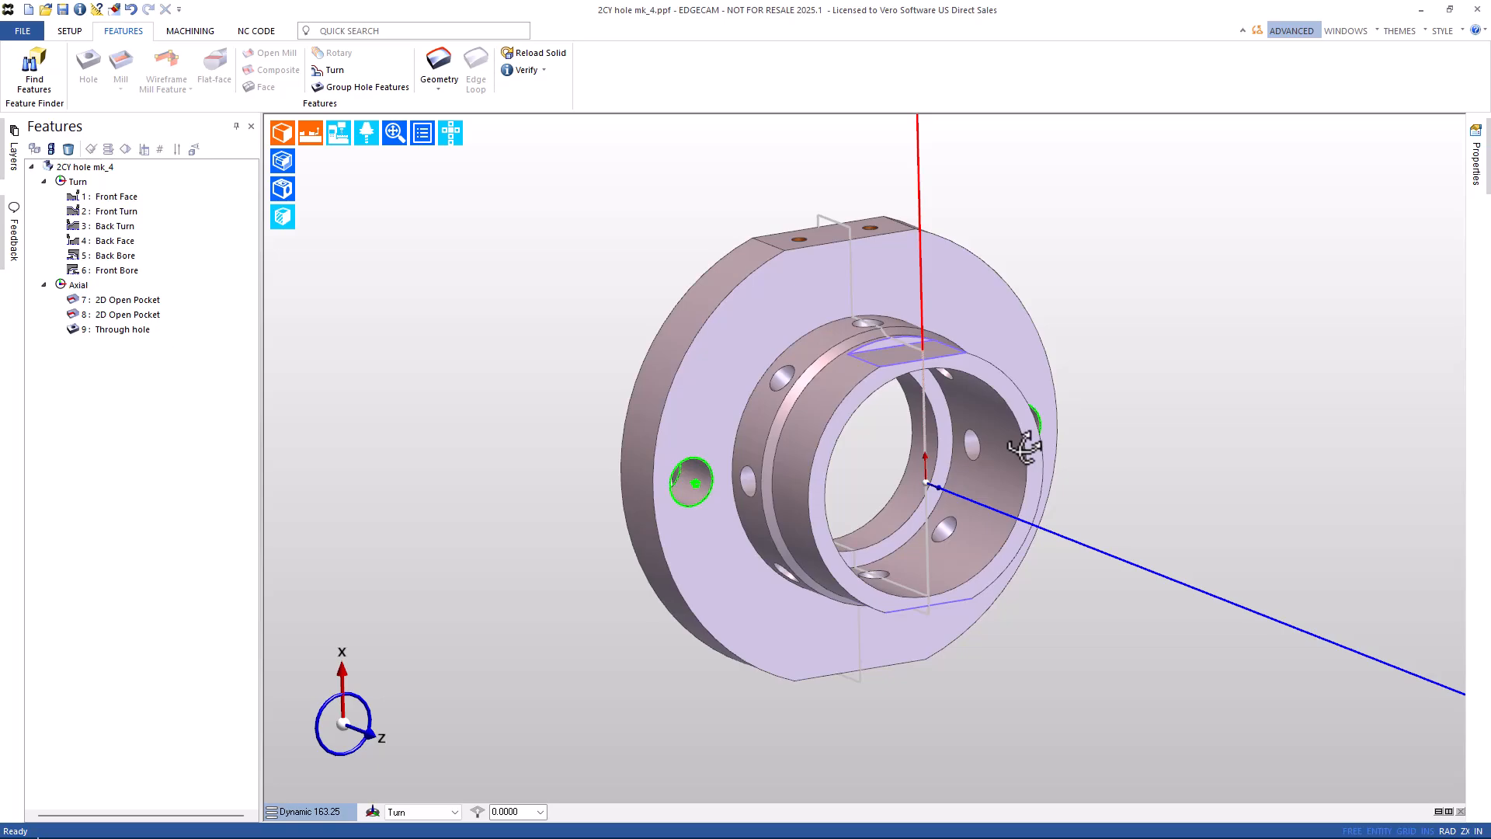
click(901, 357)
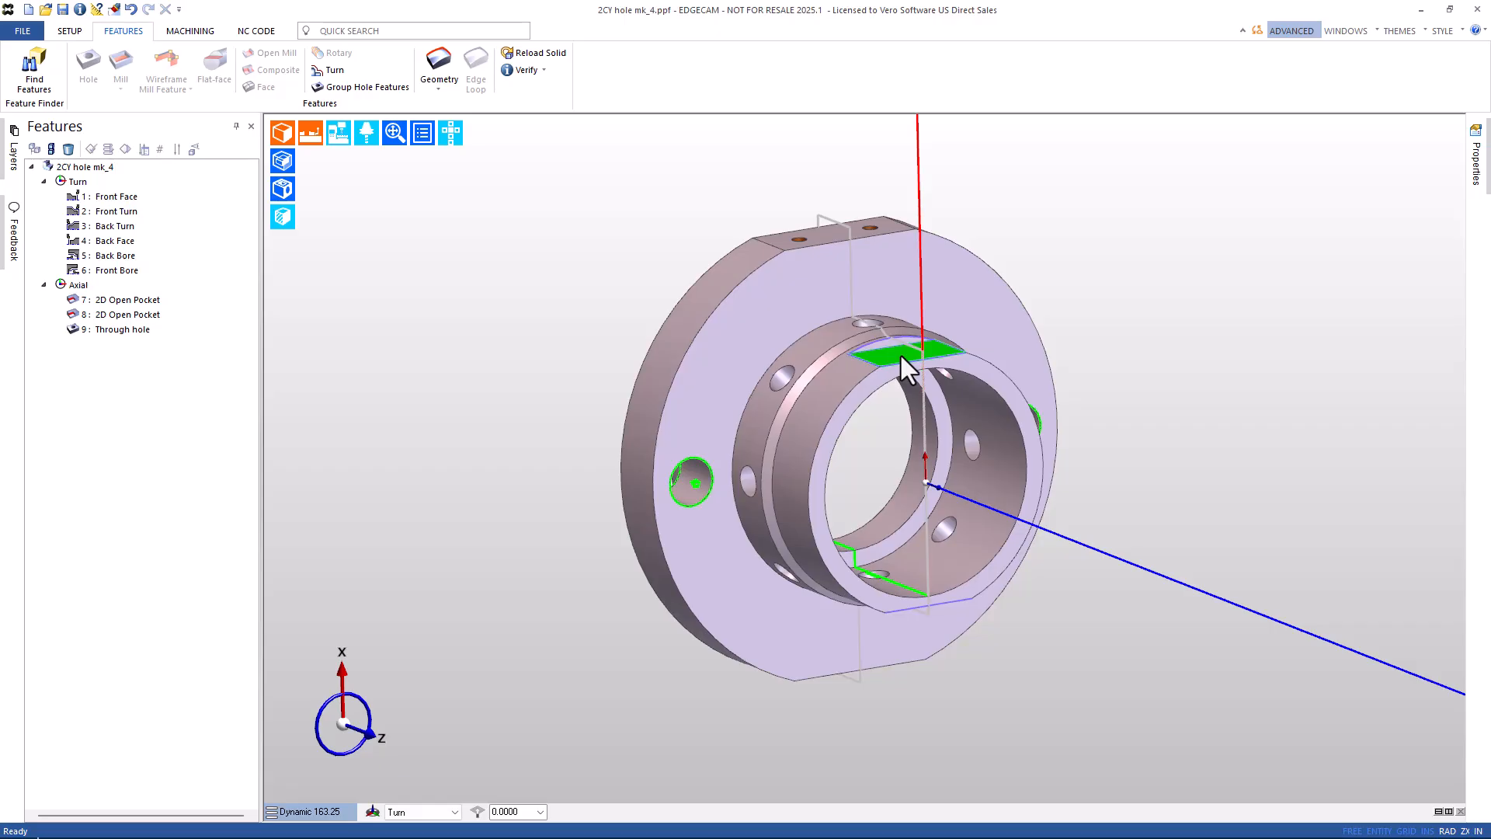
key(Escape)
Undo the found features and rerun Find Features with Axial unticked and Select Faces on.
click(130, 11)
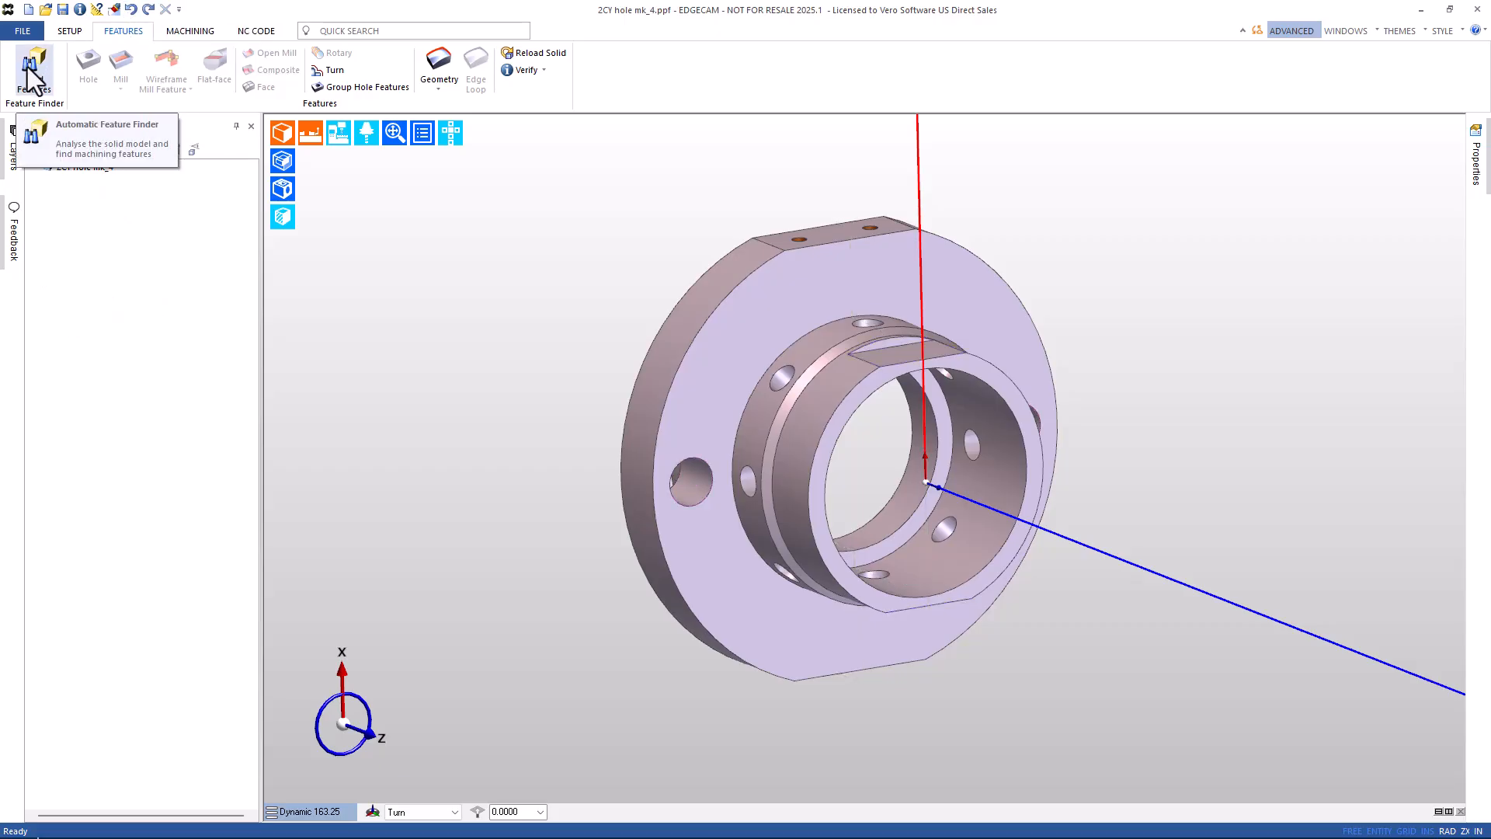
click(31, 78)
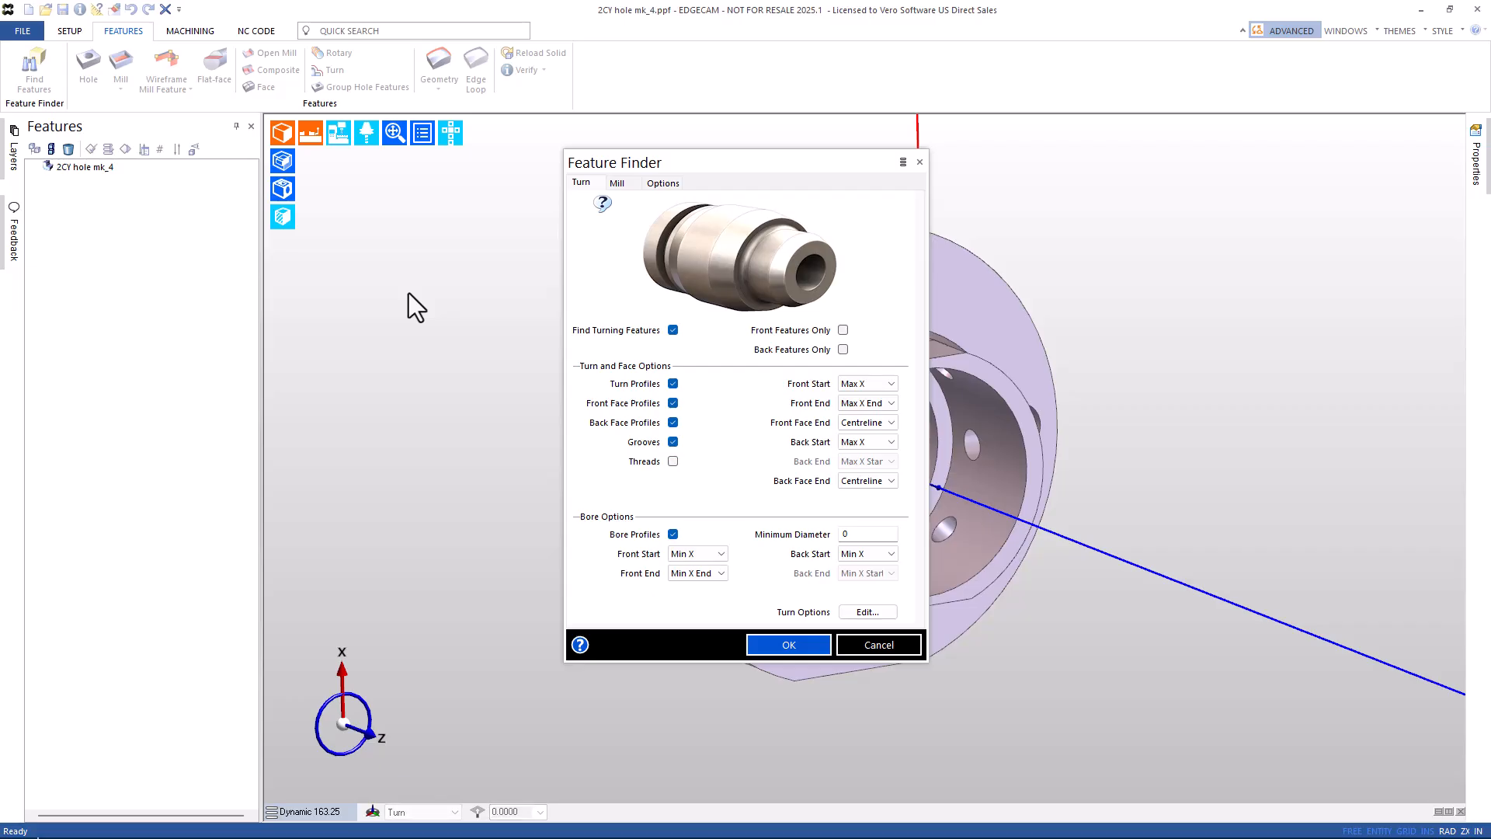
click(615, 184)
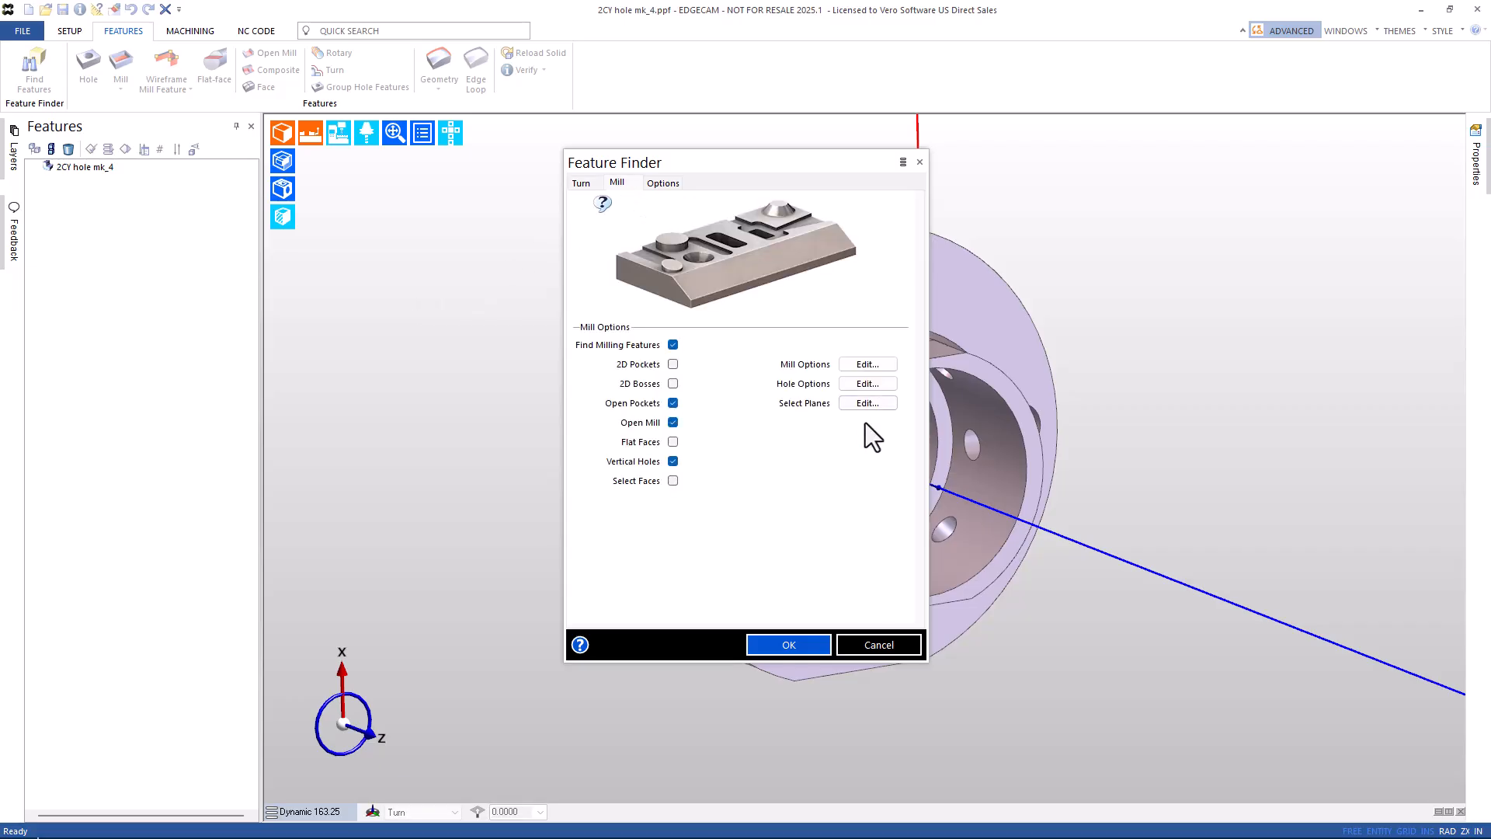
click(863, 404)
click(677, 437)
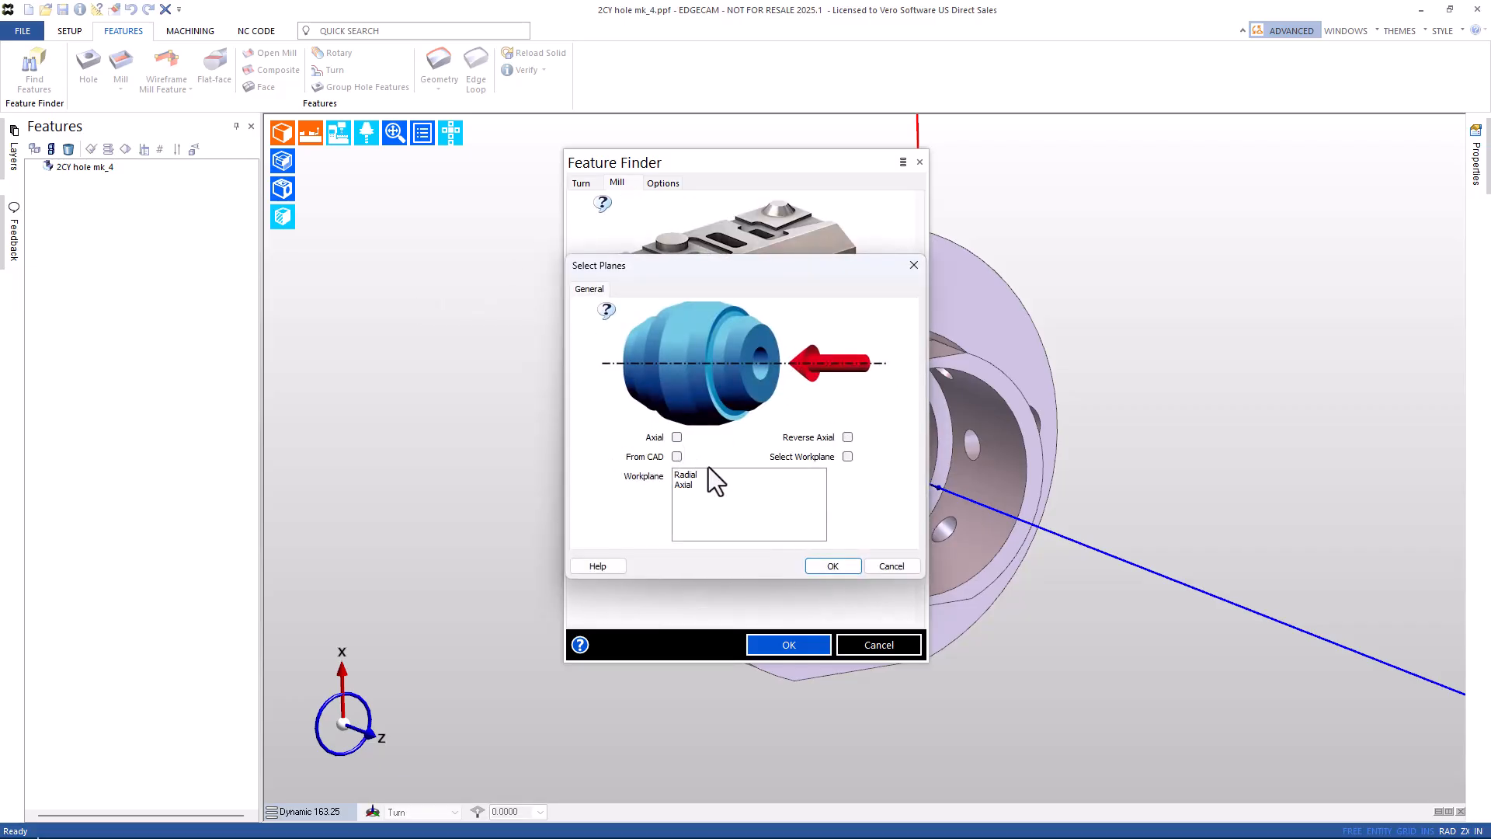
click(828, 567)
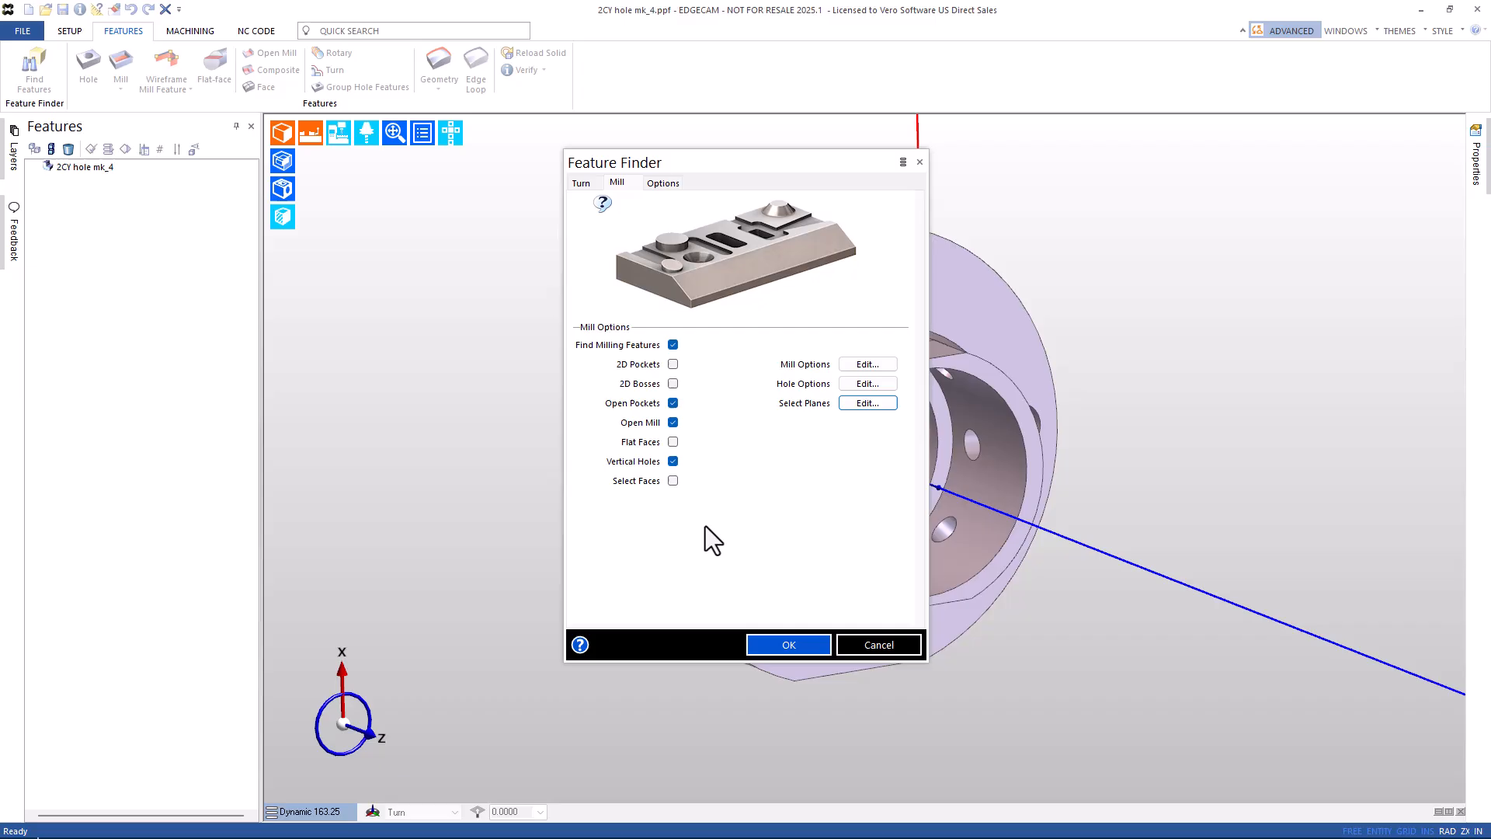
click(671, 482)
click(774, 649)
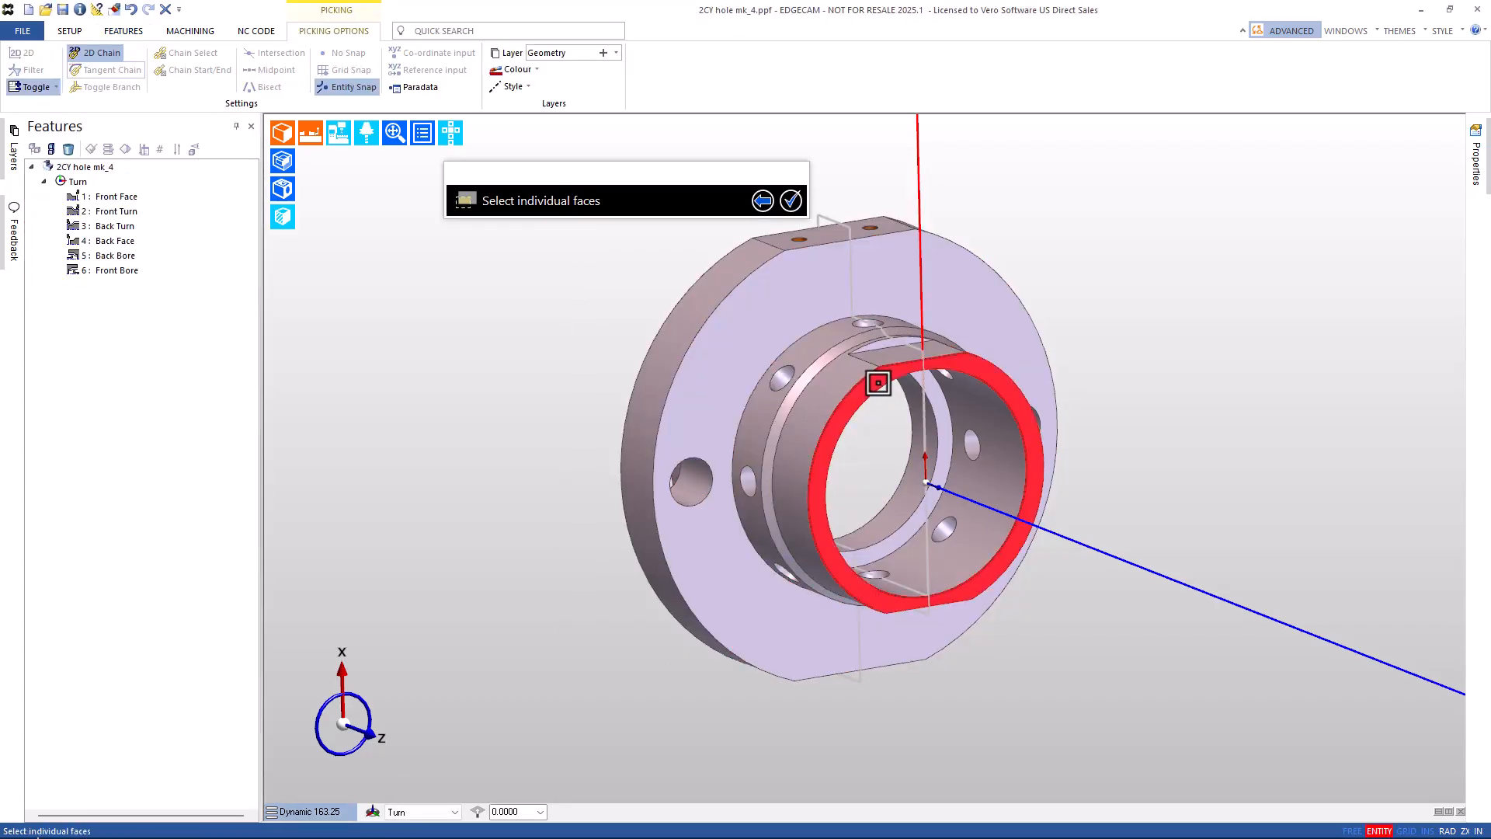
Pick the front ring face and the top flat face, then finish picking to find features.
click(924, 371)
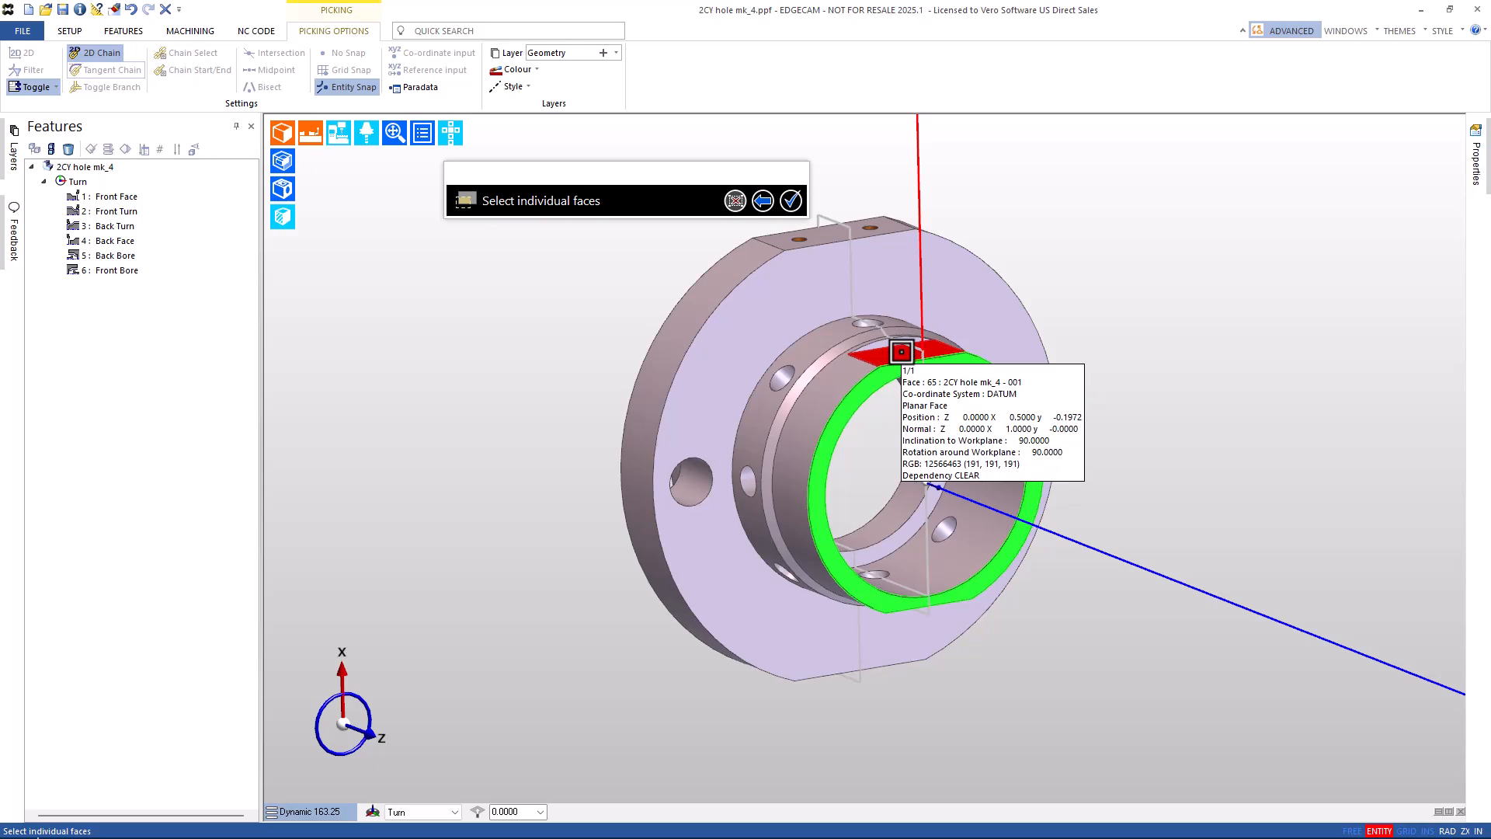
click(901, 352)
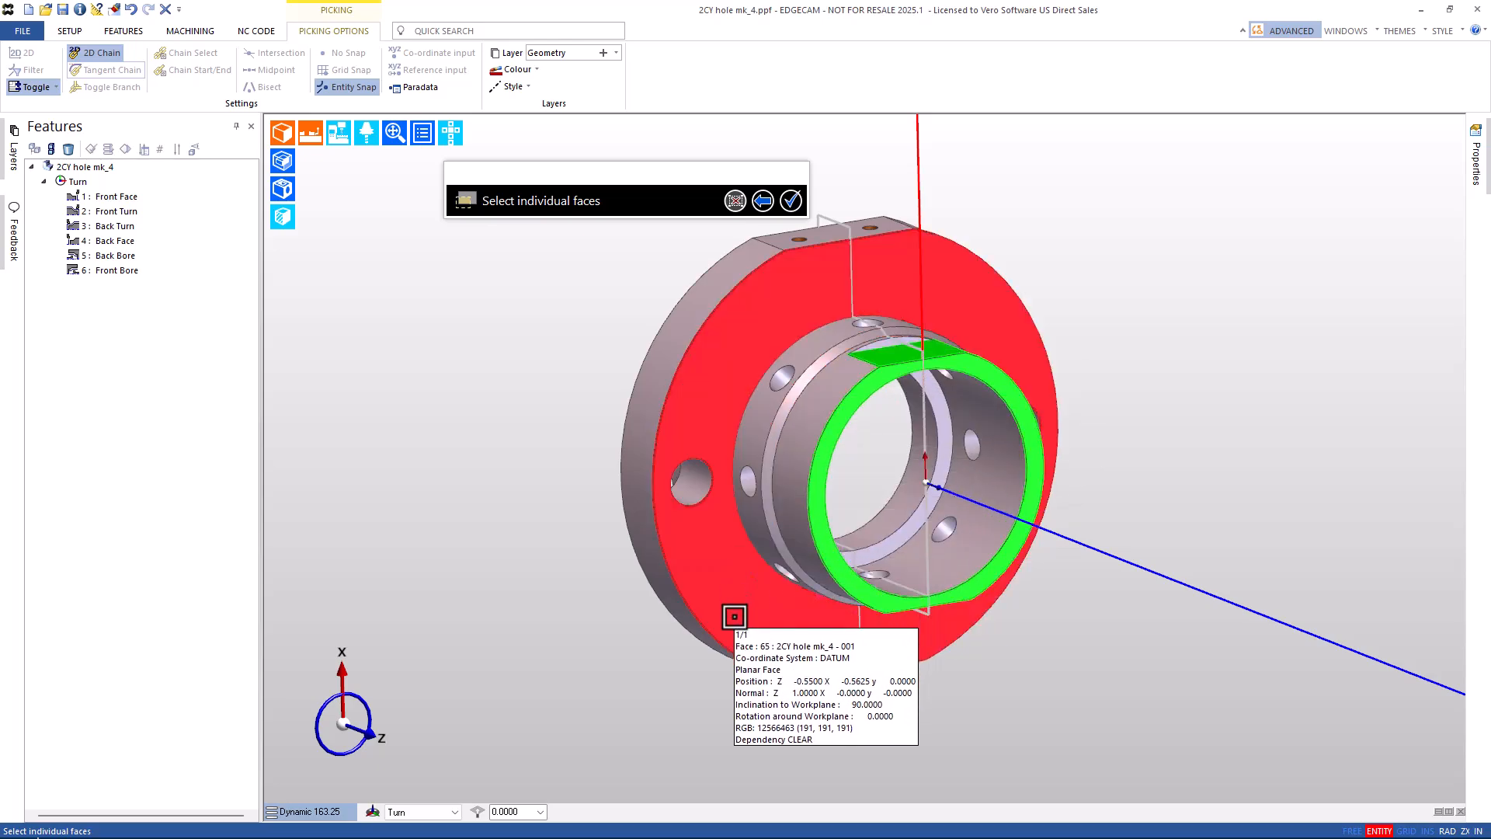
middle_drag(751, 594, 888, 494)
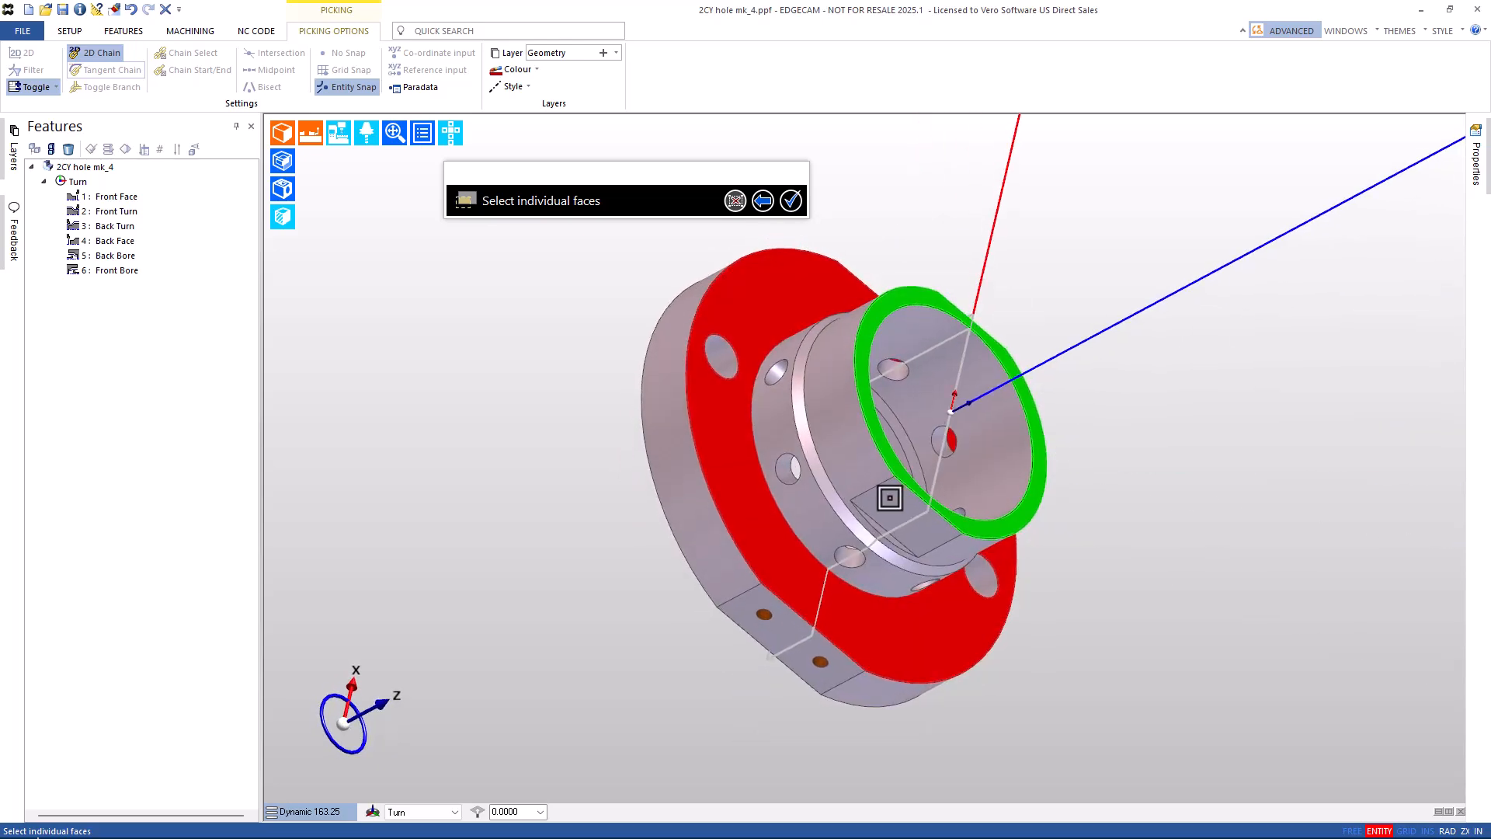
middle_drag(933, 163, 846, 362)
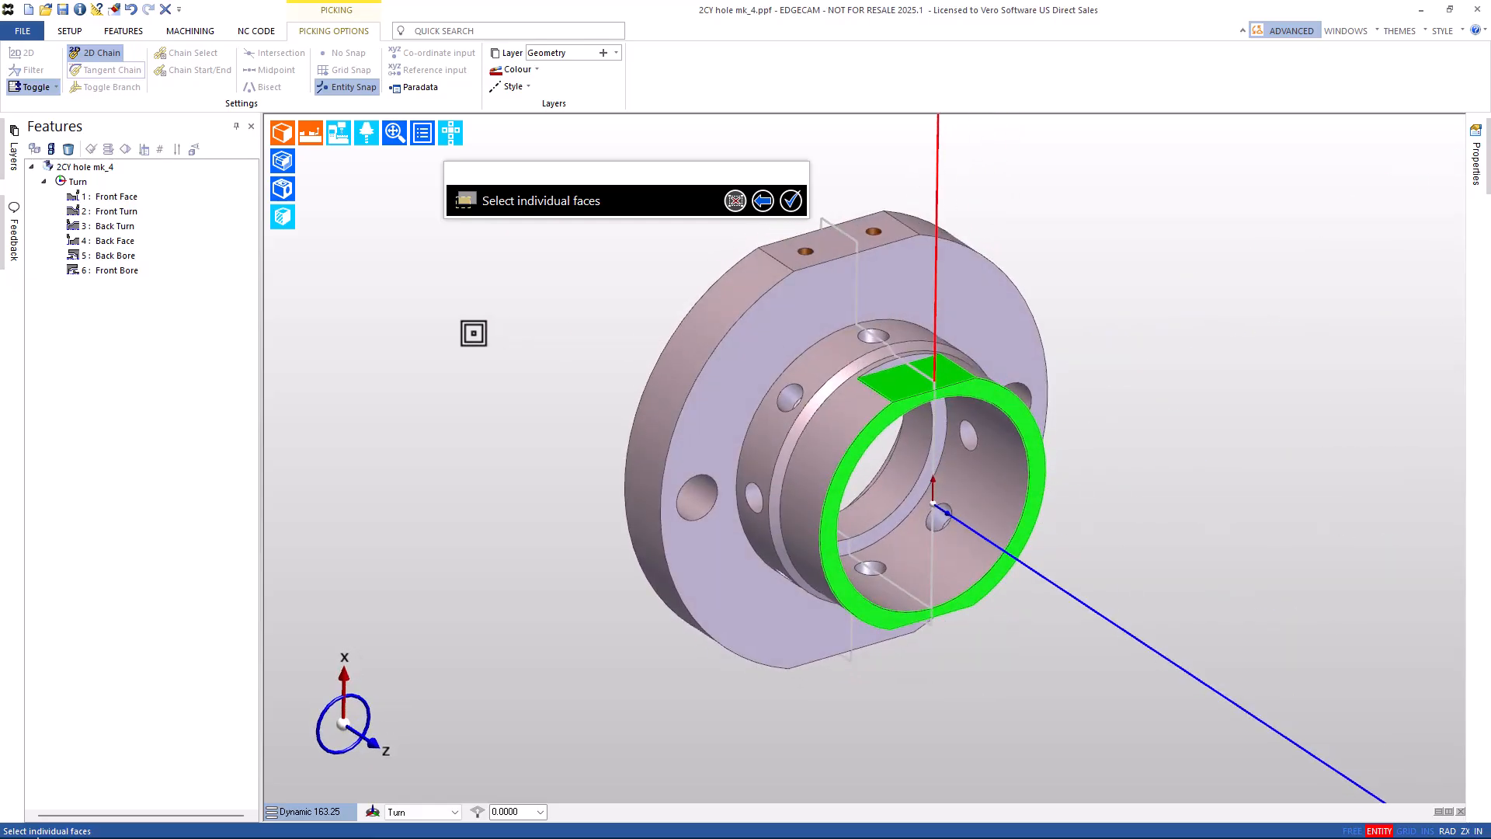
right_click(473, 333)
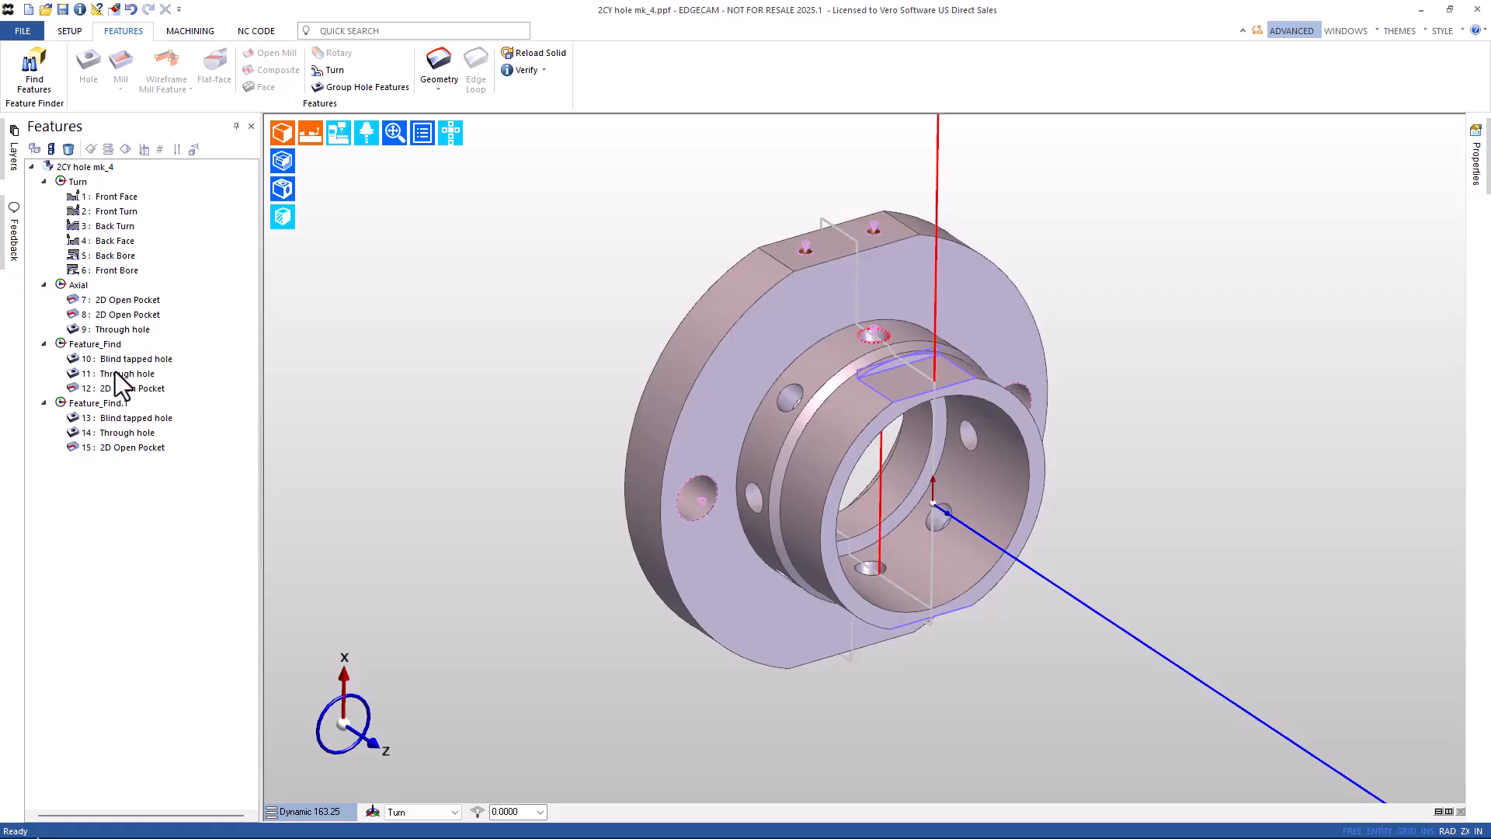
Highlight features 13–15 and both axial 2D Open Pockets to check where they lie.
click(124, 421)
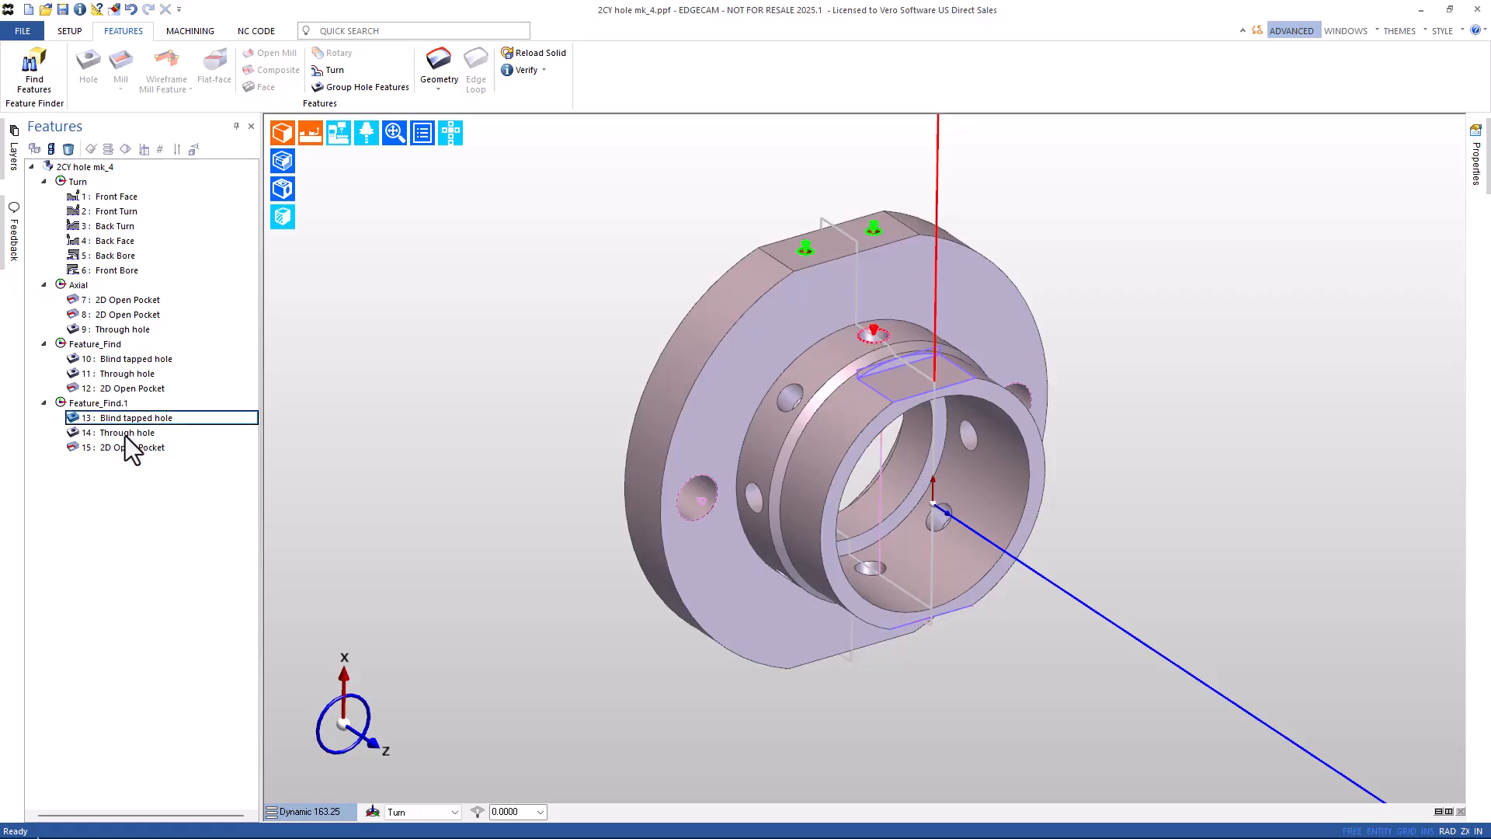
click(124, 436)
click(126, 449)
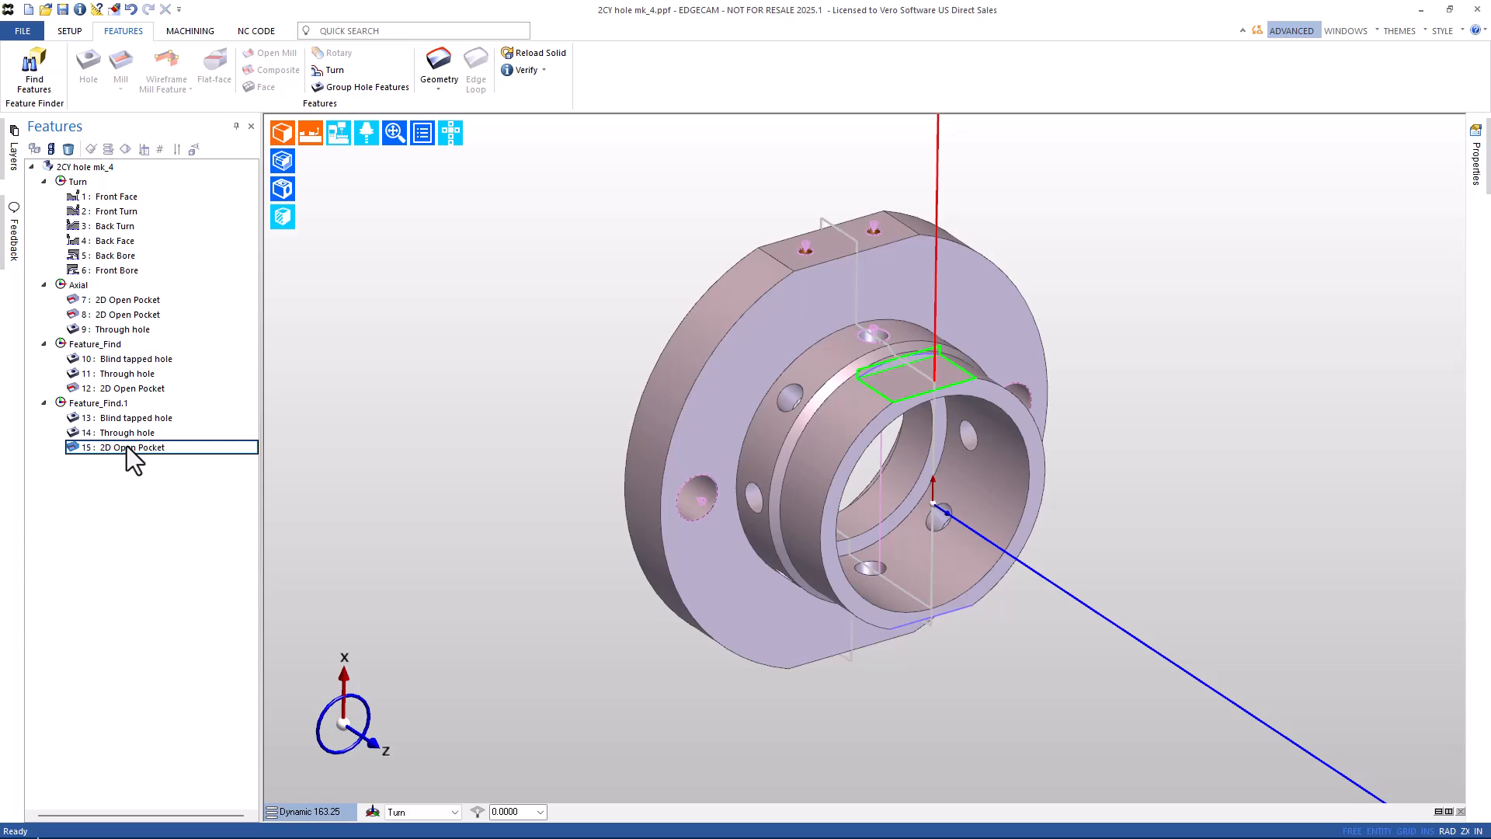
click(110, 315)
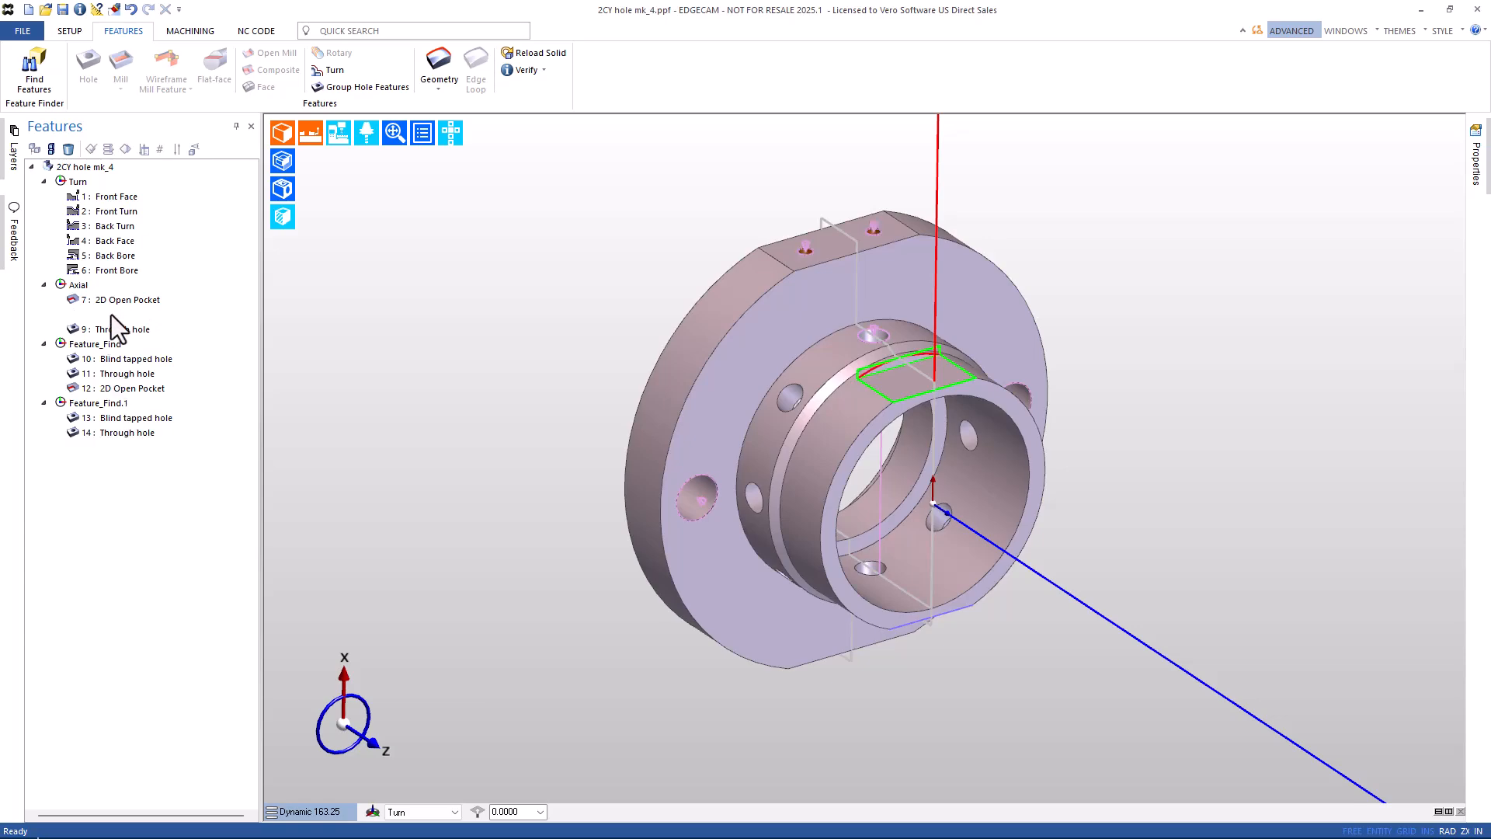
shift+click(114, 301)
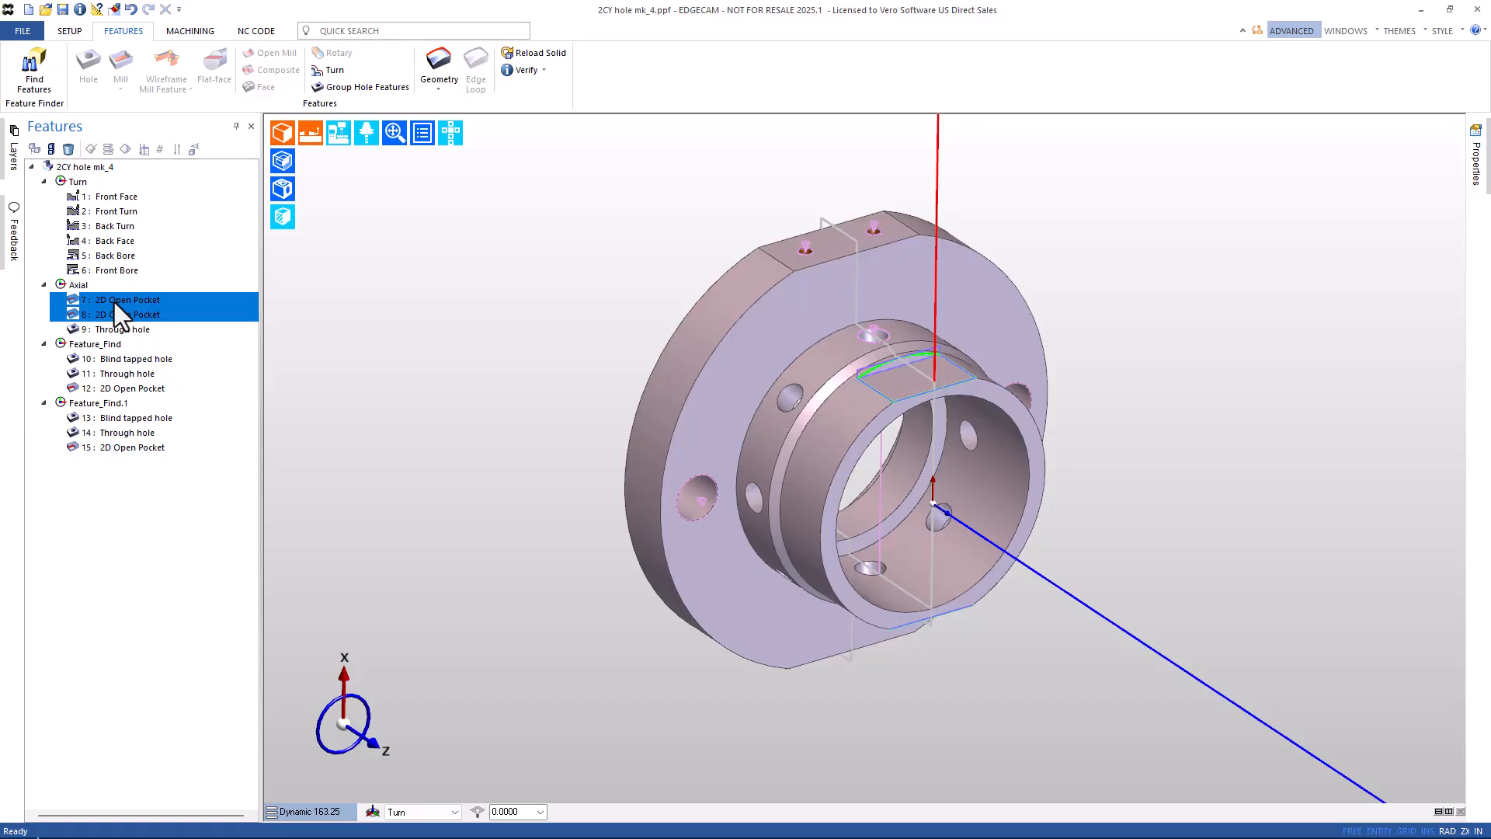
click(875, 329)
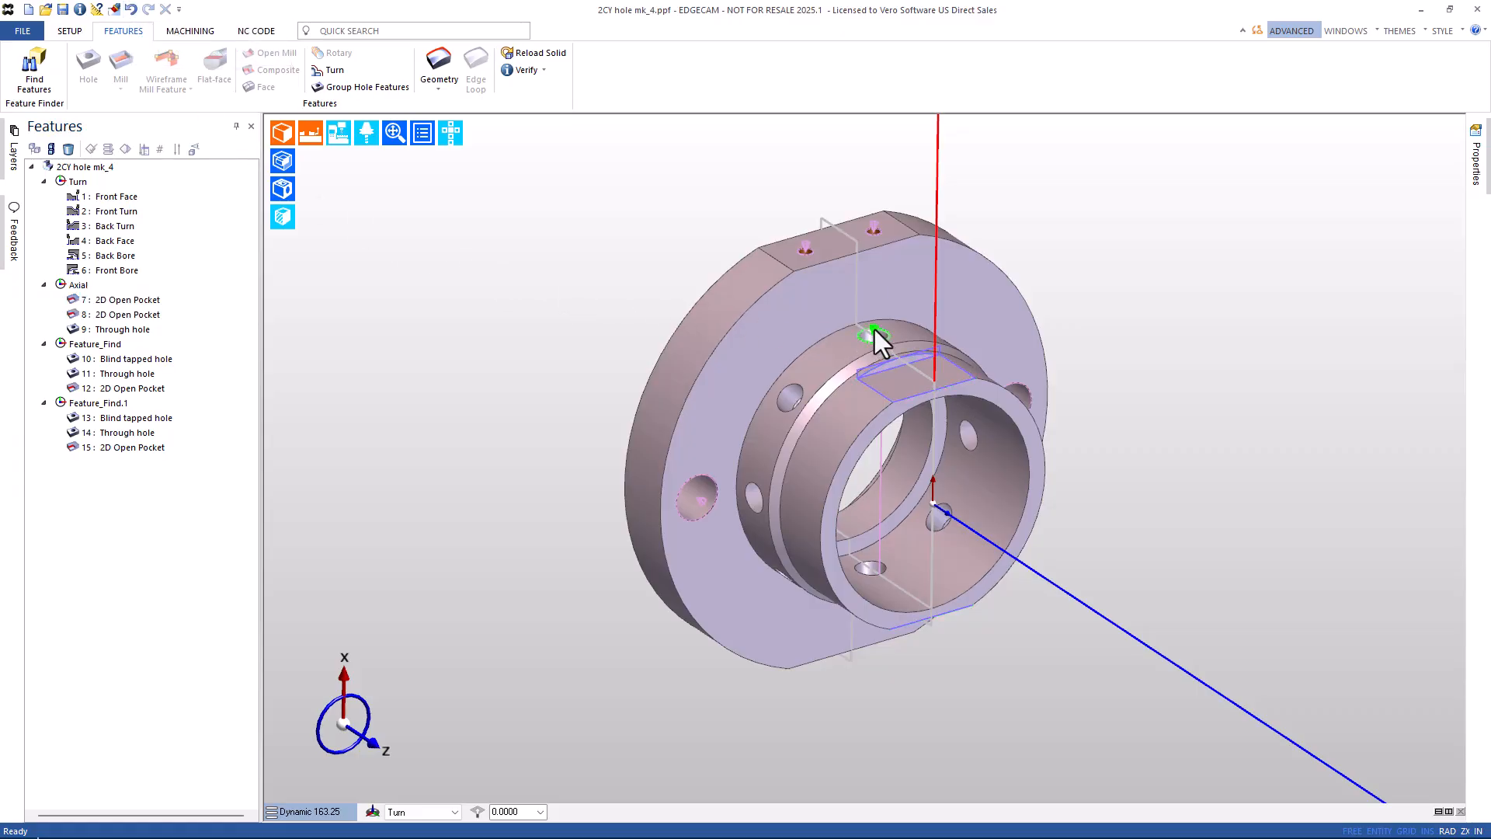
mouse_move(933, 458)
middle_down()
mouse_move(926, 393)
mouse_move(859, 316)
mouse_move(869, 409)
mouse_move(895, 290)
mouse_move(927, 456)
mouse_move(920, 443)
middle_up()
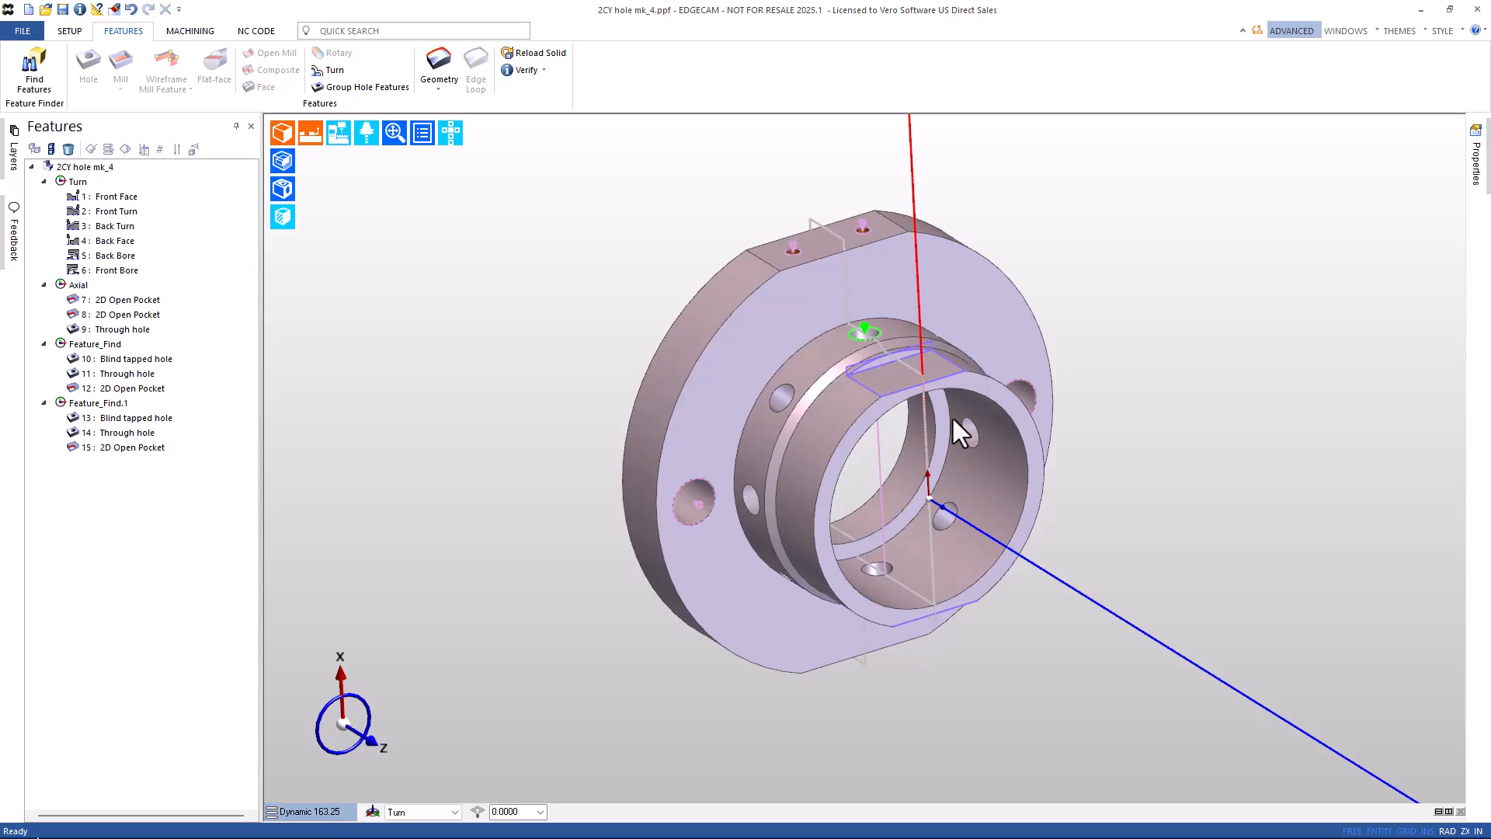
Undo the last recognition and rerun Find Features with Radial Holes ticked in the Mill hole options.
click(131, 10)
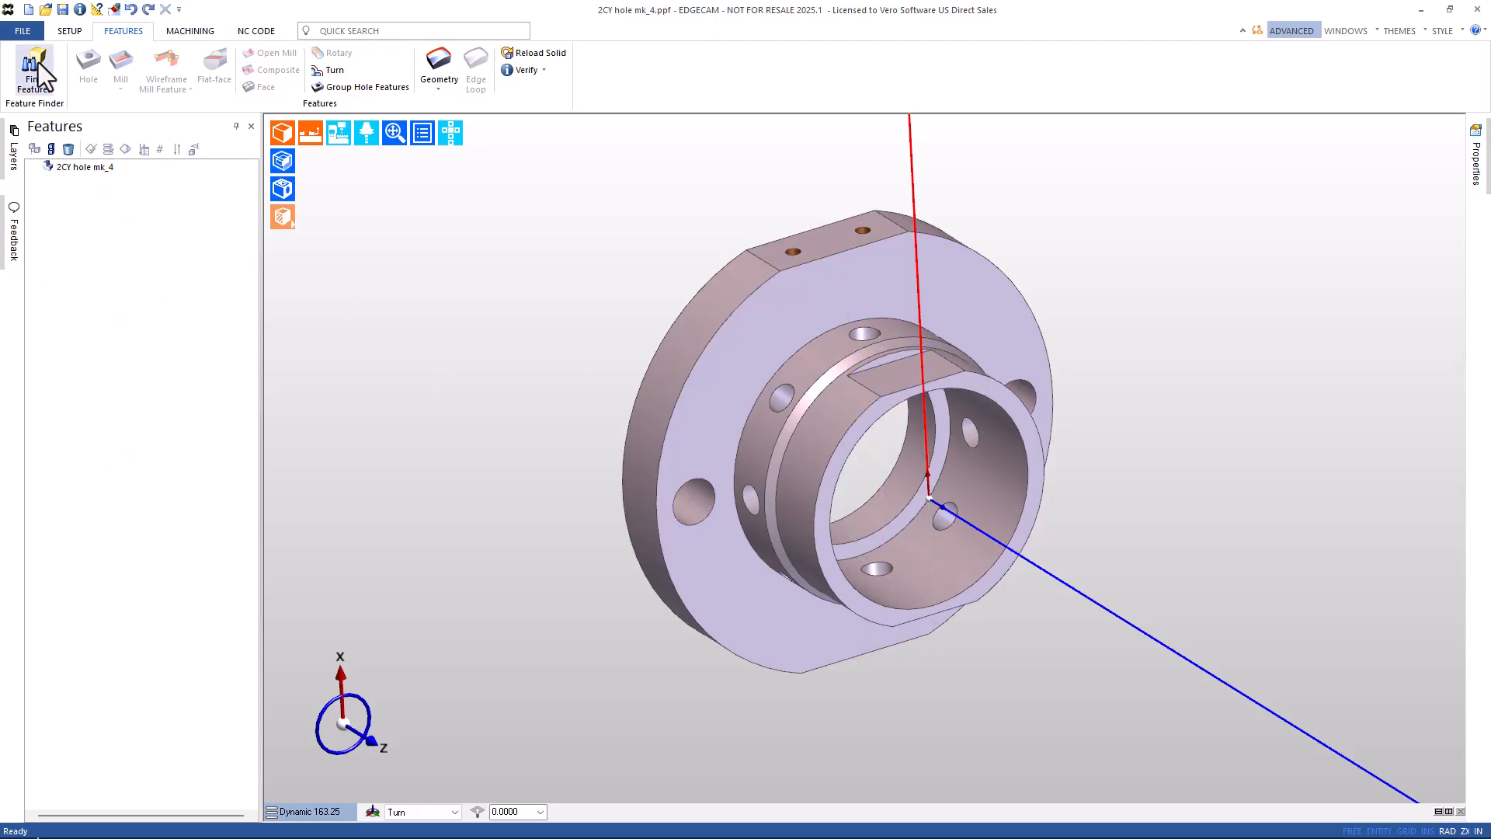
click(34, 76)
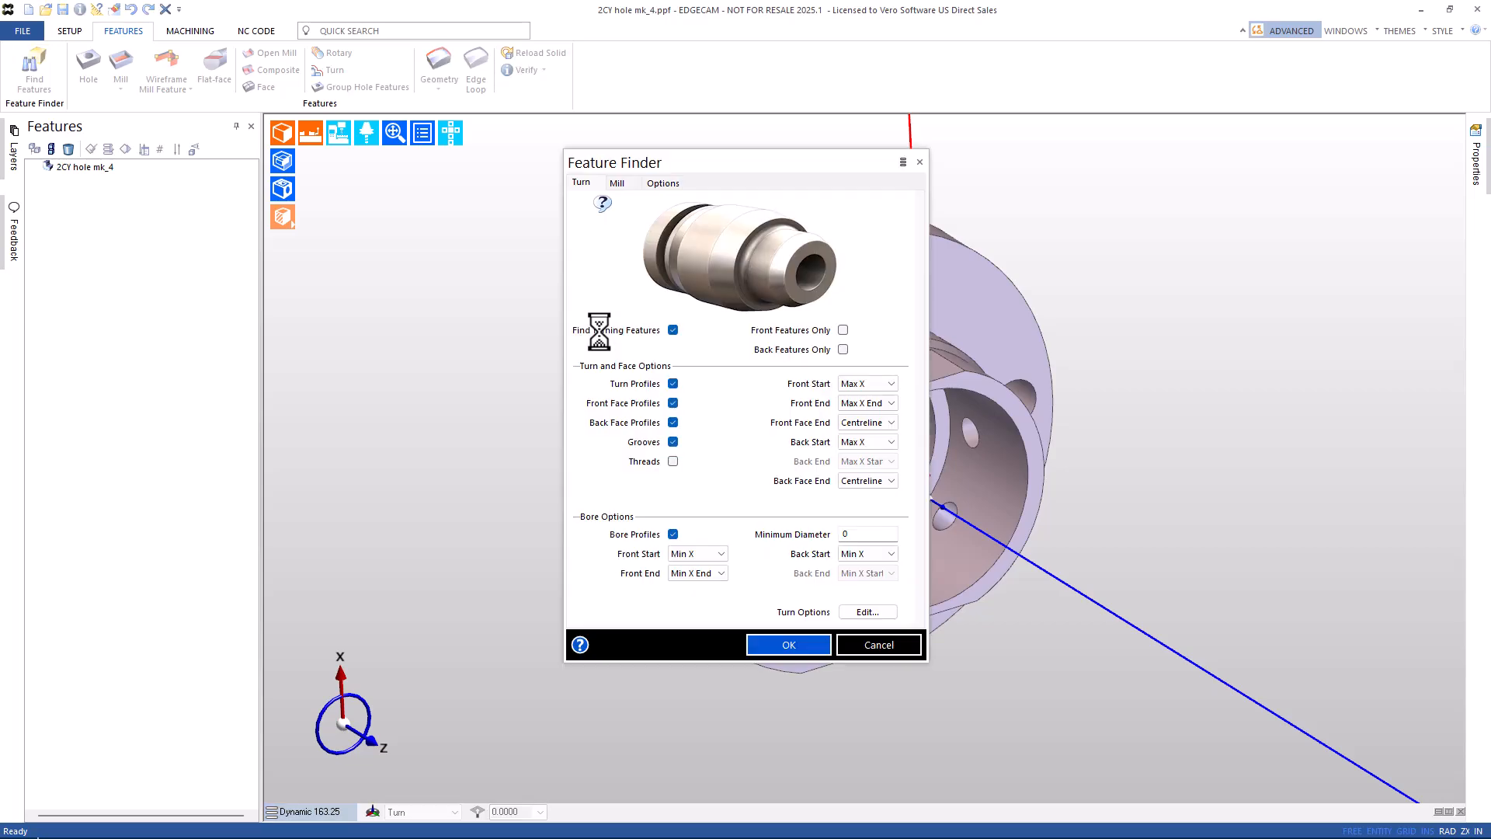
click(619, 183)
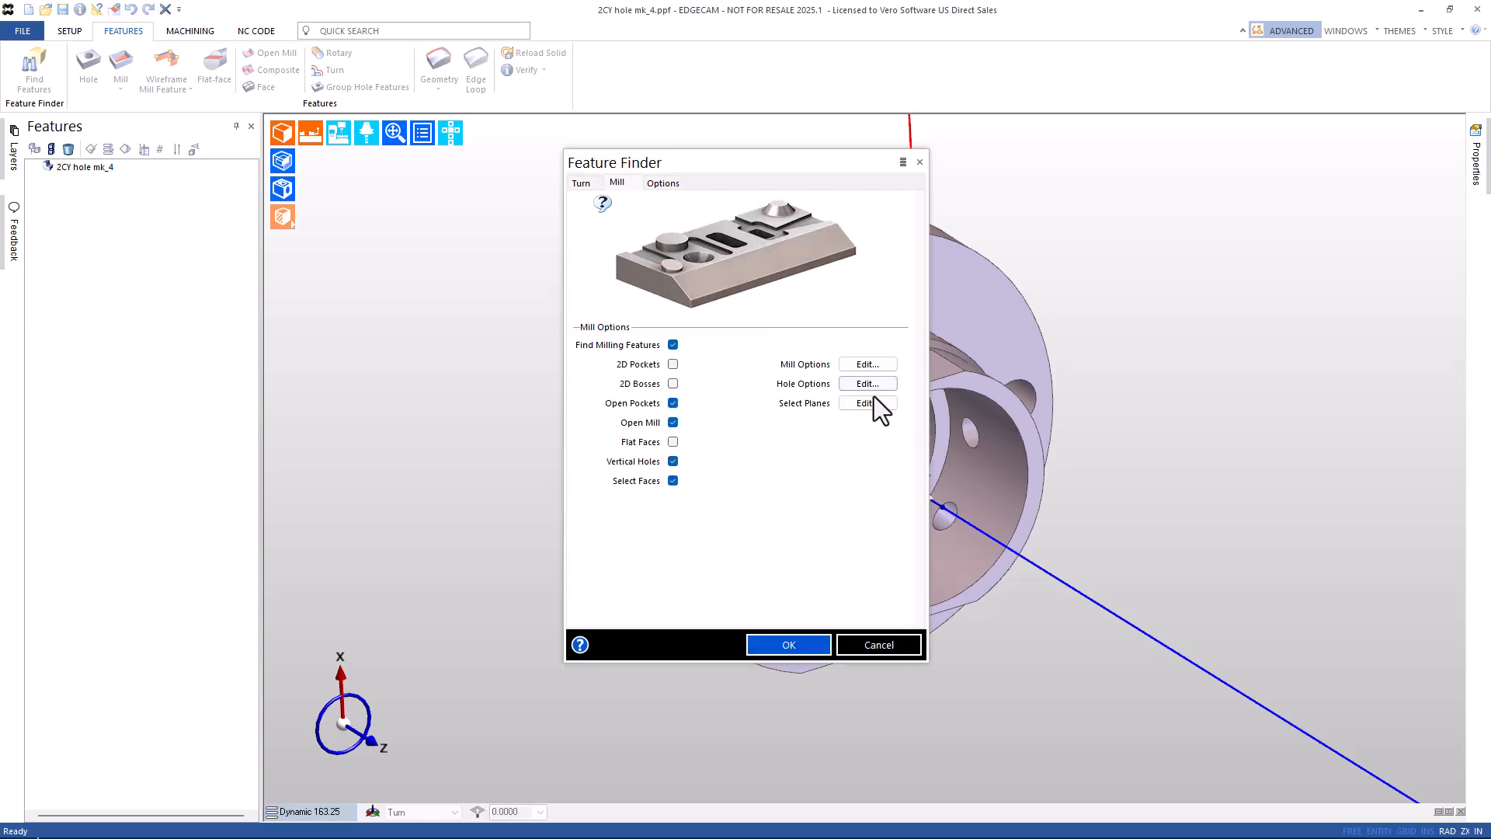
click(868, 387)
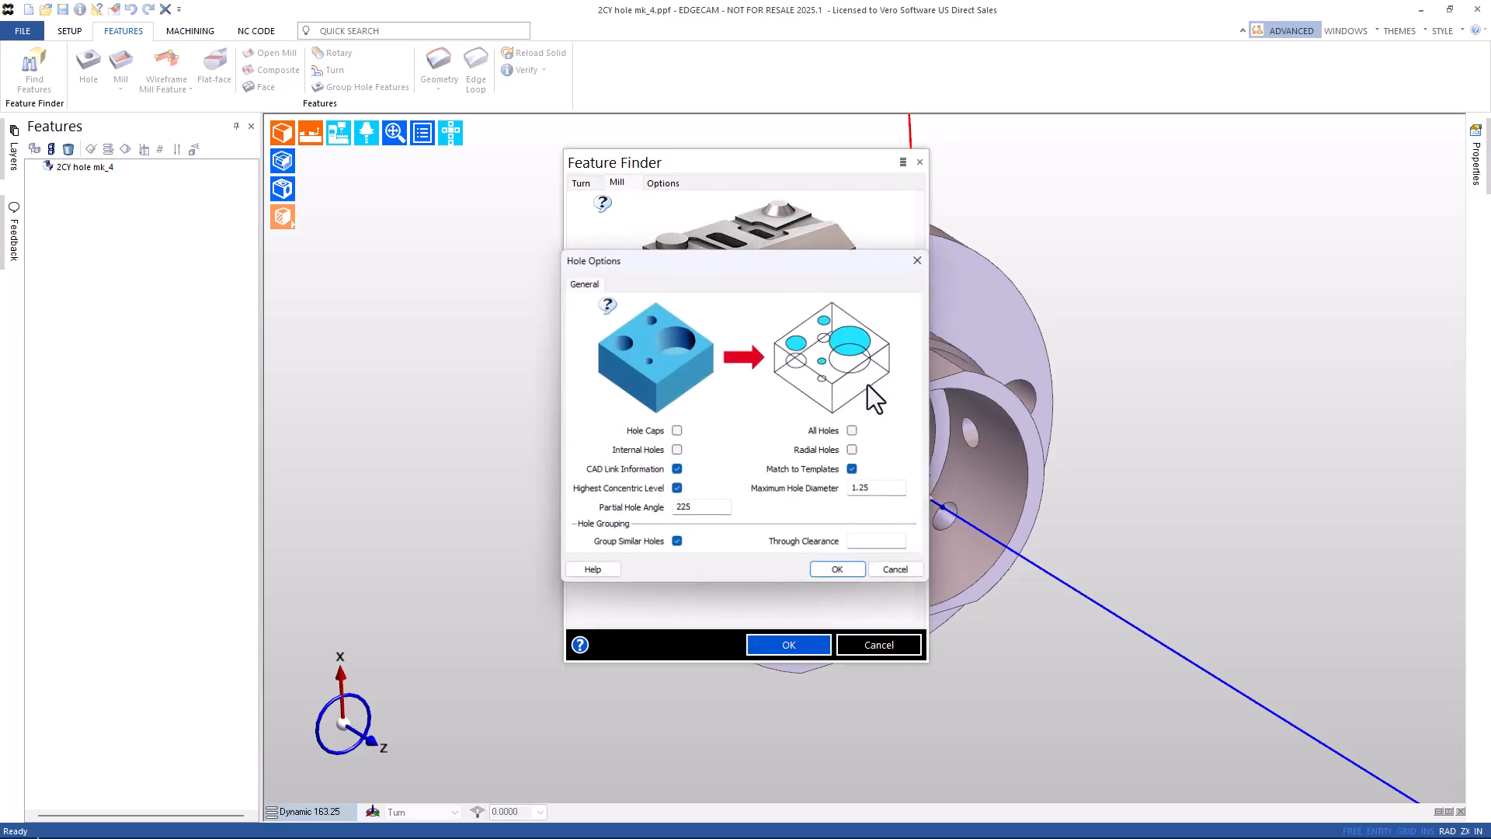
click(854, 450)
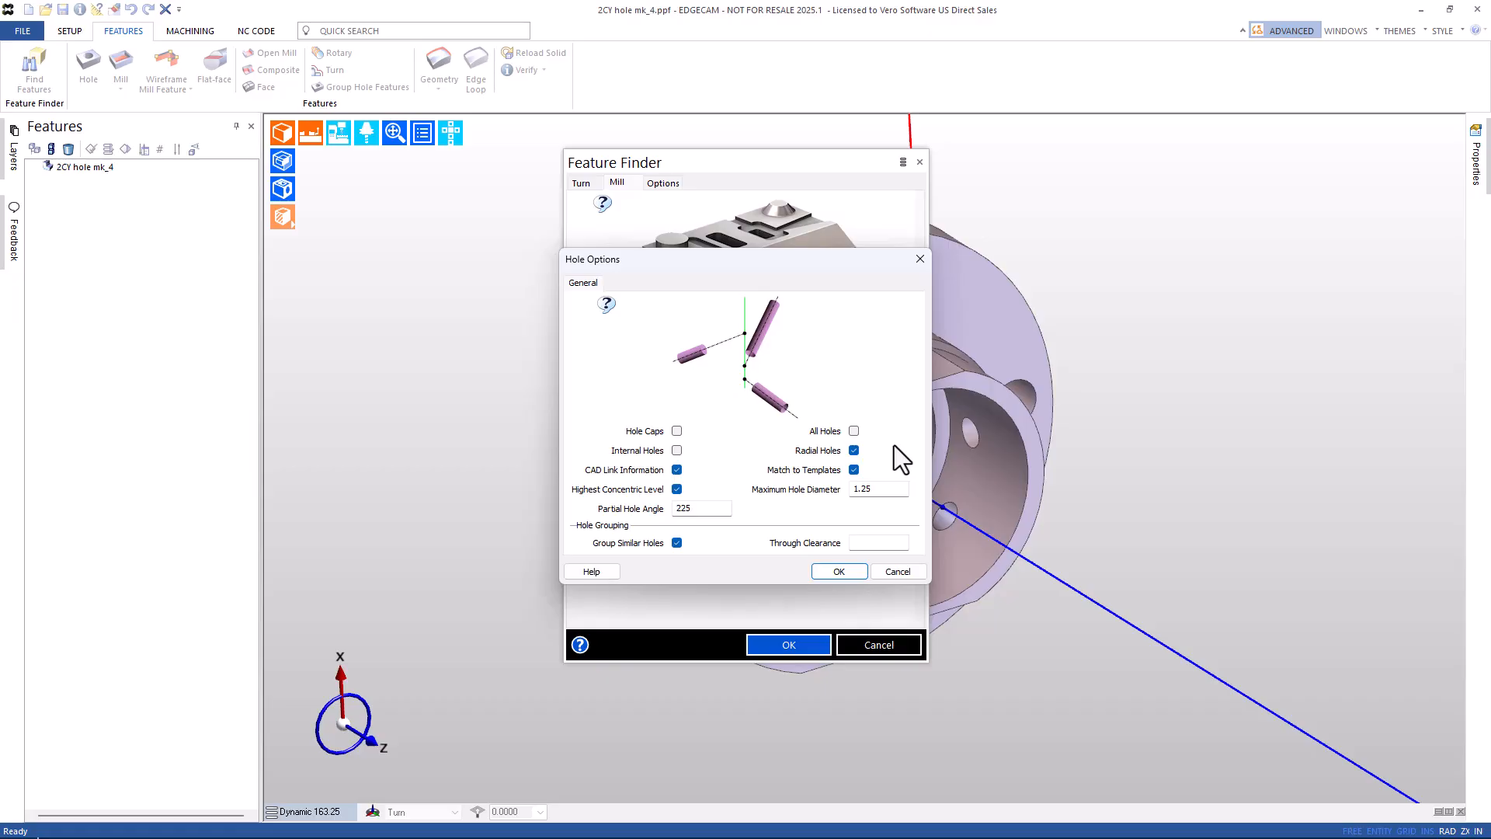
click(840, 571)
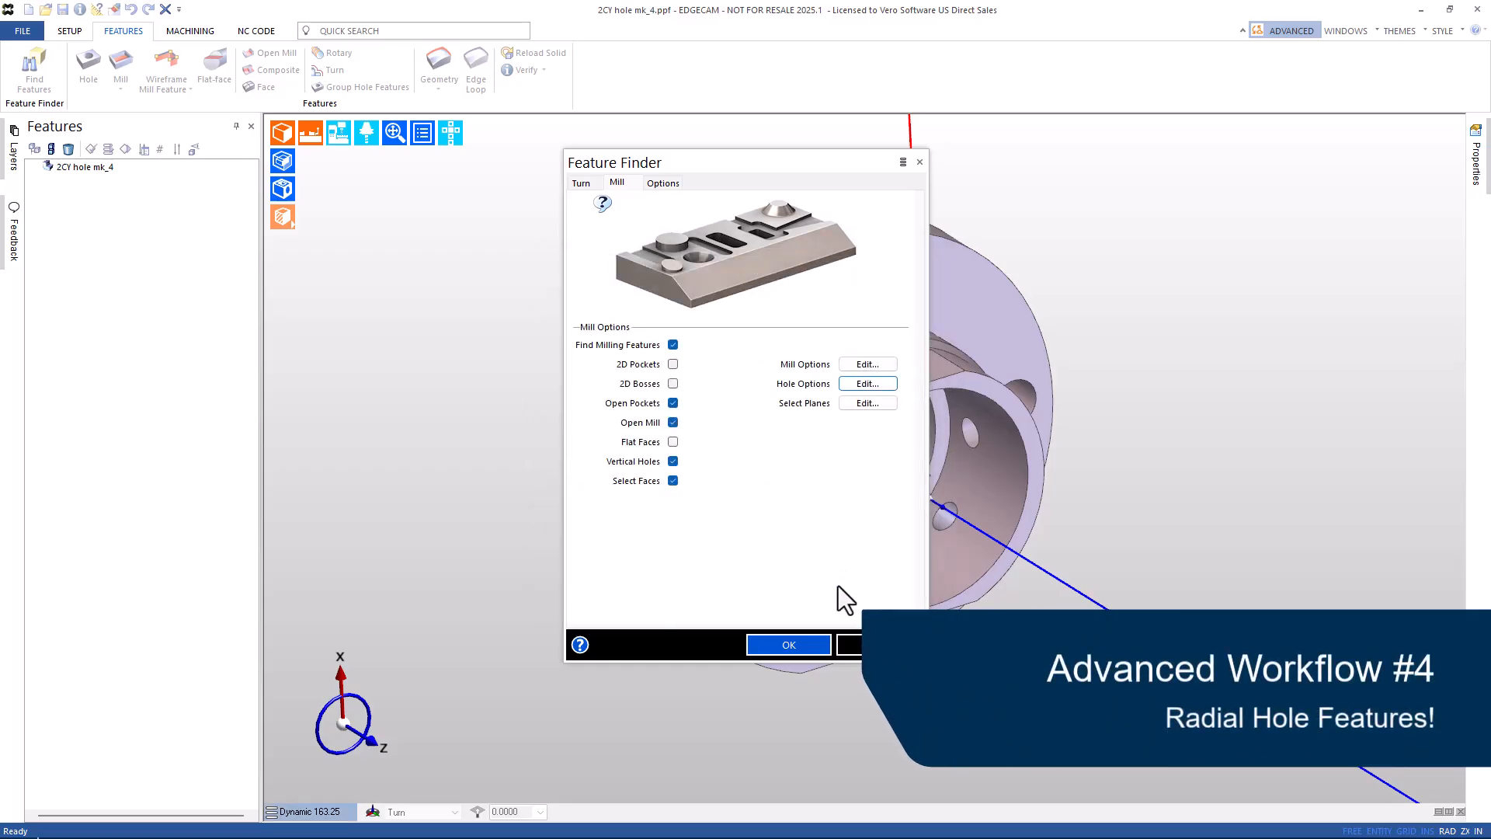
click(807, 648)
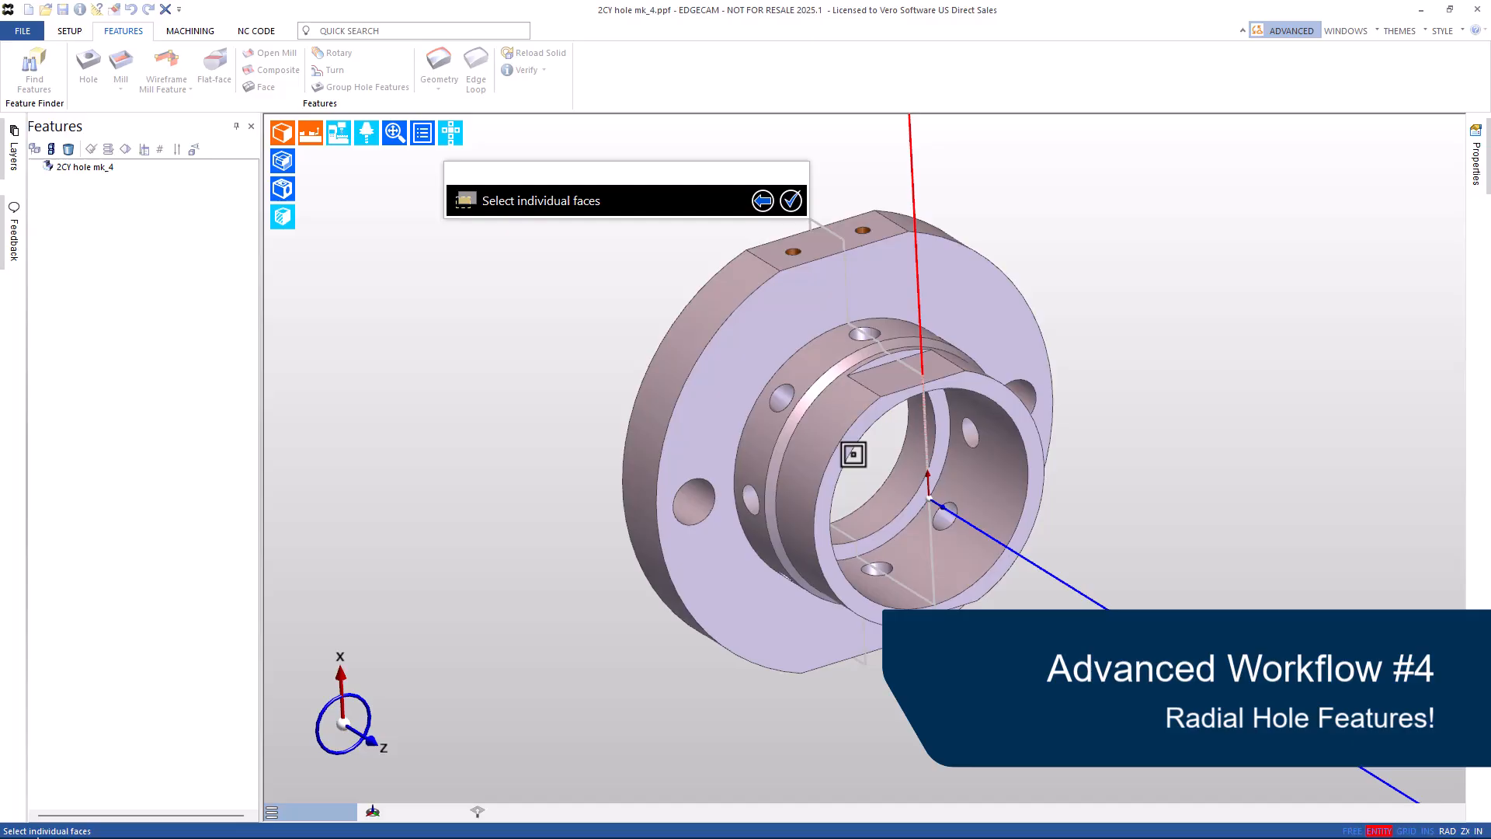
Search the bore ring face and the flat face above it, adding a Through radial hole as feature 7.
click(869, 417)
click(912, 437)
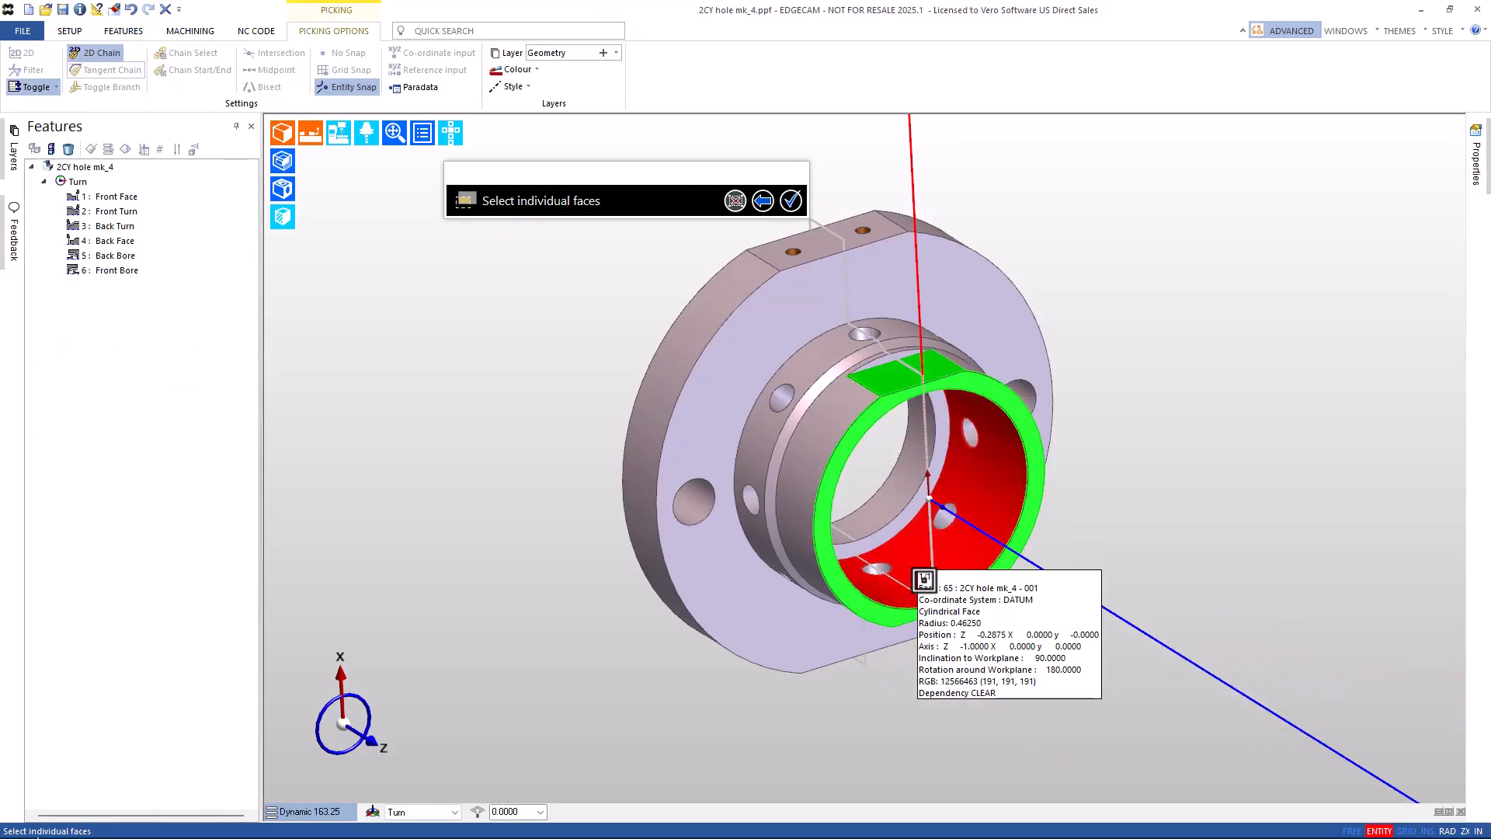
middle_drag(1105, 776, 919, 476)
right_click(1118, 280)
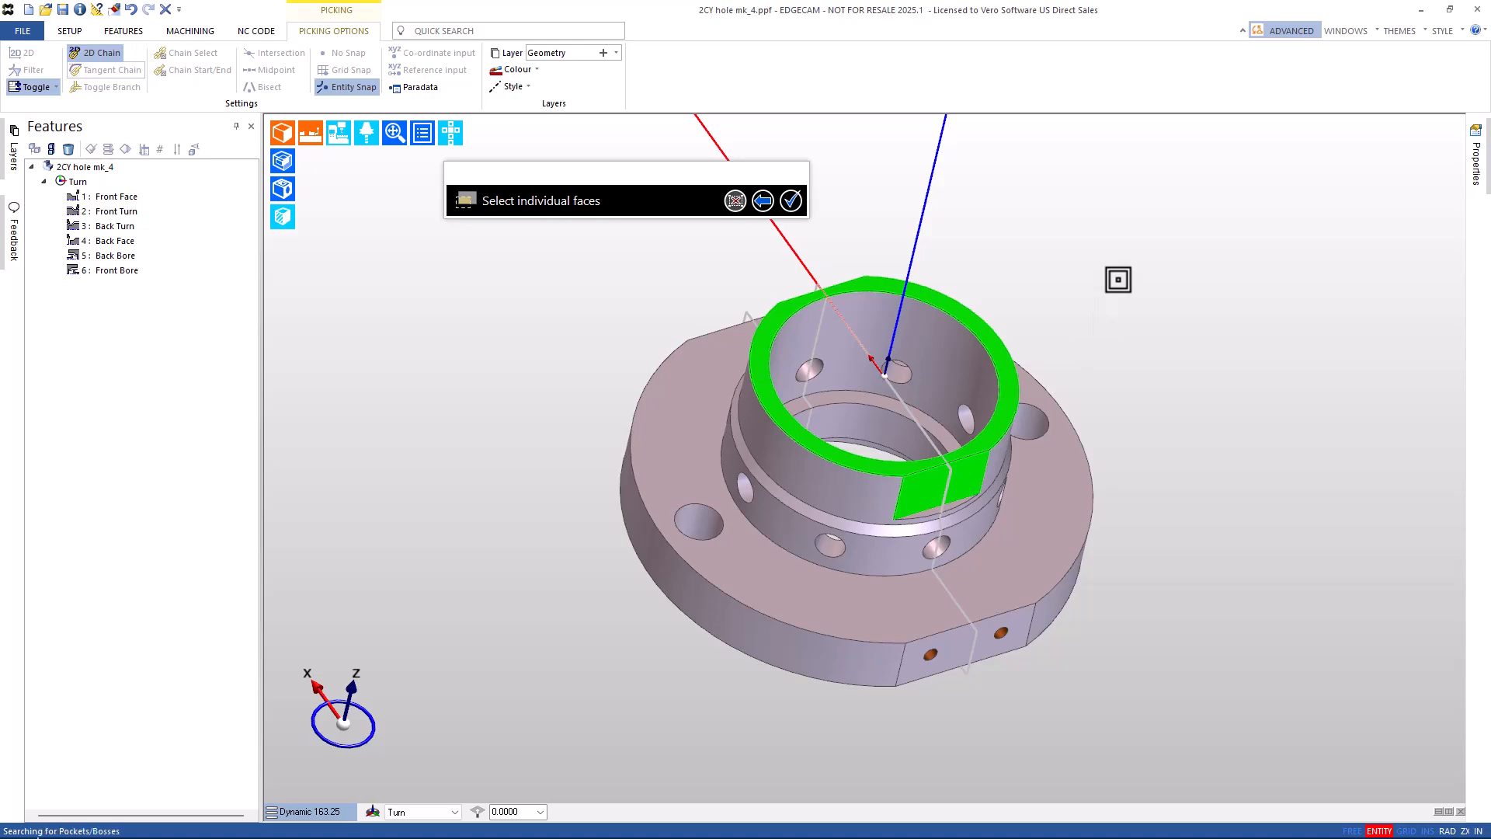
middle_drag(980, 270, 1030, 438)
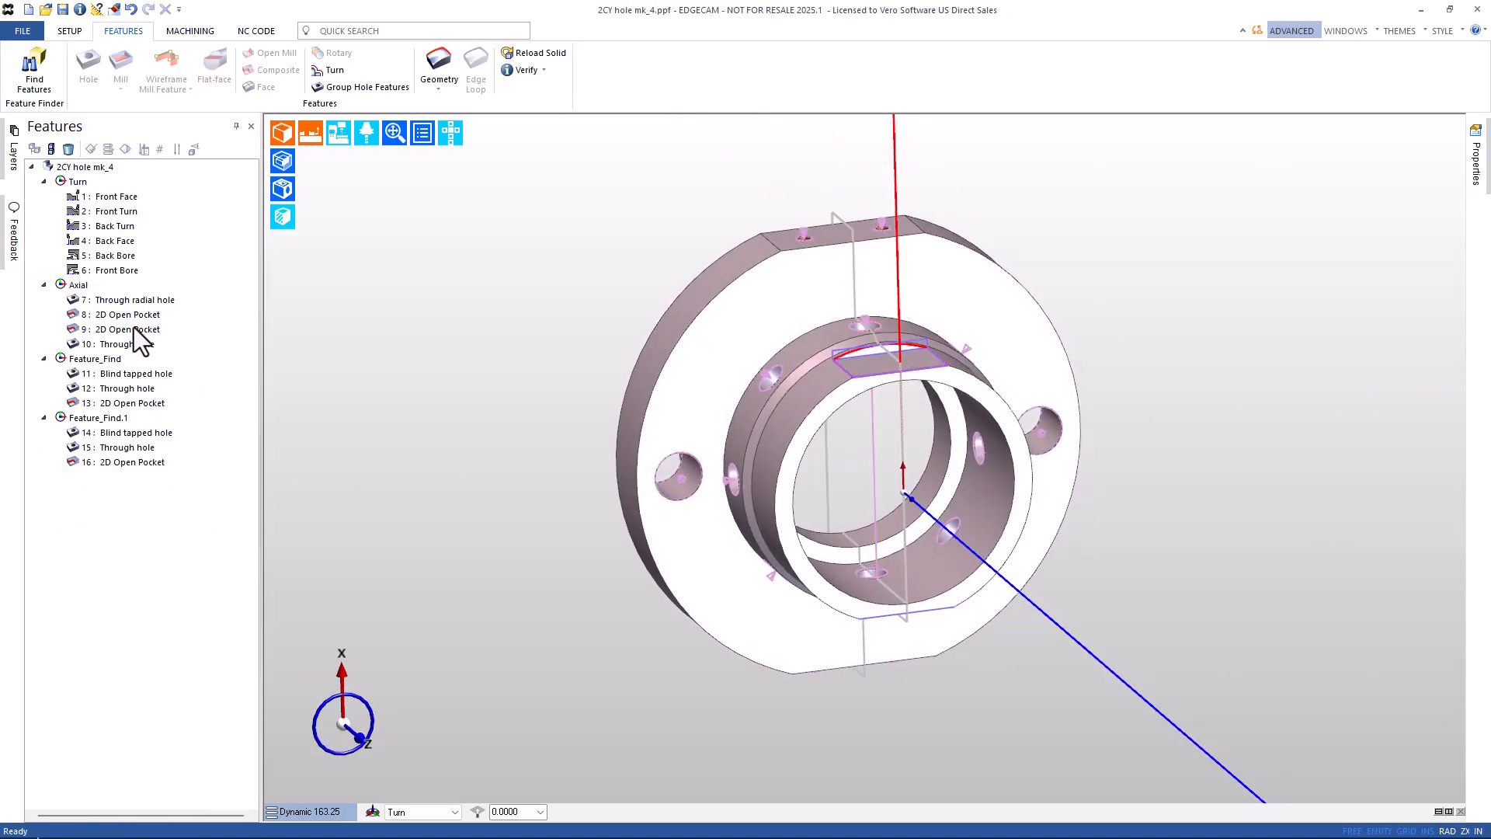
Show the part as wireframe with the recognised features rendered as solids.
click(124, 301)
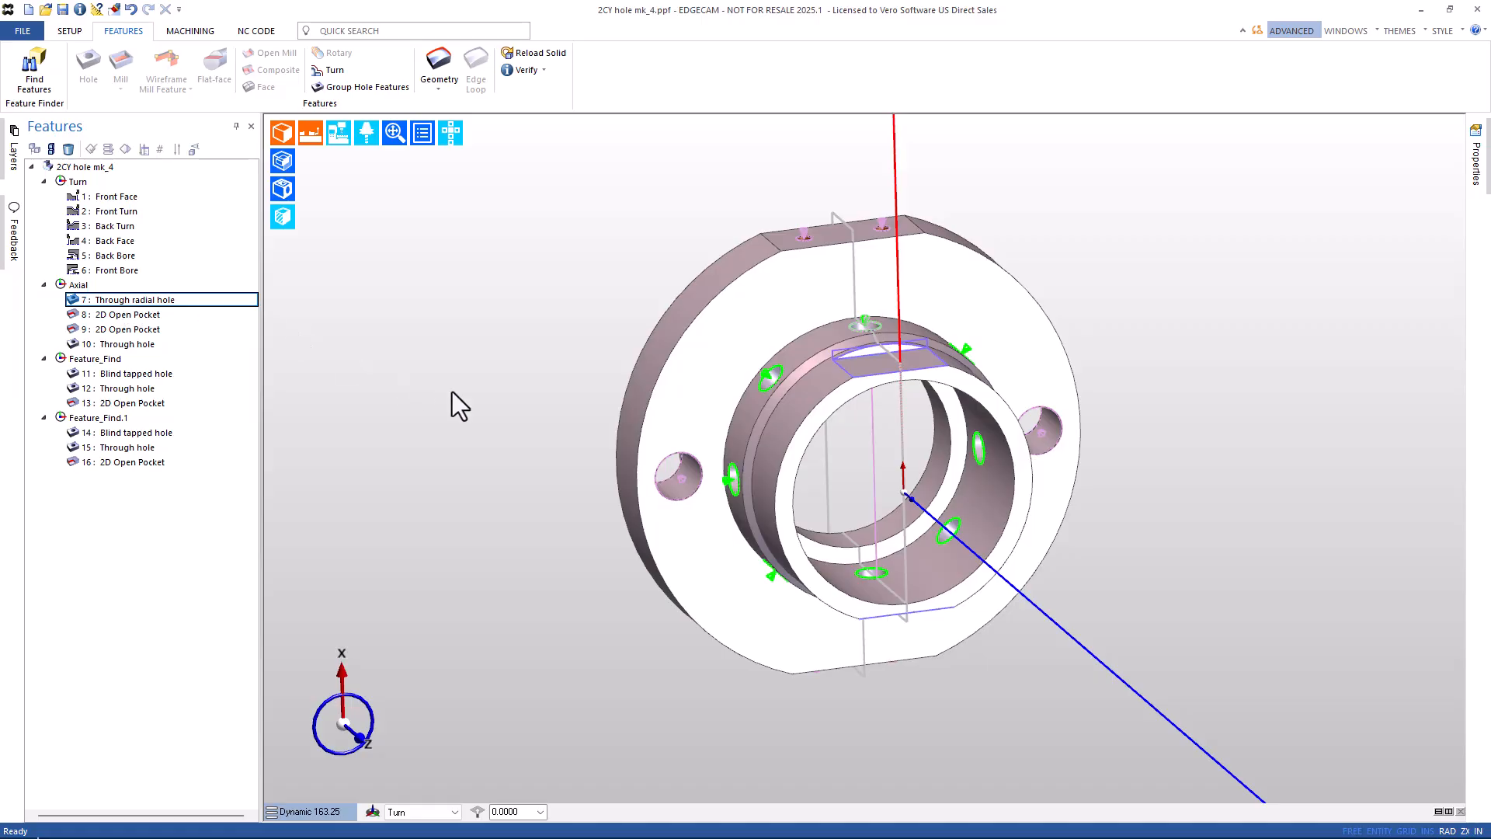
middle_drag(453, 407, 543, 436)
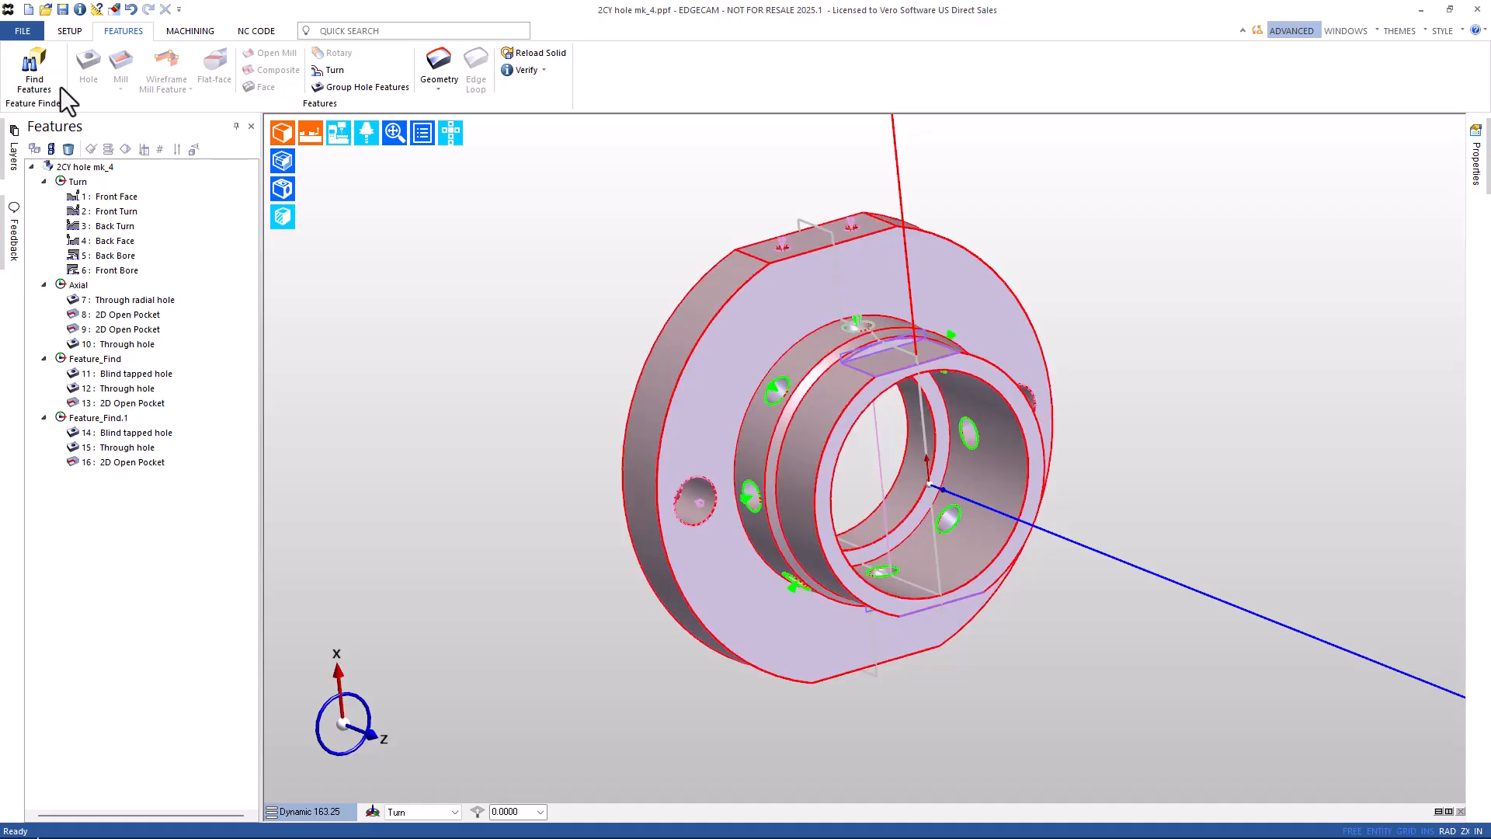
click(284, 189)
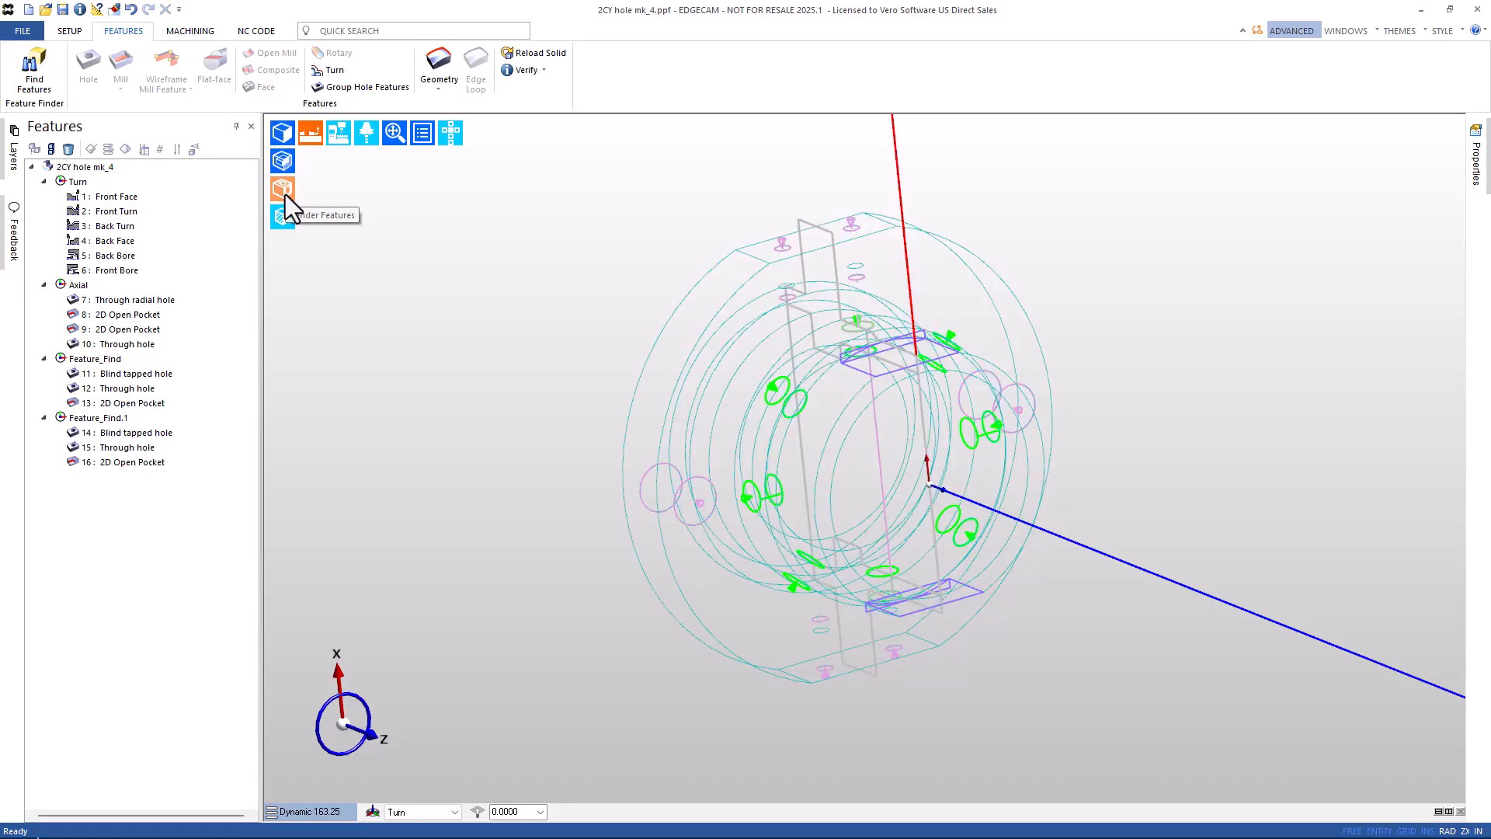
click(286, 194)
middle_drag(380, 286, 487, 378)
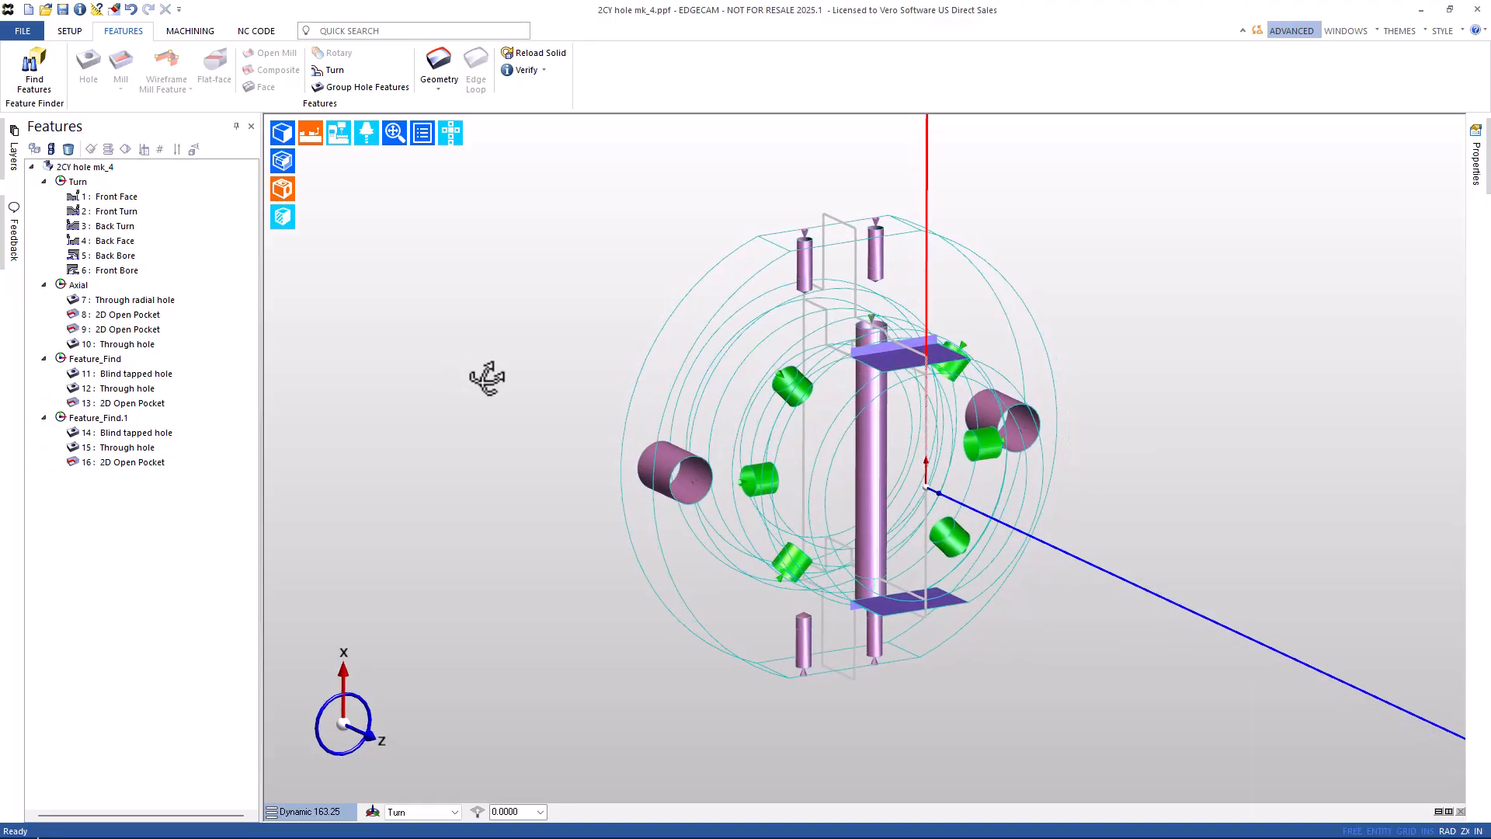
Compare 10: Through hole with 12: Through hole and delete the duplicate 12.
click(130, 346)
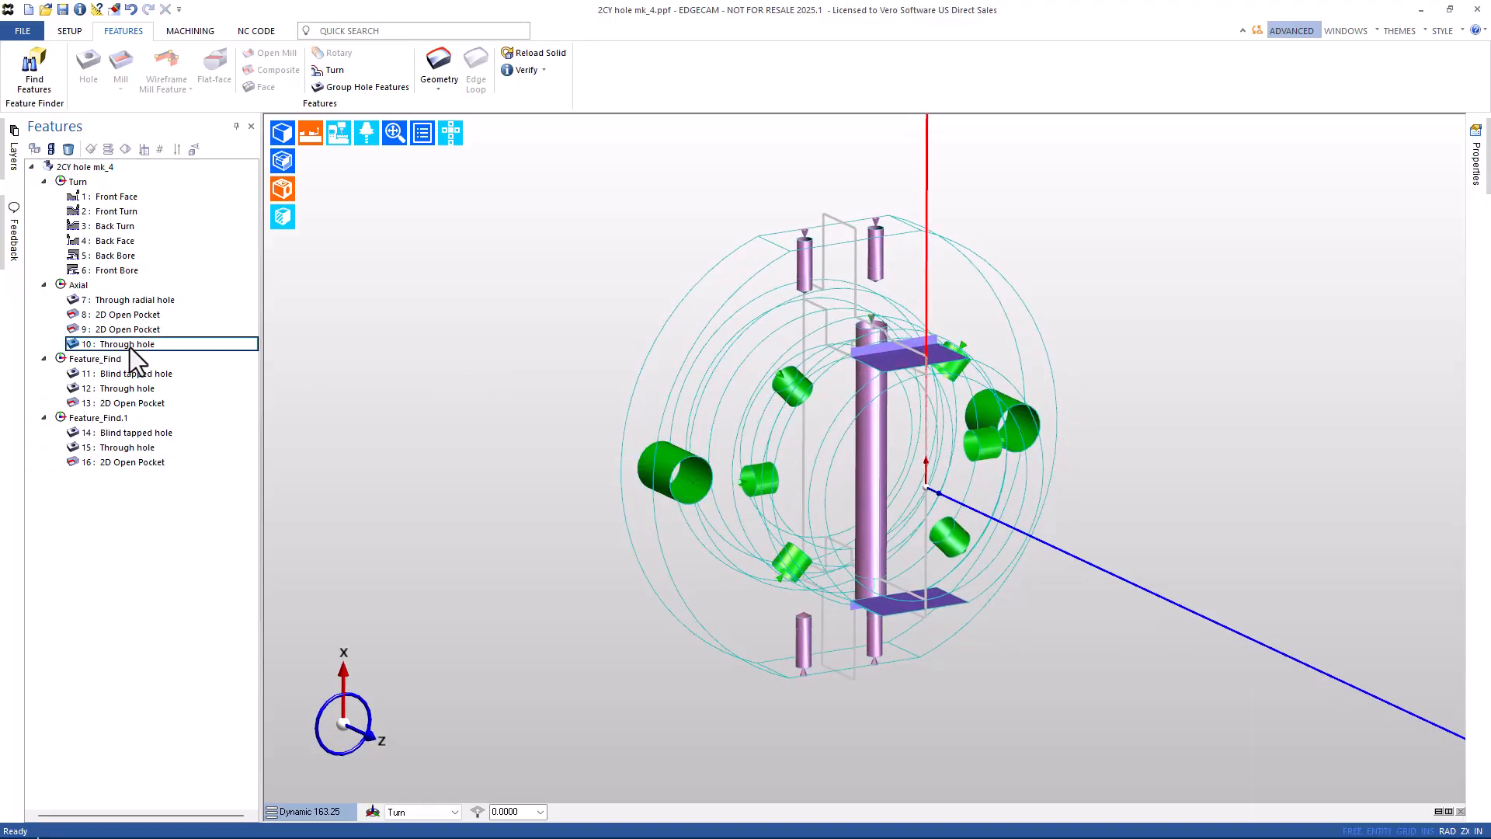
click(123, 389)
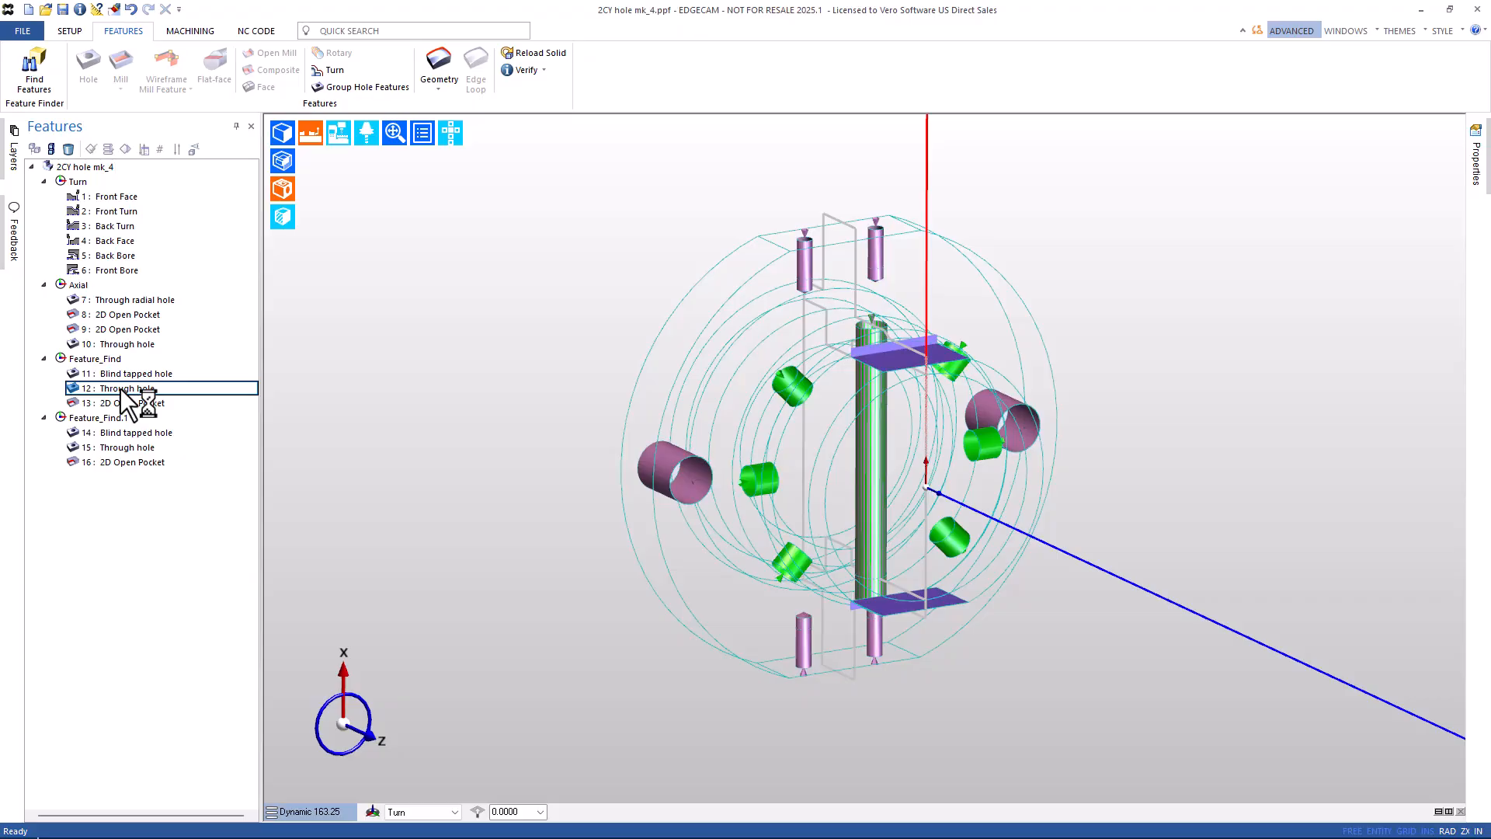
right_click(122, 390)
click(160, 453)
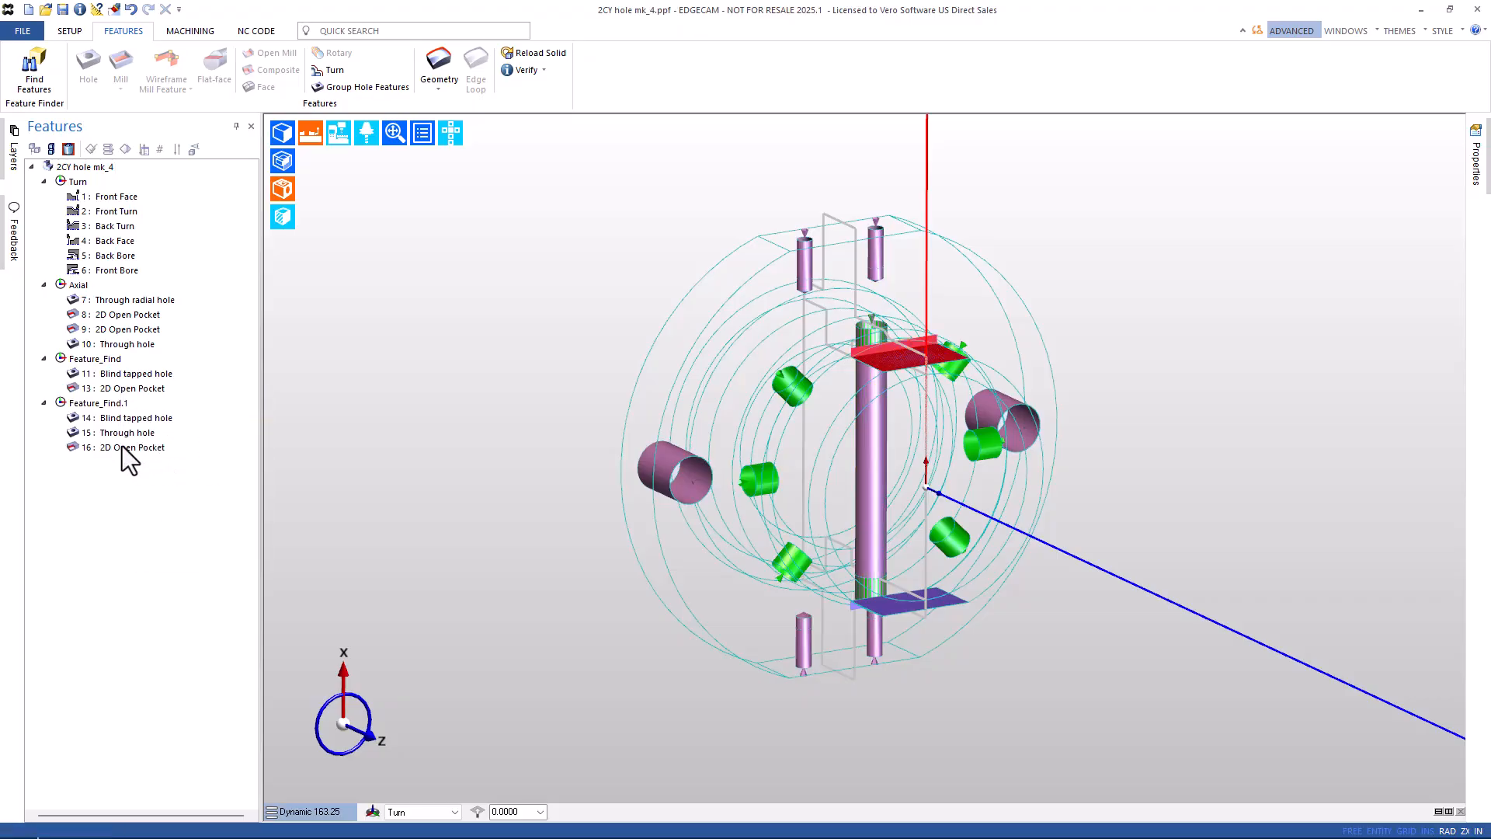
Delete 15: Through hole and the 8 and 9 2D Open Pockets, then restore shaded display.
right_click(115, 433)
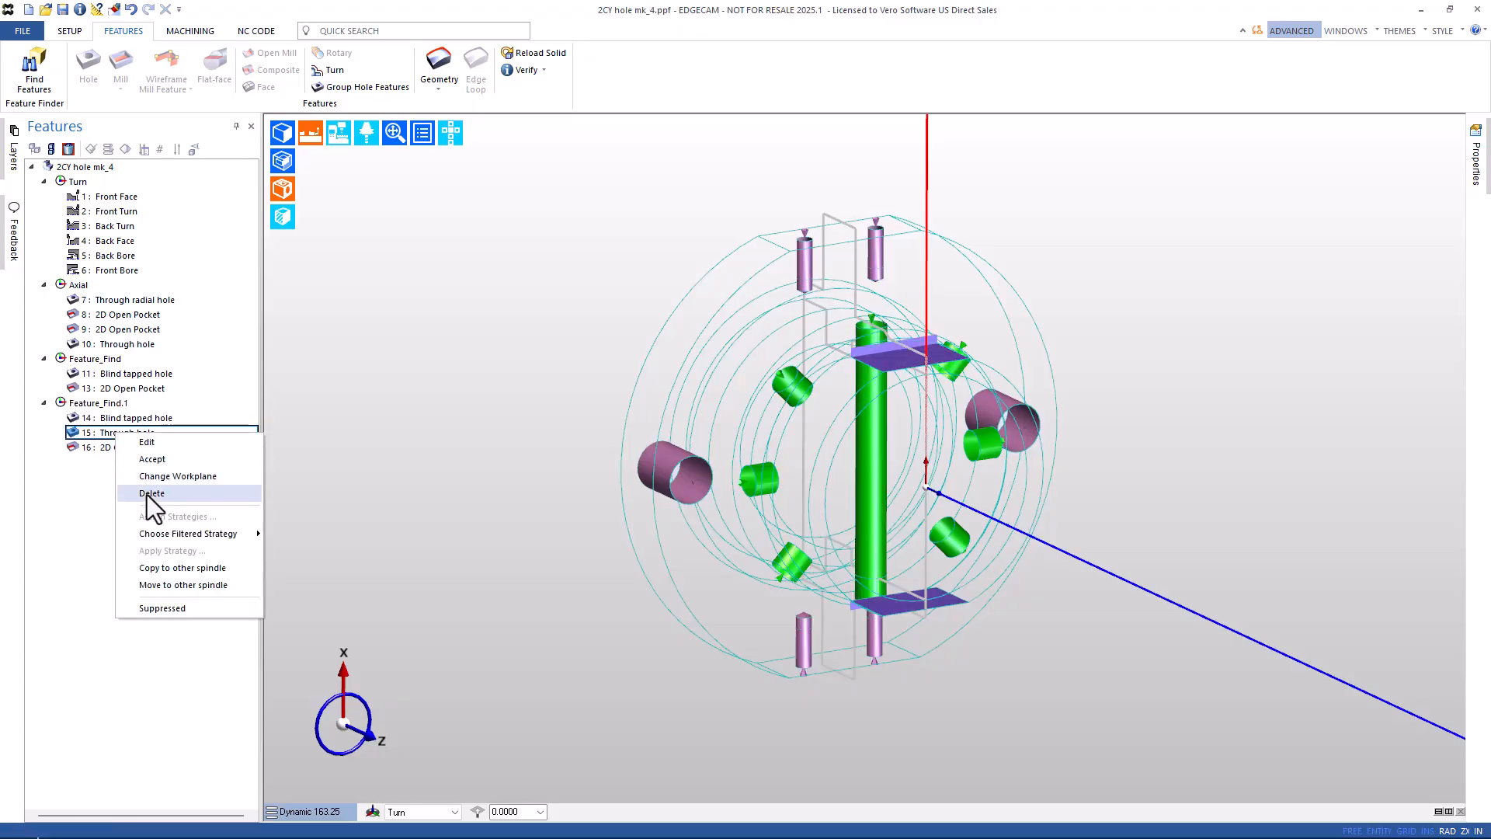
click(151, 494)
click(121, 319)
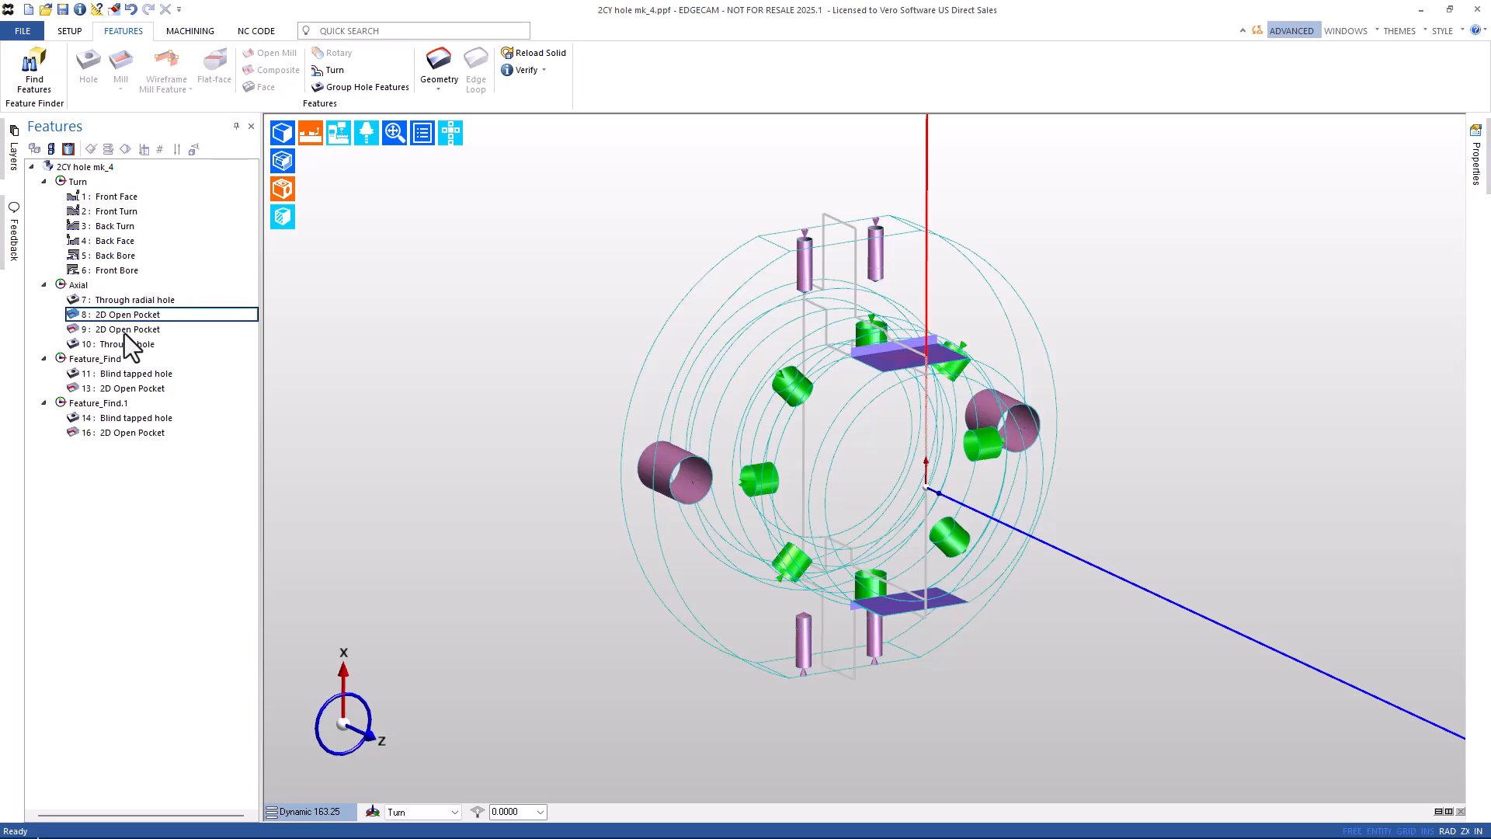
ctrl+click(125, 333)
right_click(124, 333)
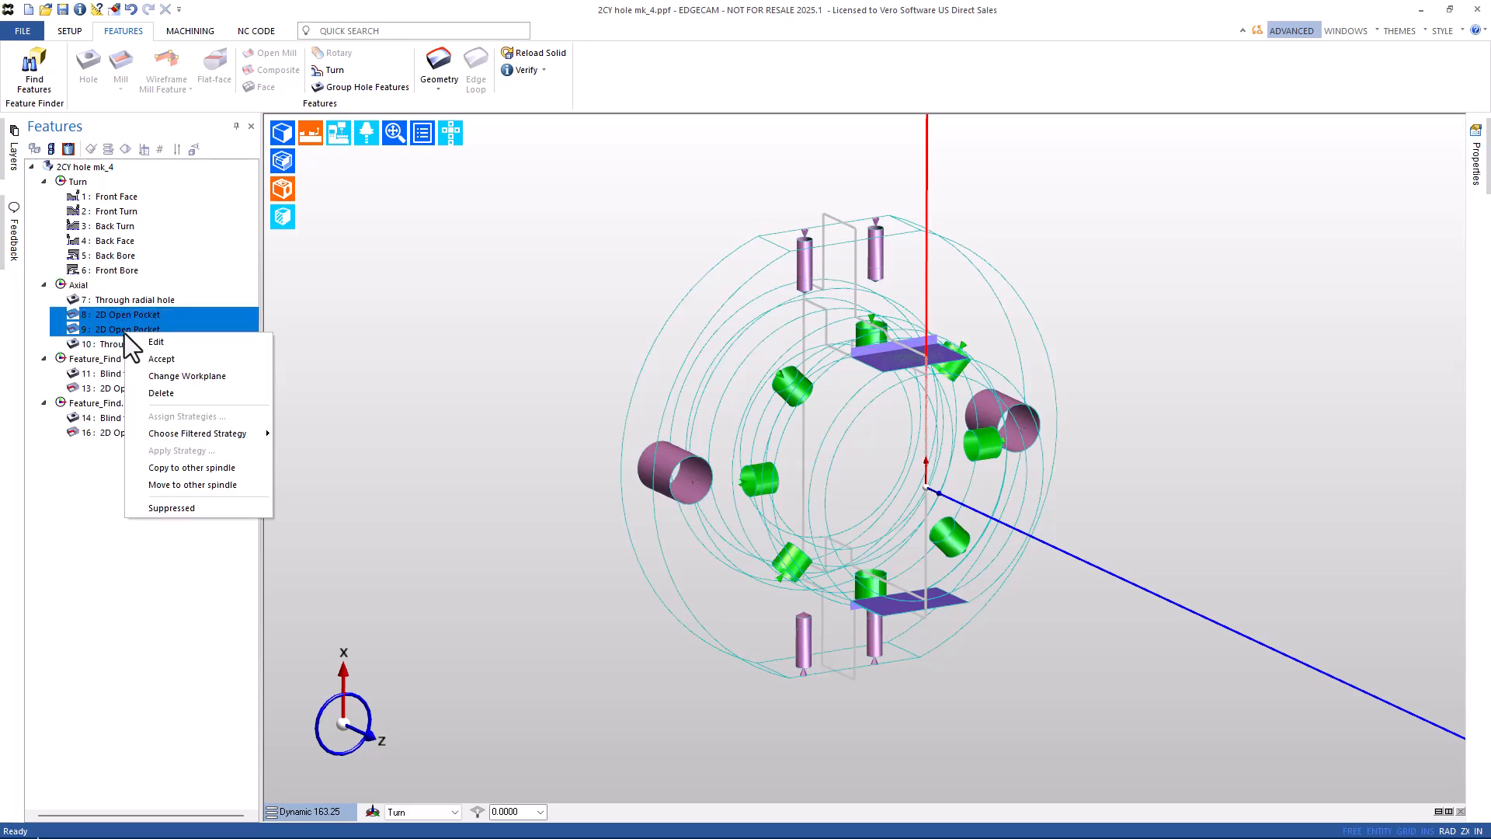
click(156, 394)
click(282, 130)
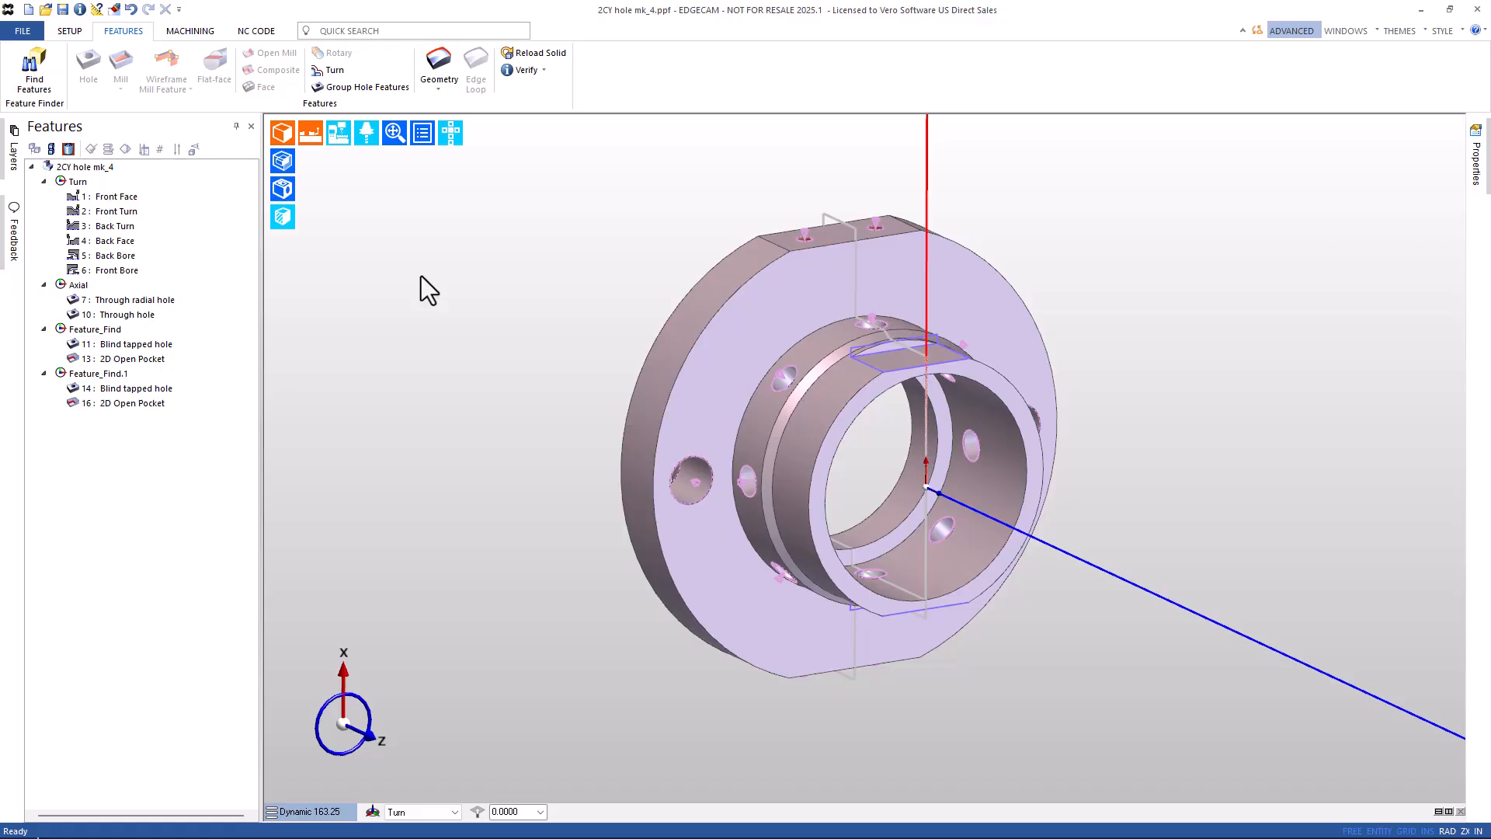
Load the nozzle file from File Explorer, discarding unsaved changes to 2CY hole mk_4.
key(alt+Tab)
key(alt+Tab)
key(alt+Tab)
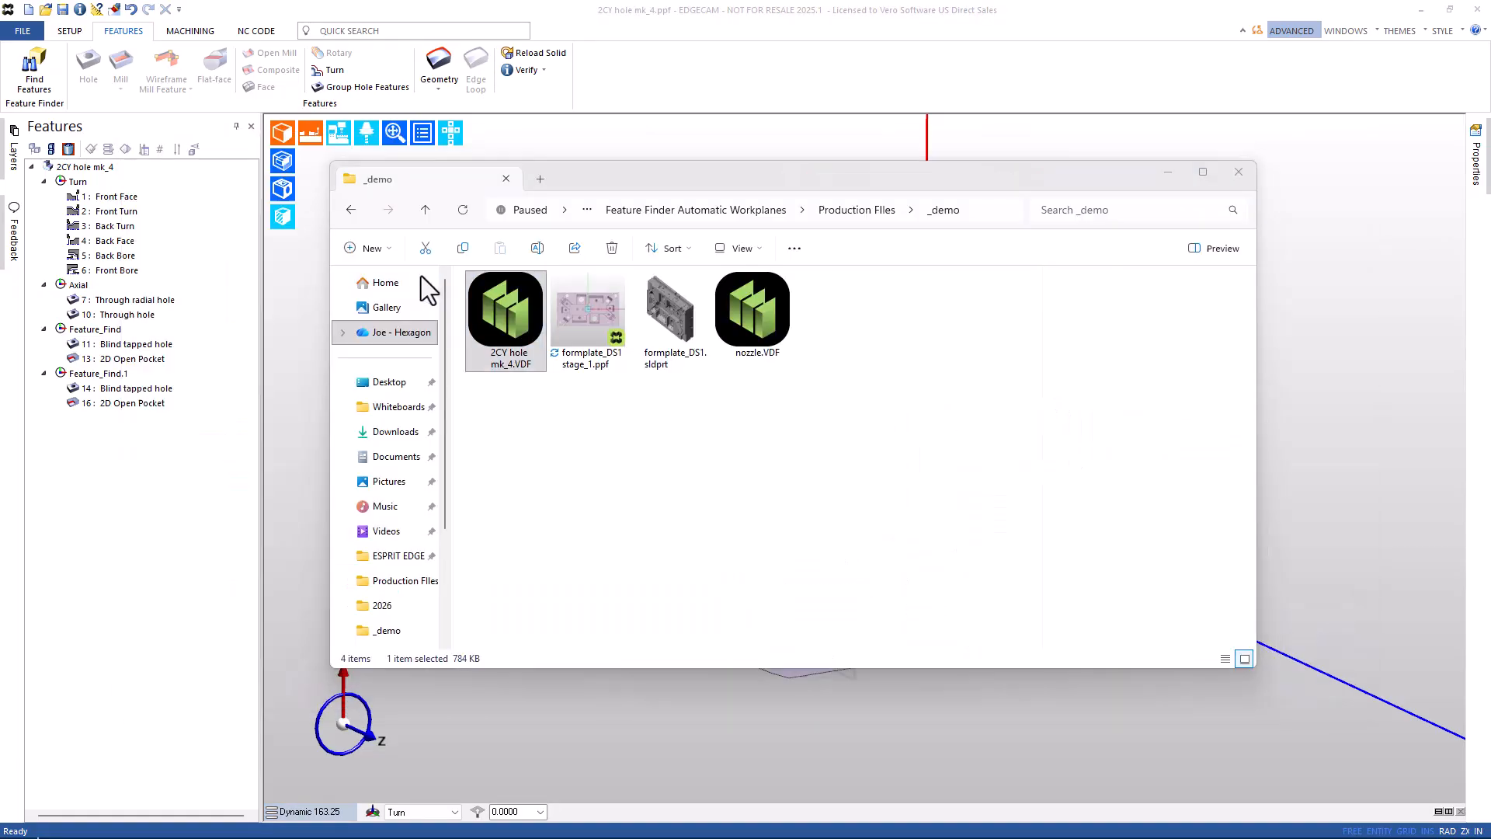
drag(752, 314, 1027, 752)
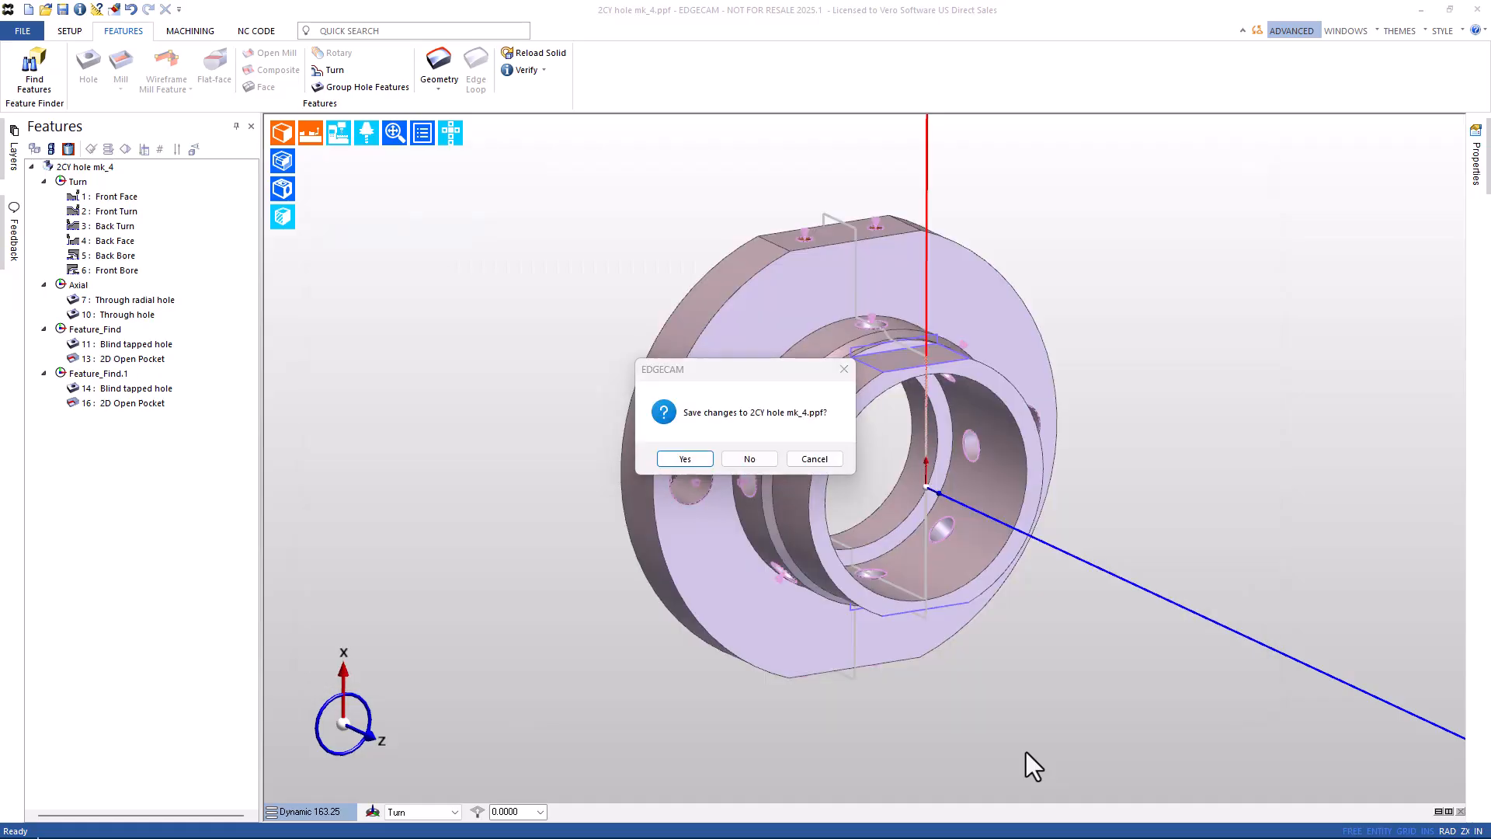
click(751, 460)
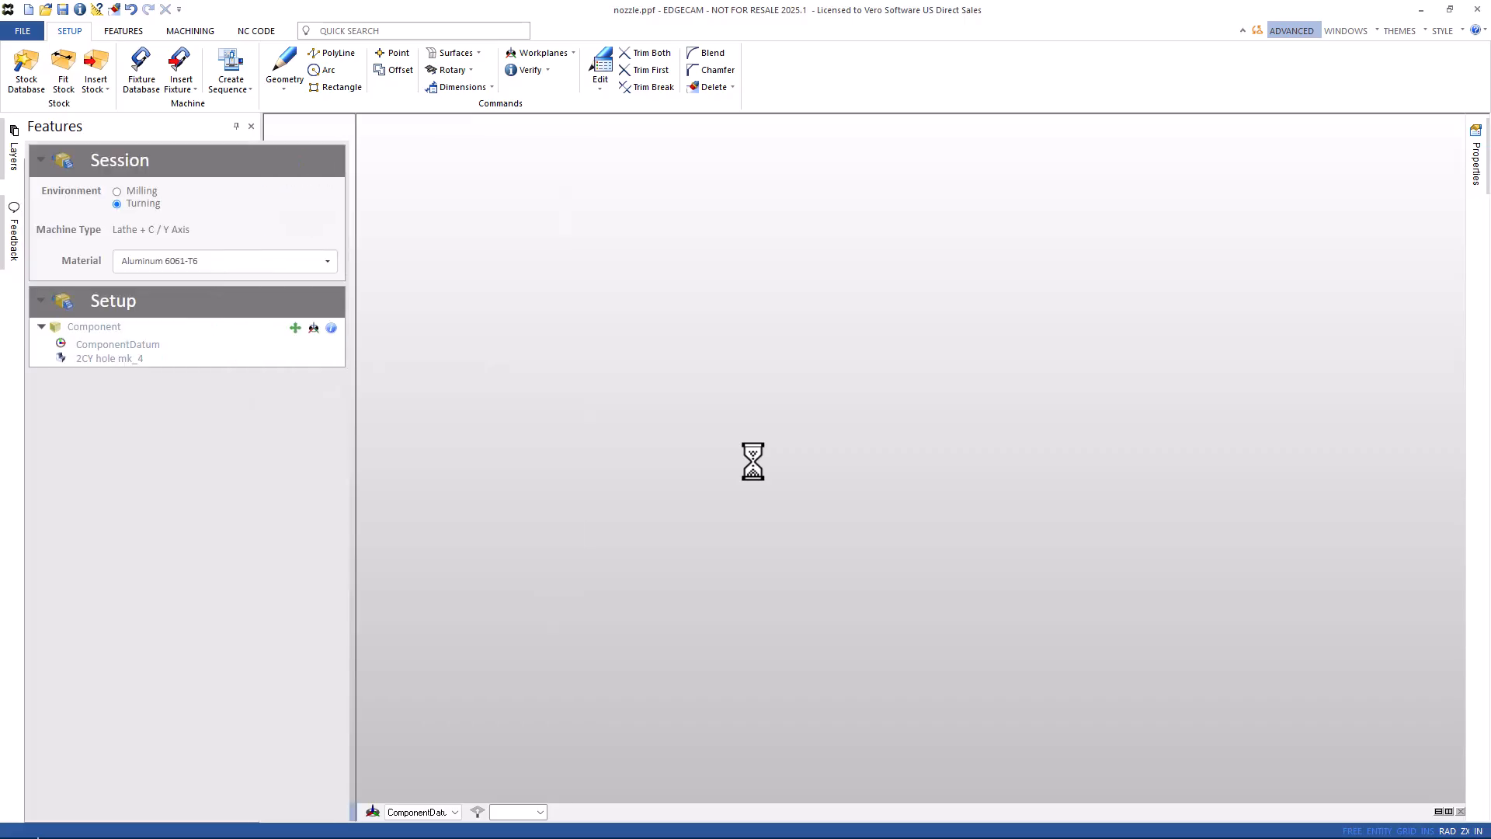
Set the nozzle to the Milling environment and rotate the component twice by 90 degrees.
click(117, 192)
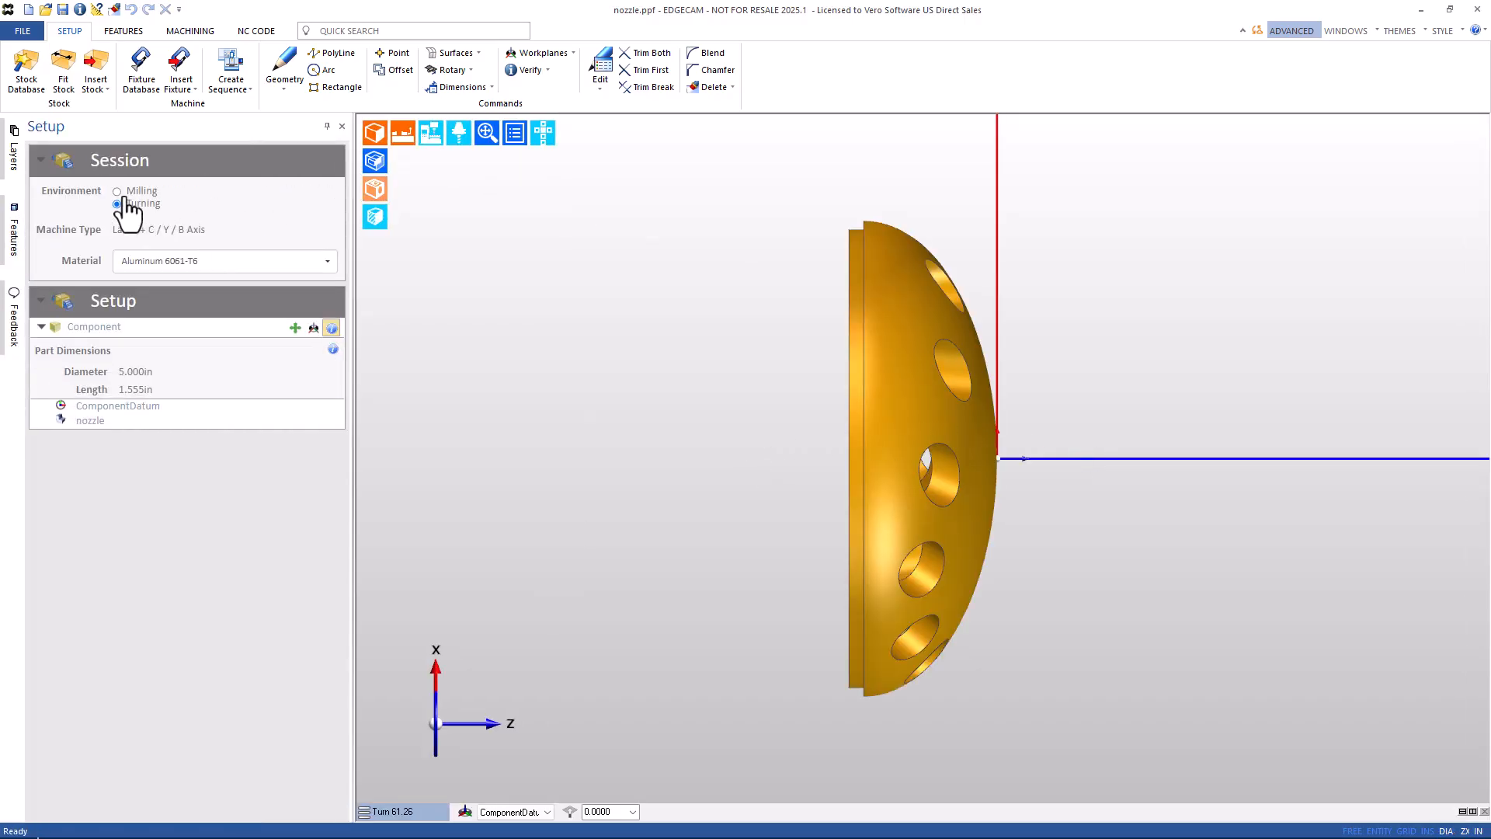
click(296, 328)
middle_drag(626, 365, 703, 435)
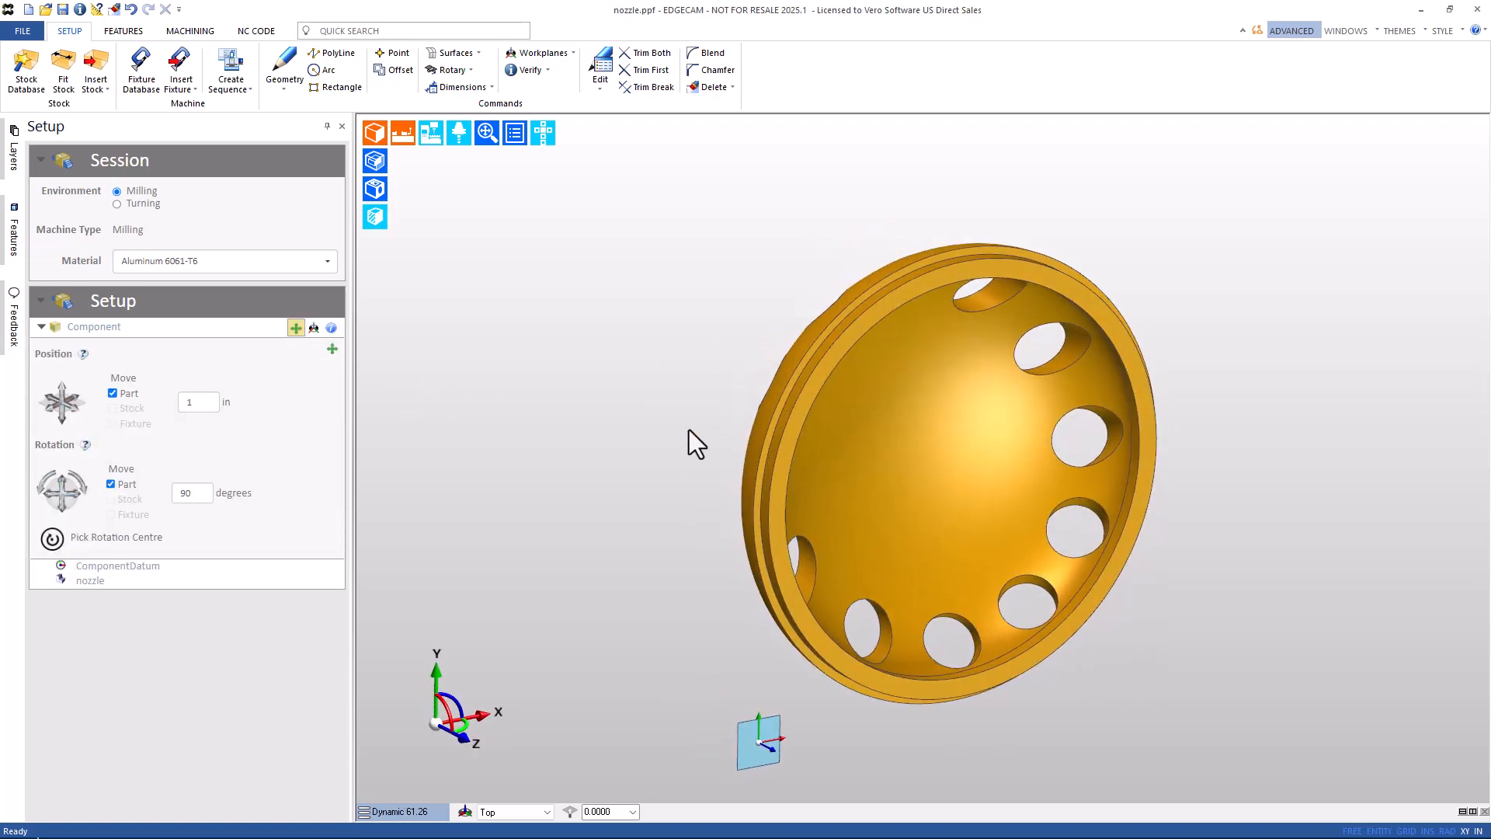
click(63, 508)
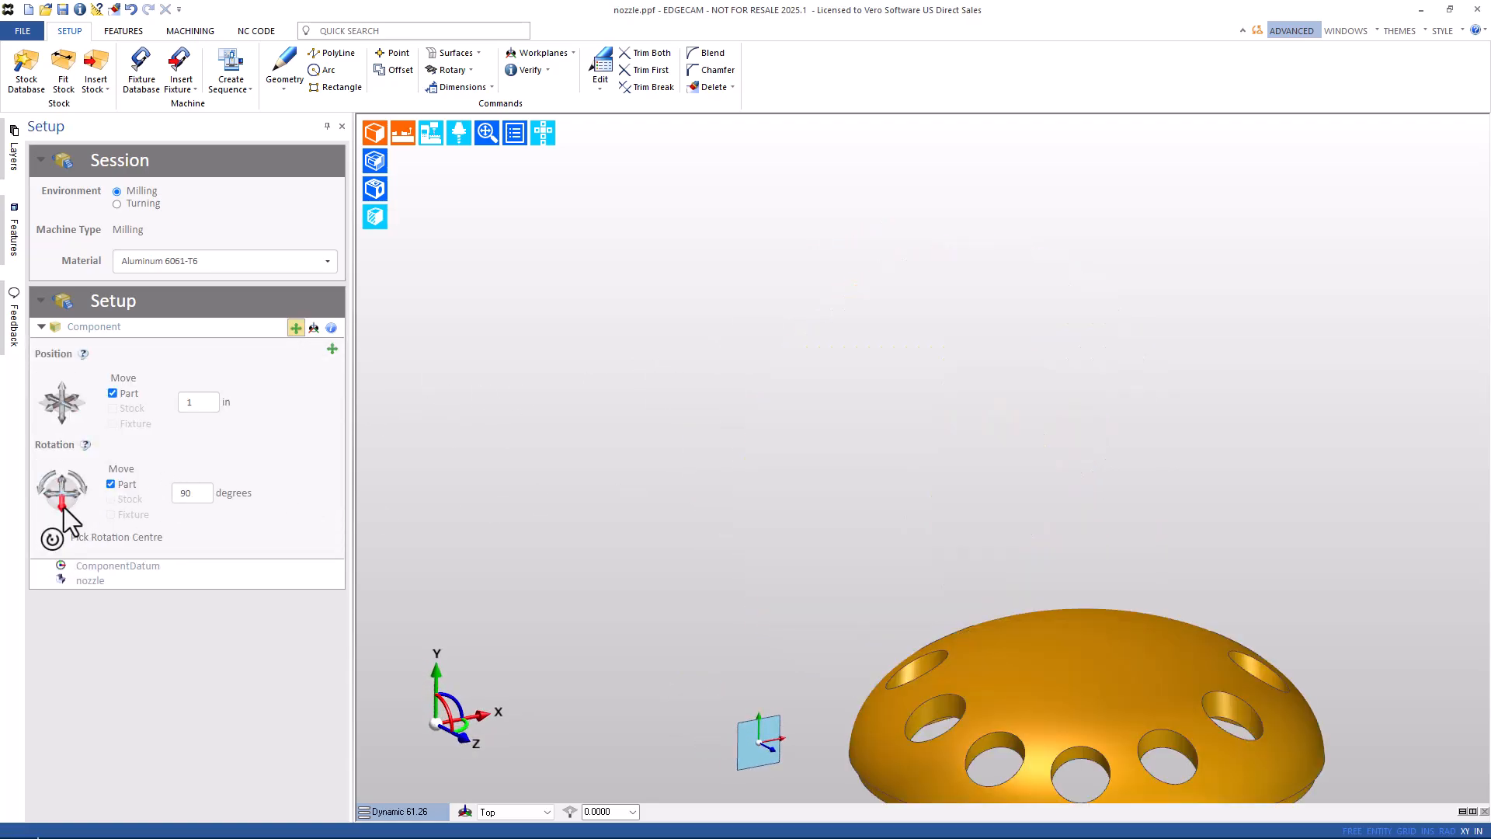
click(62, 509)
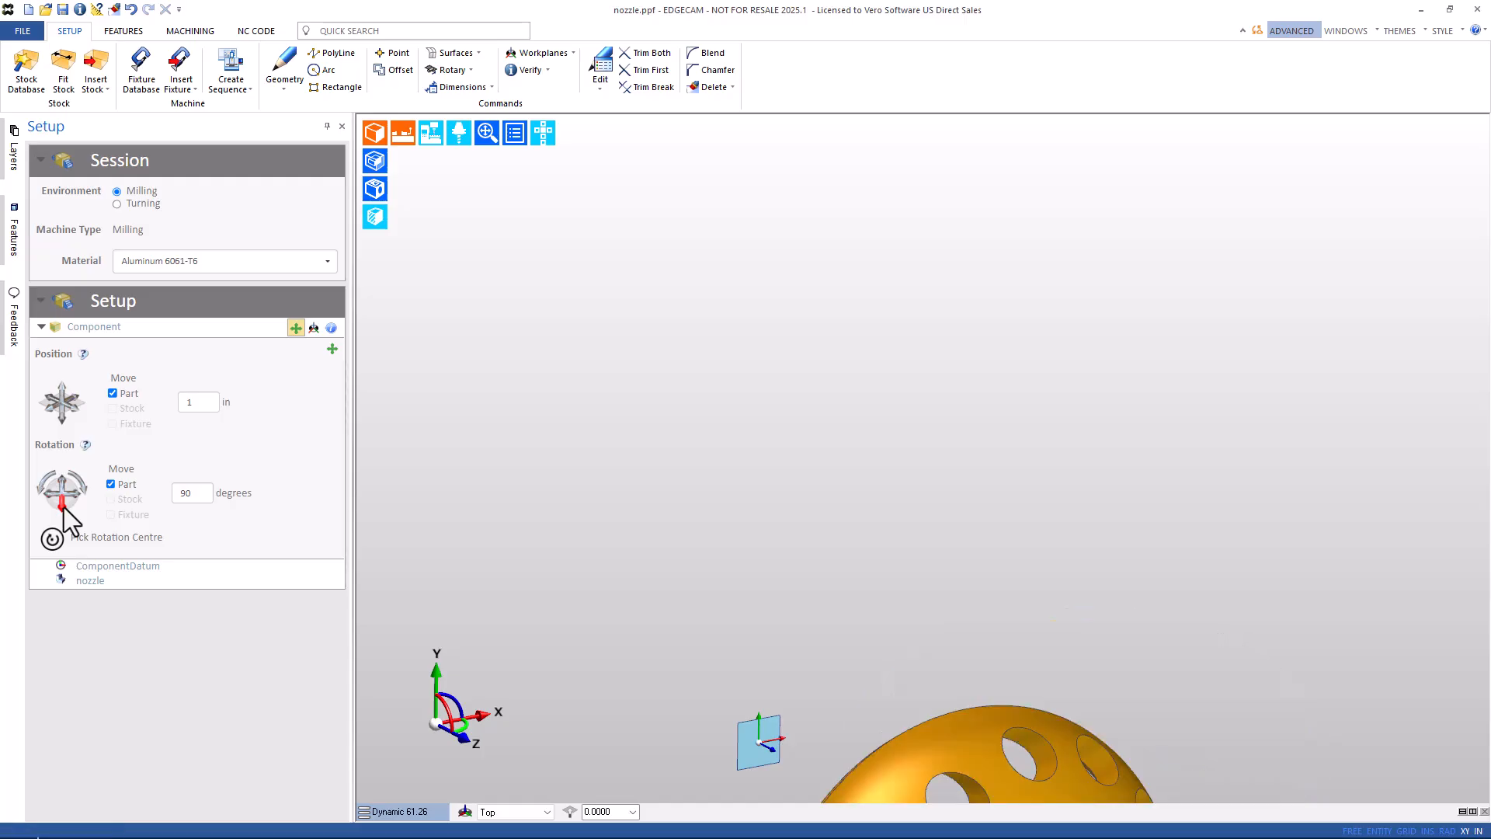
middle_drag(862, 612, 788, 122)
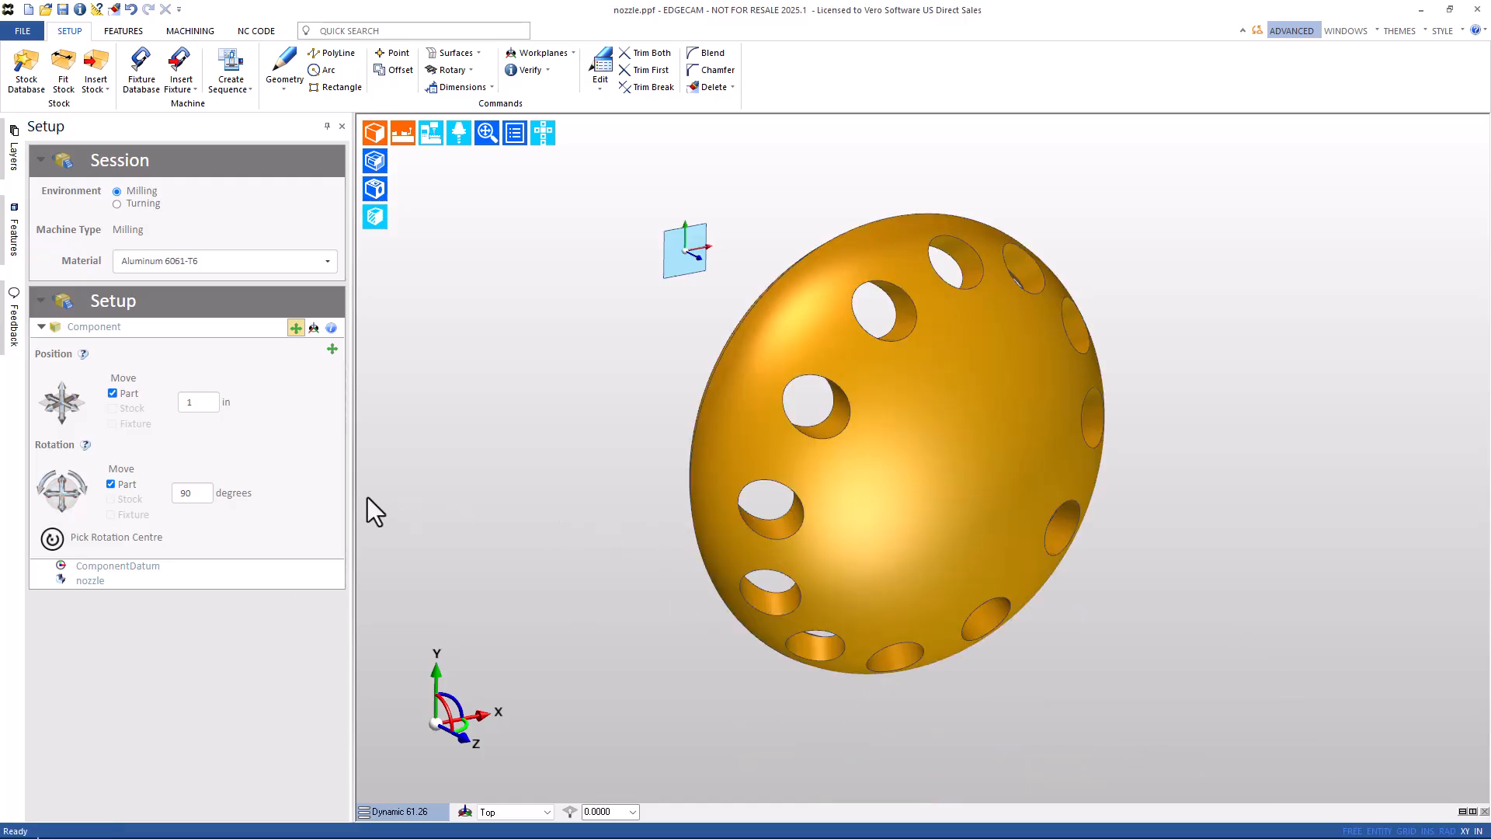
Place the component datum at the part's centre and view the nozzle from the top.
click(313, 328)
click(64, 410)
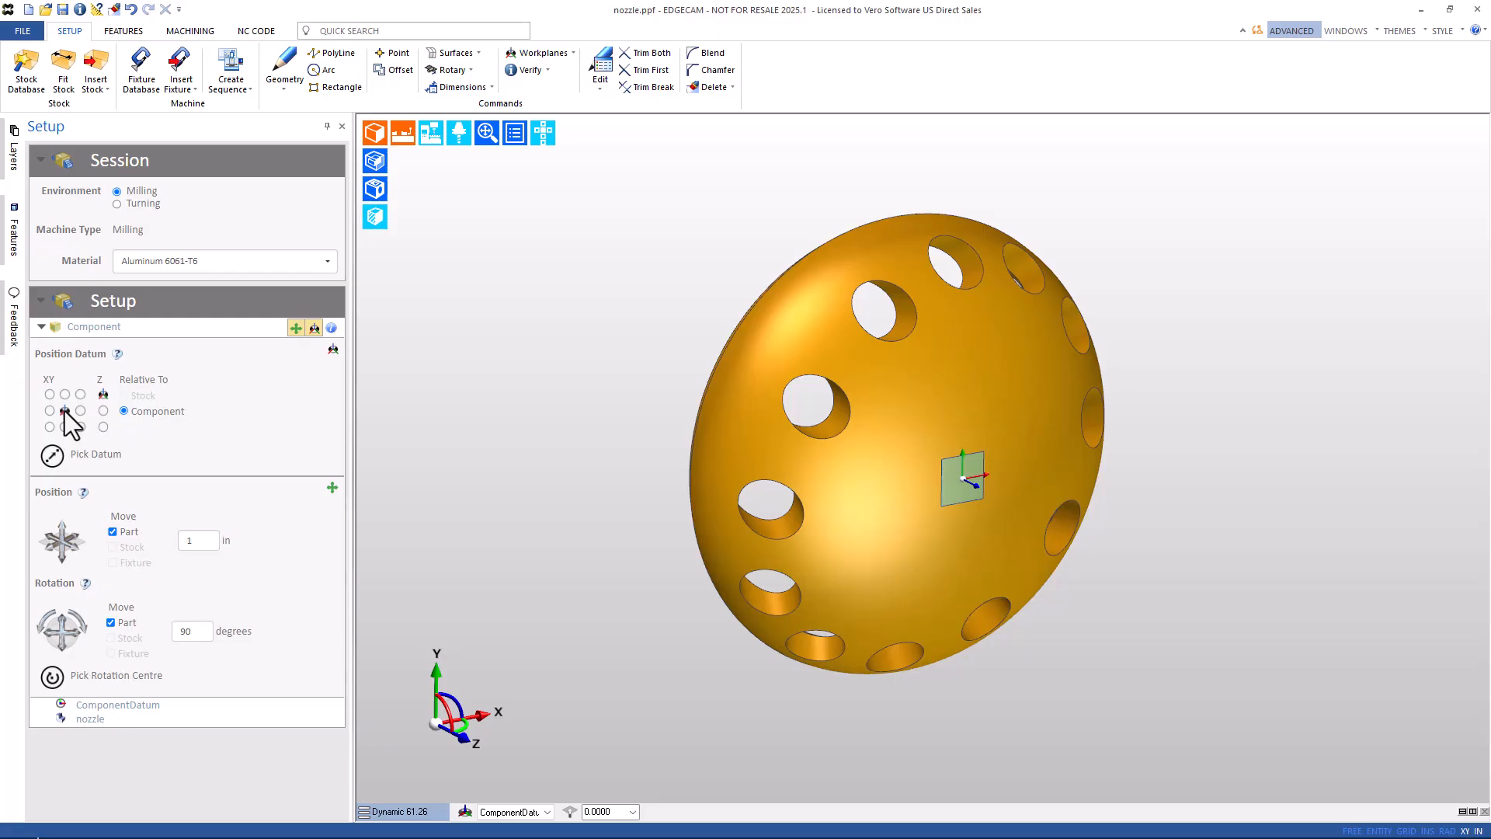
click(539, 141)
click(541, 163)
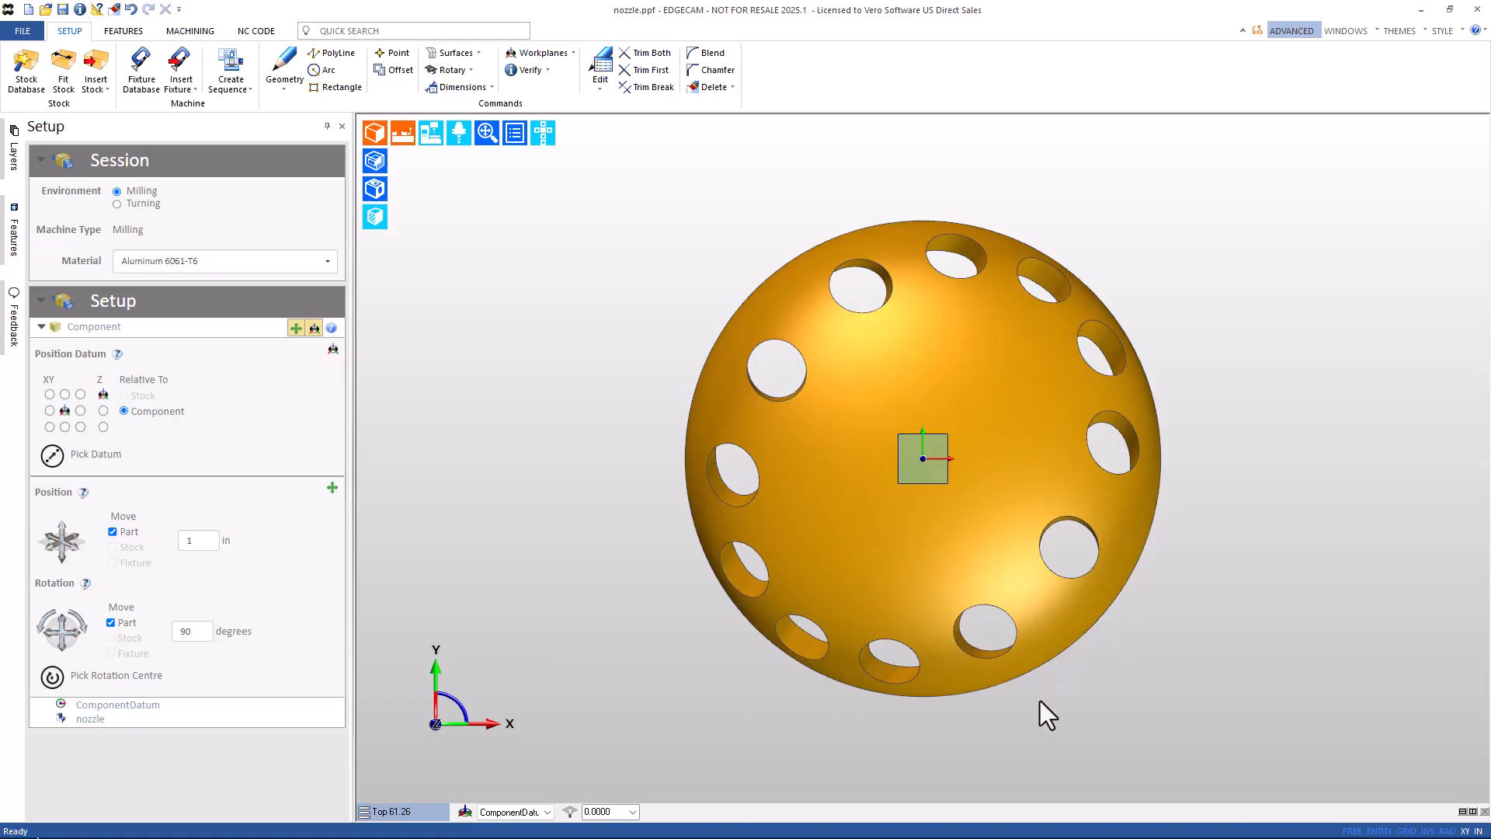
Start Find Features on the nozzle with Select Faces off and the workplane selection confirmed.
click(111, 34)
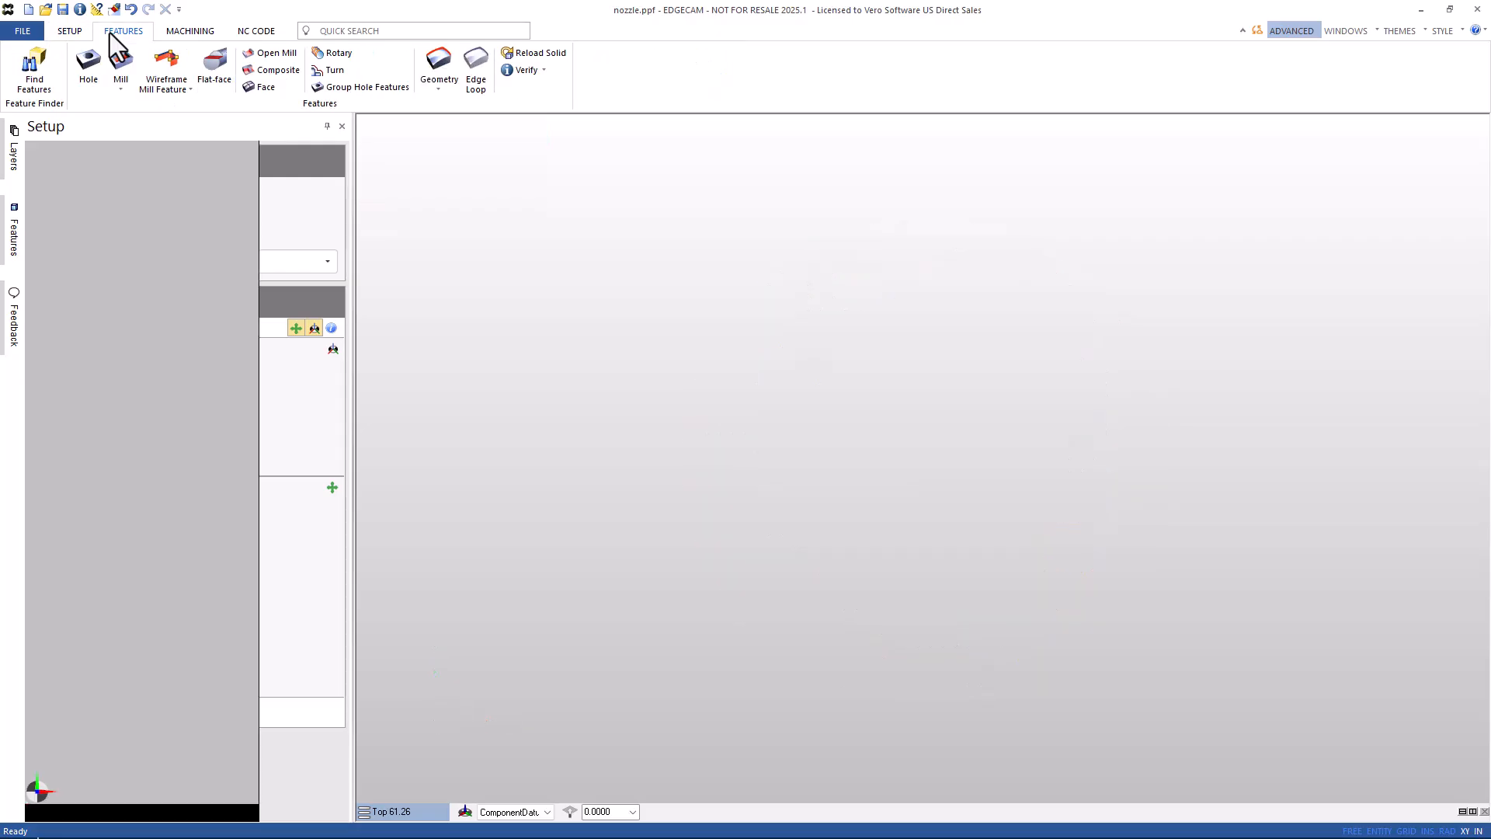
click(37, 78)
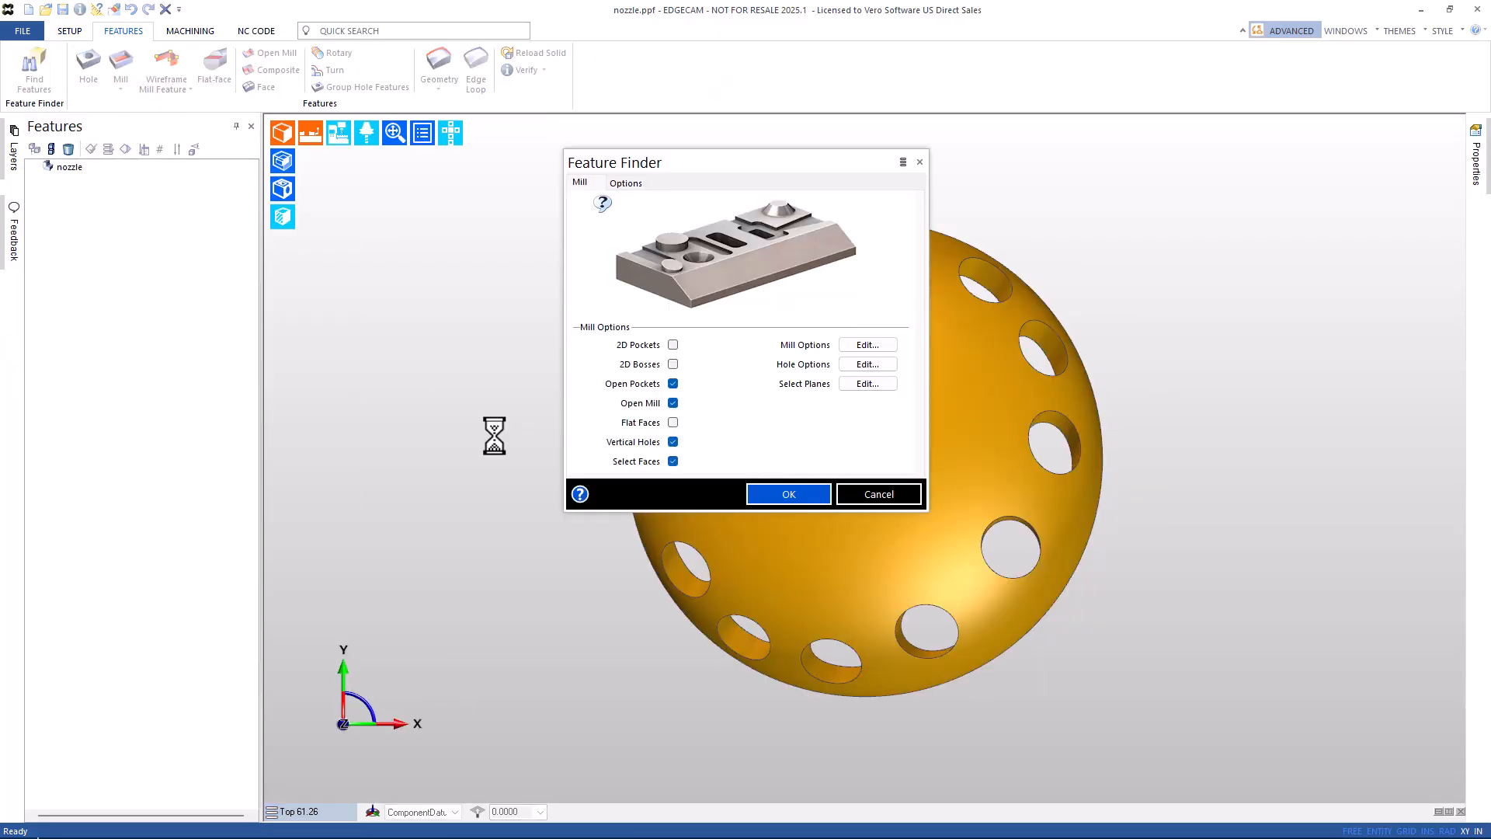
click(673, 462)
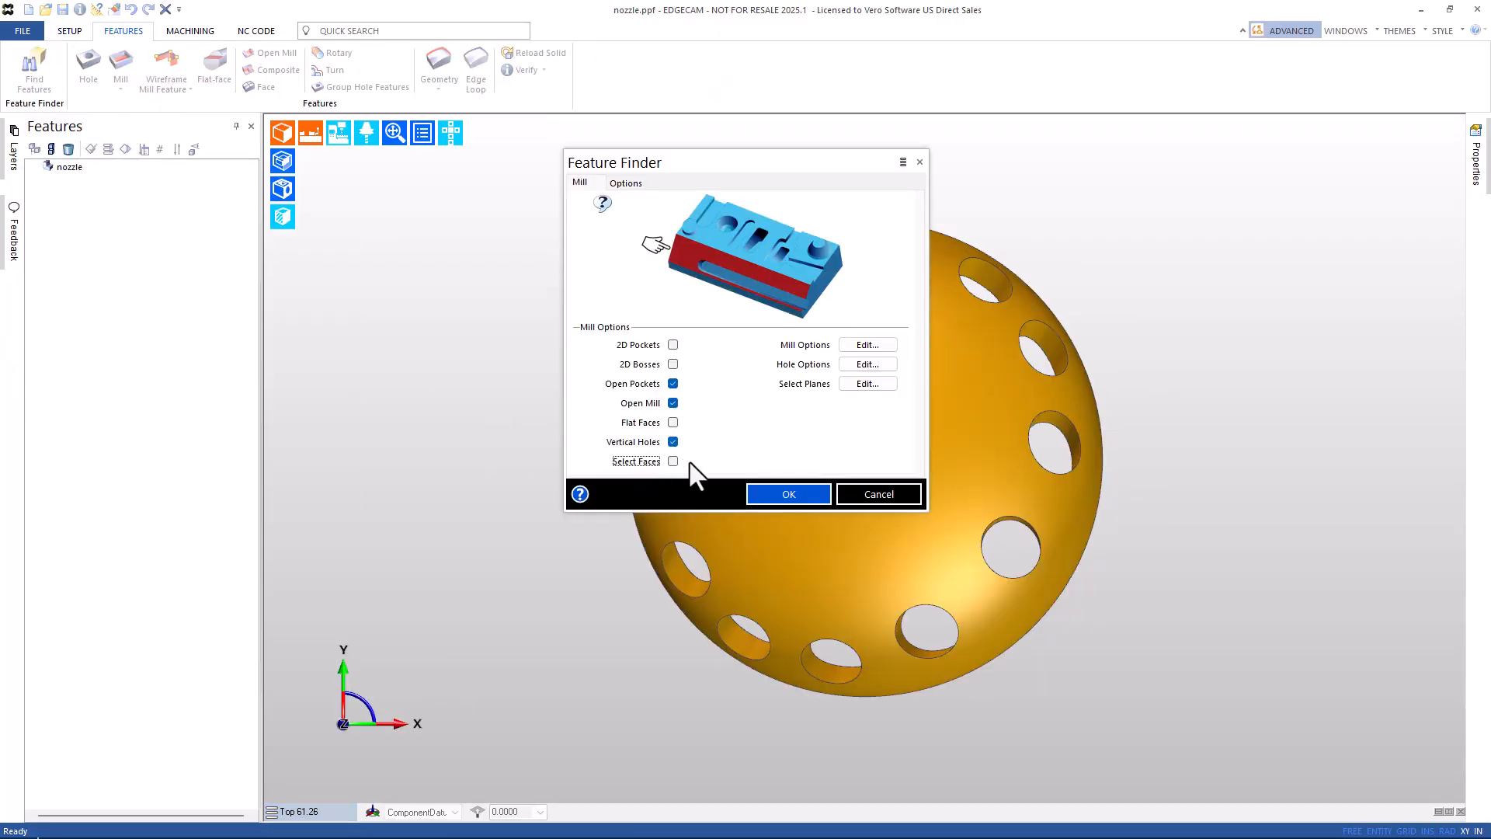
click(862, 383)
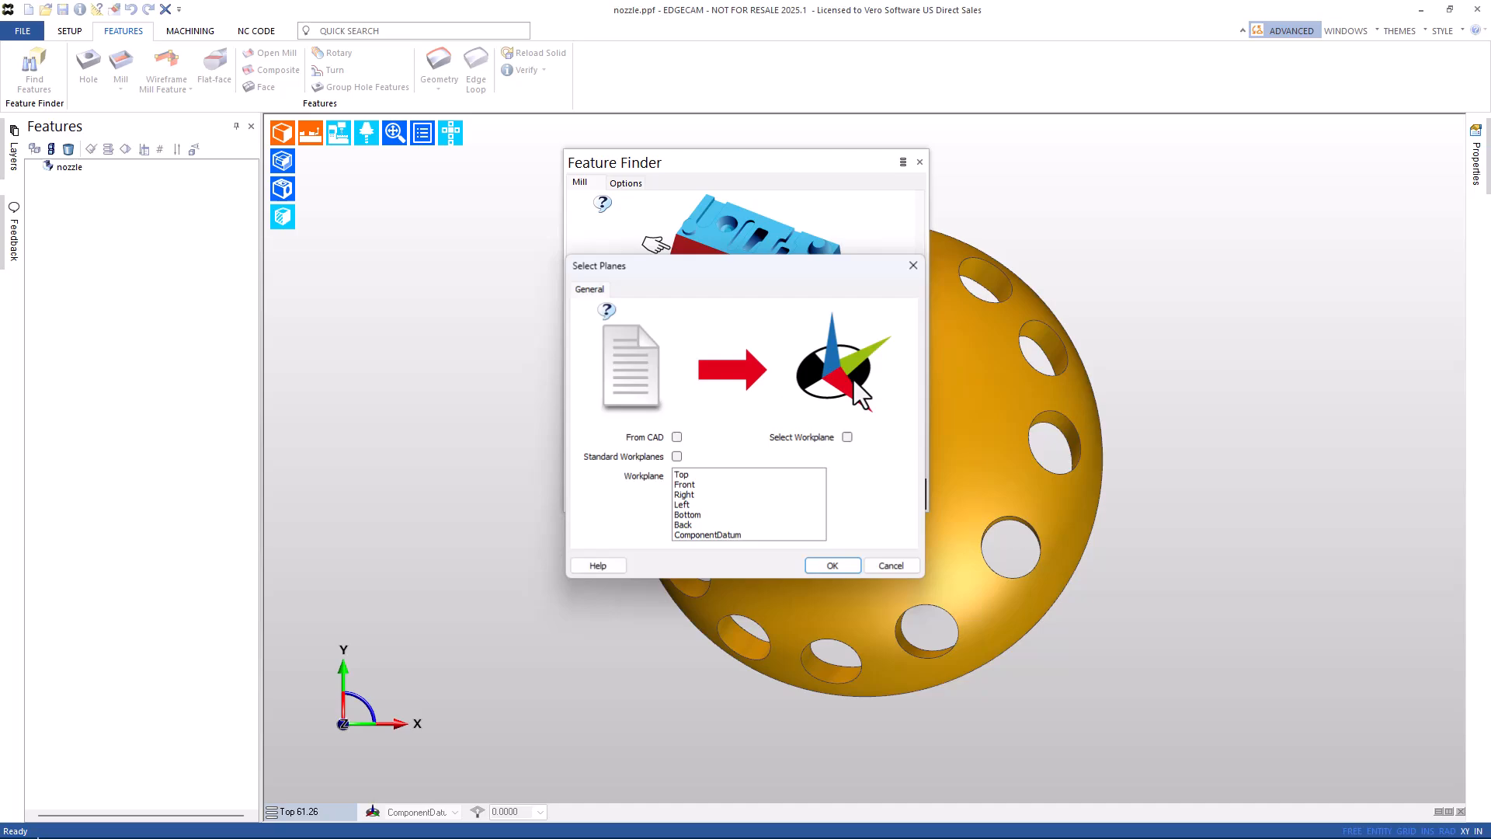
click(833, 566)
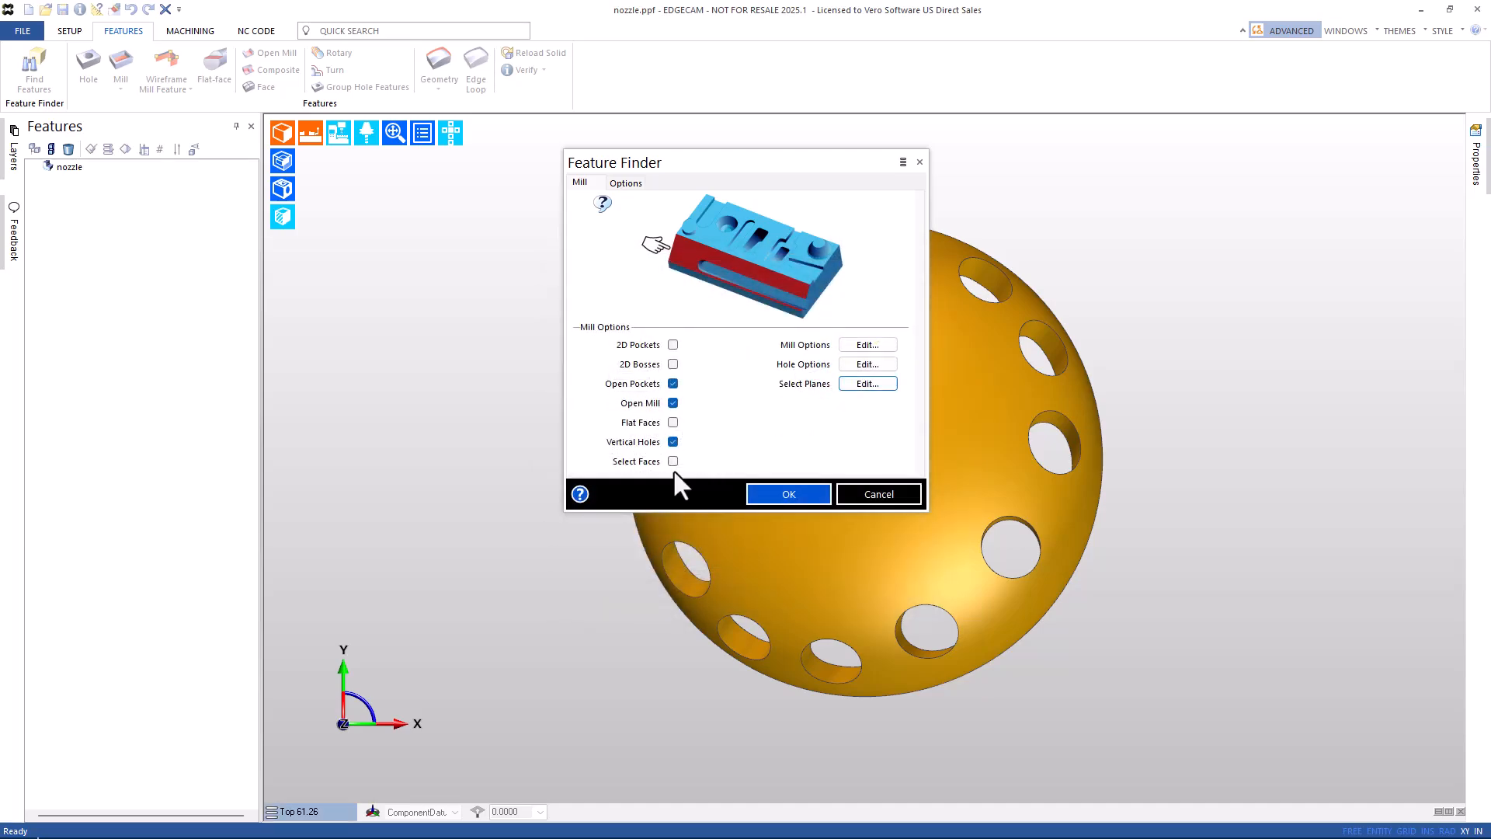
Set hole options to All Holes without Radial Holes and run the search, which finds 0 features.
click(855, 365)
click(854, 450)
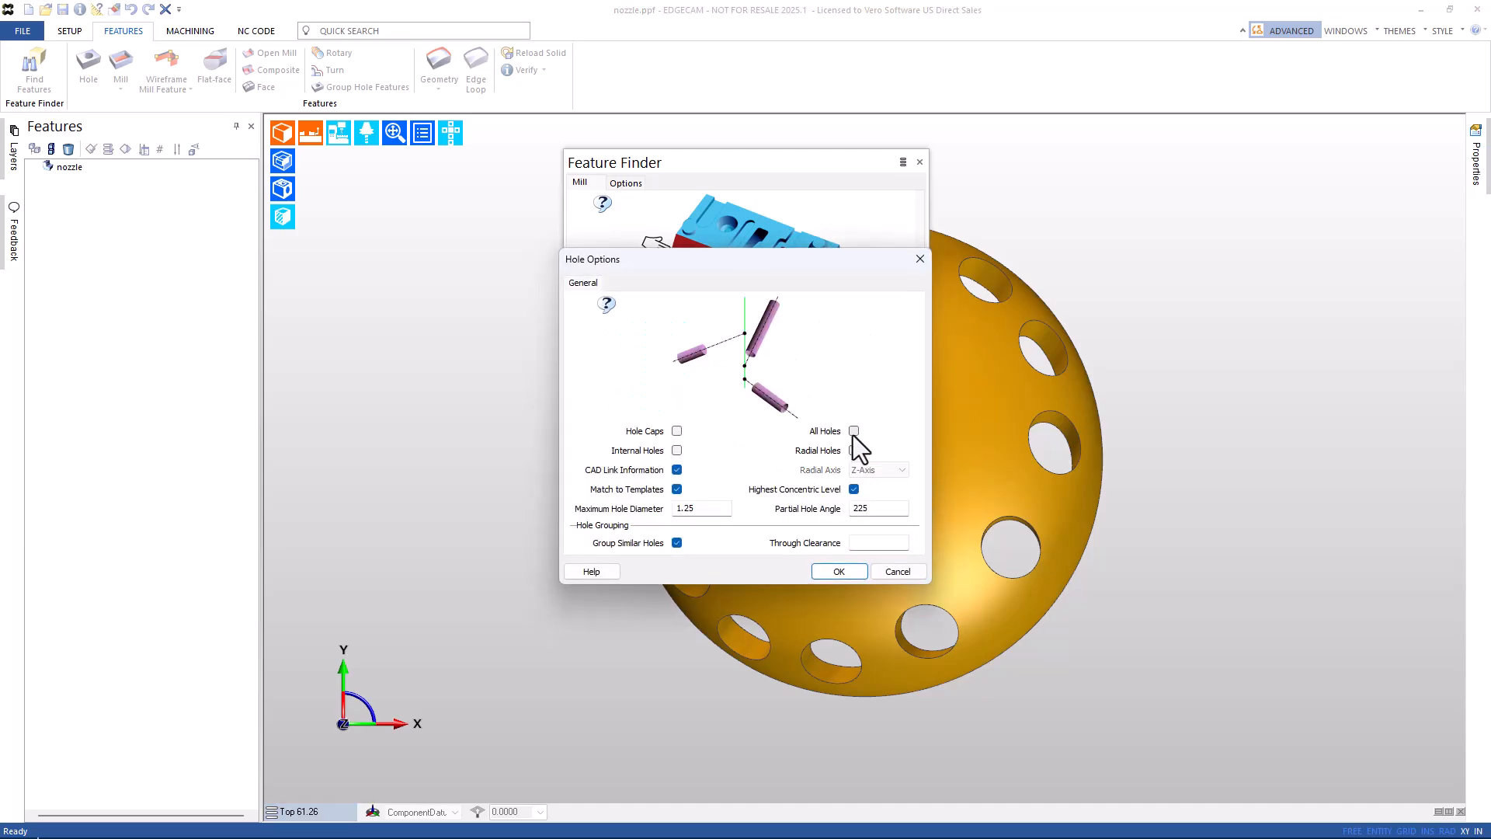
click(827, 573)
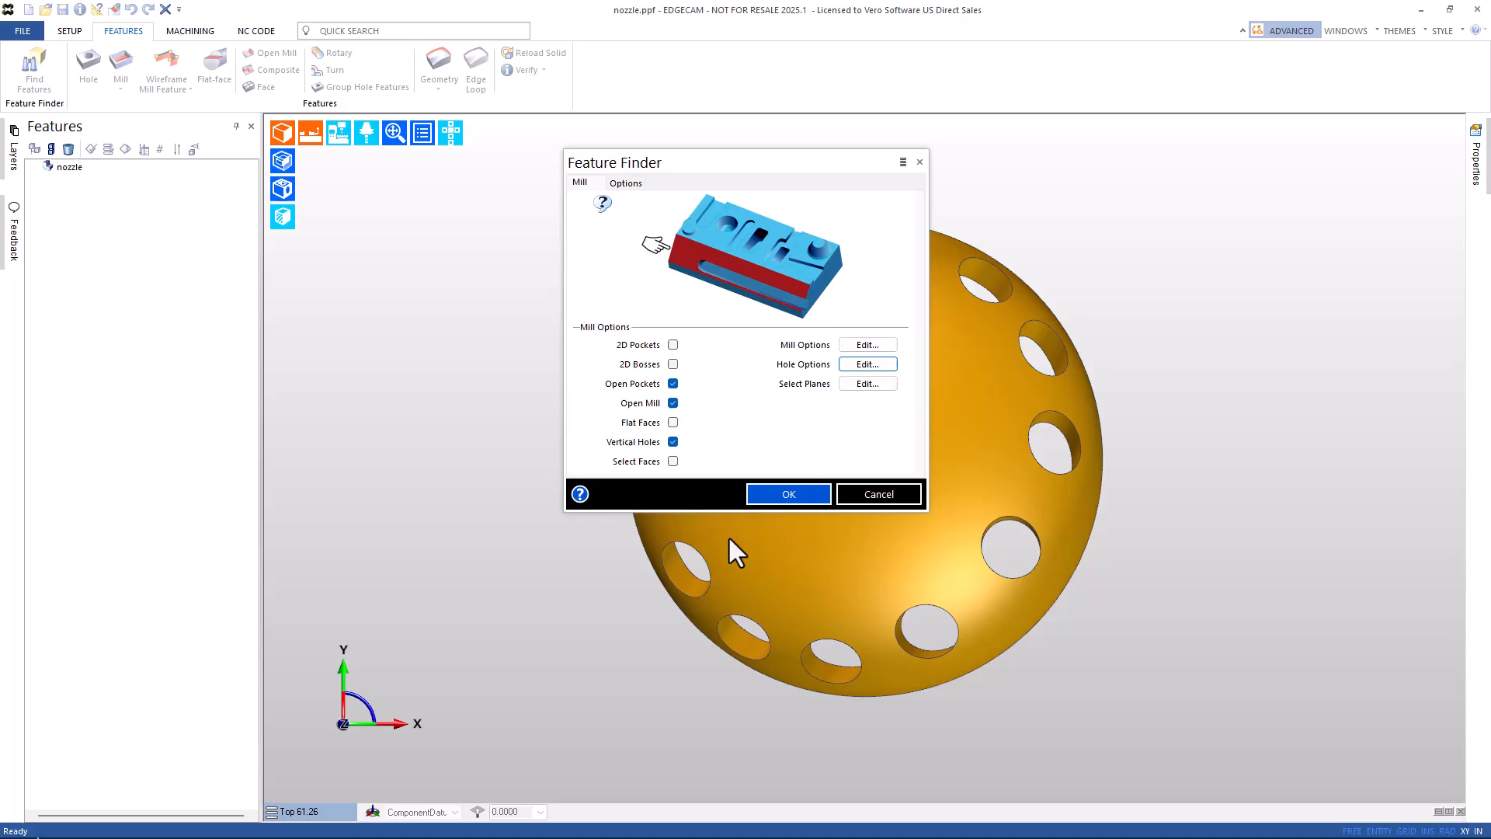
click(767, 496)
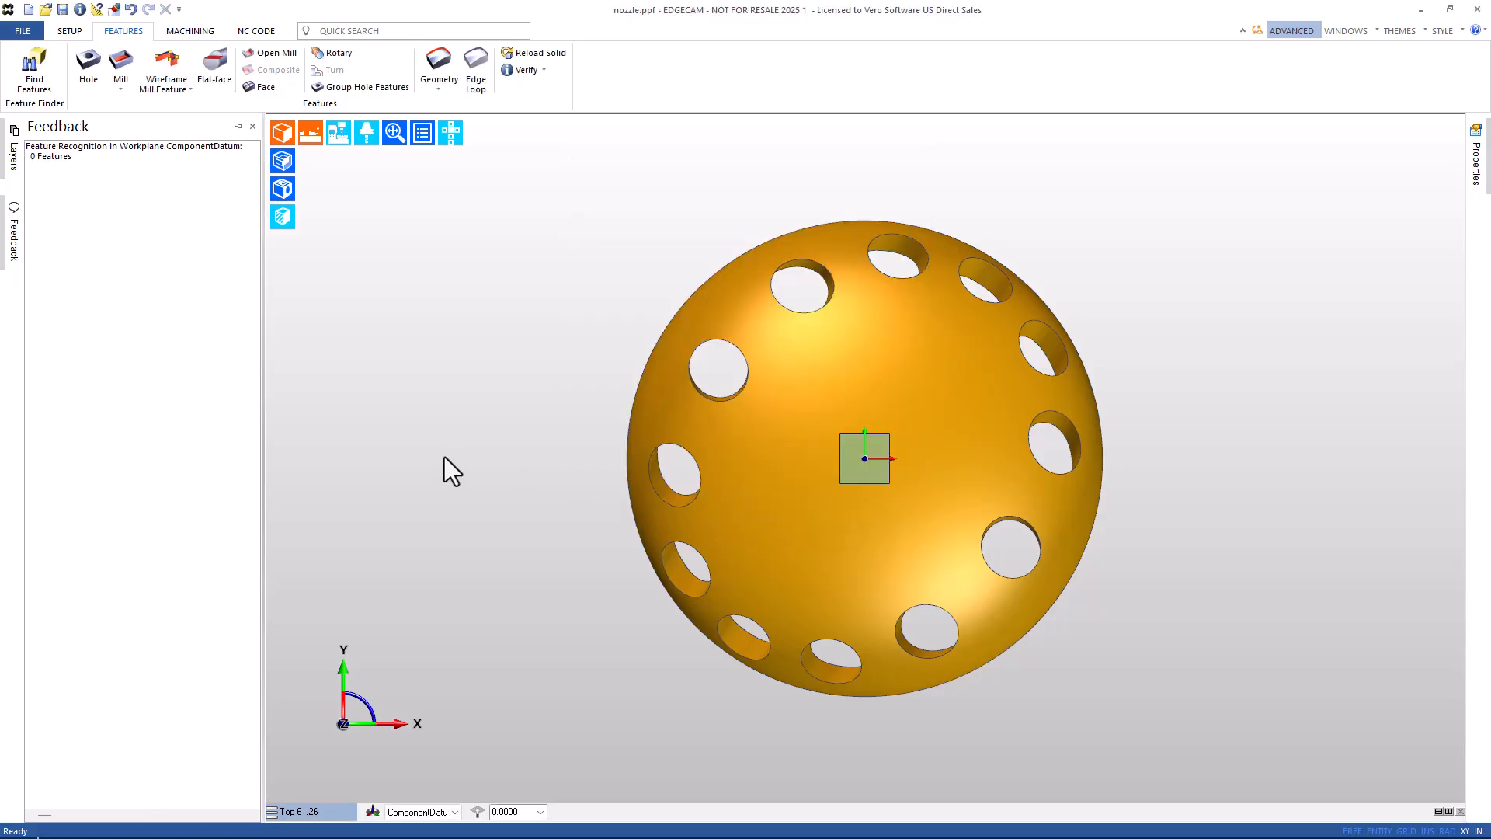
mouse_move(8, 230)
Rerun Find Features with unchanged hole settings, recognising 24 through holes, and orbit to inspect them.
click(38, 76)
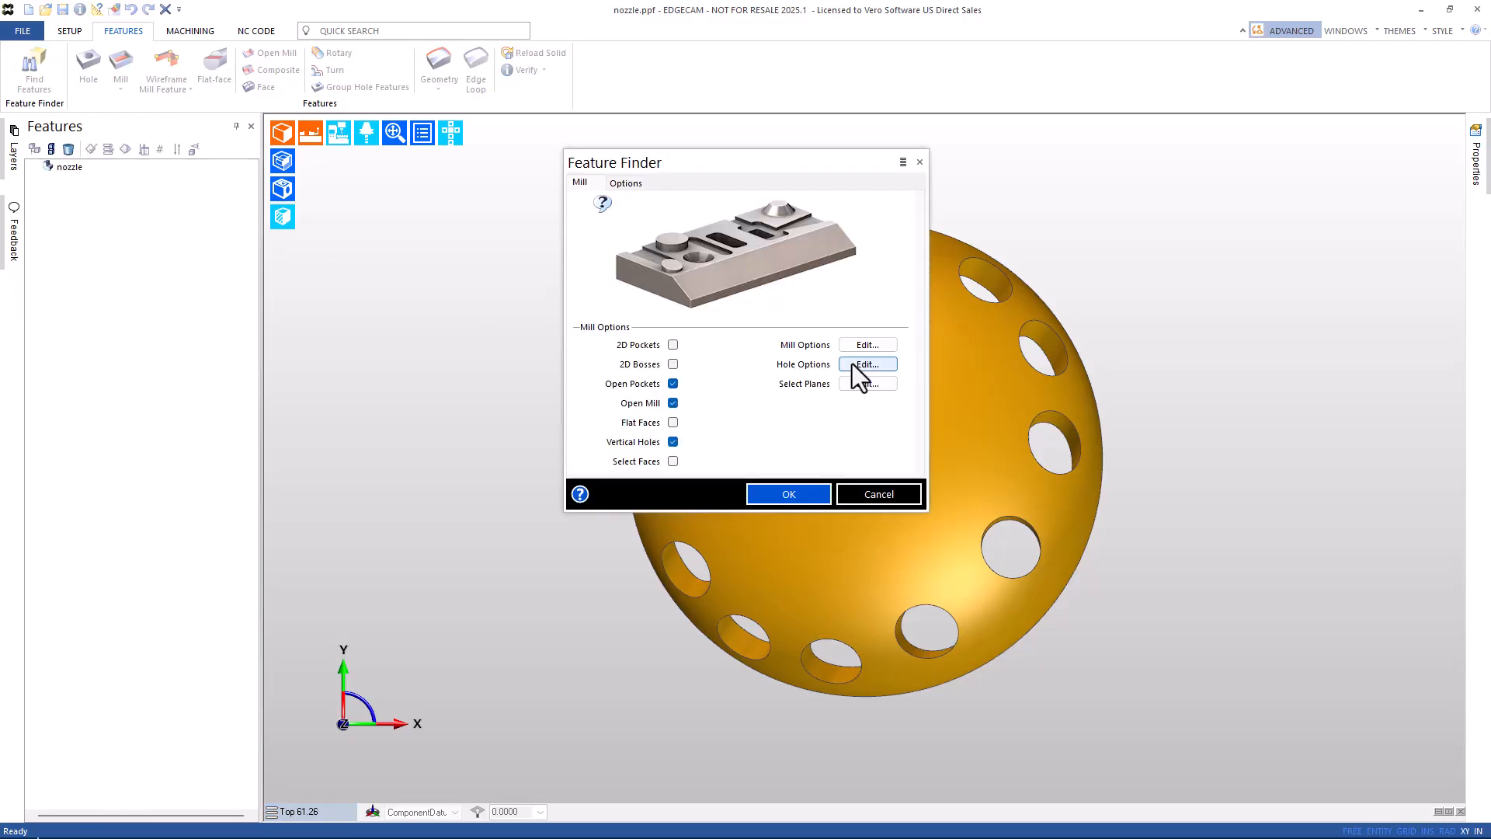
click(853, 363)
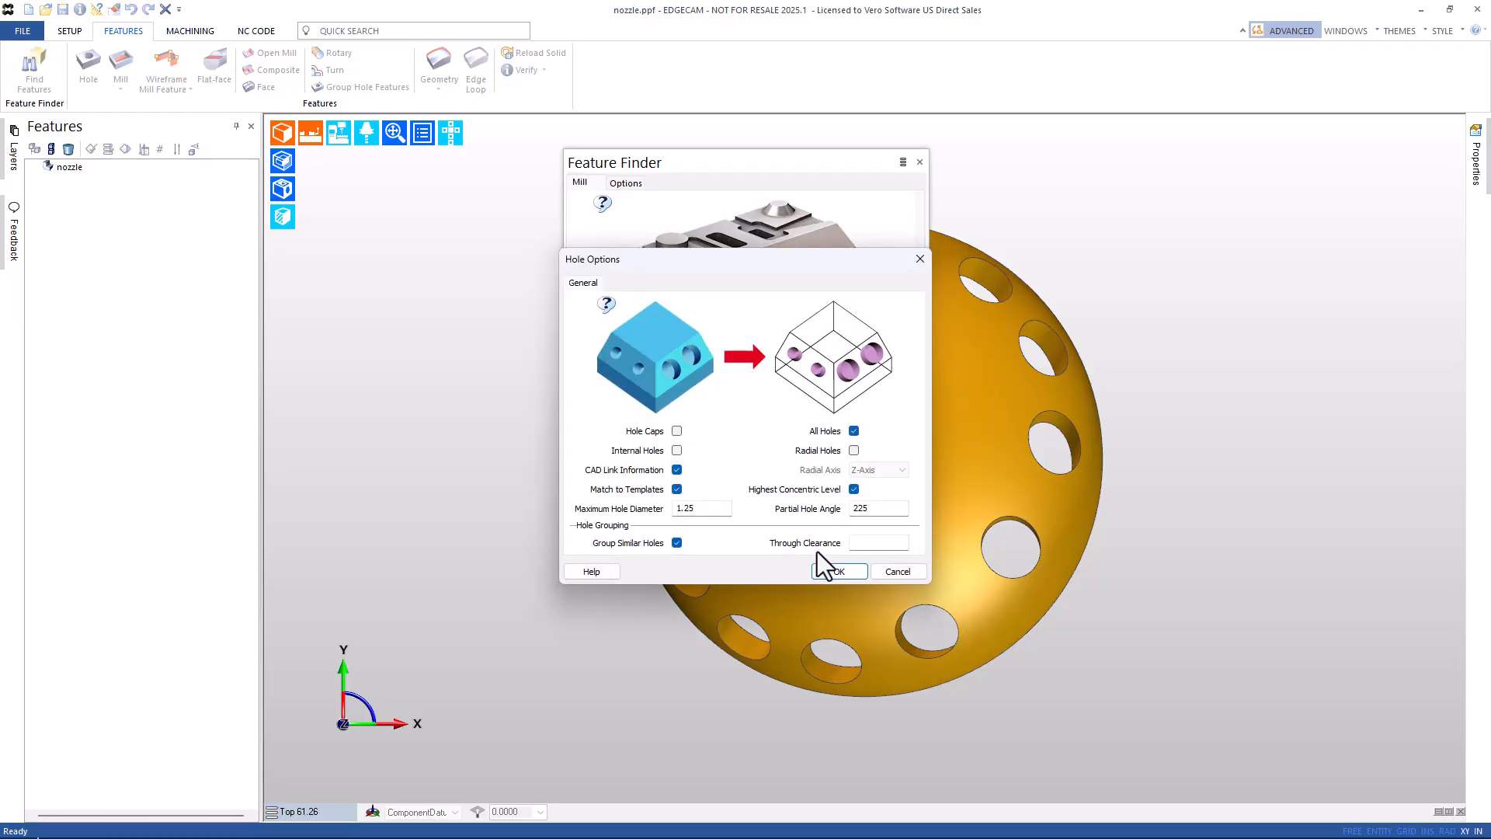
click(838, 572)
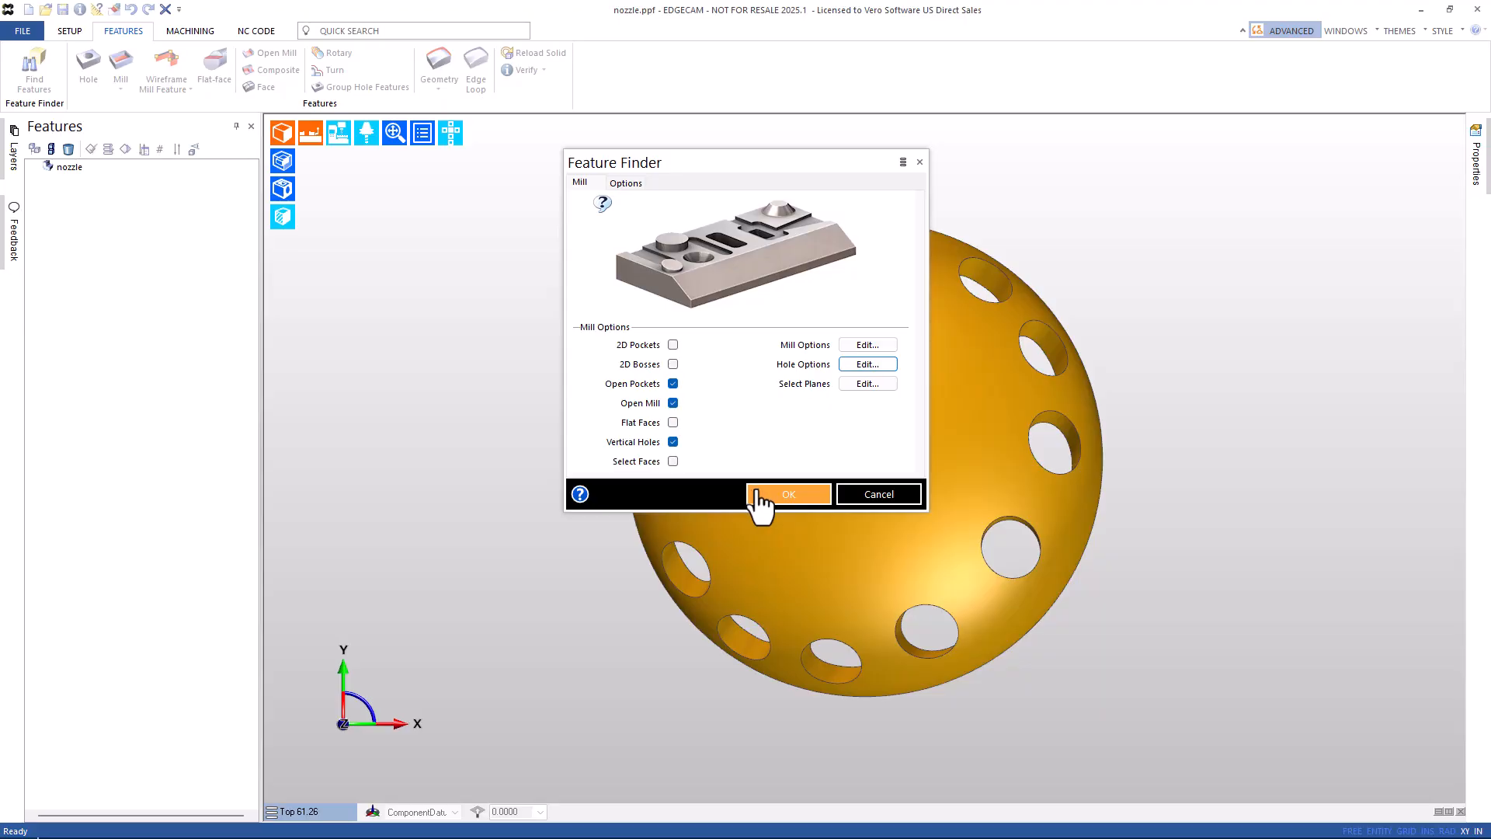
click(787, 494)
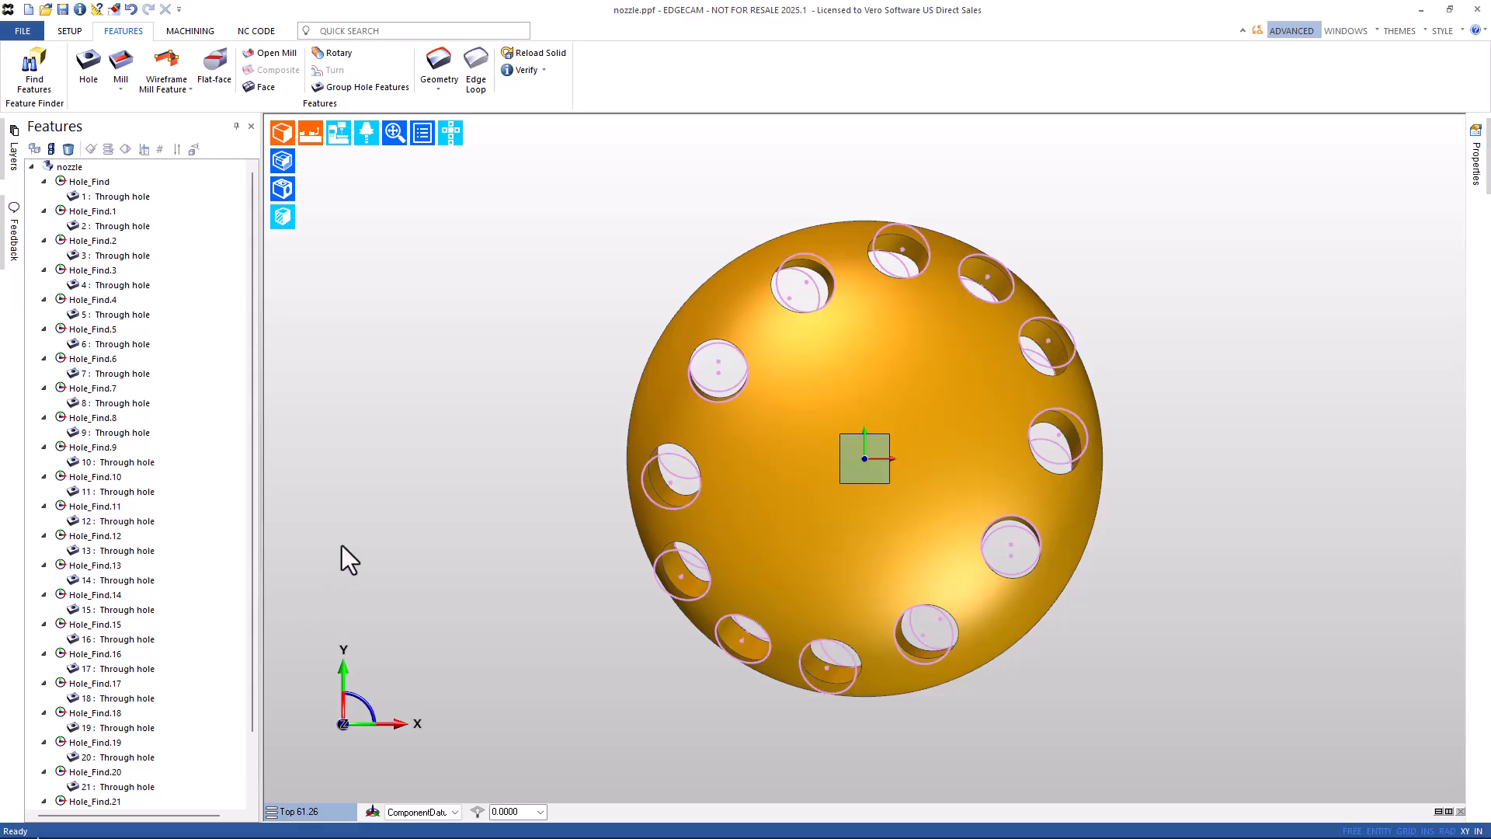
middle_drag(469, 560, 1079, 355)
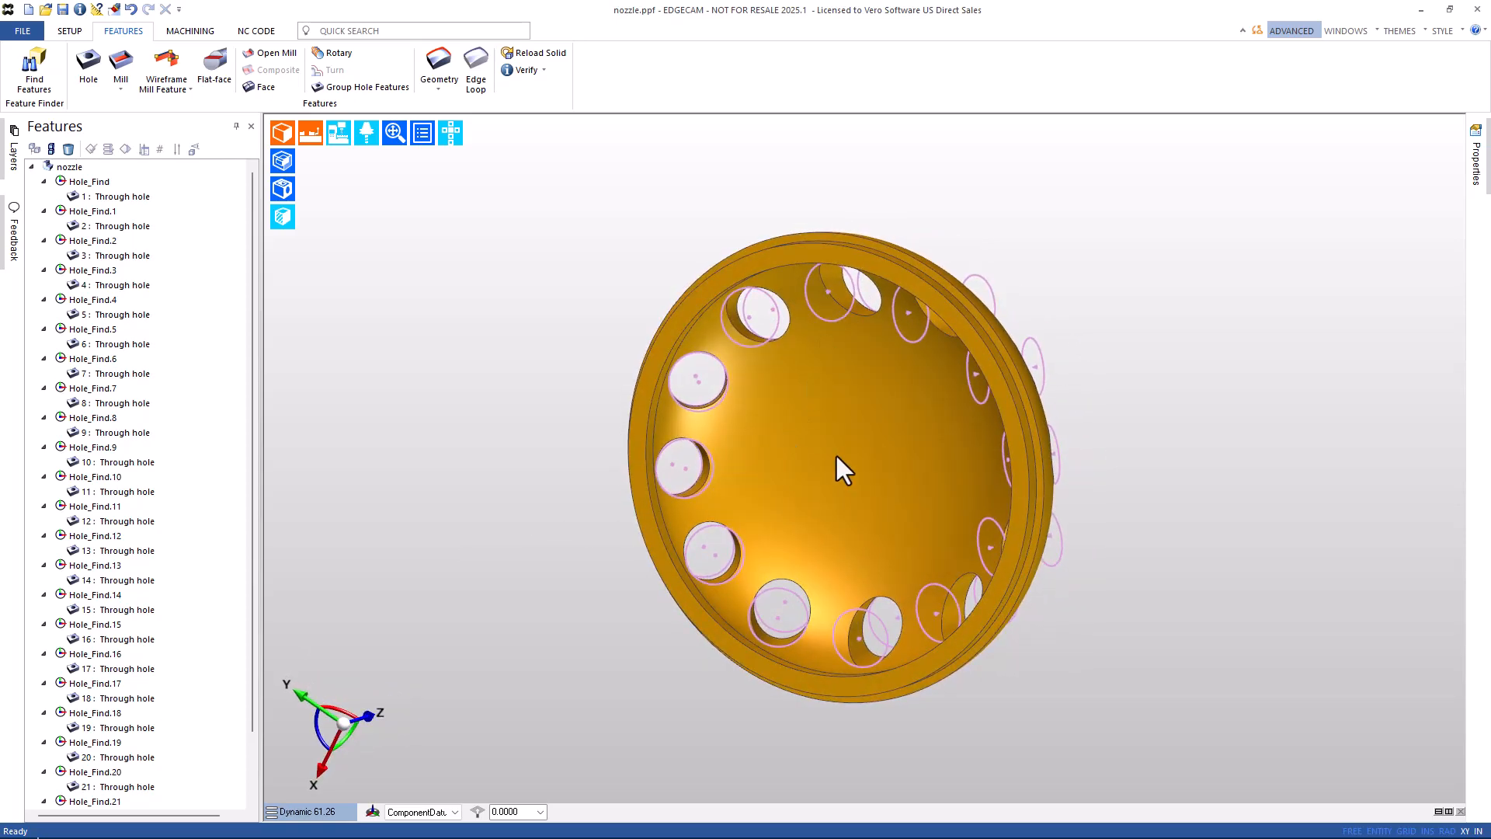
scroll(82, 804, down, 2)
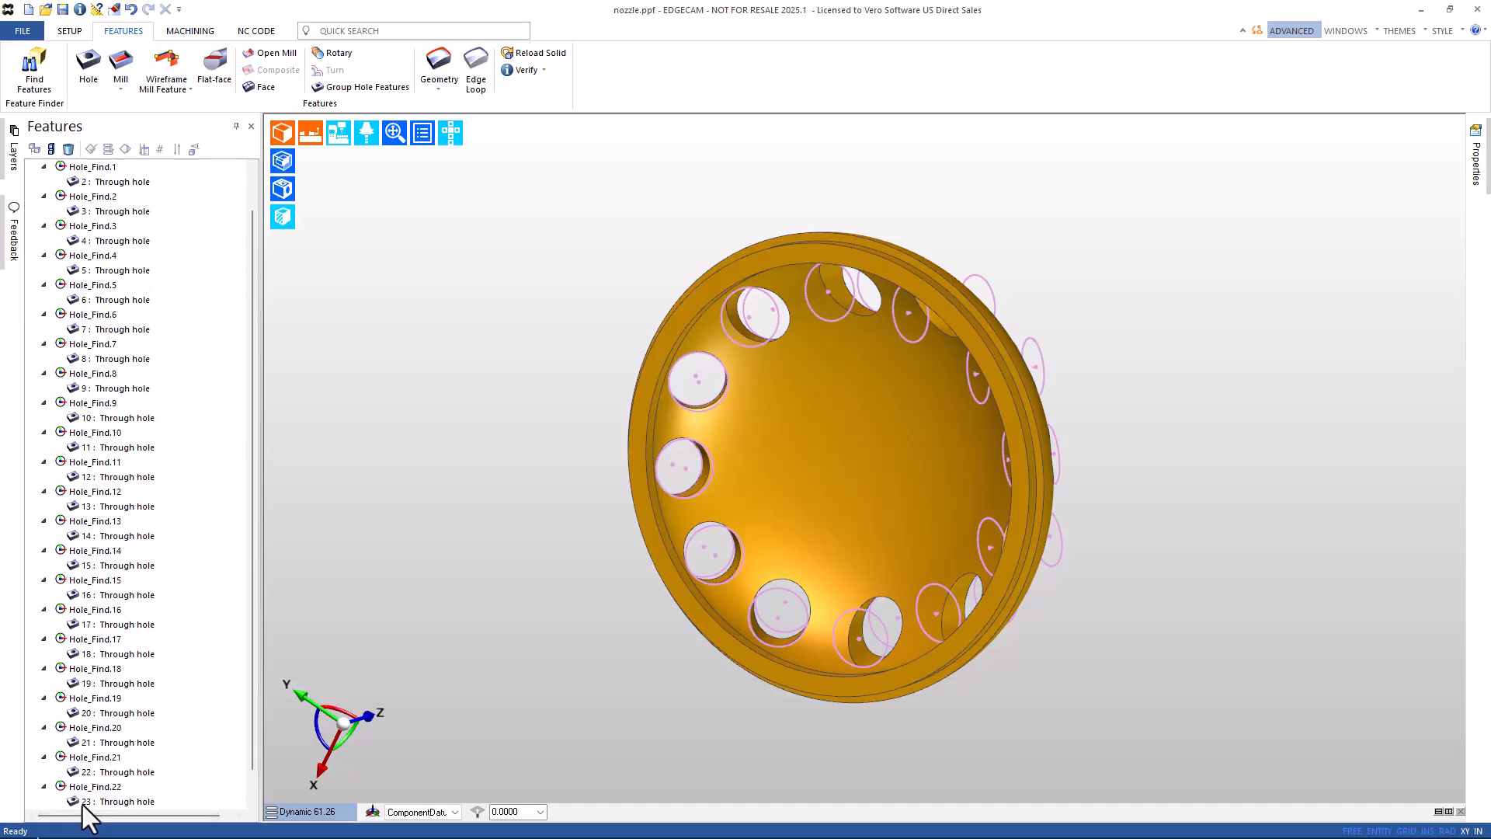
middle_drag(943, 473, 575, 419)
Undo the hole features and rerun Find Features with Select Faces on the nozzle's outer dome face.
click(132, 9)
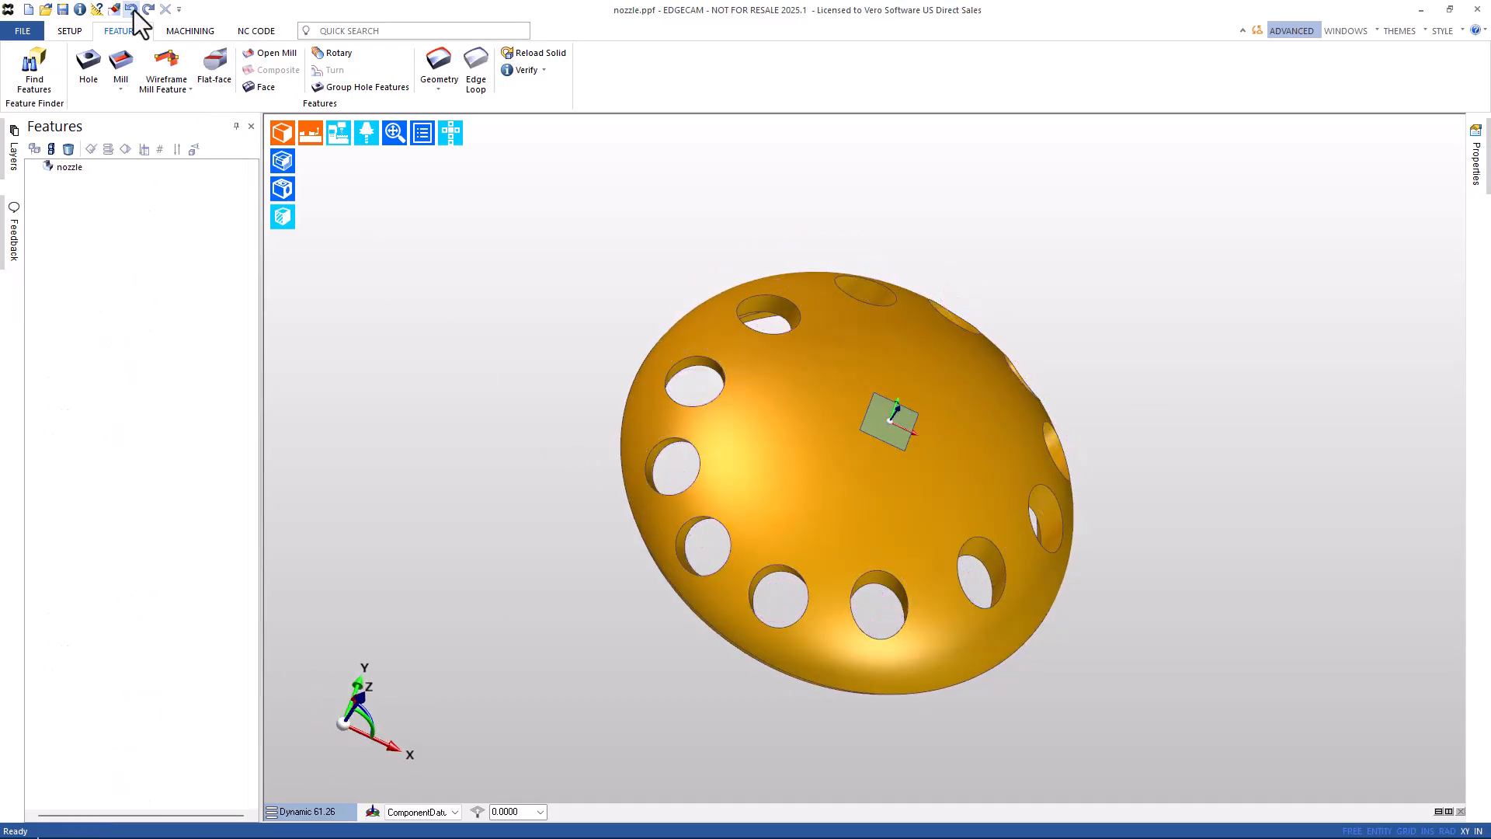
click(36, 65)
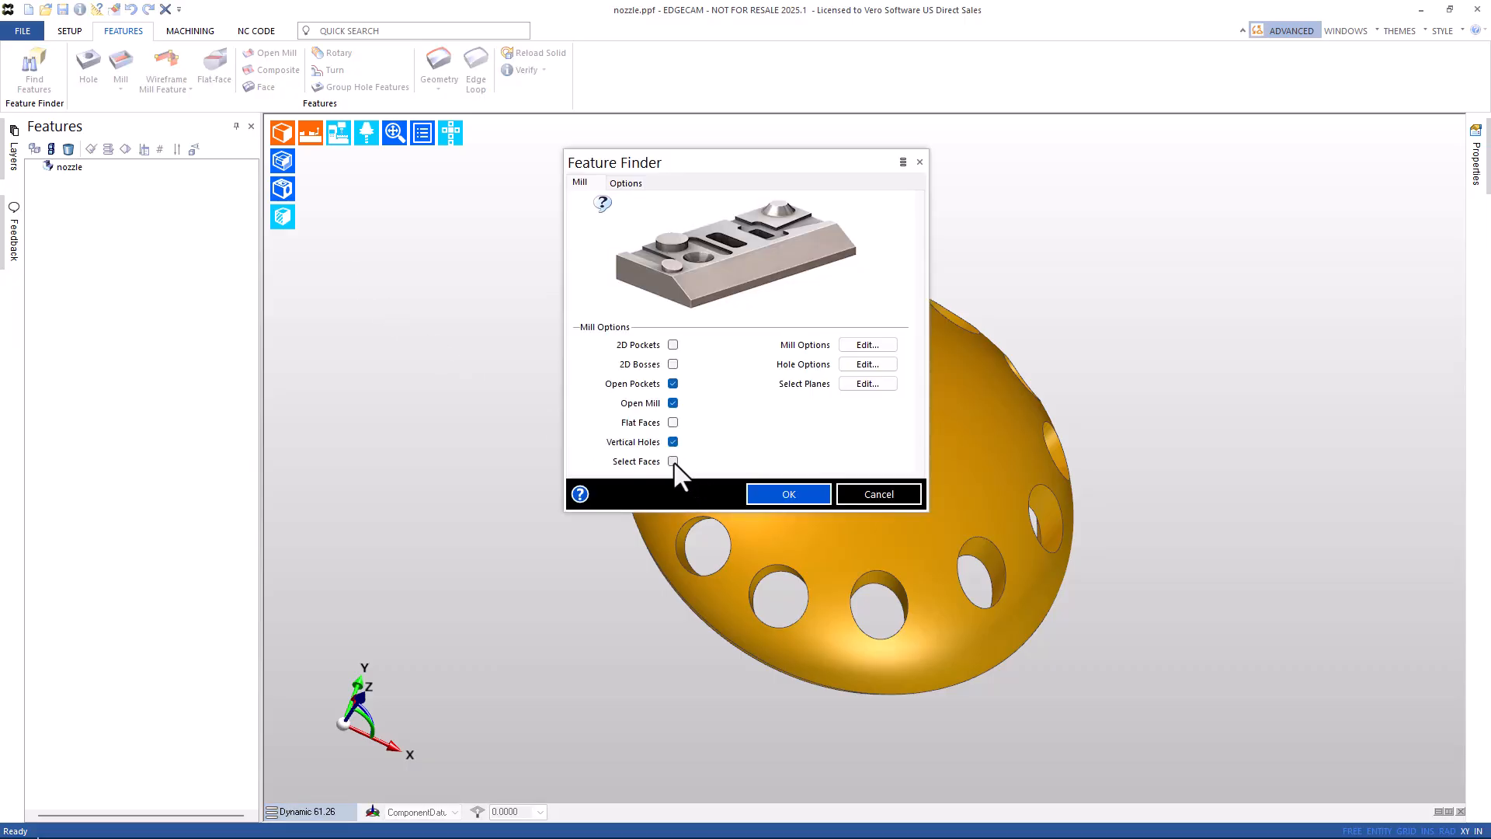
click(674, 462)
click(786, 496)
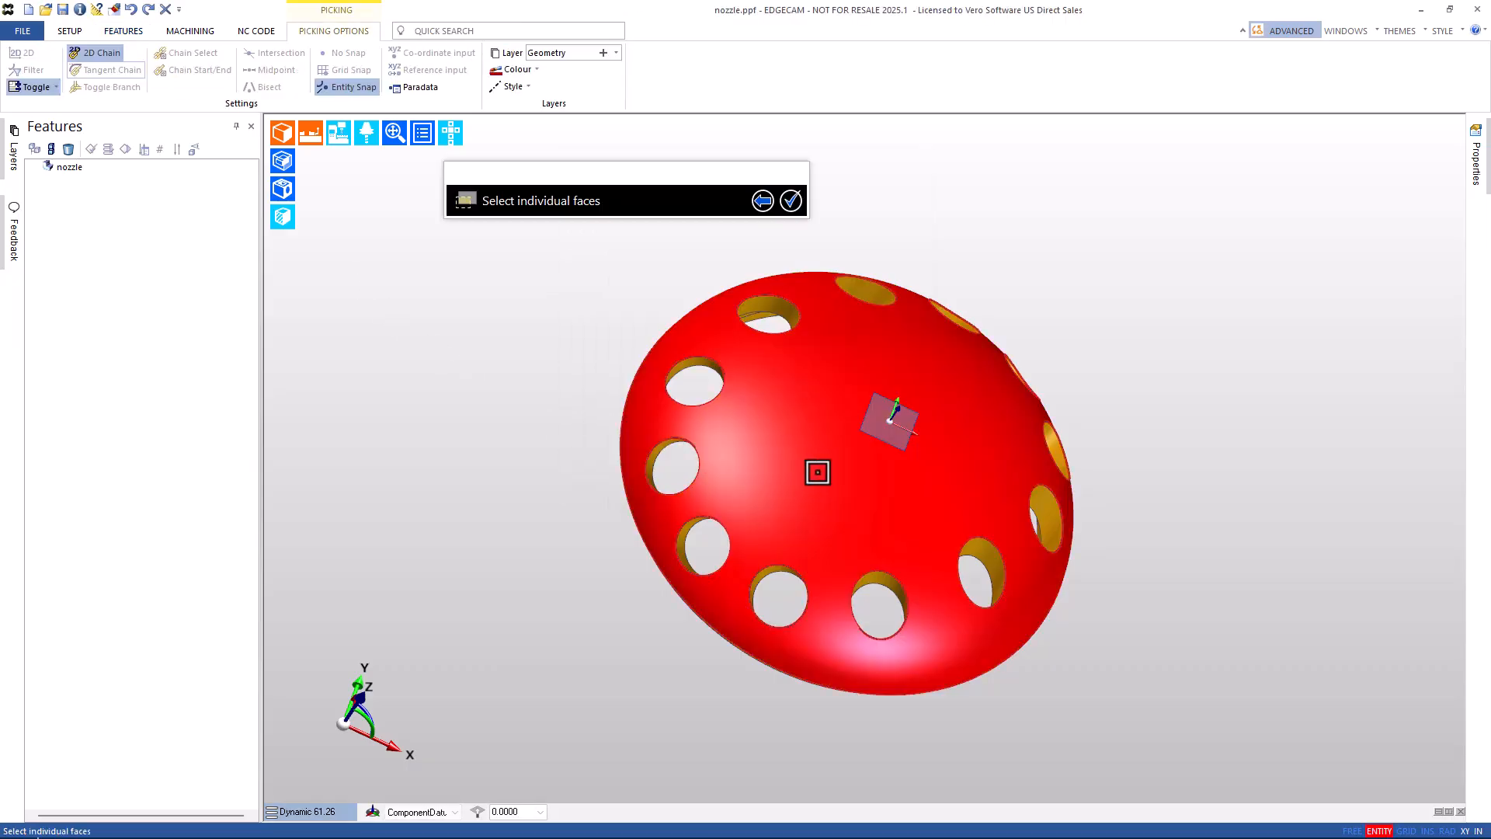
click(818, 472)
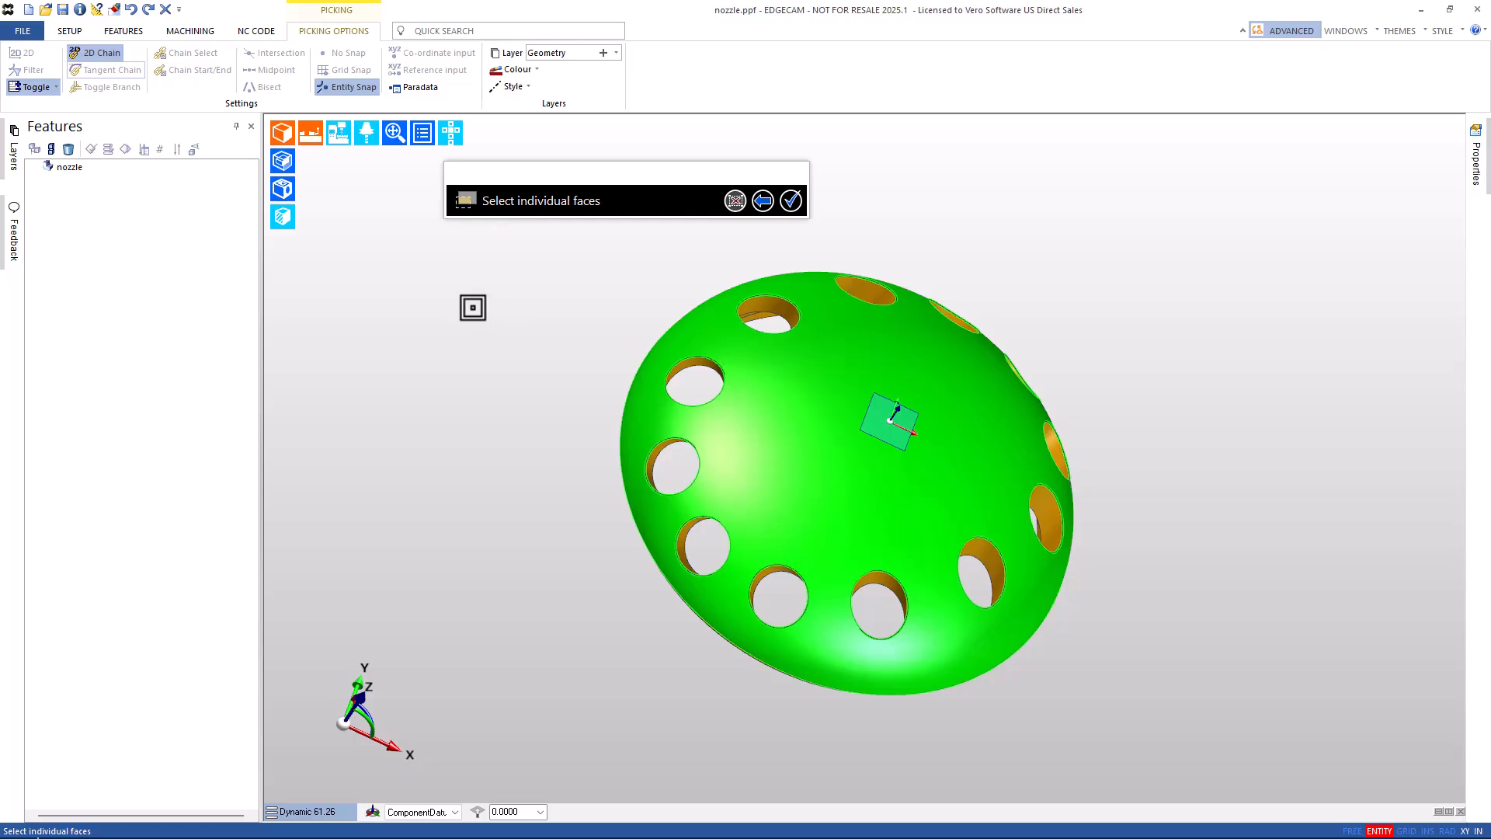
right_click(473, 308)
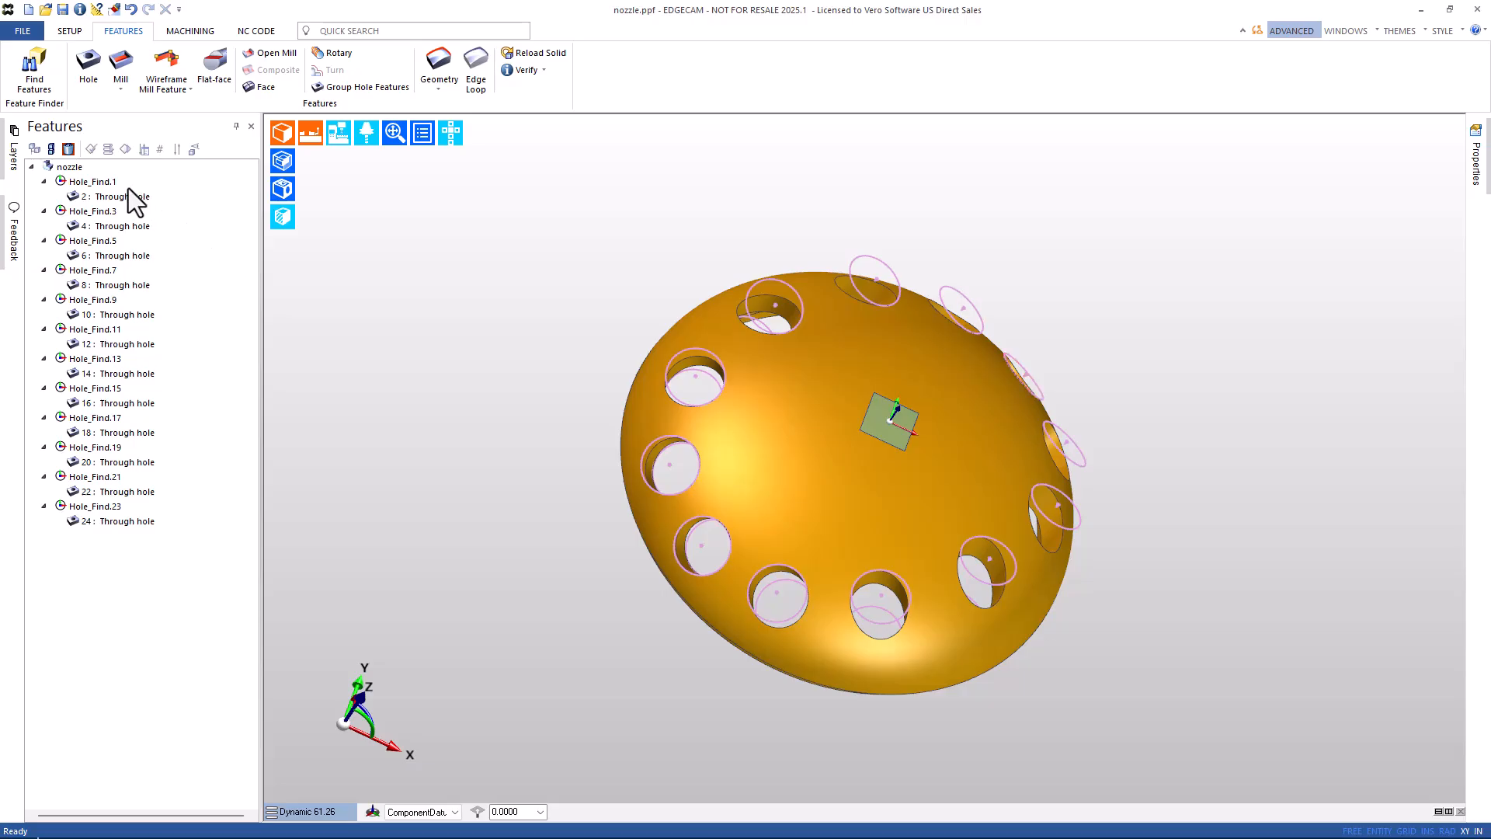
Toggle the feature list filter to show hidden duplicate holes and check the dome face selection.
click(69, 150)
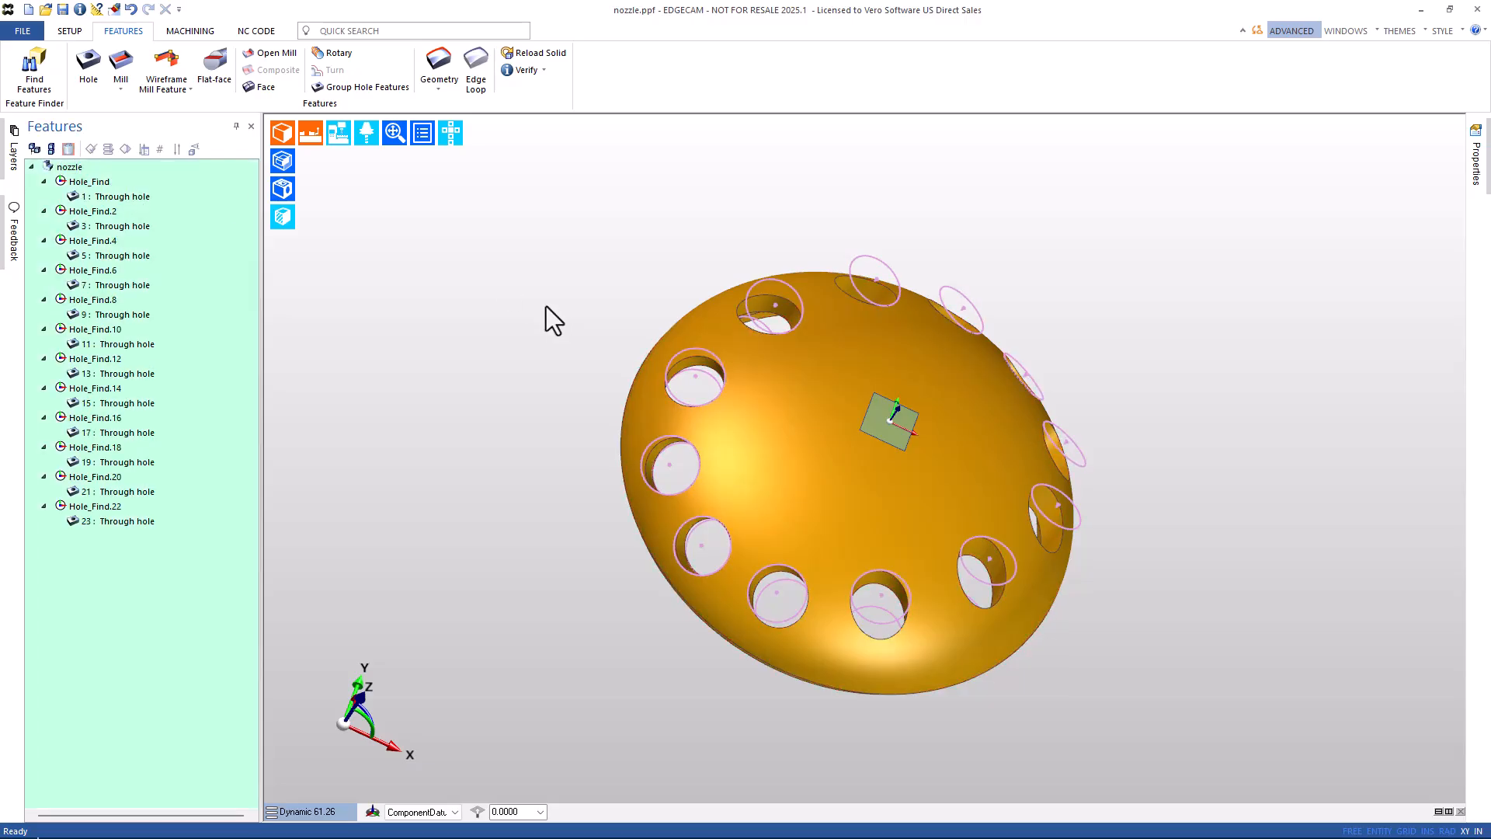
click(812, 460)
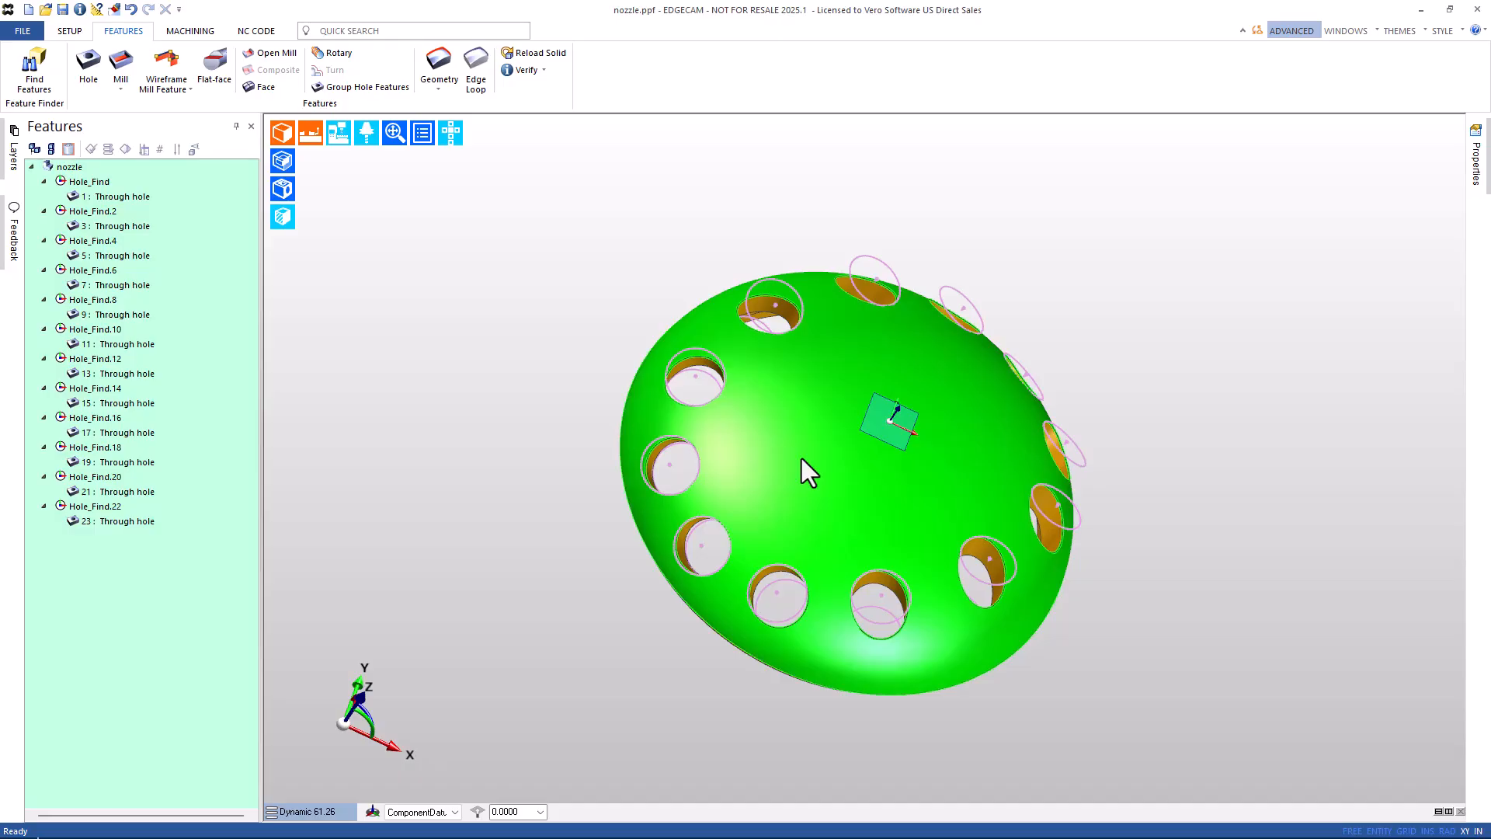
click(802, 459)
click(38, 154)
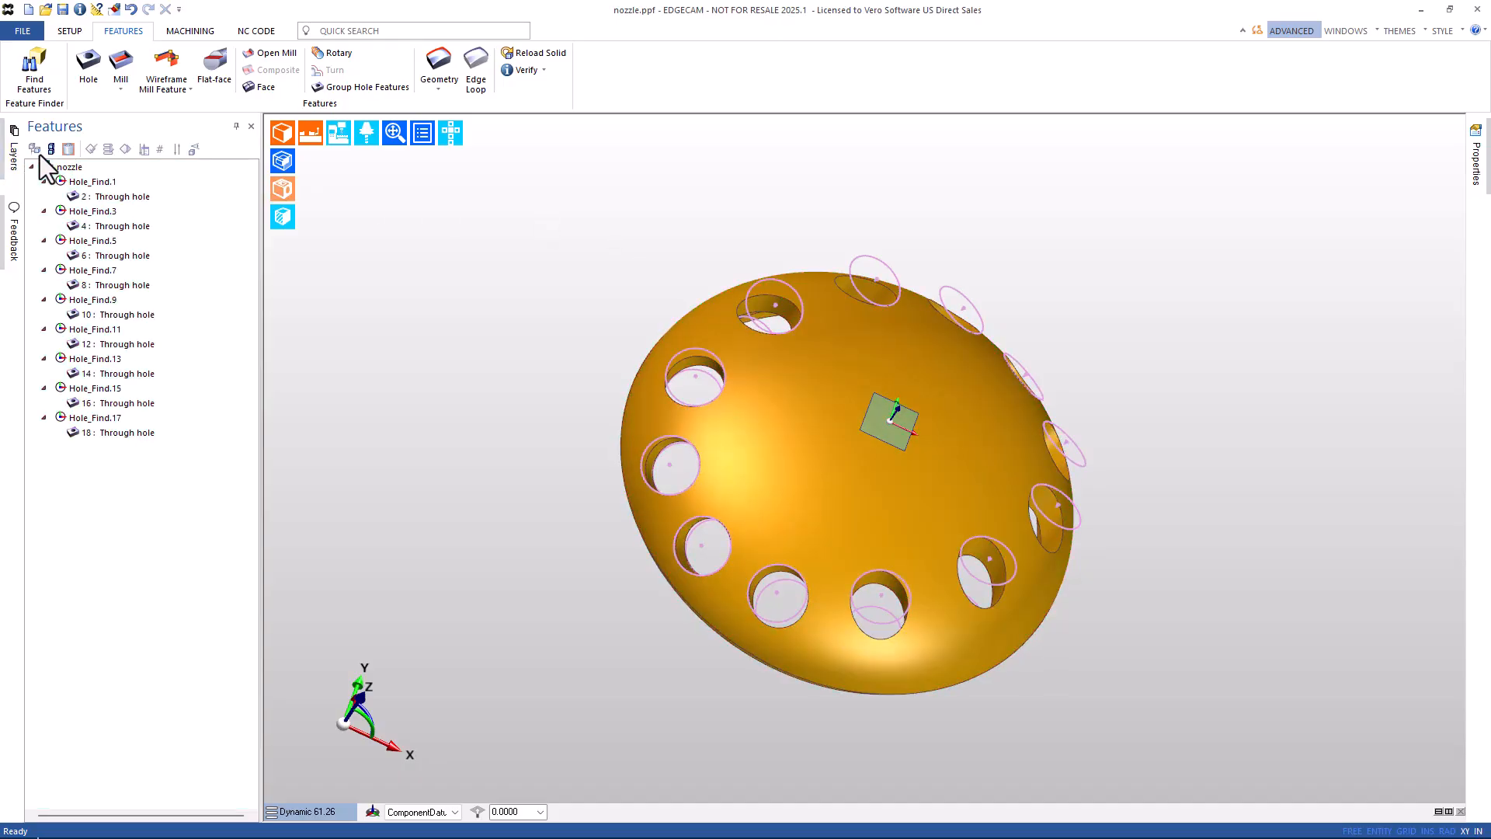
click(23, 32)
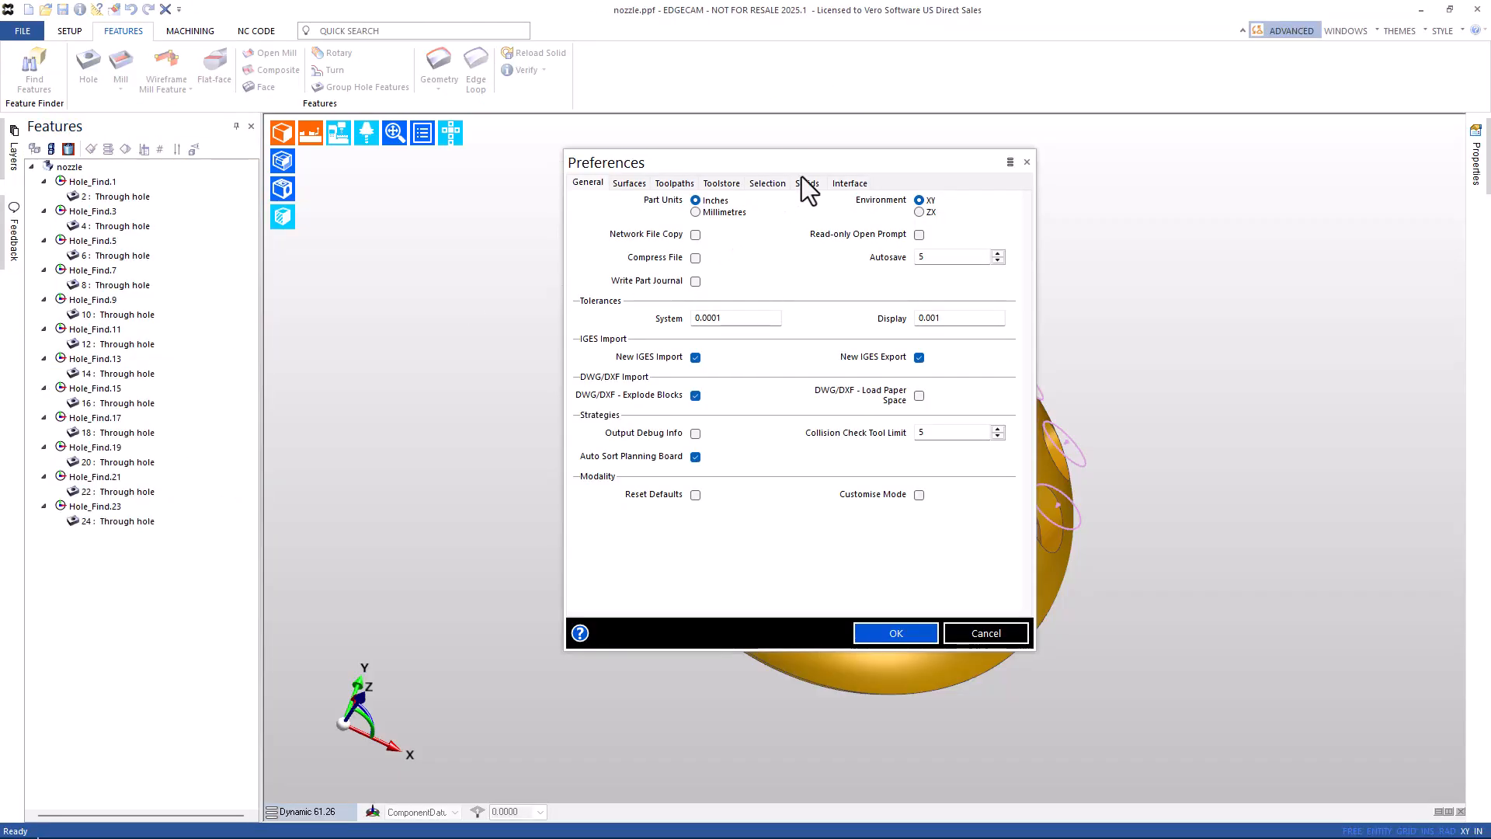
click(808, 183)
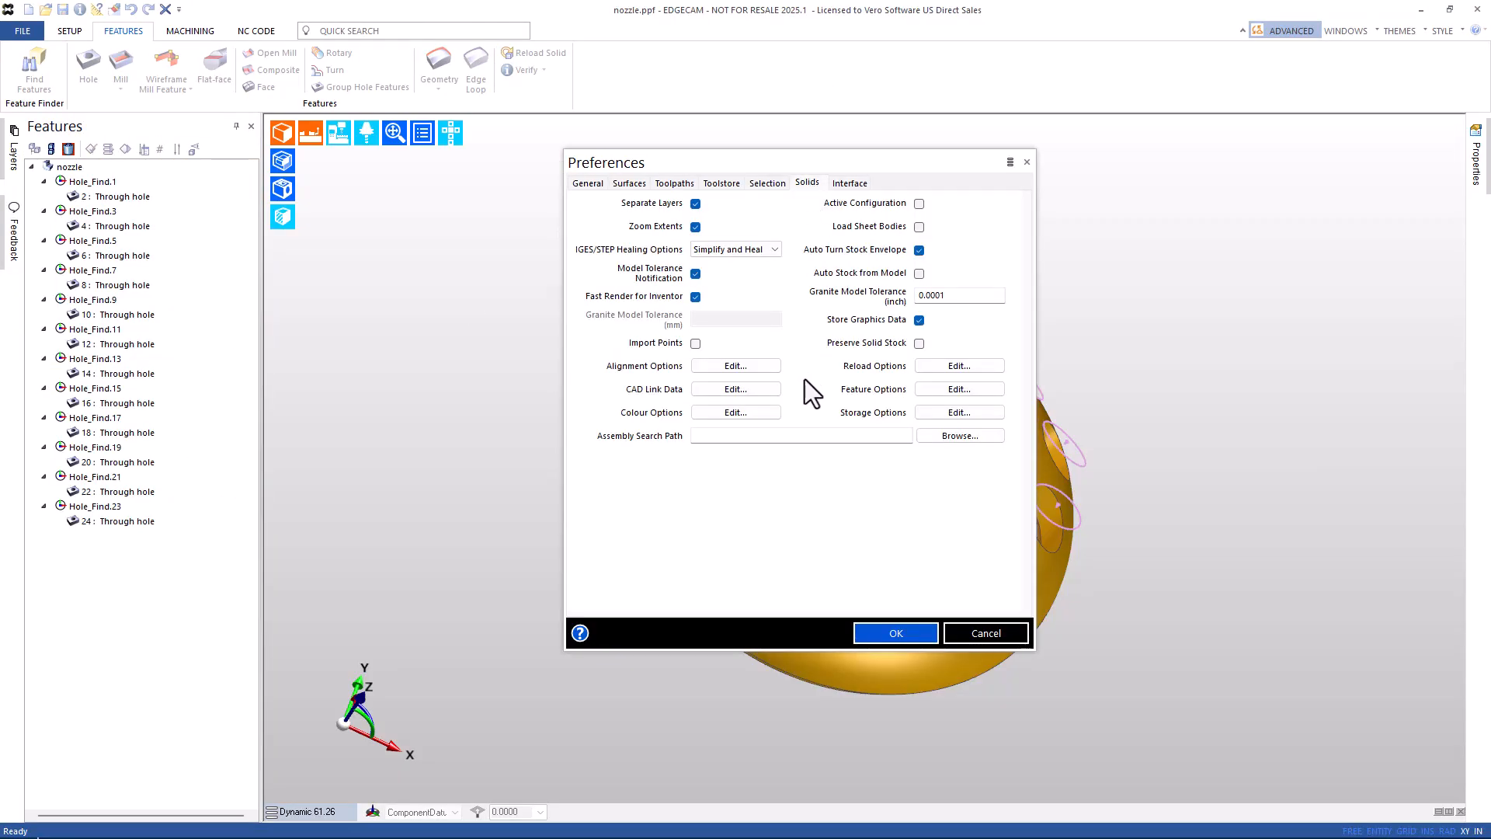
click(962, 390)
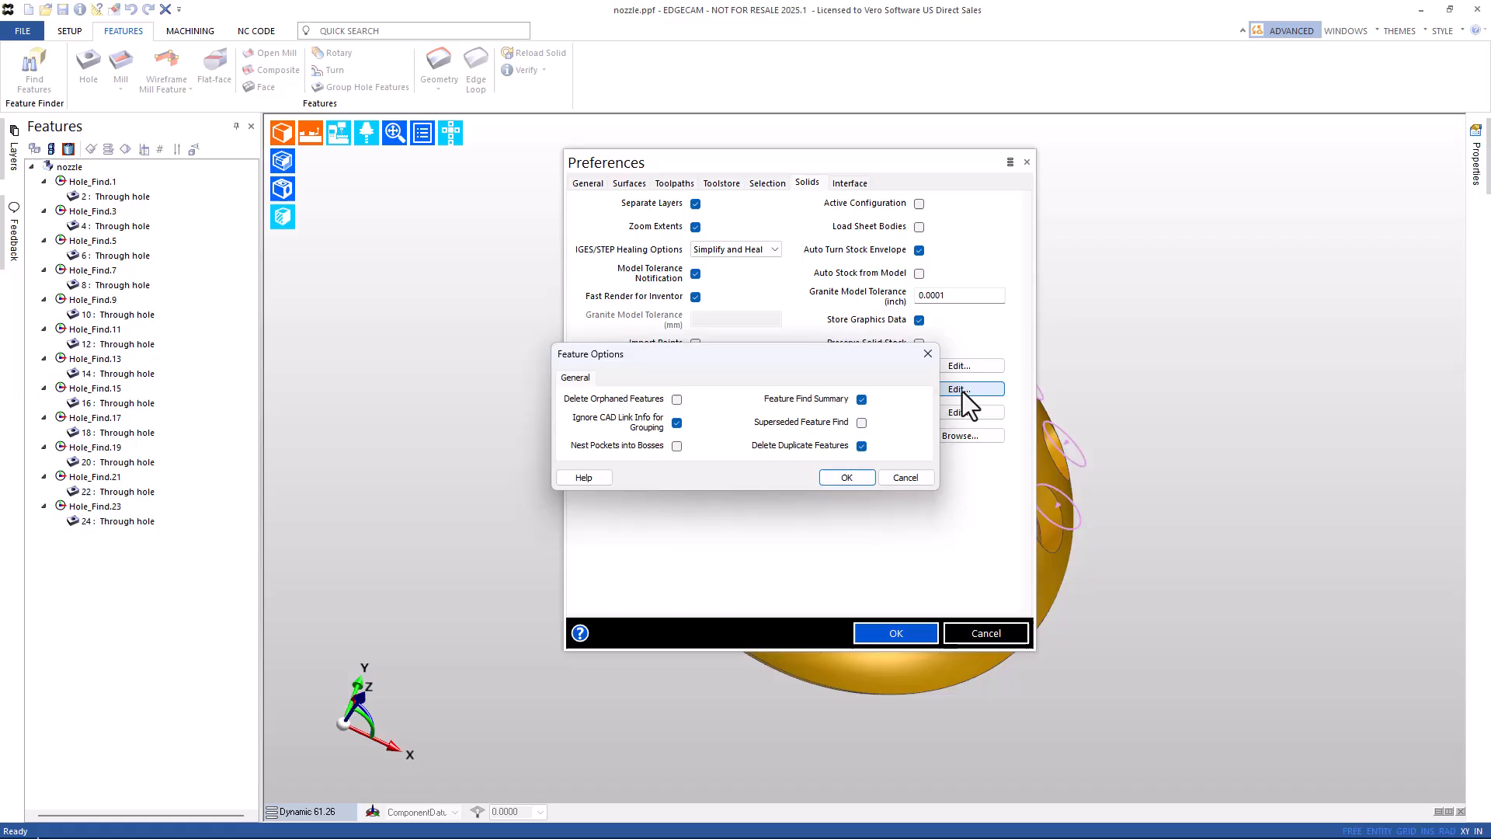
click(848, 479)
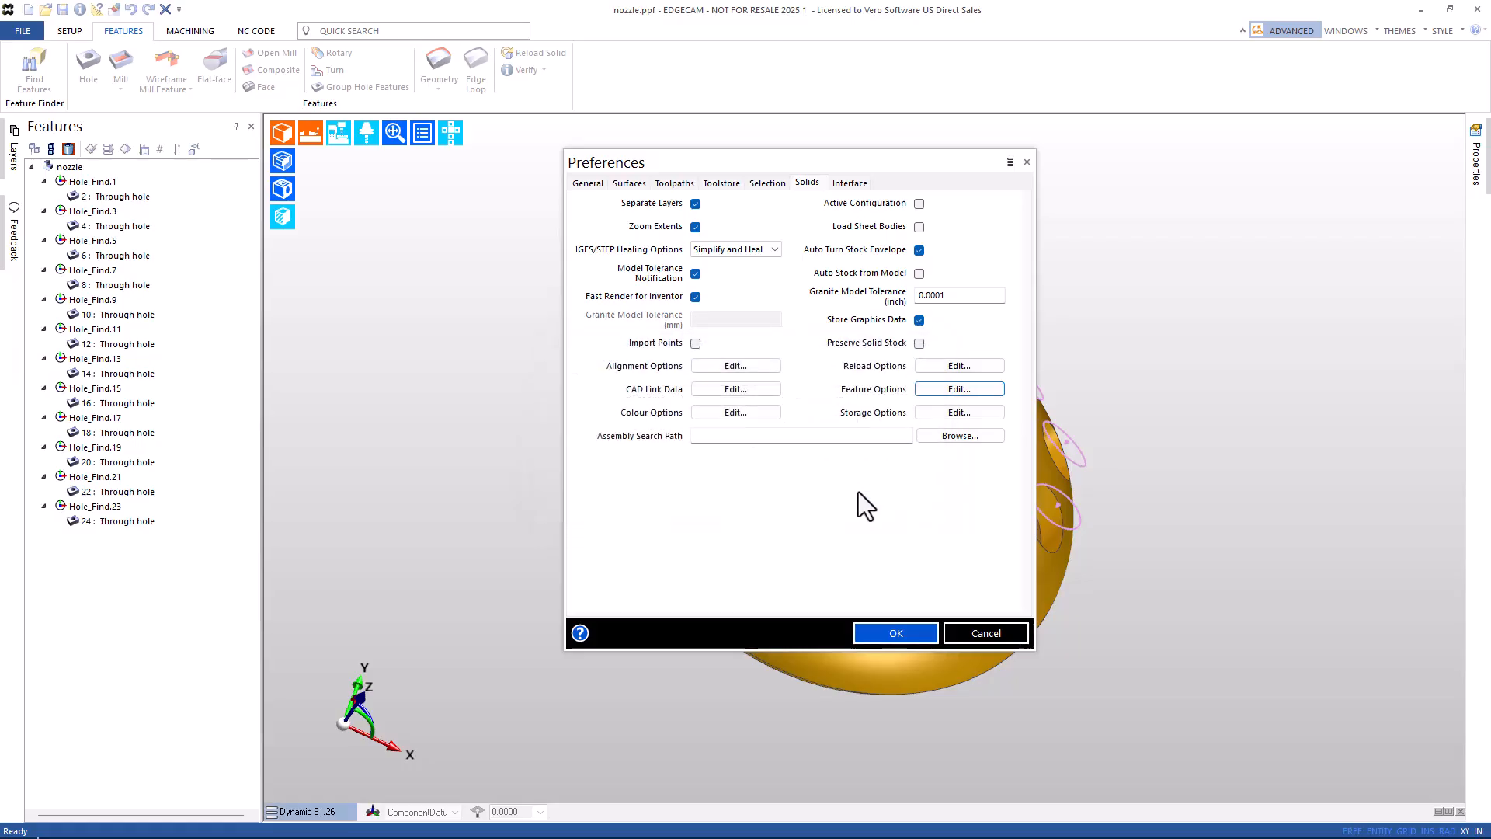
click(896, 634)
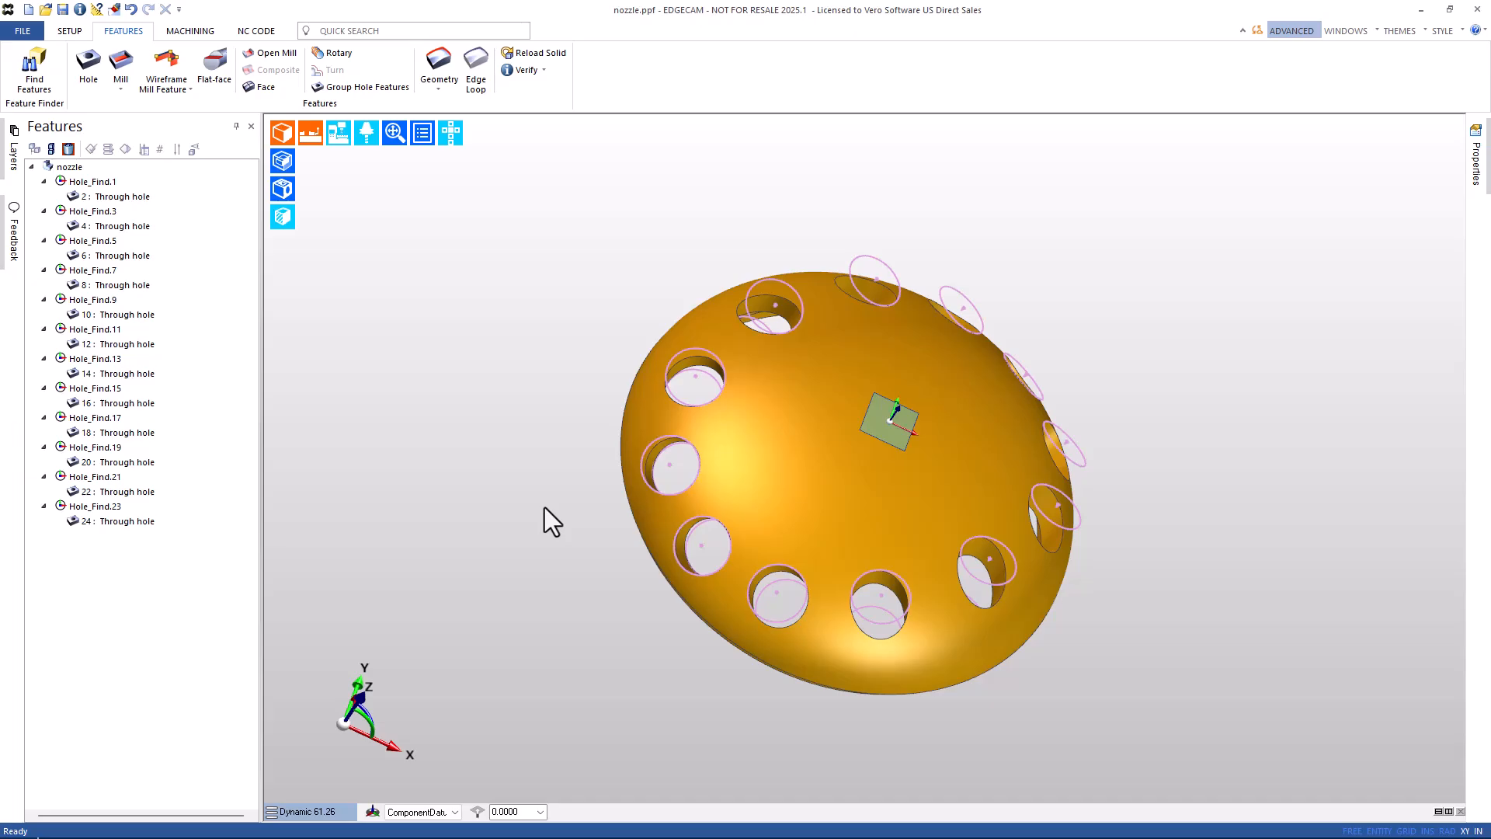